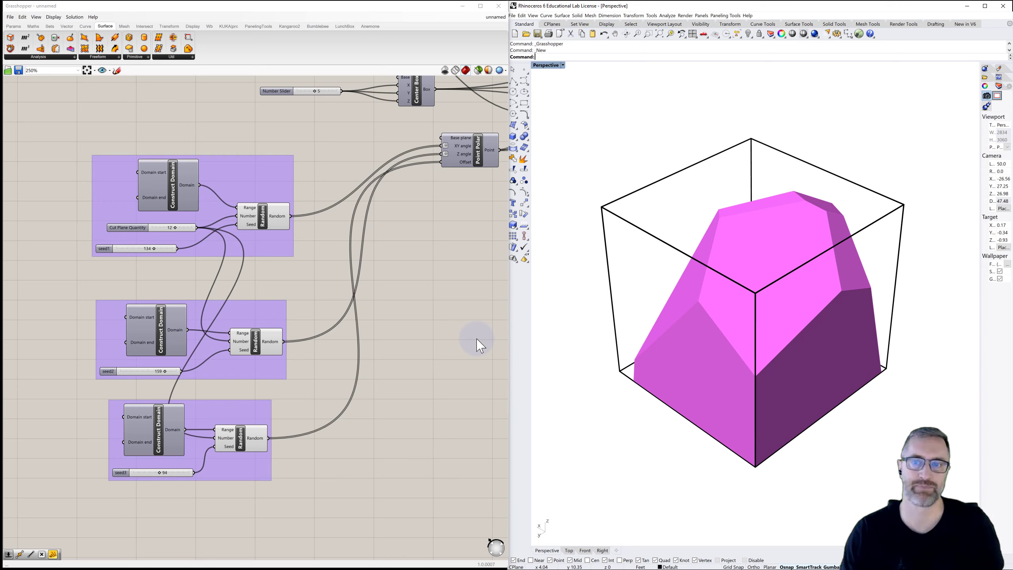
Examine the cut cube in the Perspective viewport and the overall component layout of the Grasshopper definition
{"action": "mouse_move", "coordinate": [590, 317]}
{"action": "right_mouse_down"}
{"action": "mouse_move", "coordinate": [632, 310]}
{"action": "mouse_move", "coordinate": [590, 314]}
{"action": "right_mouse_up"}
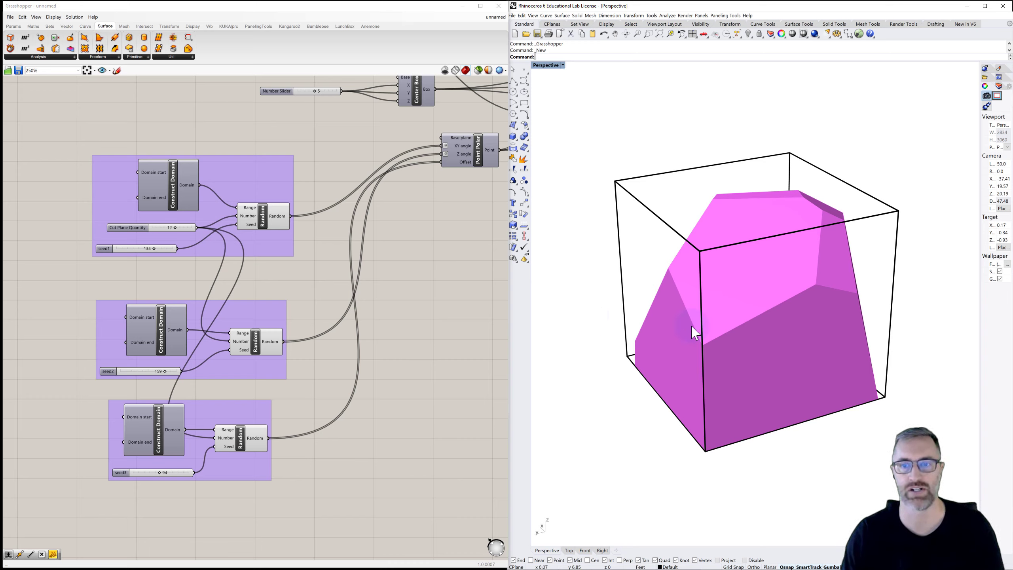
{"action": "mouse_move", "coordinate": [672, 343]}
{"action": "right_mouse_down"}
{"action": "mouse_move", "coordinate": [740, 337]}
{"action": "mouse_move", "coordinate": [581, 333]}
{"action": "mouse_move", "coordinate": [739, 343]}
{"action": "mouse_move", "coordinate": [689, 344]}
{"action": "right_mouse_up"}
{"action": "scroll", "coordinate": [689, 344], "scroll_direction": "down", "scroll_amount": 3}
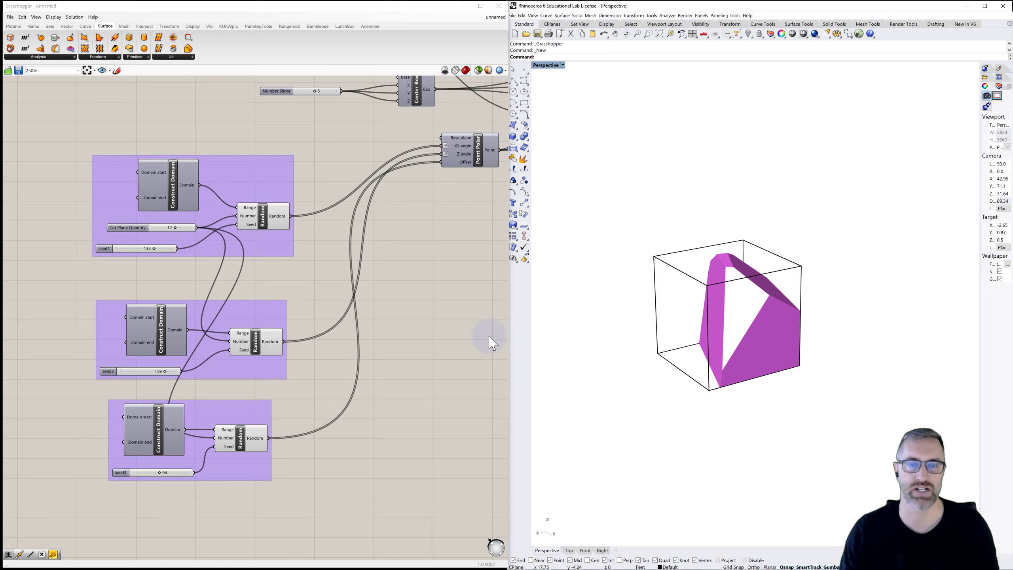
{"action": "right_click_drag", "start_coordinate": [478, 337], "coordinate": [251, 299]}
{"action": "scroll", "coordinate": [403, 328], "scroll_direction": "down", "scroll_amount": 3}
{"action": "scroll", "coordinate": [358, 329], "scroll_direction": "down", "scroll_amount": 2}
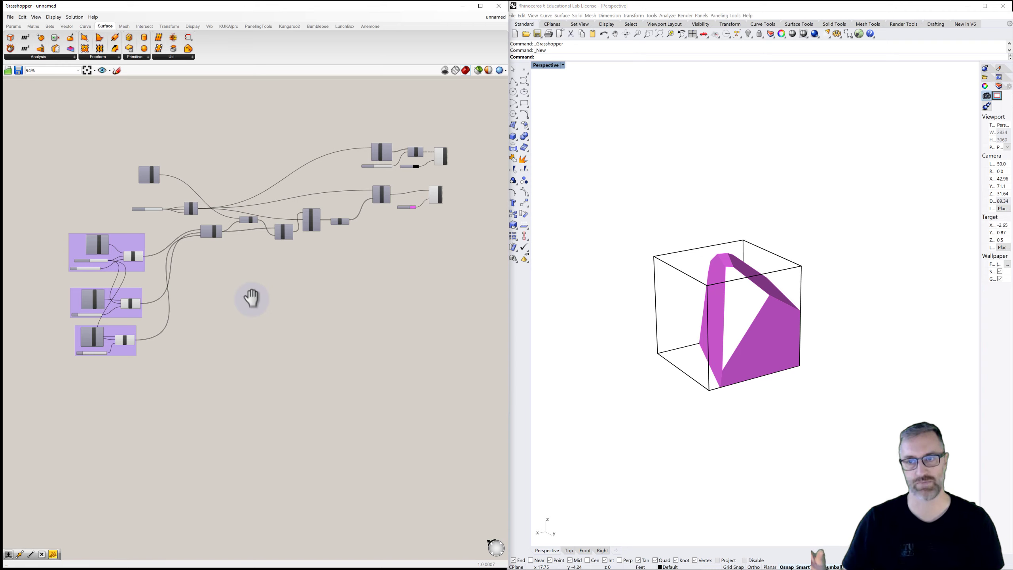
{"action": "right_click_drag", "start_coordinate": [618, 350], "coordinate": [721, 358]}
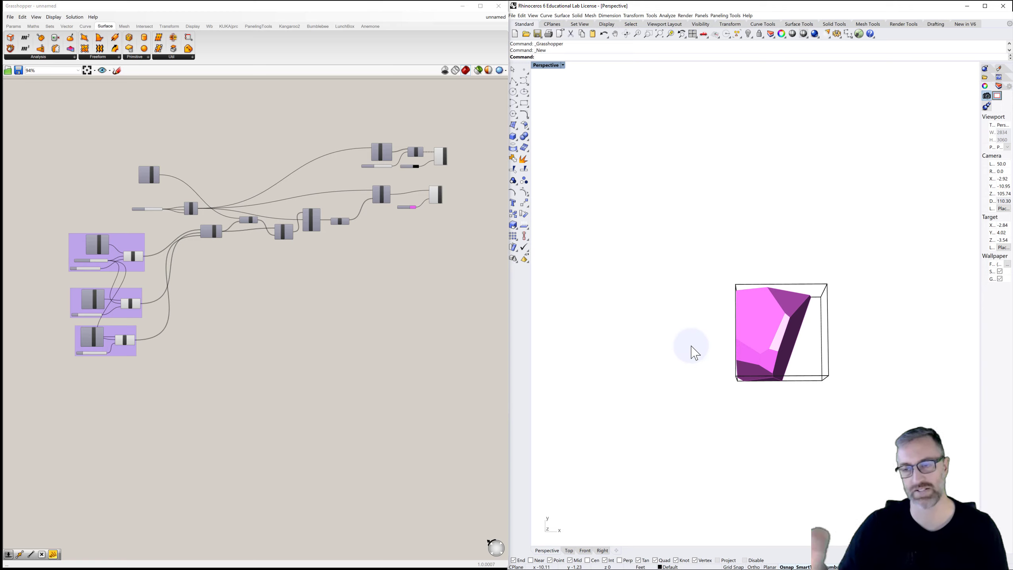
{"action": "right_click_drag", "start_coordinate": [692, 346], "coordinate": [665, 279], "text": "shift"}
Add a Move component in the empty canvas area below the Plane Normal component
{"action": "scroll", "coordinate": [179, 207], "scroll_direction": "up", "scroll_amount": 5}
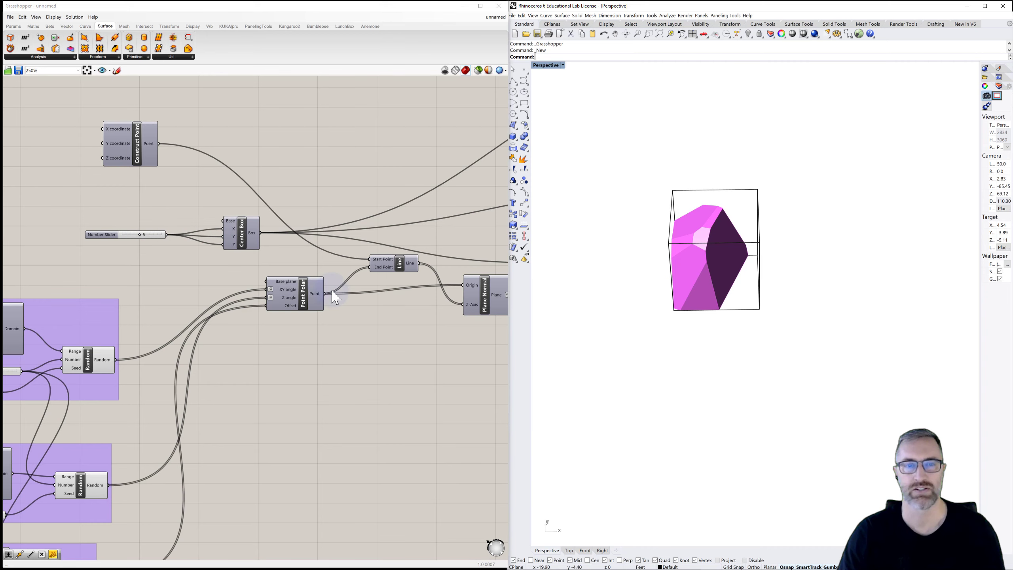
{"action": "scroll", "coordinate": [338, 321], "scroll_direction": "down", "scroll_amount": 1}
{"action": "scroll", "coordinate": [338, 323], "scroll_direction": "down", "scroll_amount": 2}
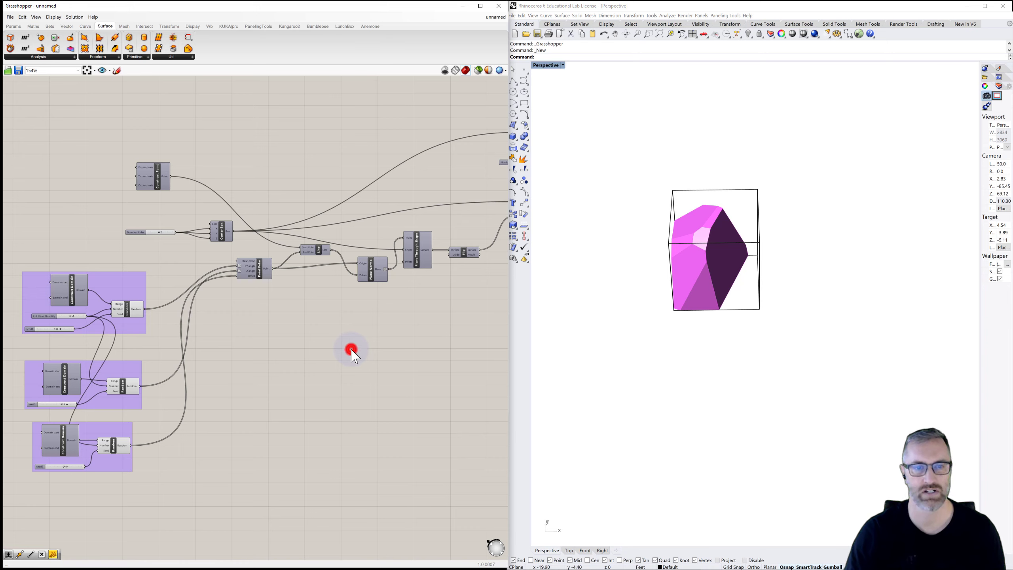
{"action": "double_click", "coordinate": [351, 349]}
{"action": "type", "text": "movin"}
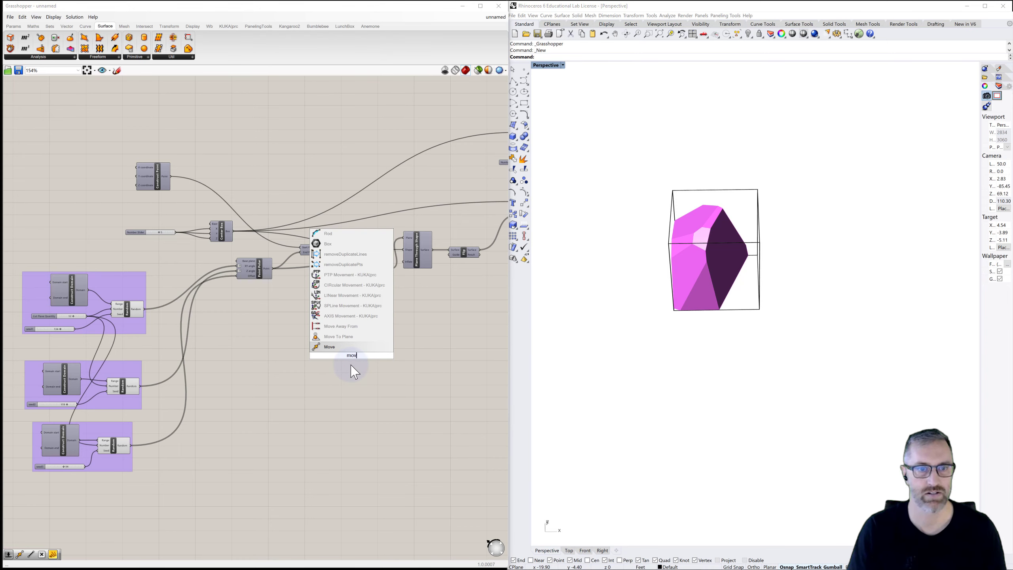
{"action": "key", "text": "Return"}
Add a Unit X vector beside the Move component and connect it to Move's Motion input
{"action": "scroll", "coordinate": [326, 354], "scroll_direction": "up", "scroll_amount": 2}
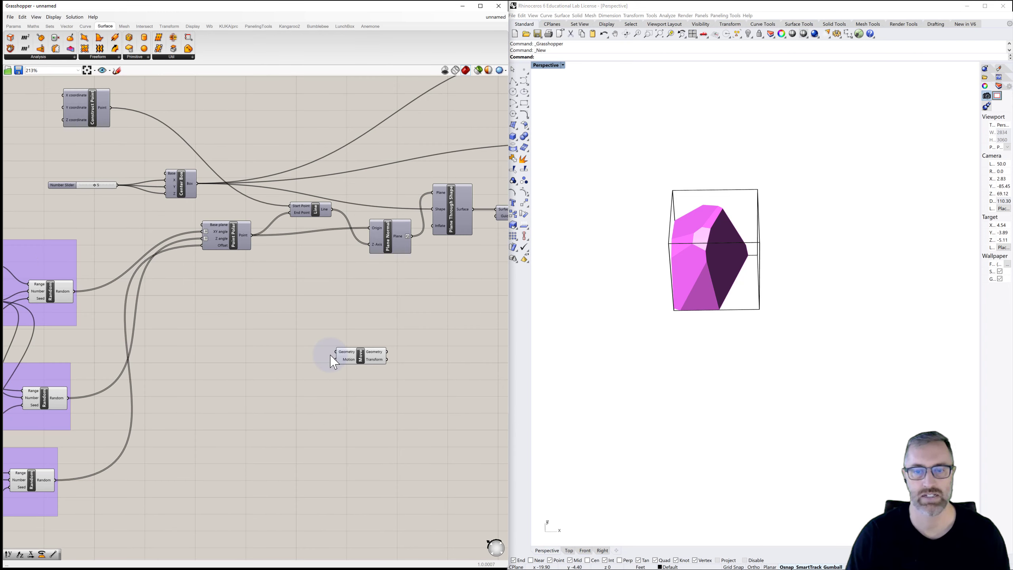
{"action": "double_click", "coordinate": [297, 361]}
{"action": "type", "text": "x"}
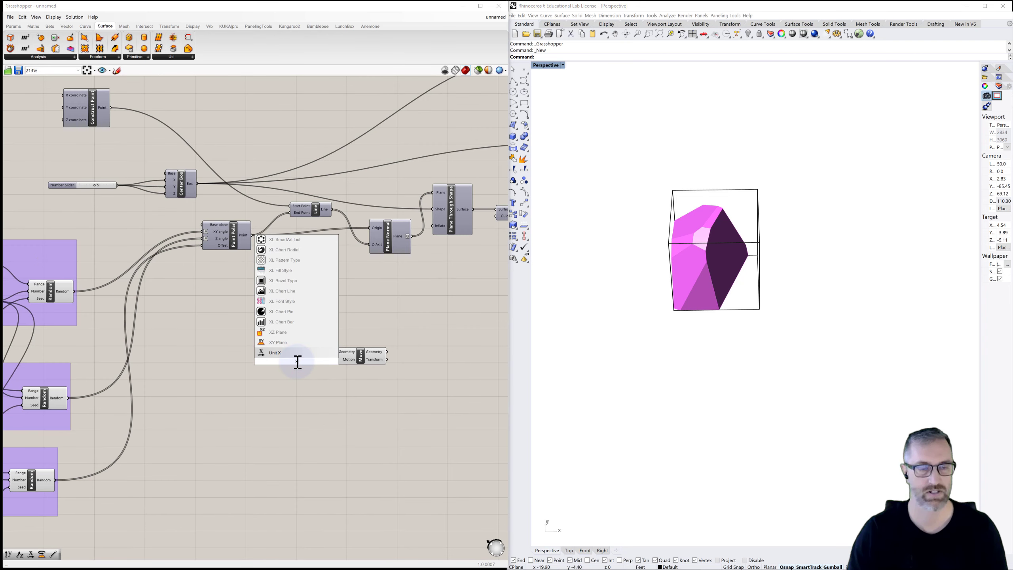
{"action": "left_click", "coordinate": [279, 353]}
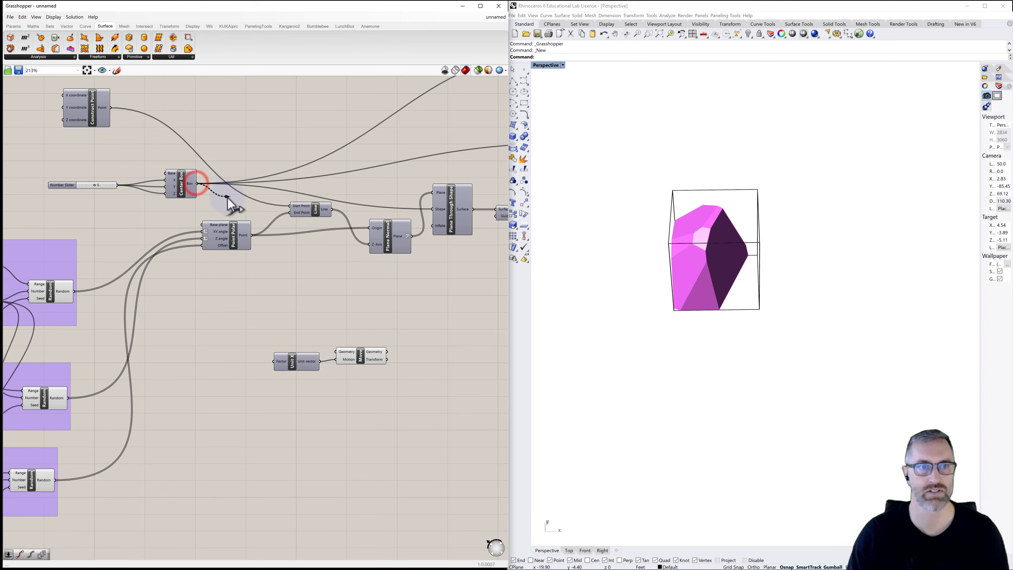
Connect the Center Box's Box output to the Geometry input of the Move component
{"action": "scroll", "coordinate": [245, 237], "scroll_direction": "down", "scroll_amount": 2}
{"action": "right_click_drag", "start_coordinate": [248, 242], "coordinate": [199, 249]}
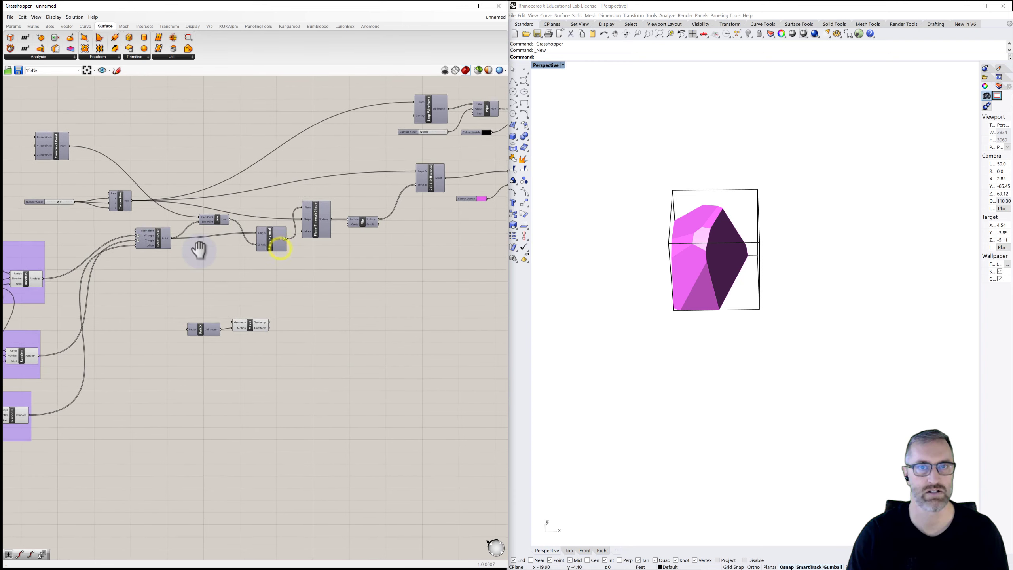
{"action": "right_click_drag", "start_coordinate": [254, 291], "coordinate": [226, 313]}
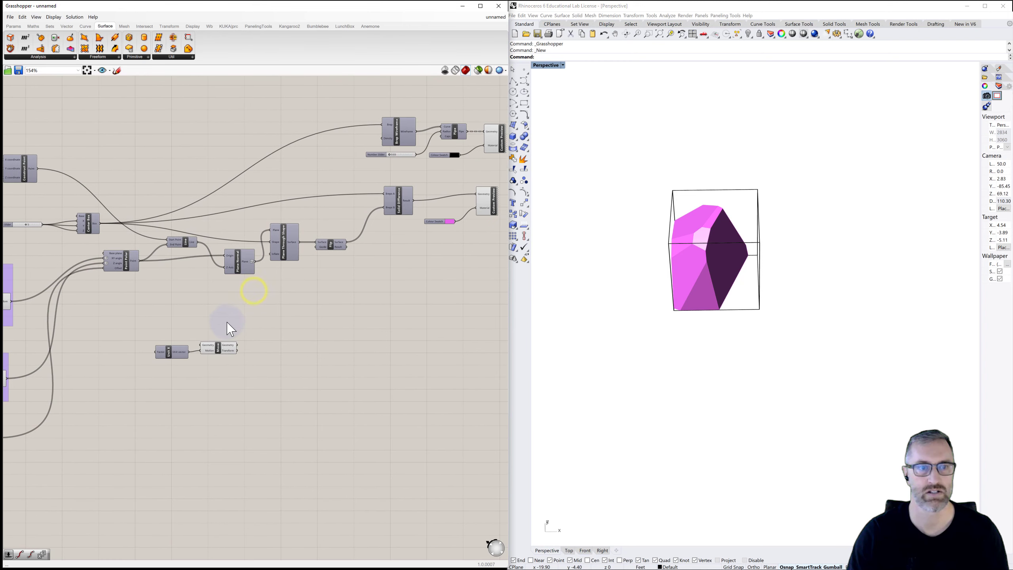
{"action": "right_click_drag", "start_coordinate": [174, 294], "coordinate": [204, 256]}
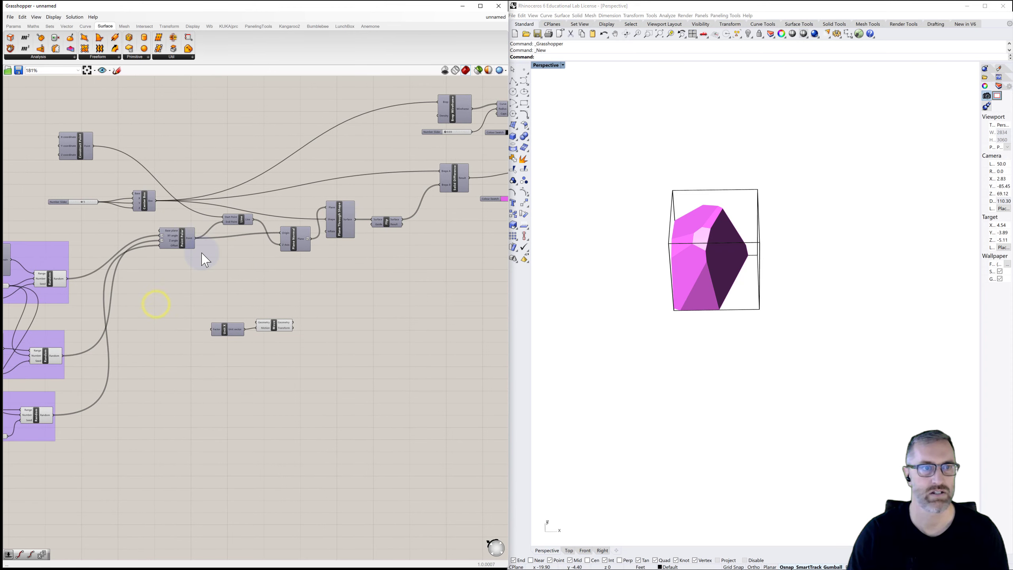
{"action": "scroll", "coordinate": [163, 195], "scroll_direction": "up", "scroll_amount": 2}
{"action": "left_click_drag", "start_coordinate": [139, 182], "coordinate": [277, 348]}
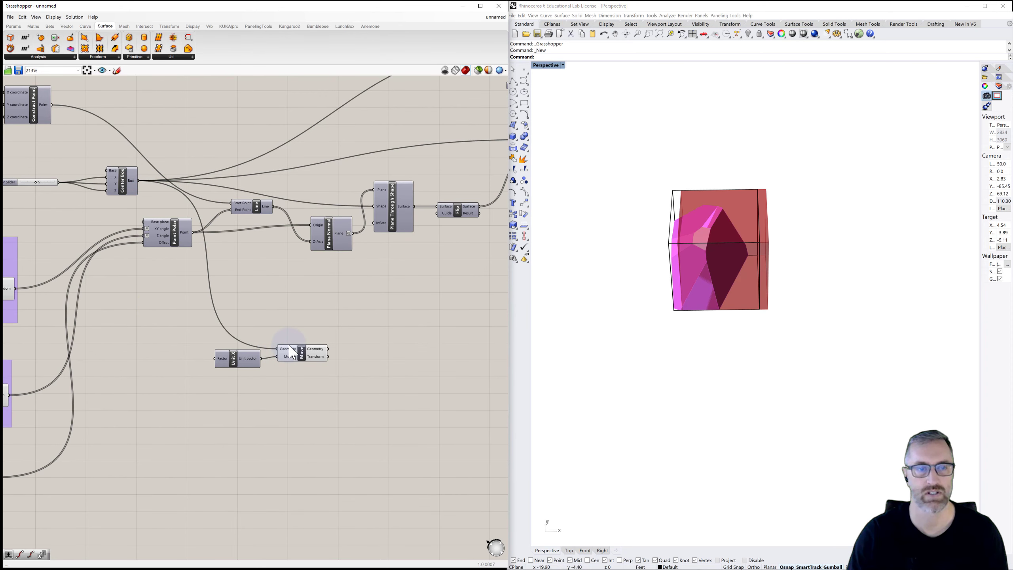
Add a number slider ranging from 1 to 50, connect it to Unit X's Factor input, and set it to 20
{"action": "right_click_drag", "start_coordinate": [207, 322], "coordinate": [251, 311]}
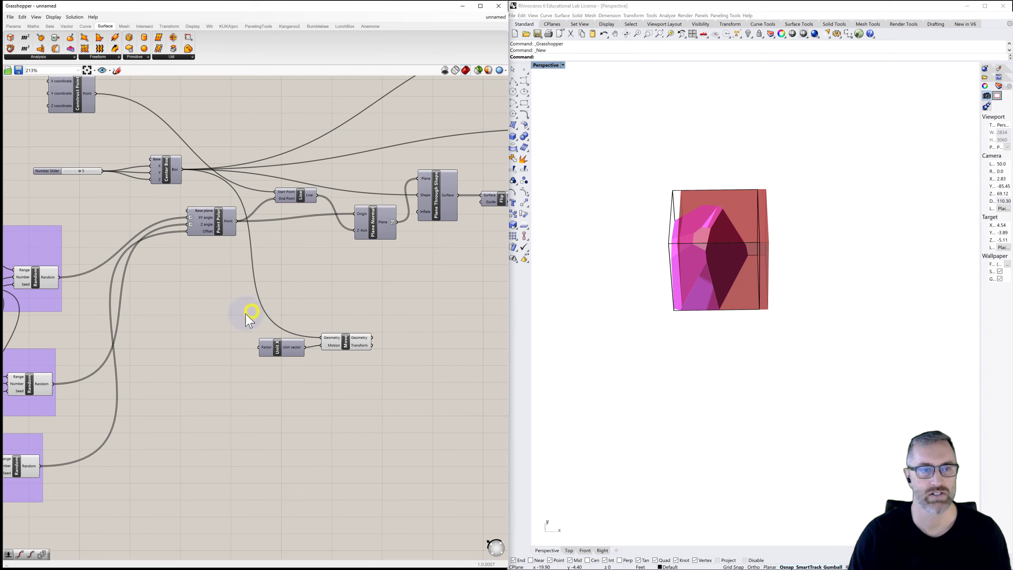
{"action": "double_click", "coordinate": [201, 349]}
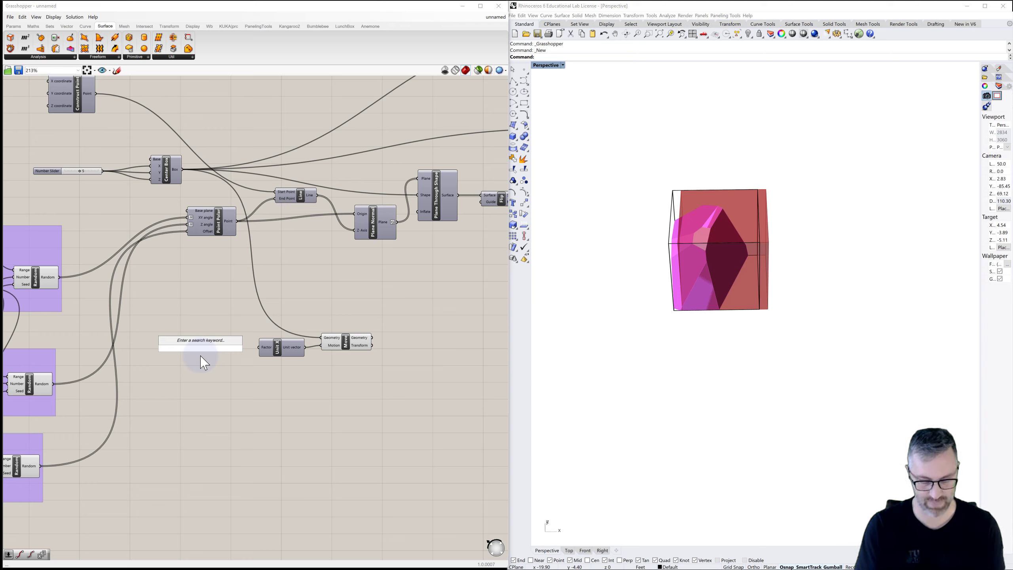
{"action": "type", "text": "1<10<"}
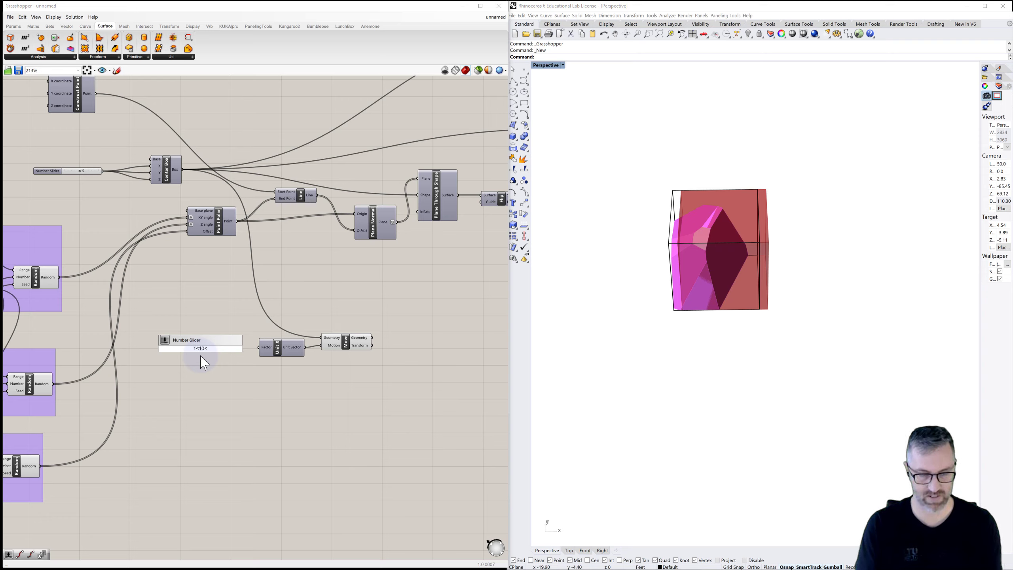
{"action": "type", "text": "50"}
{"action": "key", "text": "Return"}
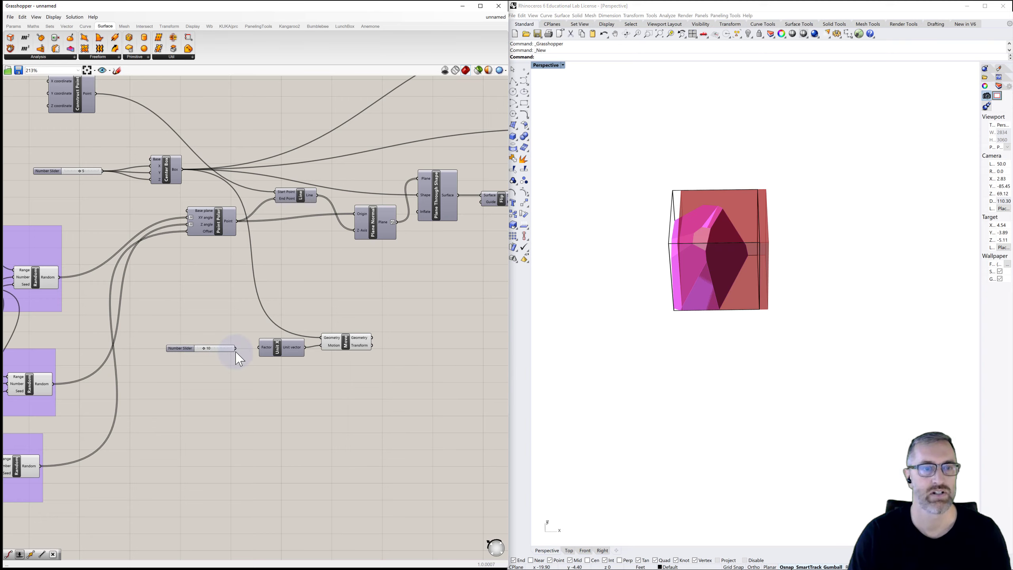
{"action": "left_click_drag", "start_coordinate": [235, 348], "coordinate": [259, 347]}
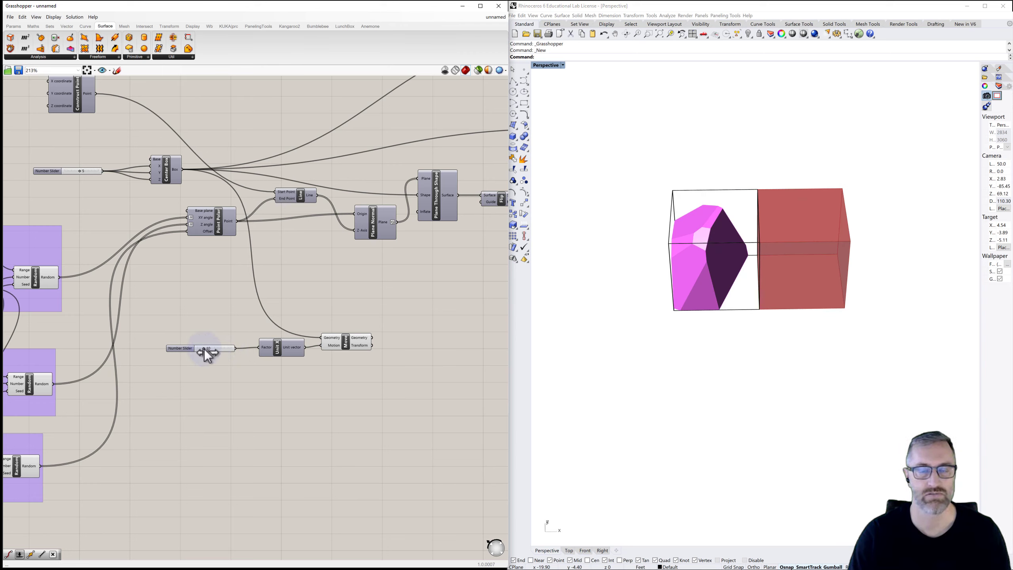
{"action": "left_click_drag", "start_coordinate": [205, 348], "coordinate": [211, 350]}
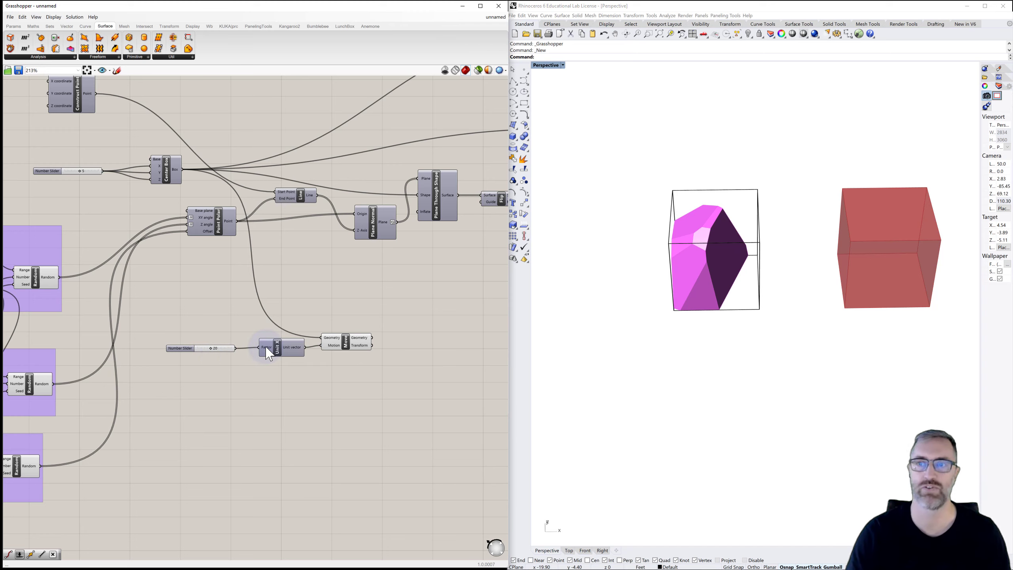
{"action": "mouse_move", "coordinate": [267, 349]}
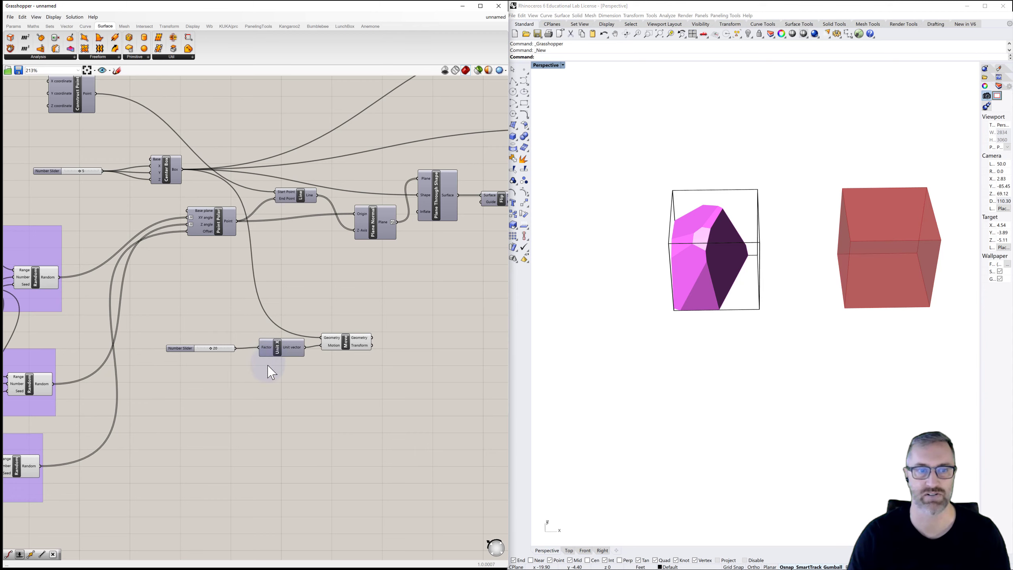
Relocate the new number slider, Unit X and Move components together to the space above Brep Wireframe
{"action": "scroll", "coordinate": [271, 372], "scroll_direction": "down", "scroll_amount": 3}
{"action": "right_click_drag", "start_coordinate": [267, 362], "coordinate": [208, 380]}
{"action": "left_click_drag", "start_coordinate": [283, 388], "coordinate": [413, 103]}
{"action": "right_click_drag", "start_coordinate": [410, 115], "coordinate": [370, 135]}
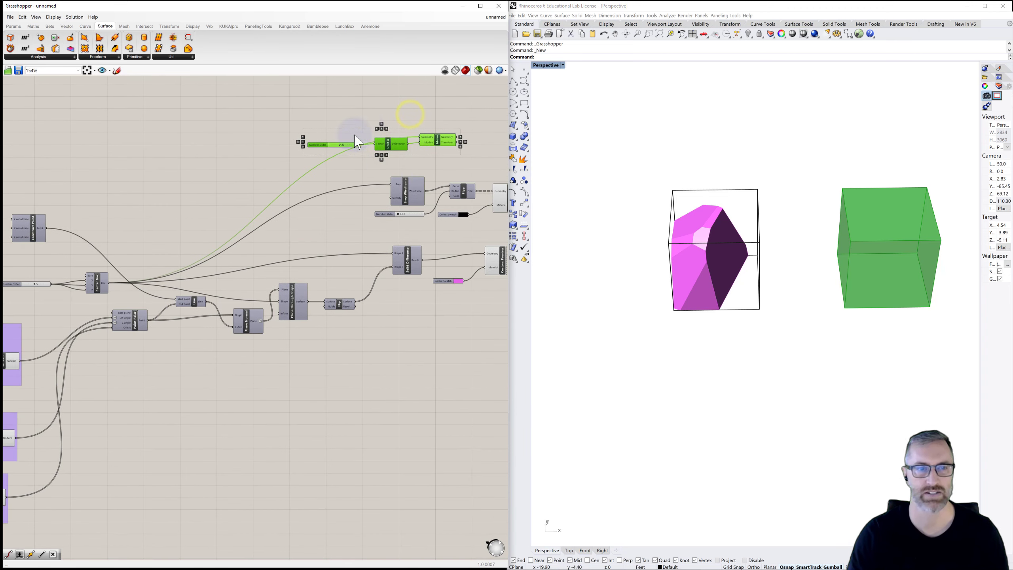
{"action": "left_click_drag", "start_coordinate": [396, 153], "coordinate": [390, 144]}
{"action": "left_click", "coordinate": [403, 151]}
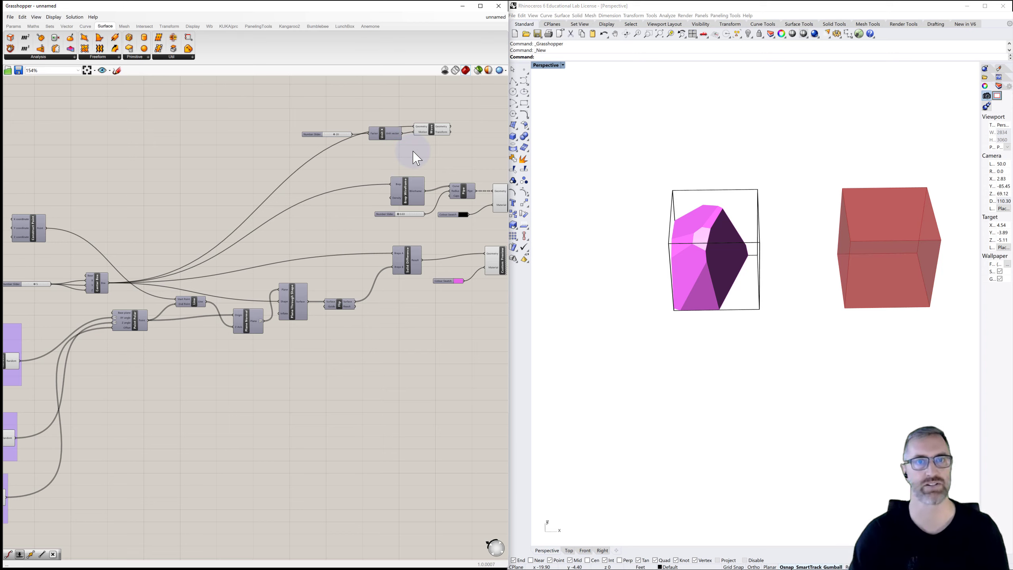
Shift Unit X slightly downward and its number slider farther left to make room between them
{"action": "left_click_drag", "start_coordinate": [393, 140], "coordinate": [393, 146]}
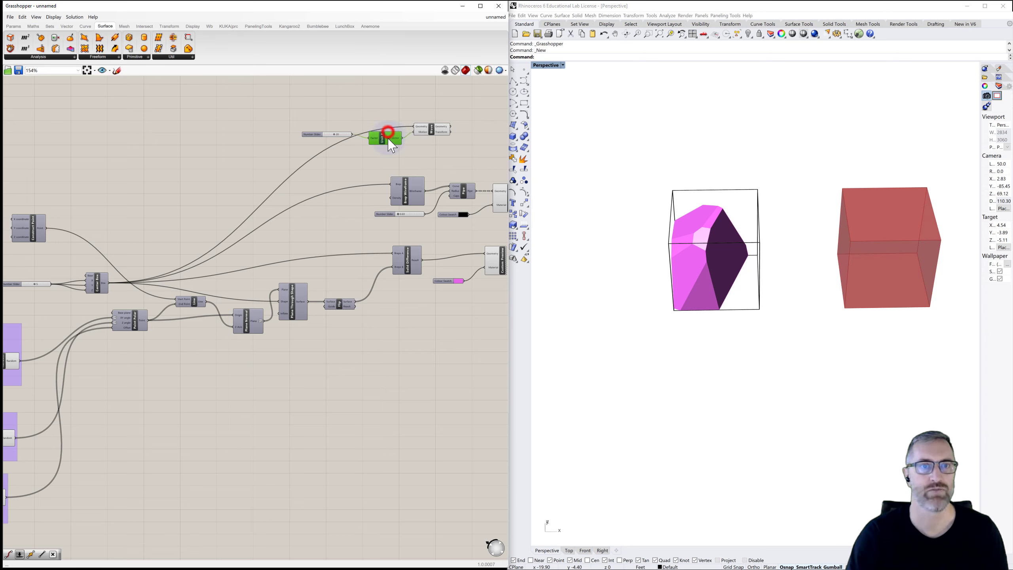
{"action": "left_click", "coordinate": [314, 135]}
{"action": "left_click_drag", "start_coordinate": [305, 132], "coordinate": [262, 119]}
{"action": "left_click", "coordinate": [288, 142]}
Add a Negative component and wire it between the number slider and Unit X's Factor input
{"action": "double_click", "coordinate": [288, 142]}
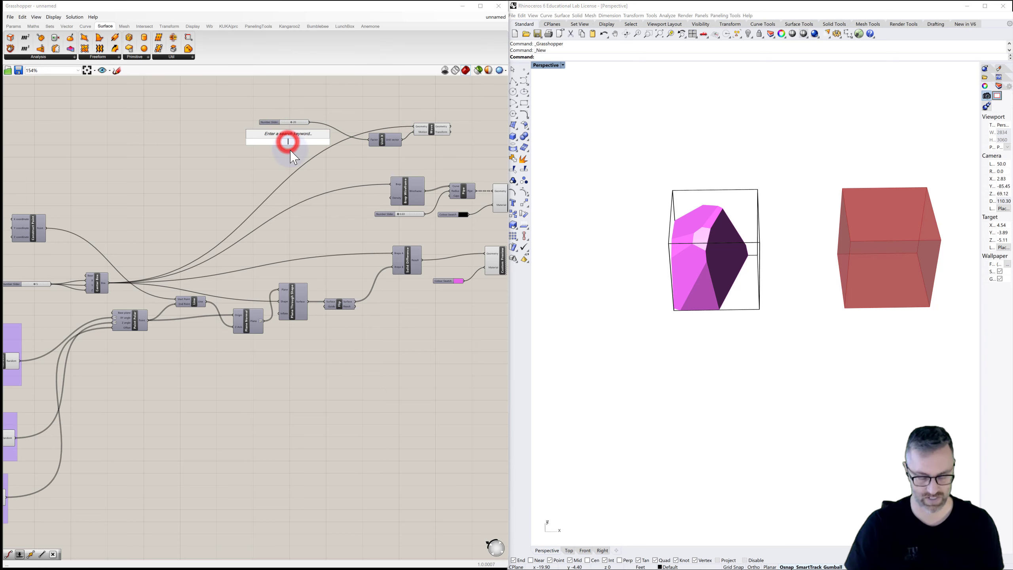
{"action": "type", "text": "neg"}
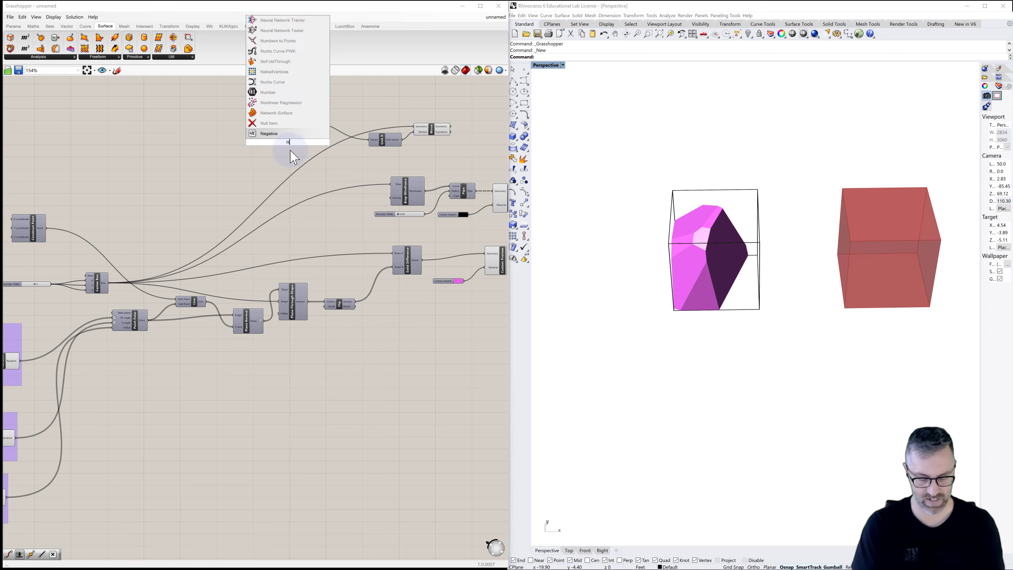
{"action": "left_click", "coordinate": [273, 134]}
{"action": "left_click_drag", "start_coordinate": [287, 144], "coordinate": [322, 148]}
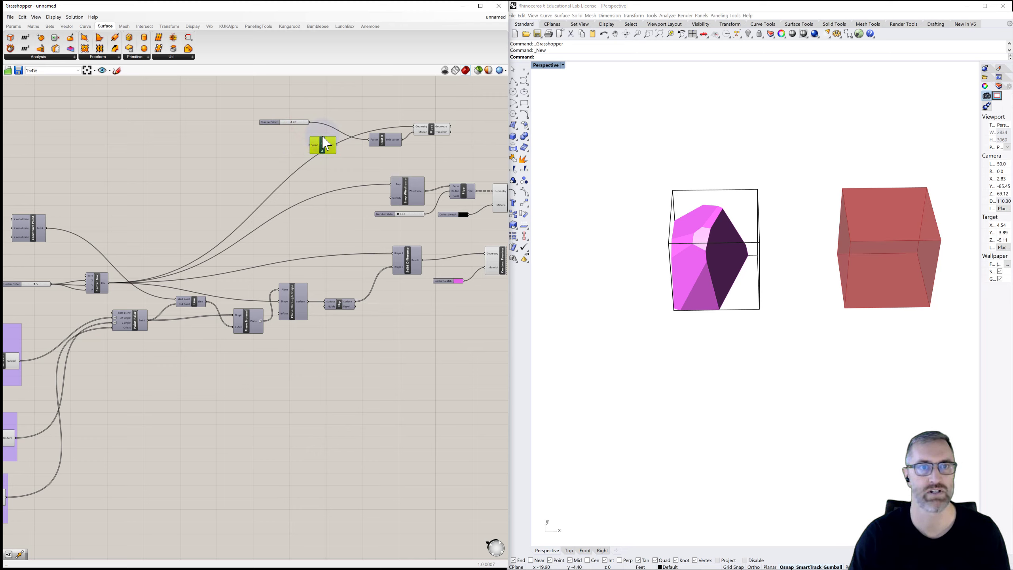
{"action": "left_click_drag", "start_coordinate": [309, 122], "coordinate": [332, 142]}
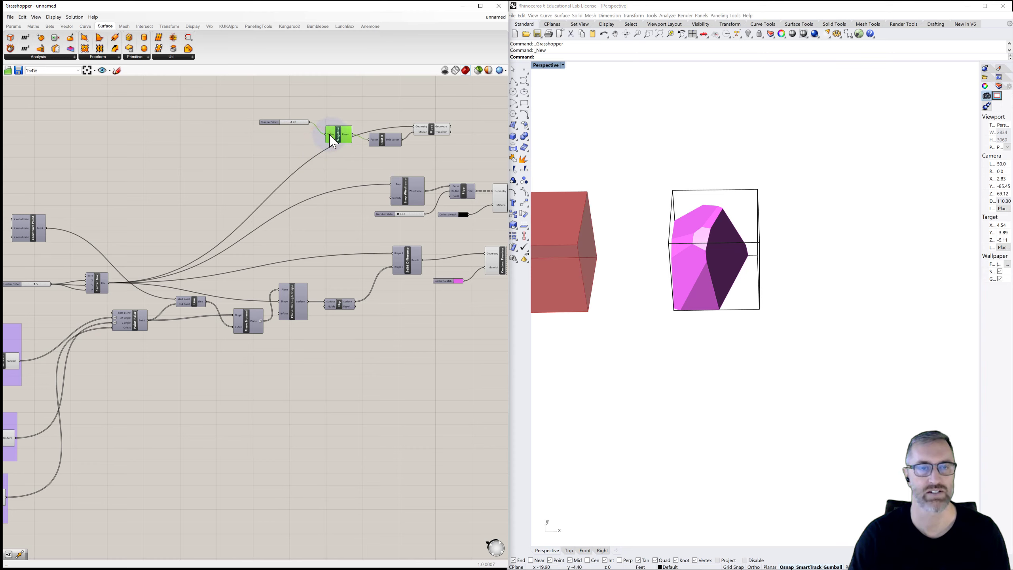
{"action": "scroll", "coordinate": [329, 142], "scroll_direction": "up", "scroll_amount": 3}
{"action": "right_click", "coordinate": [323, 133]}
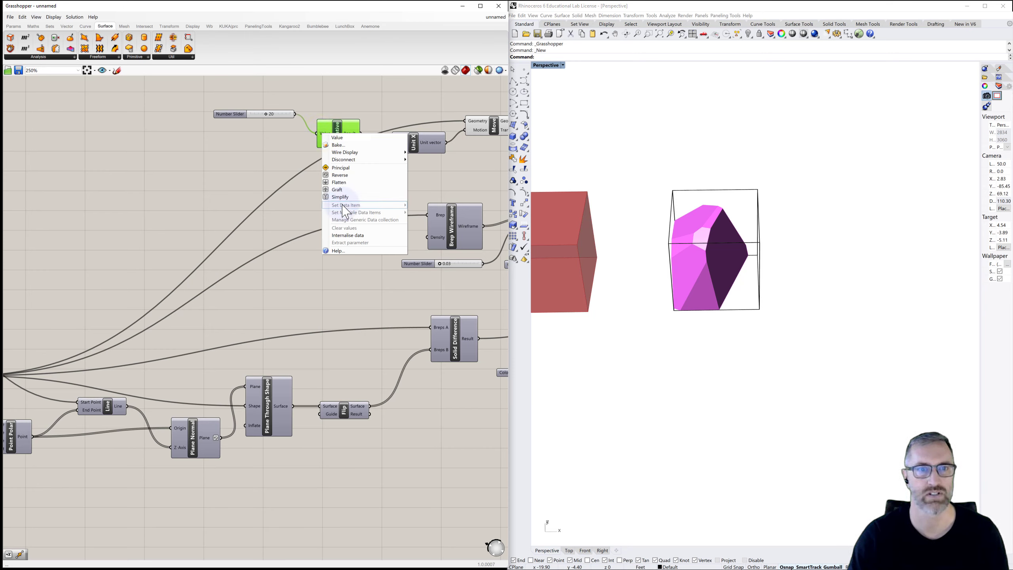
{"action": "left_click", "coordinate": [260, 152]}
{"action": "scroll", "coordinate": [273, 155], "scroll_direction": "down", "scroll_amount": 3}
{"action": "scroll", "coordinate": [303, 162], "scroll_direction": "down", "scroll_amount": 2}
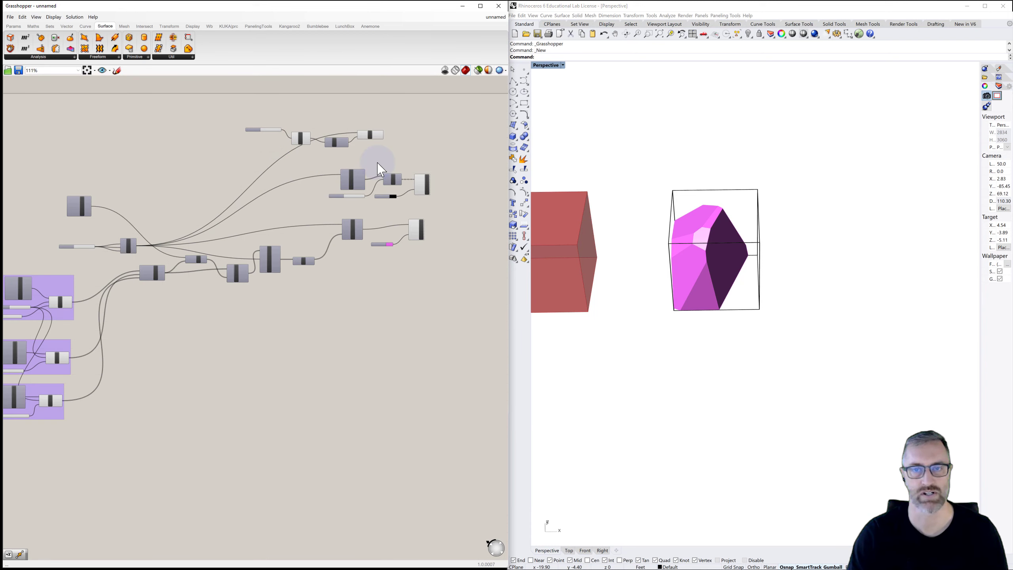
Try feeding Move's Geometry output into the black Custom Preview, first replacing the pipe input and then alongside it
{"action": "right_click_drag", "start_coordinate": [614, 244], "coordinate": [702, 242], "text": "shift"}
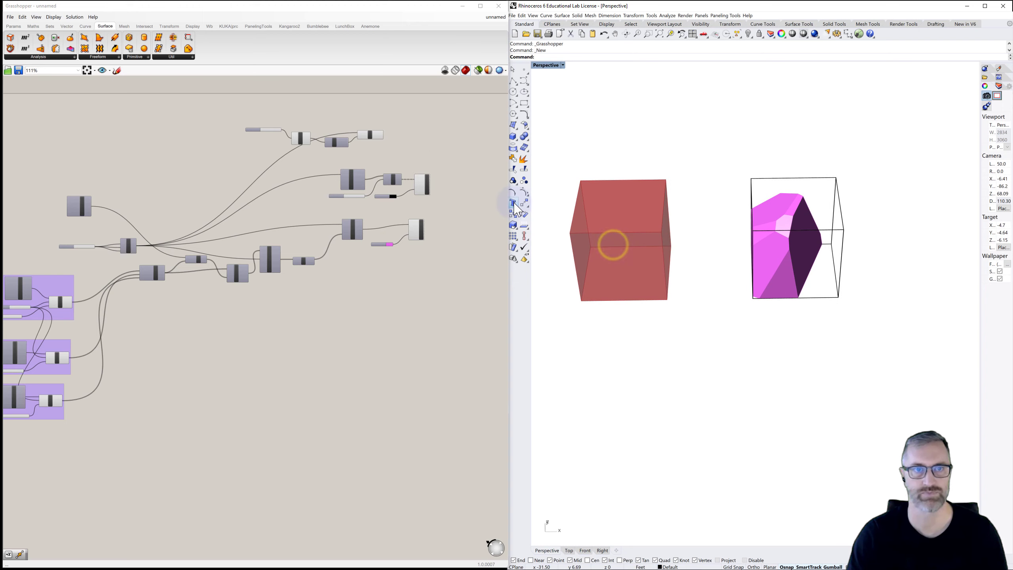
{"action": "left_click", "coordinate": [437, 140]}
{"action": "scroll", "coordinate": [379, 142], "scroll_direction": "up", "scroll_amount": 5}
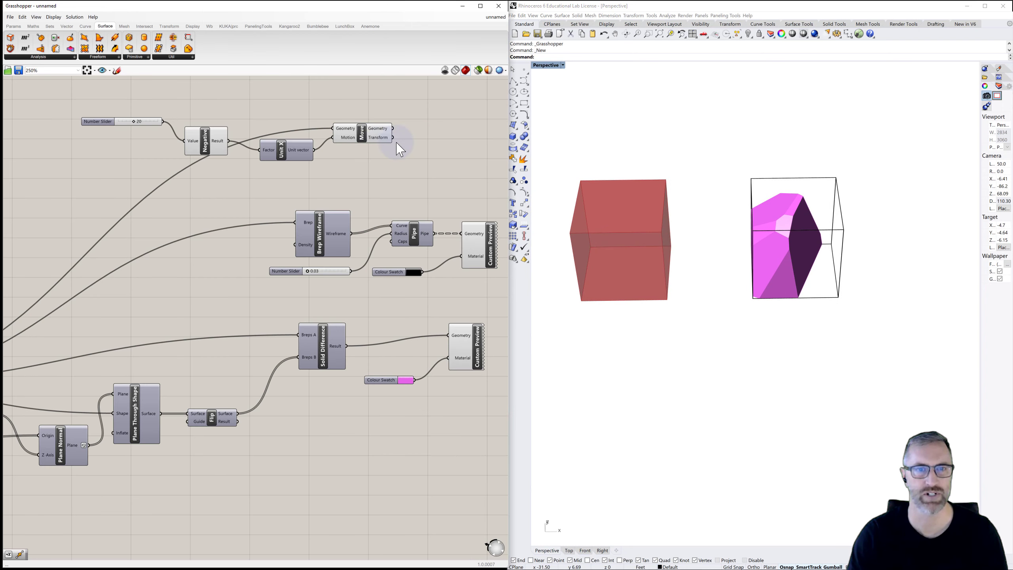
{"action": "left_click_drag", "start_coordinate": [393, 128], "coordinate": [461, 234]}
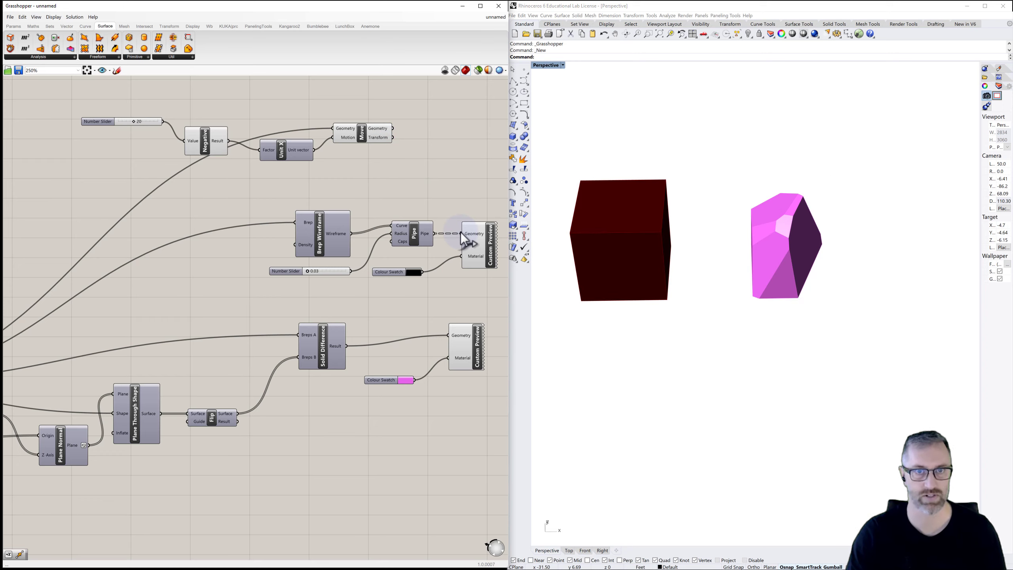
{"action": "key", "text": "ctrl+z"}
{"action": "left_click_drag", "start_coordinate": [394, 128], "coordinate": [459, 235], "text": "shift"}
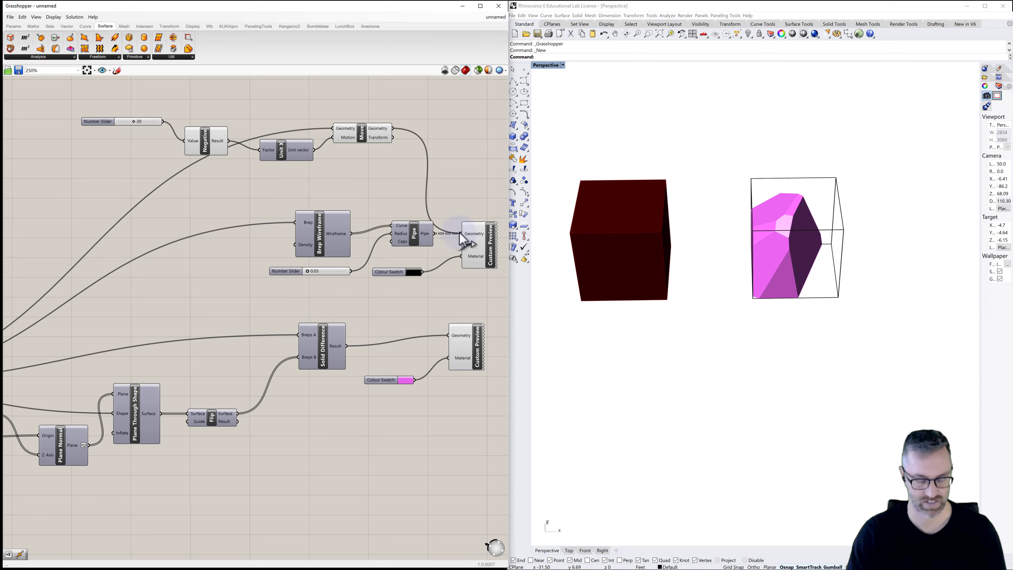
{"action": "key", "text": "ctrl+z"}
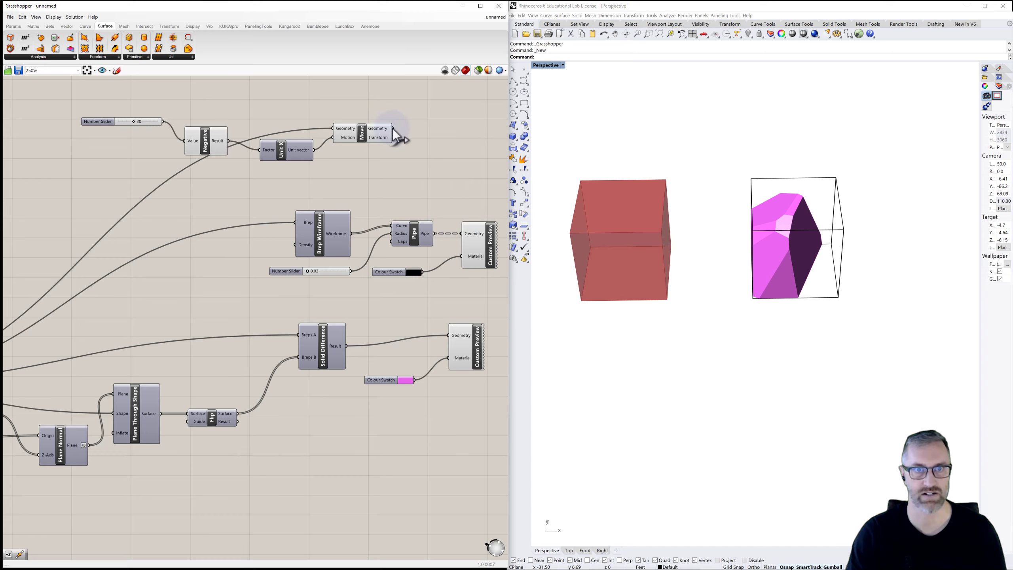
Feed Move's Geometry output into the magenta Custom Preview alongside the Solid Difference result and turn off Move's own preview
{"action": "left_click_drag", "start_coordinate": [393, 128], "coordinate": [448, 334], "text": "shift"}
{"action": "right_click_drag", "start_coordinate": [656, 278], "coordinate": [597, 261]}
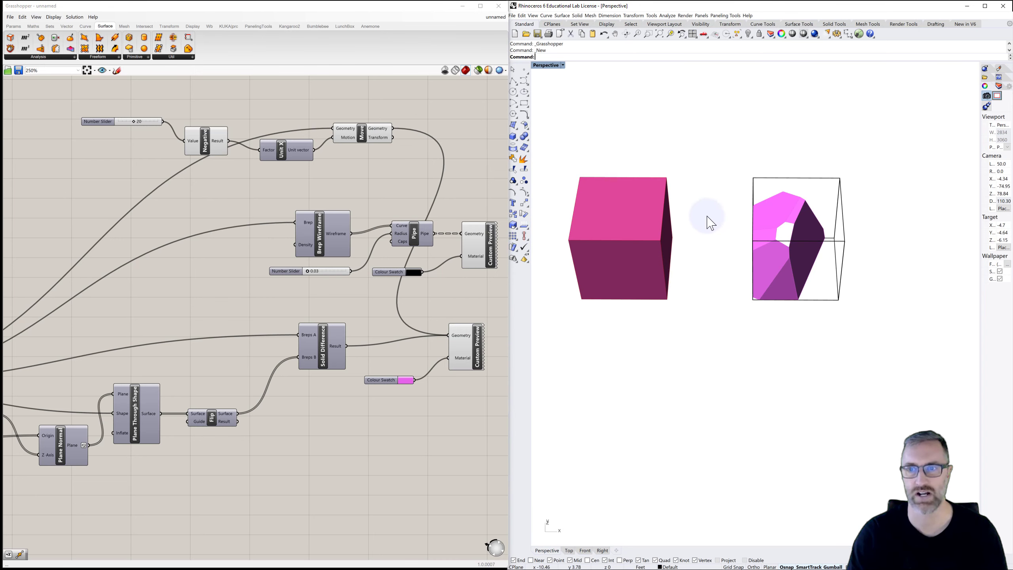
{"action": "left_click", "coordinate": [365, 138]}
{"action": "right_click", "coordinate": [363, 133]}
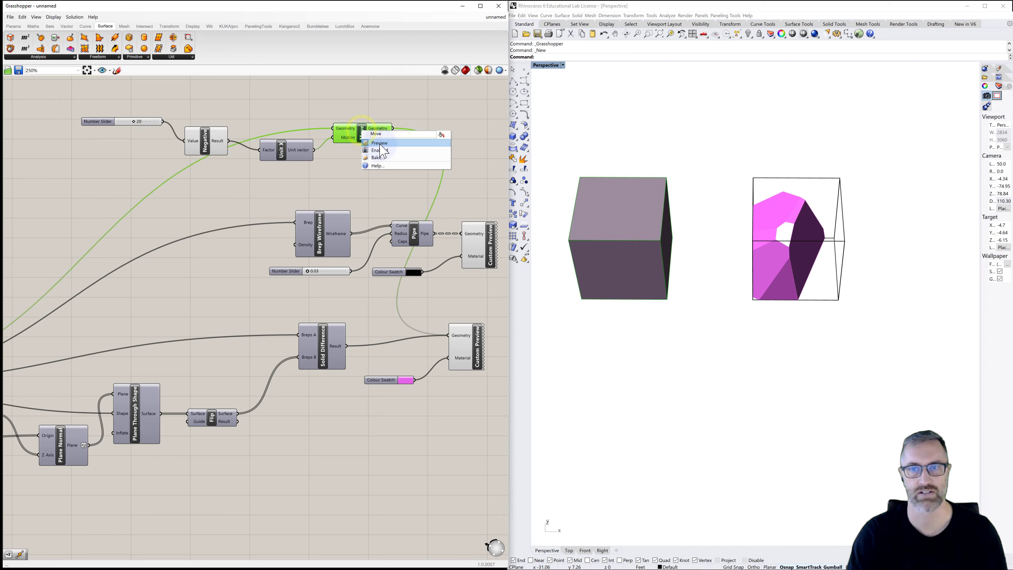
{"action": "left_click", "coordinate": [379, 145]}
{"action": "left_click", "coordinate": [393, 171]}
{"action": "mouse_move", "coordinate": [686, 269]}
{"action": "right_mouse_down"}
{"action": "mouse_move", "coordinate": [696, 246]}
{"action": "mouse_move", "coordinate": [697, 259]}
{"action": "right_mouse_up"}
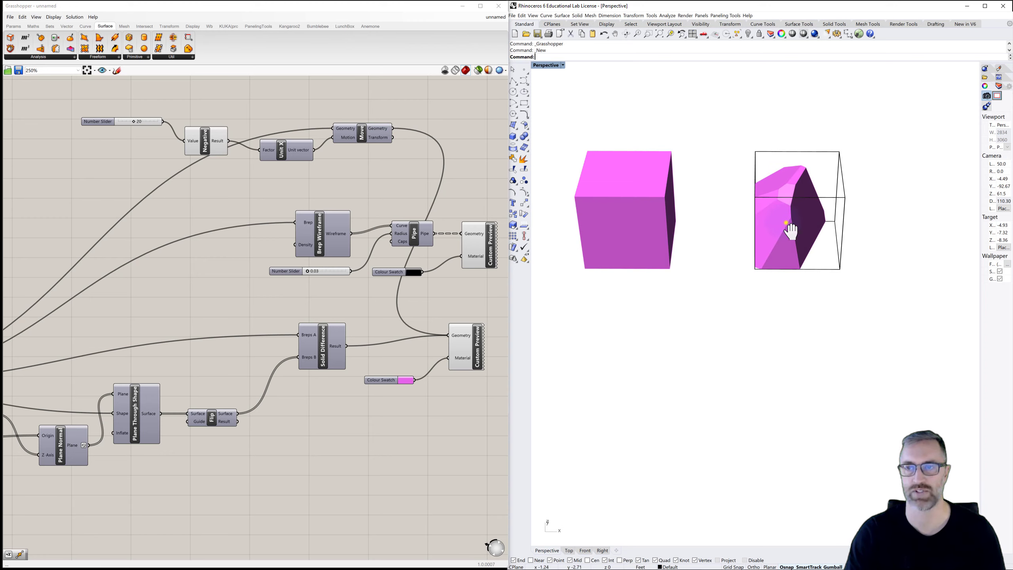
{"action": "scroll", "coordinate": [791, 232], "scroll_direction": "down", "scroll_amount": 5}
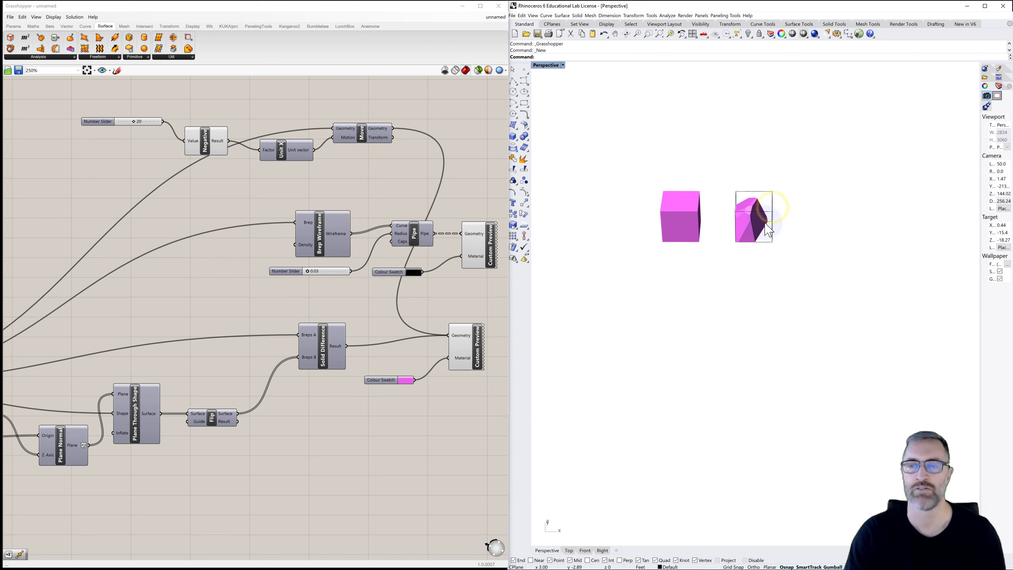
{"action": "mouse_move", "coordinate": [769, 231]}
{"action": "right_mouse_down"}
{"action": "mouse_move", "coordinate": [769, 211]}
{"action": "mouse_move", "coordinate": [764, 221]}
{"action": "right_mouse_up"}
{"action": "right_click_drag", "start_coordinate": [413, 162], "coordinate": [344, 171]}
{"action": "left_click", "coordinate": [288, 218]}
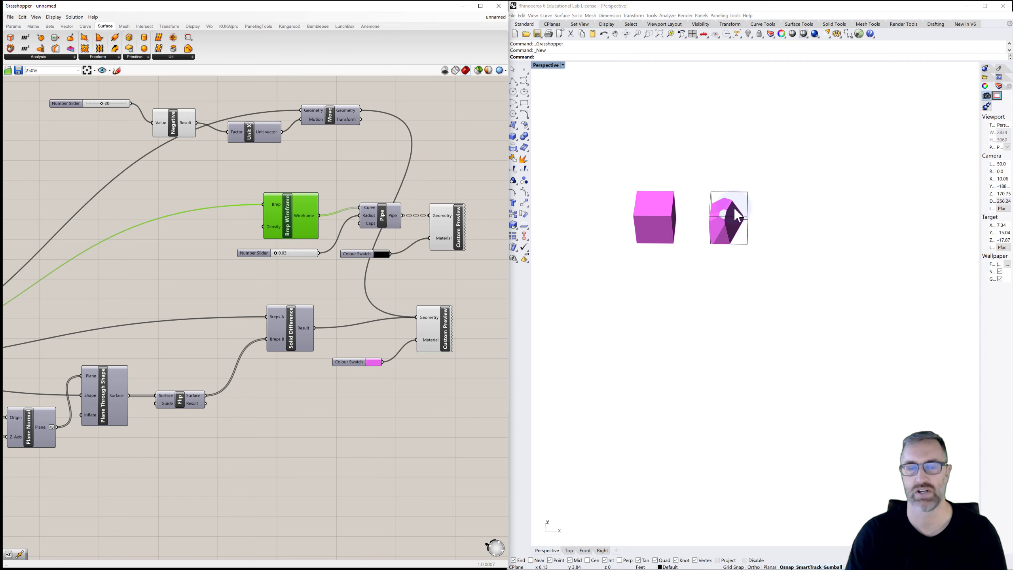
{"action": "left_click", "coordinate": [323, 163]}
{"action": "right_click_drag", "start_coordinate": [324, 163], "coordinate": [283, 186]}
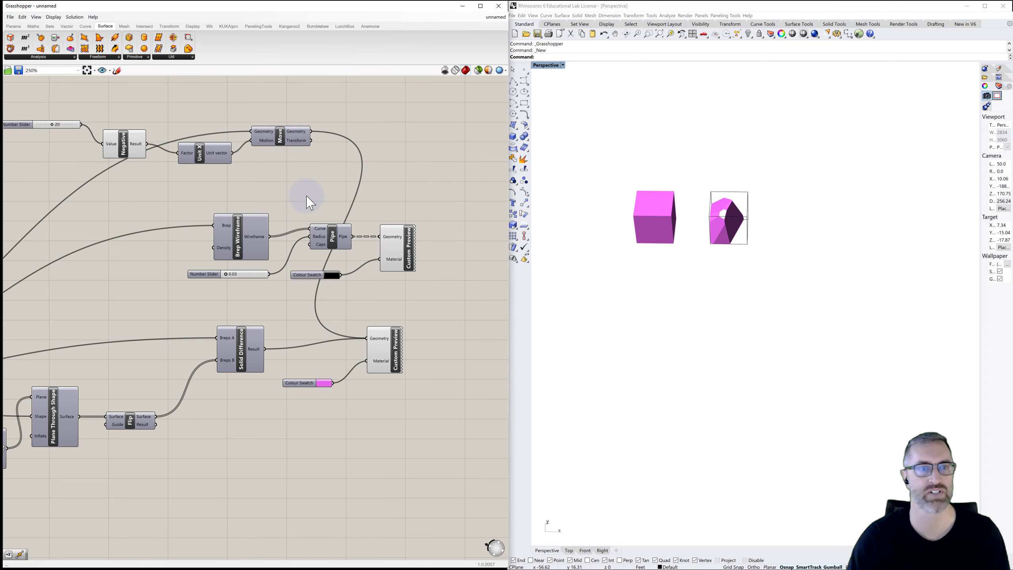
{"action": "right_click_drag", "start_coordinate": [266, 193], "coordinate": [277, 197]}
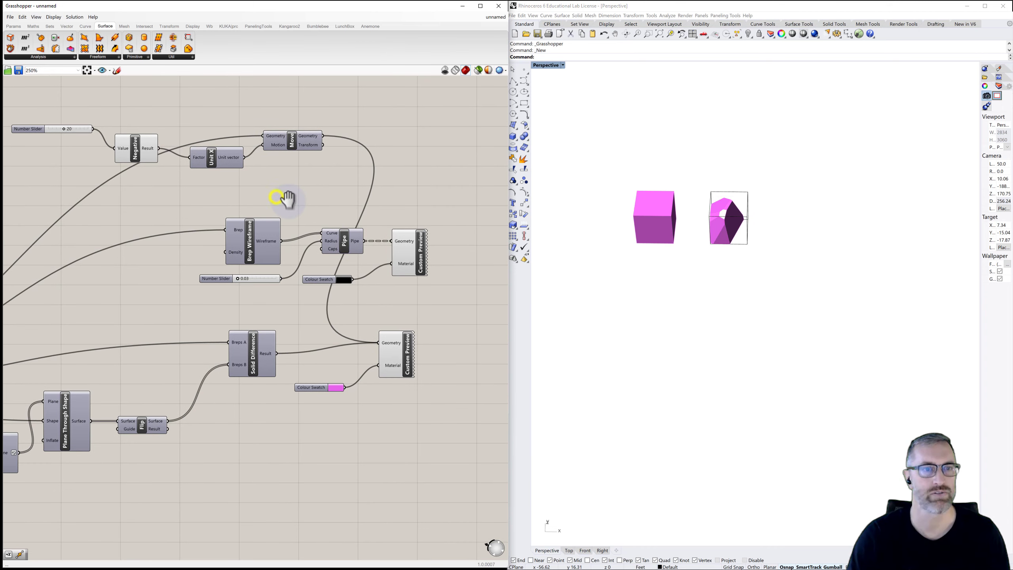
{"action": "left_click", "coordinate": [252, 234]}
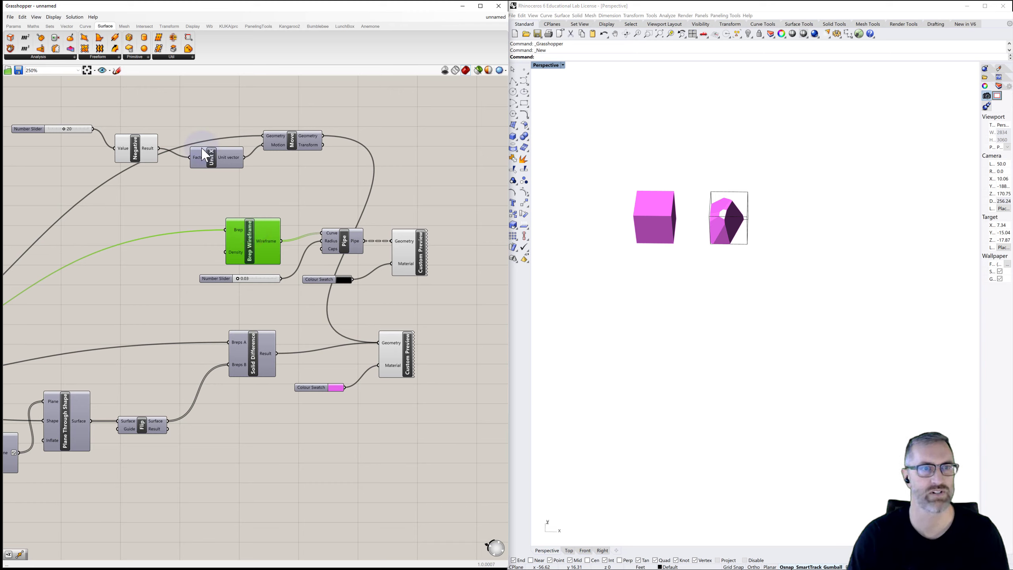
Duplicate the Unit X and Move components together, placing the copies above the Pipe component
{"action": "left_click", "coordinate": [214, 164]}
{"action": "left_click", "coordinate": [296, 145], "text": "shift"}
{"action": "left_click_drag", "start_coordinate": [298, 148], "coordinate": [412, 183]}
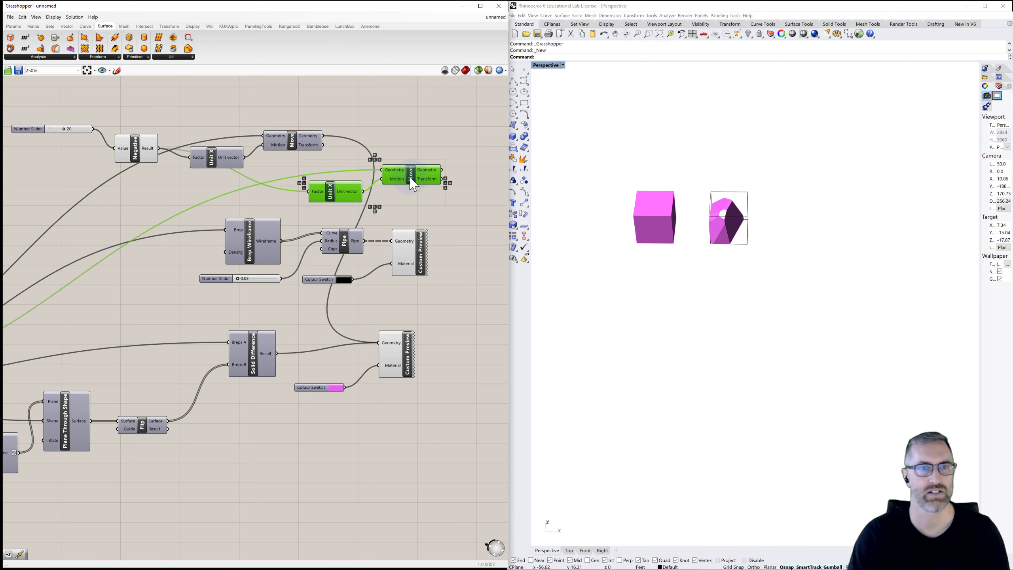
Duplicate the number slider, wire the copy to the second Unit X's Factor input, and tidy the second Unit X and Move positions
{"action": "left_click", "coordinate": [35, 135]}
{"action": "left_click_drag", "start_coordinate": [36, 132], "coordinate": [318, 185], "text": "alt"}
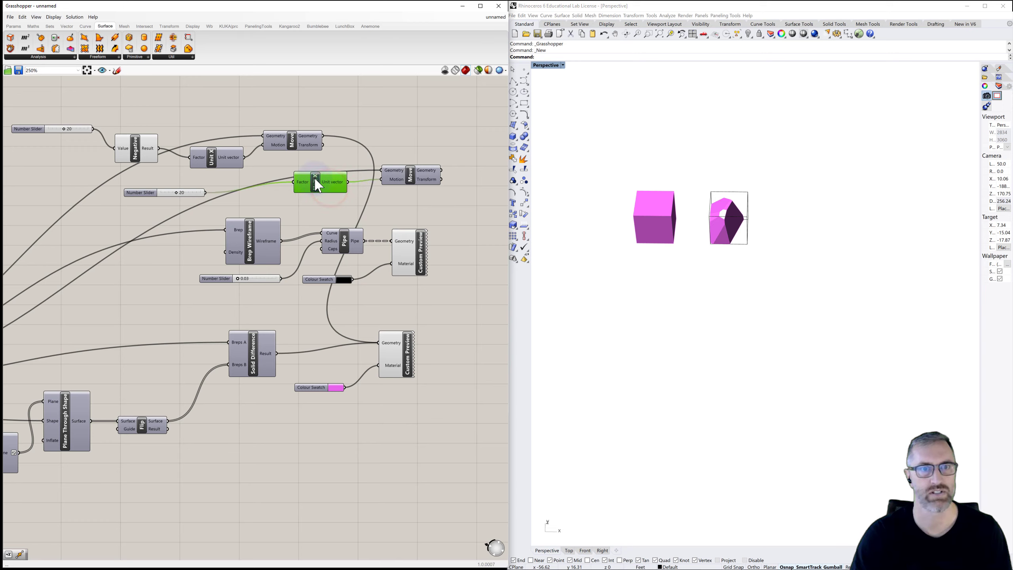
{"action": "left_click", "coordinate": [410, 181]}
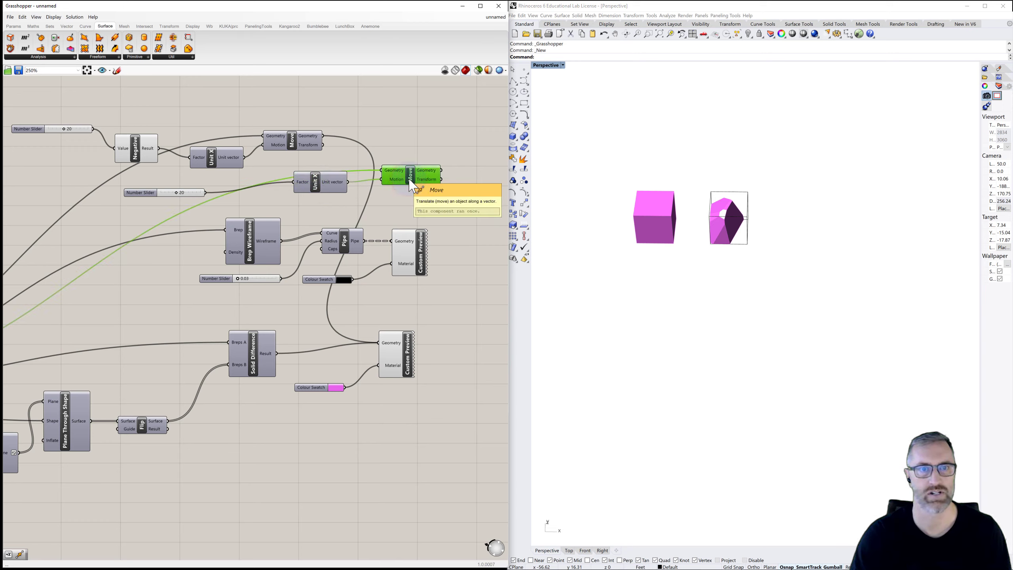
{"action": "left_click_drag", "start_coordinate": [410, 181], "coordinate": [409, 177]}
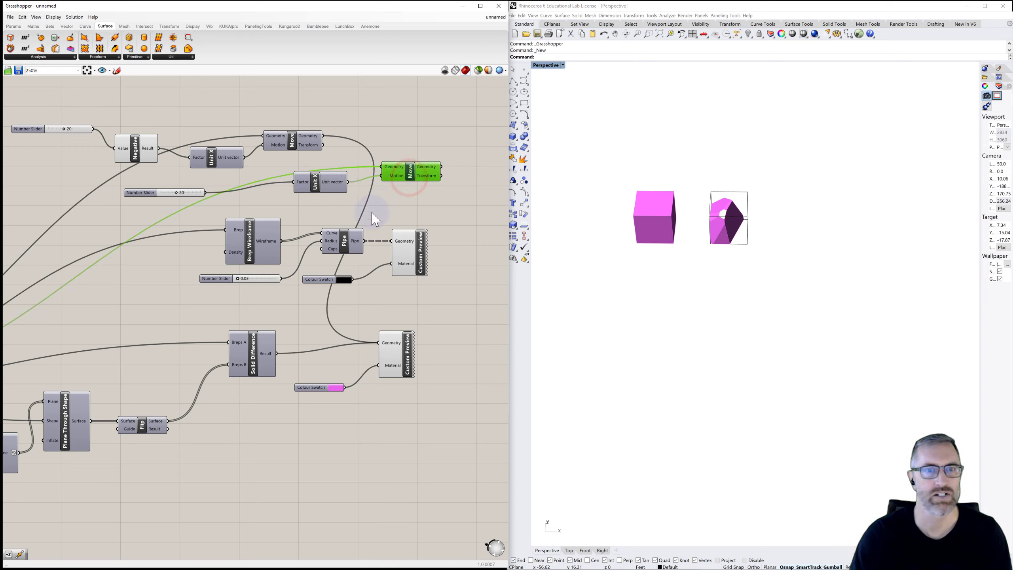
Wire Pipe's output into the second Move's Geometry input and add the moved geometry to the black Custom Preview alongside the original pipes
{"action": "left_click_drag", "start_coordinate": [365, 241], "coordinate": [395, 175]}
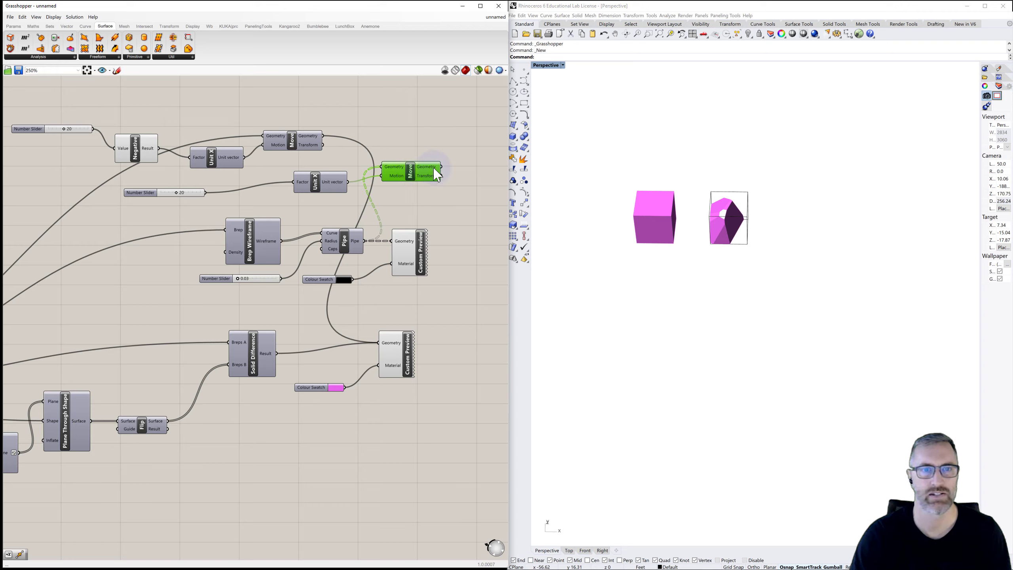
{"action": "left_click_drag", "start_coordinate": [407, 180], "coordinate": [411, 183]}
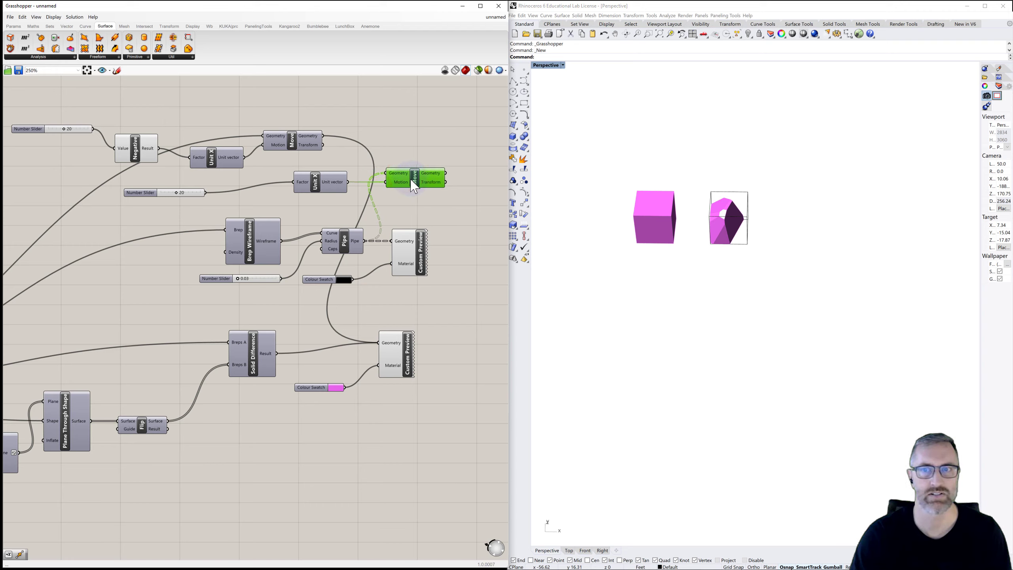
{"action": "left_click", "coordinate": [432, 147]}
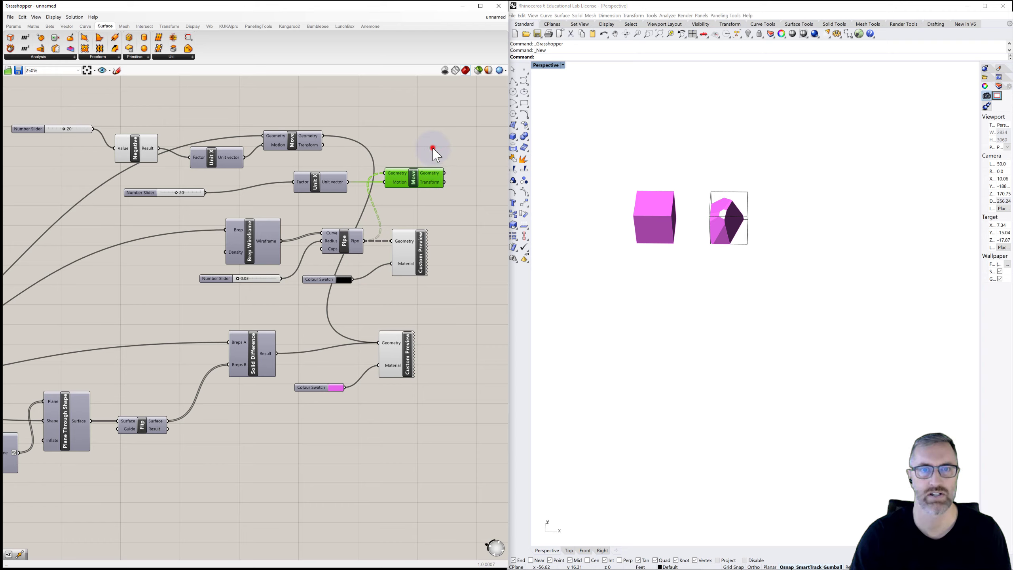
{"action": "left_click_drag", "start_coordinate": [445, 173], "coordinate": [457, 245]}
{"action": "left_click", "coordinate": [460, 201]}
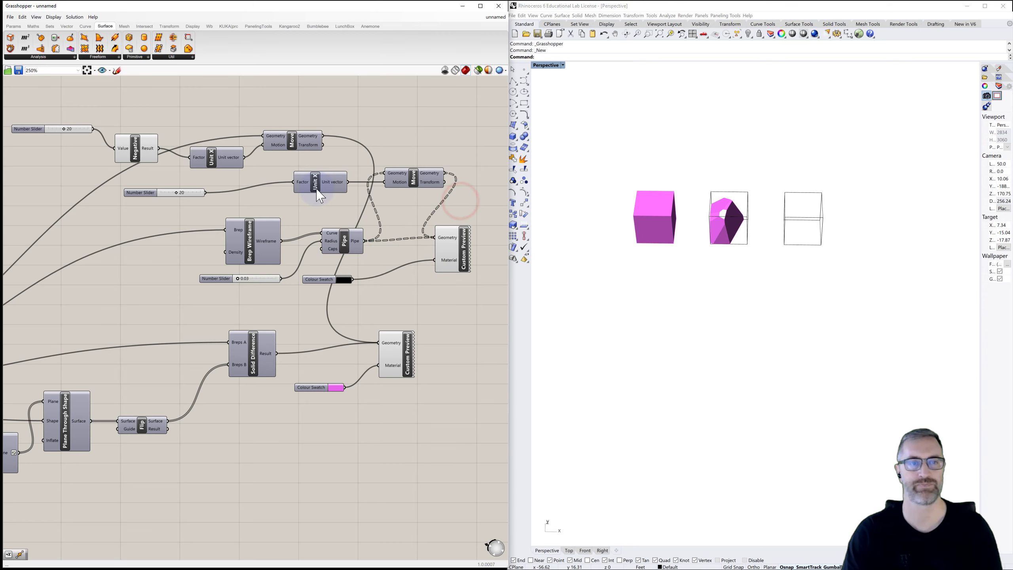
Add a Multiplication component between the second number slider and the second Unit X
{"action": "left_click", "coordinate": [374, 189]}
{"action": "right_click_drag", "start_coordinate": [378, 194], "coordinate": [351, 191]}
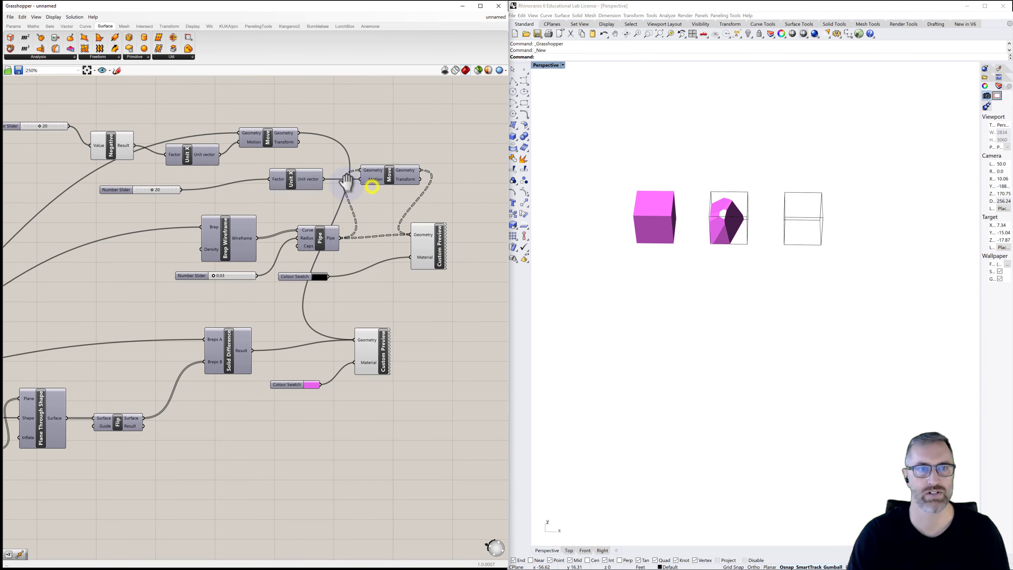
{"action": "left_click", "coordinate": [217, 198]}
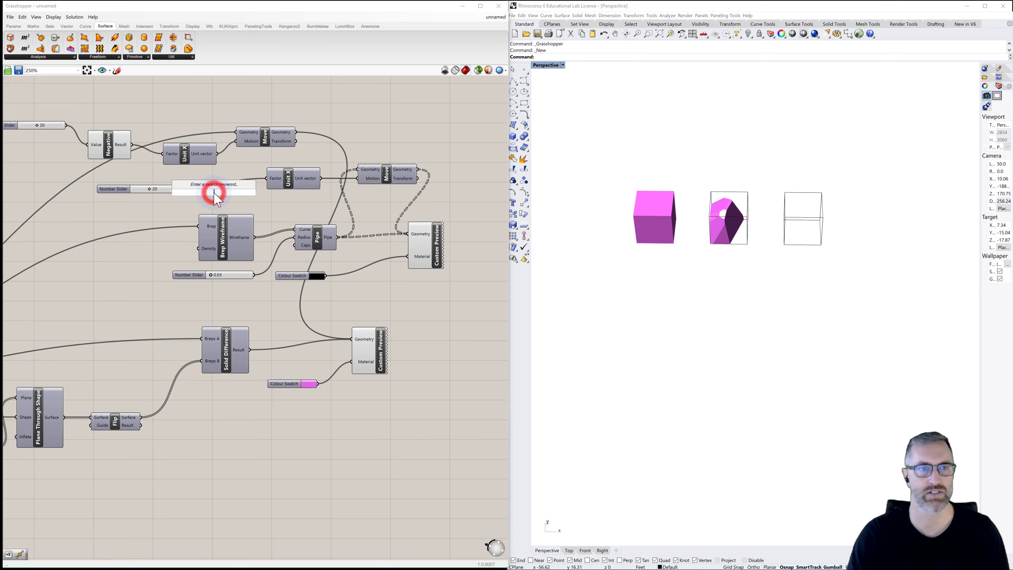
{"action": "left_click", "coordinate": [215, 201]}
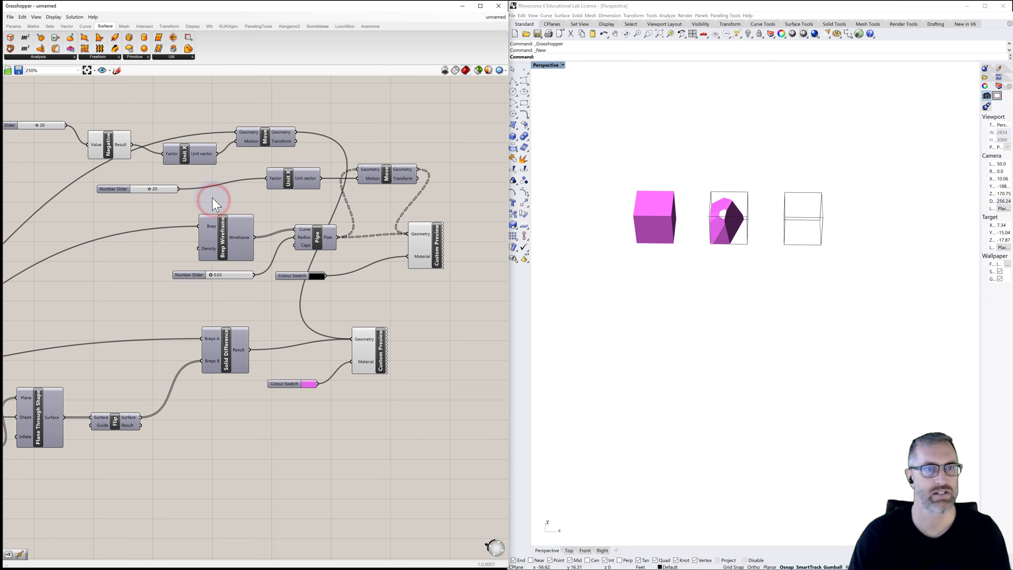
{"action": "double_click", "coordinate": [215, 200]}
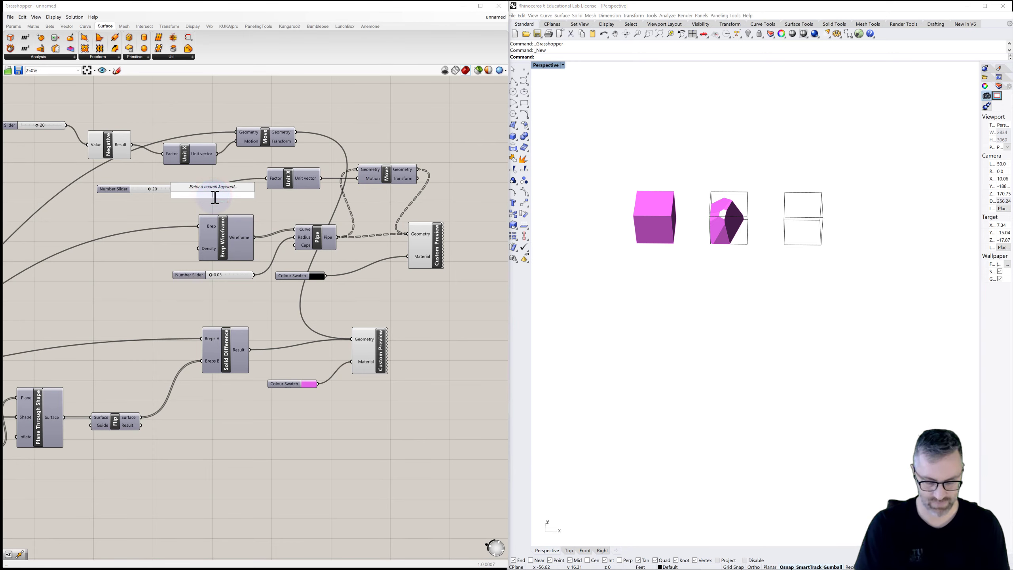
{"action": "type", "text": "mult"}
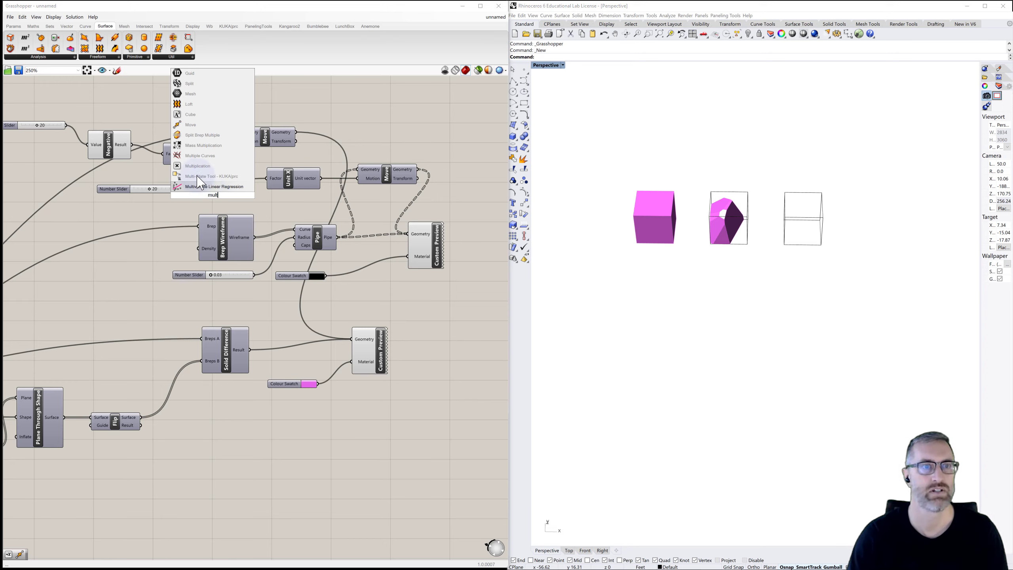
{"action": "left_click", "coordinate": [198, 165]}
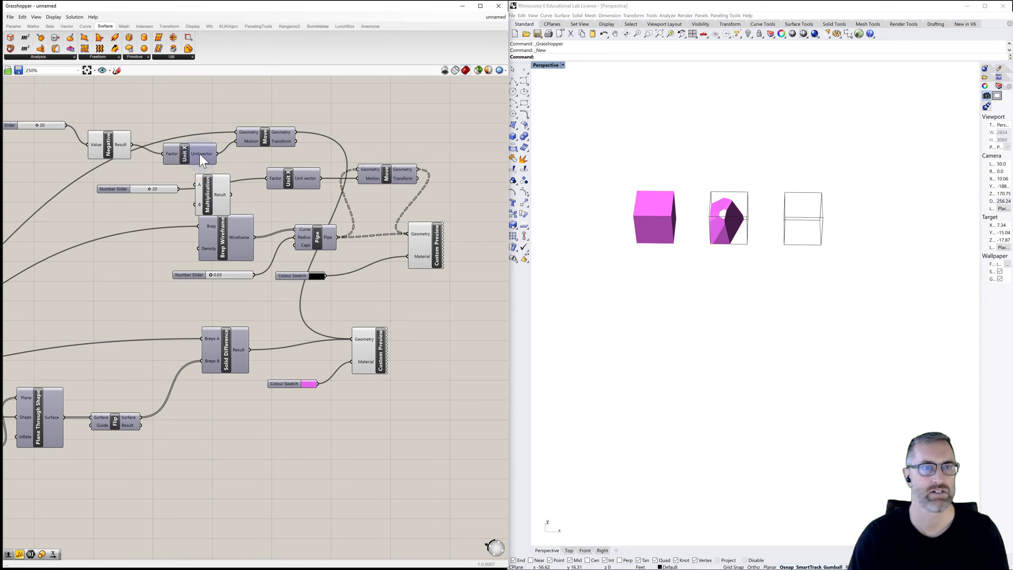
Shift both Move component groups upward to clear Brep Wireframe, and place Multiplication slightly below the second number slider and Unit X
{"action": "left_click_drag", "start_coordinate": [294, 110], "coordinate": [82, 111]}
{"action": "left_click", "coordinate": [169, 158]}
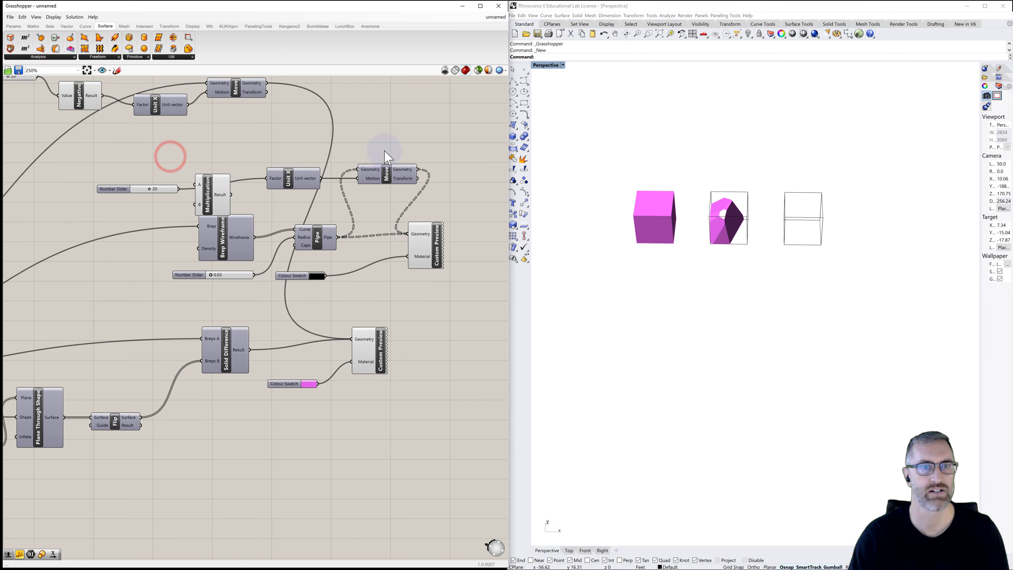
{"action": "left_click_drag", "start_coordinate": [383, 153], "coordinate": [108, 187]}
{"action": "left_click_drag", "start_coordinate": [122, 190], "coordinate": [148, 168]}
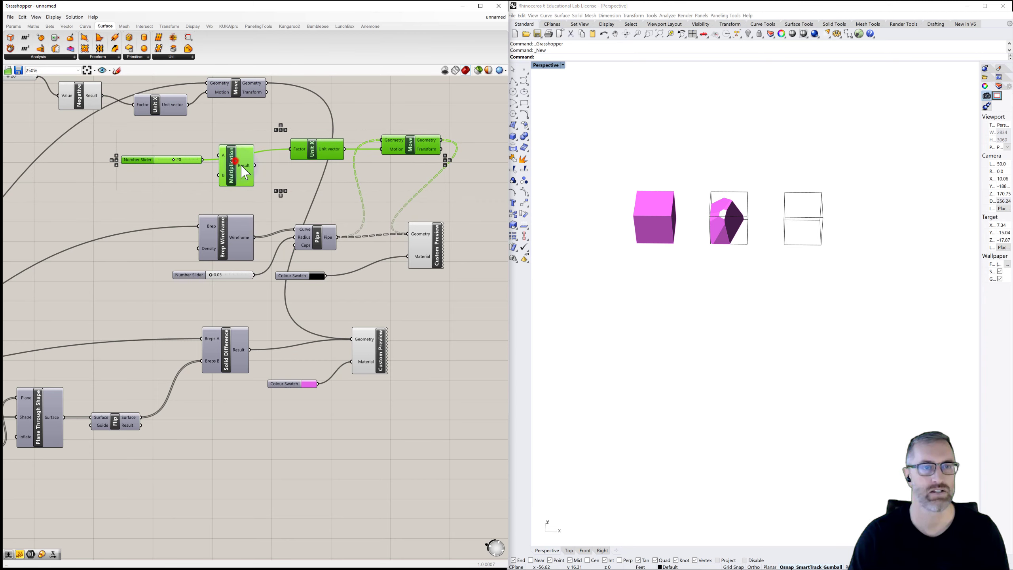
{"action": "mouse_move", "coordinate": [245, 172]}
{"action": "left_mouse_down"}
{"action": "mouse_move", "coordinate": [237, 165]}
{"action": "mouse_move", "coordinate": [236, 185]}
{"action": "left_mouse_up"}
{"action": "left_click", "coordinate": [186, 171]}
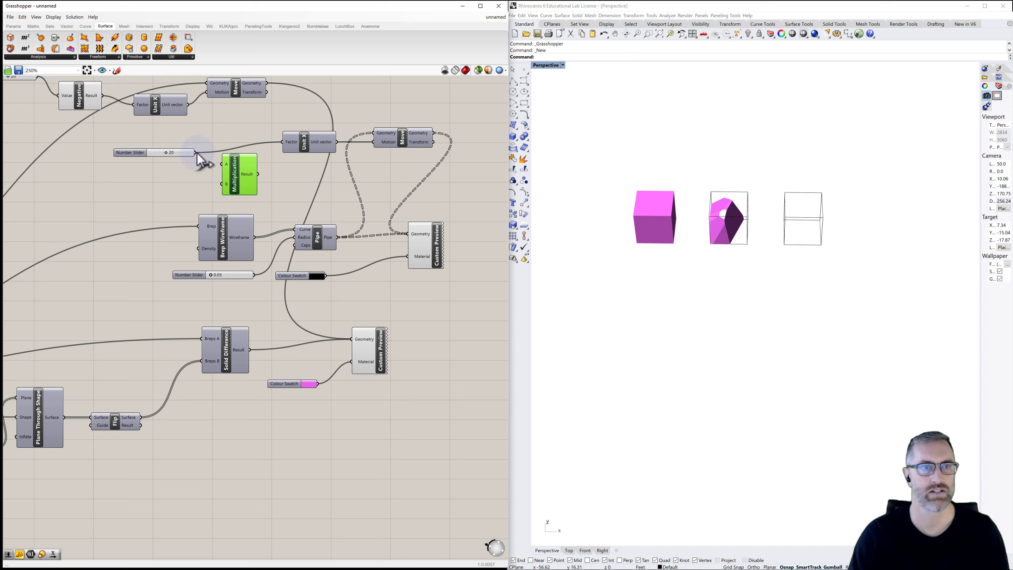
Give Multiplication the second slider as A and 2 as B, and add its Result to the second Unit X's Factor input alongside the slider
{"action": "left_click_drag", "start_coordinate": [195, 152], "coordinate": [222, 164]}
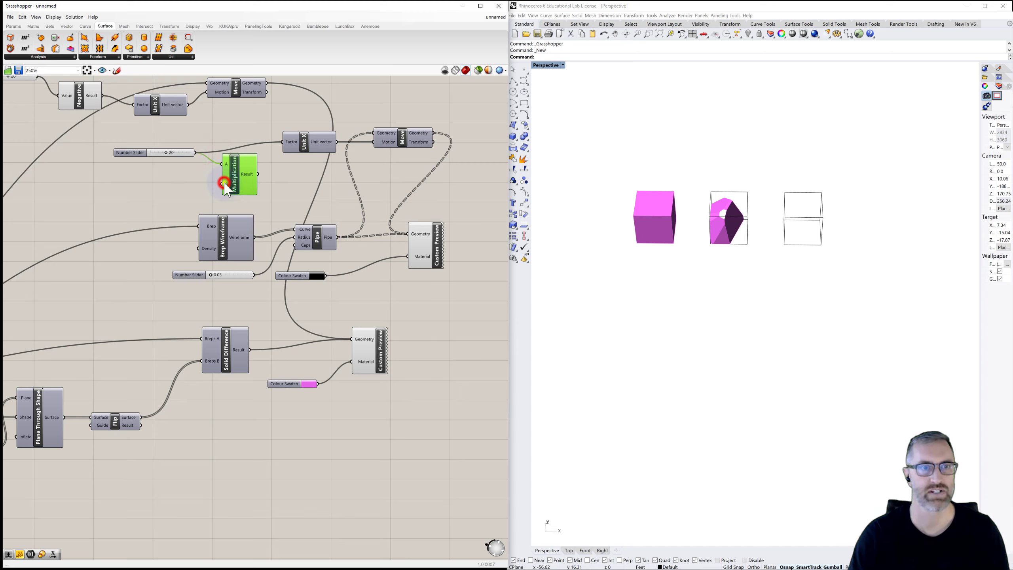
{"action": "right_click", "coordinate": [224, 184]}
{"action": "left_click", "coordinate": [236, 252]}
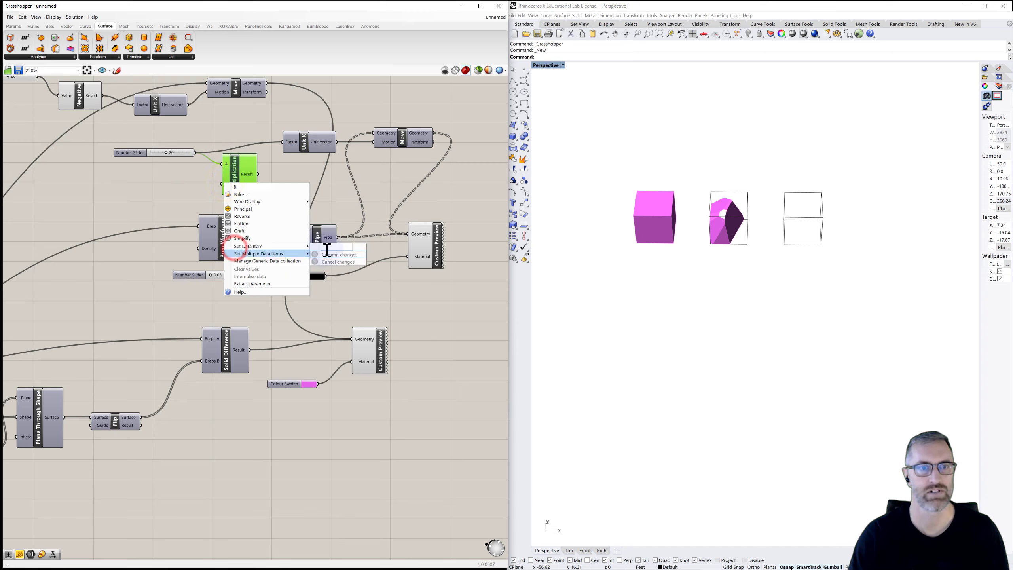
{"action": "left_click", "coordinate": [294, 247]}
{"action": "left_click", "coordinate": [328, 247]}
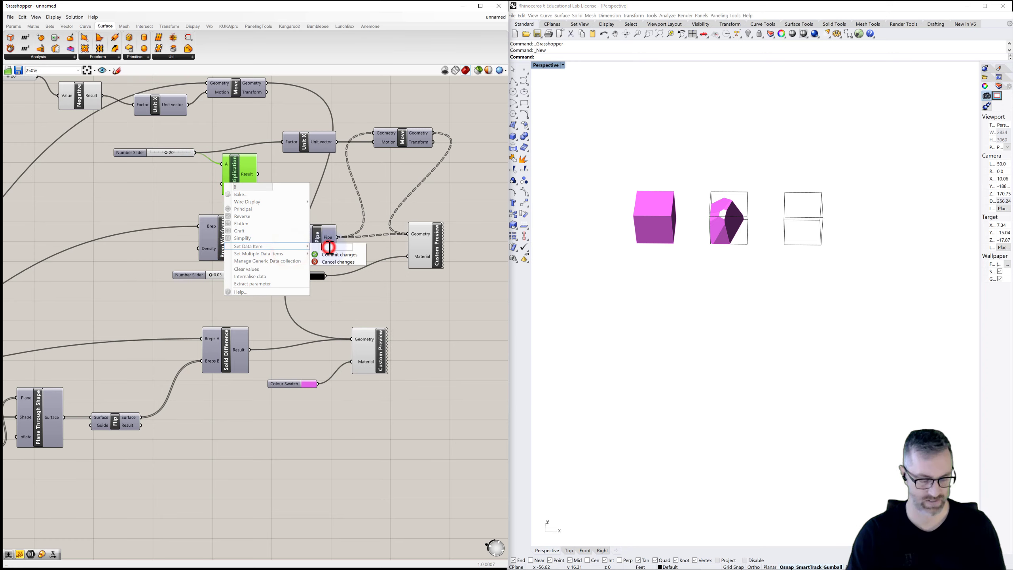
{"action": "type", "text": "2"}
{"action": "left_click", "coordinate": [338, 254]}
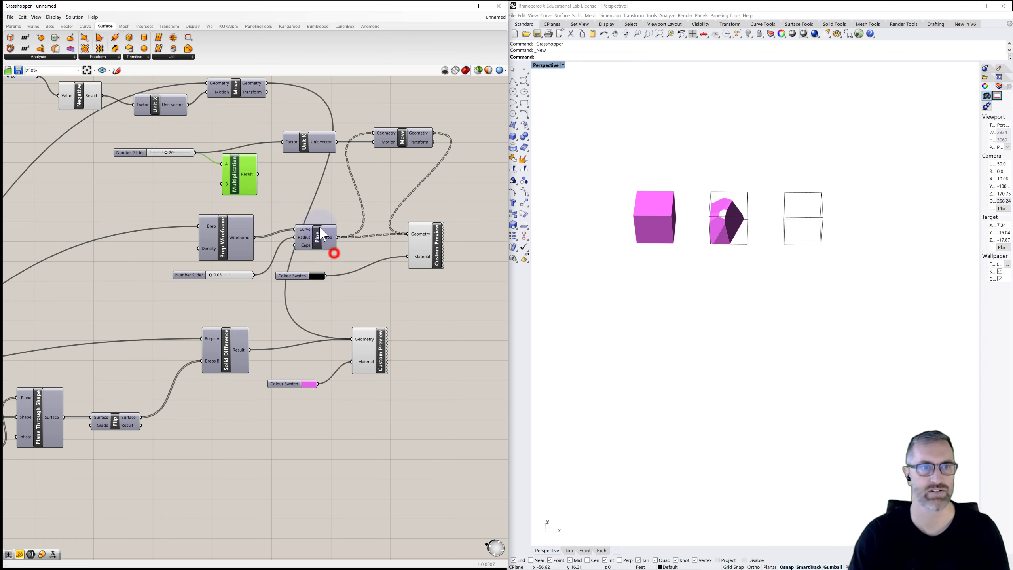
{"action": "left_click_drag", "start_coordinate": [259, 174], "coordinate": [283, 142], "text": "shift"}
{"action": "left_click", "coordinate": [286, 173]}
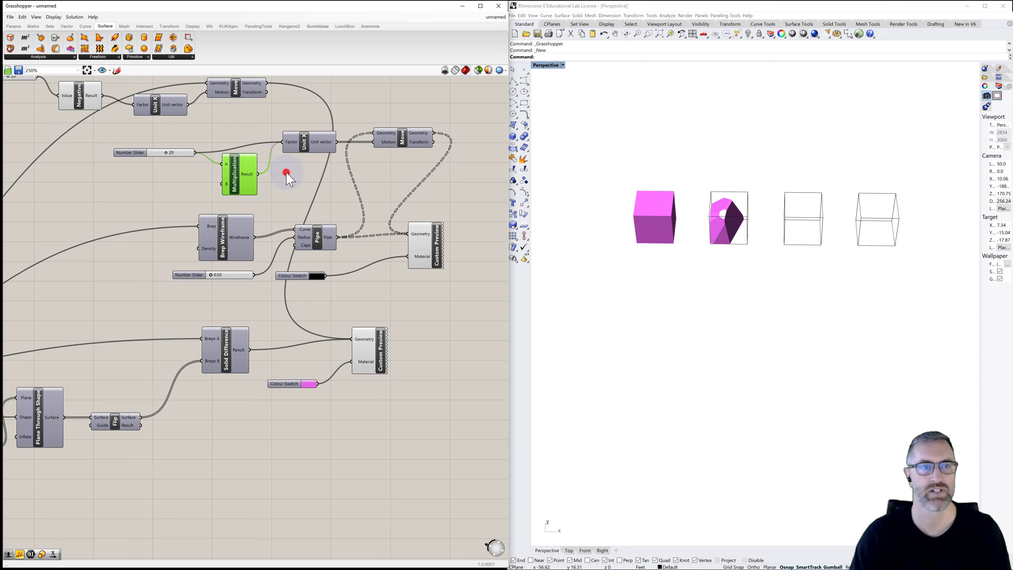
Set Multiplication's B input to the multiple values 2, 3, 4 and 5, and view the whole row of boxes
{"action": "right_click", "coordinate": [224, 184]}
{"action": "left_click", "coordinate": [251, 248]}
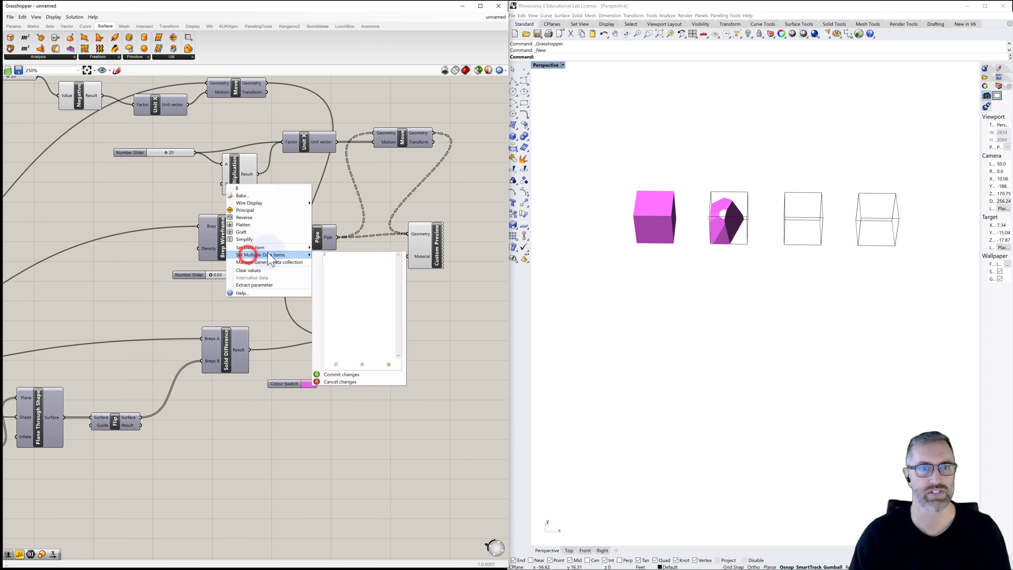
{"action": "left_click", "coordinate": [334, 257]}
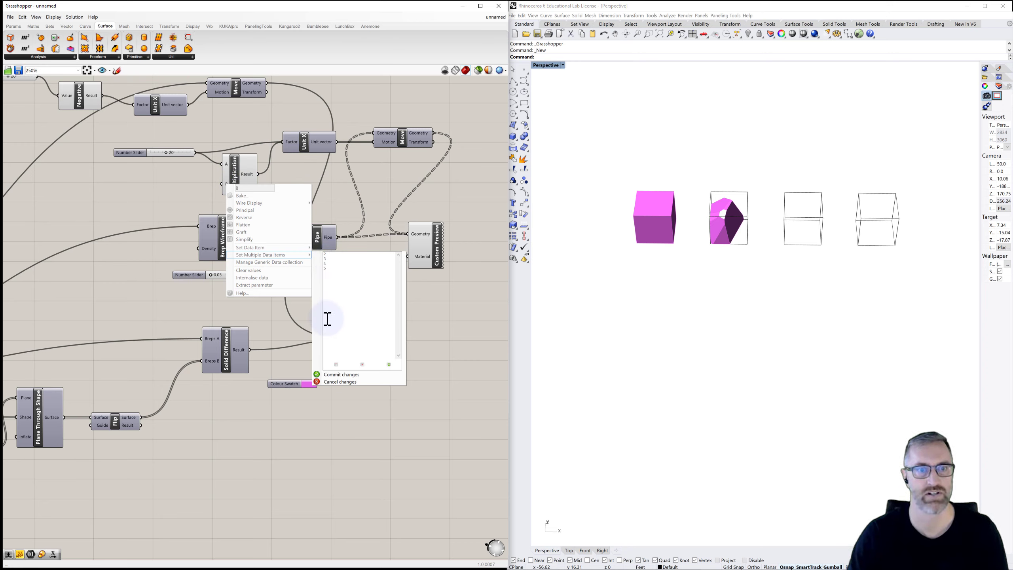
{"action": "left_click", "coordinate": [327, 375]}
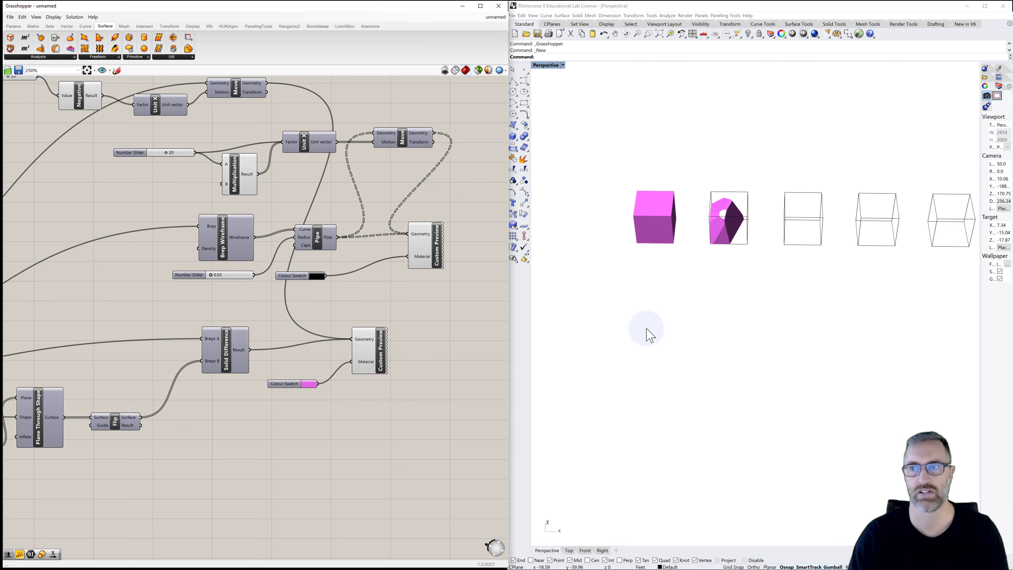
{"action": "scroll", "coordinate": [679, 324], "scroll_direction": "down", "scroll_amount": 4}
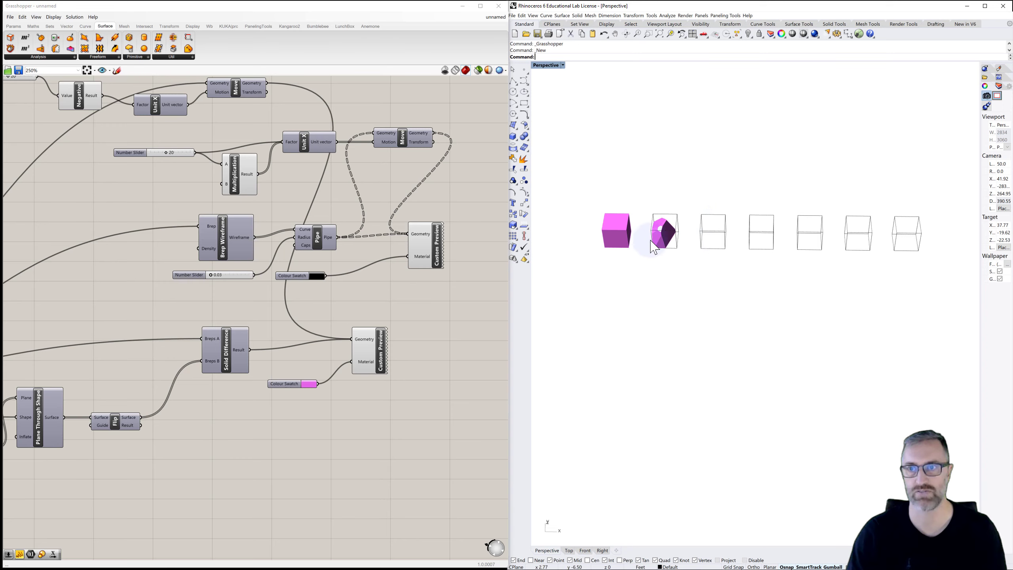
{"action": "right_click_drag", "start_coordinate": [752, 244], "coordinate": [803, 249]}
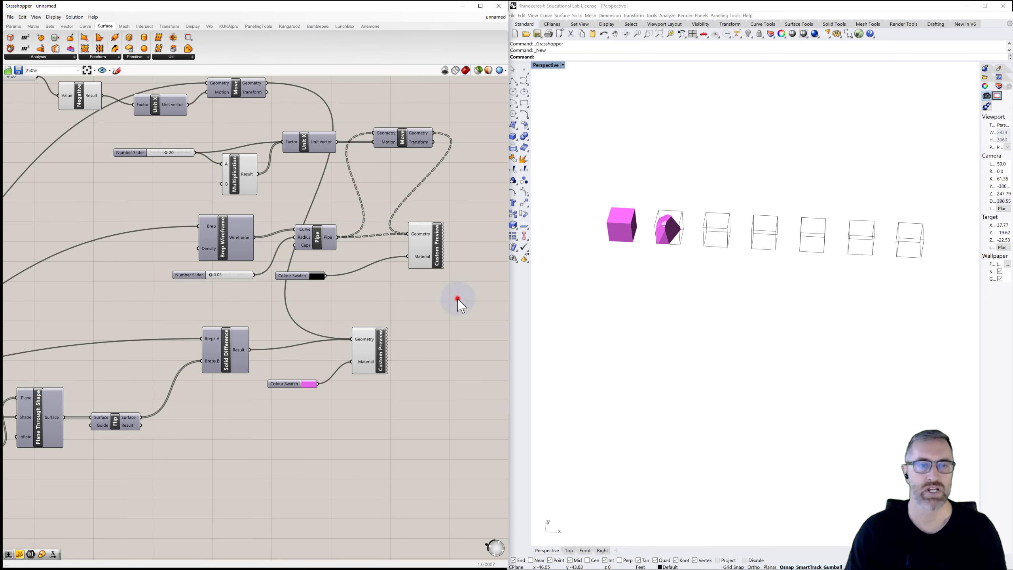
Look over the definition from the random-value groups through the cutting-plane components to Solid Difference and the previews
{"action": "scroll", "coordinate": [458, 300], "scroll_direction": "down", "scroll_amount": 3}
{"action": "right_click_drag", "start_coordinate": [419, 346], "coordinate": [407, 285]}
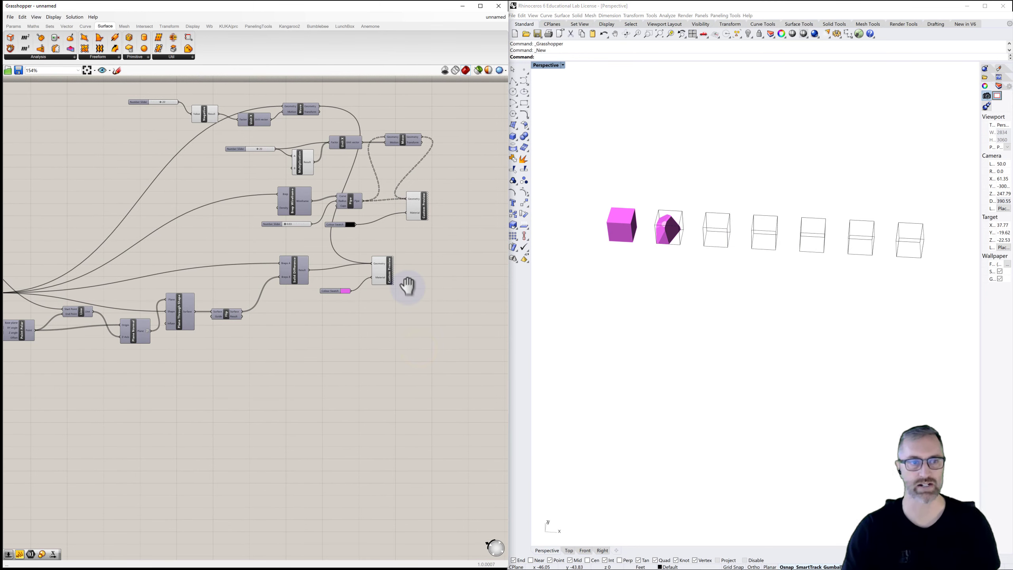
{"action": "right_click_drag", "start_coordinate": [157, 305], "coordinate": [292, 261]}
{"action": "right_click_drag", "start_coordinate": [170, 269], "coordinate": [215, 258]}
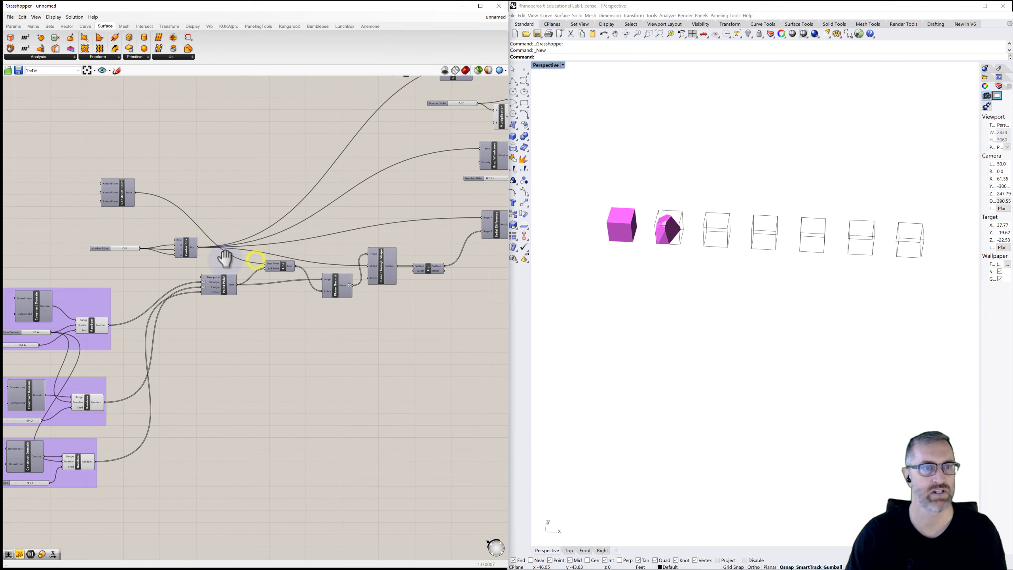
{"action": "scroll", "coordinate": [223, 257], "scroll_direction": "up", "scroll_amount": 2}
{"action": "right_click_drag", "start_coordinate": [148, 234], "coordinate": [31, 227]}
{"action": "right_click_drag", "start_coordinate": [182, 239], "coordinate": [29, 244]}
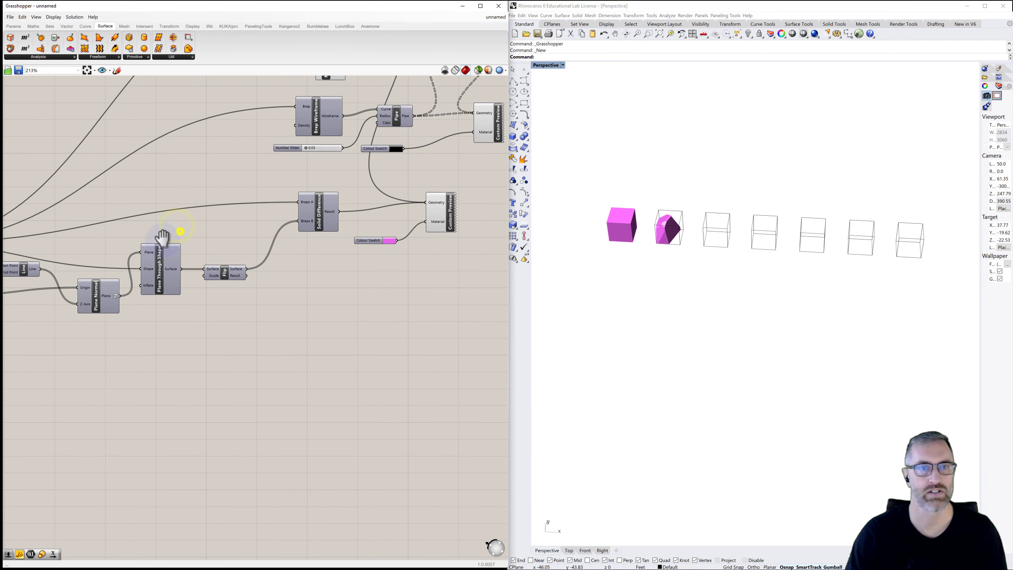
{"action": "right_click_drag", "start_coordinate": [180, 232], "coordinate": [143, 253]}
Nudge the Flip component slightly upward and inspect the Surface output of Plane Through Shape
{"action": "left_click", "coordinate": [287, 238]}
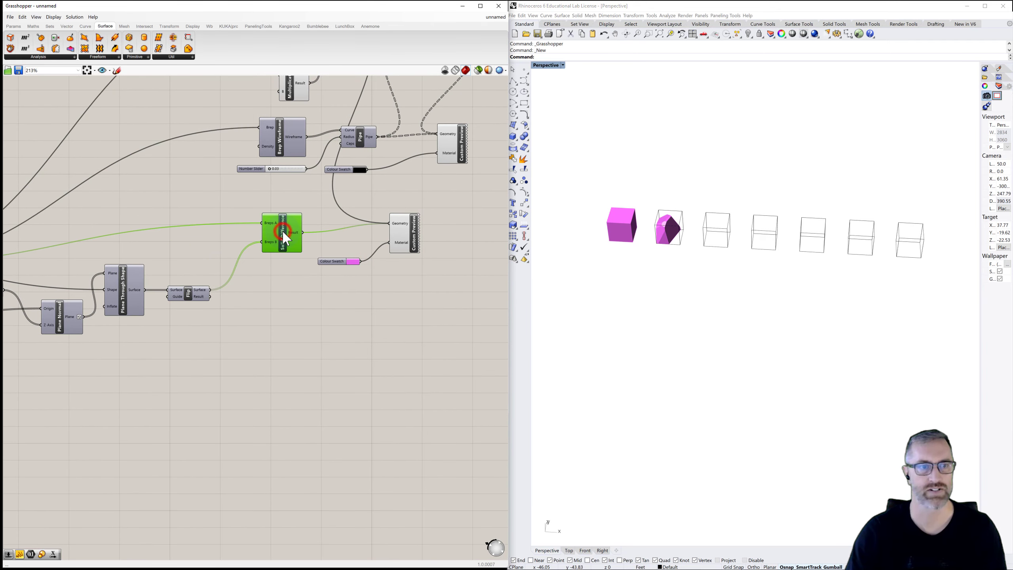
{"action": "left_click_drag", "start_coordinate": [188, 295], "coordinate": [196, 283]}
{"action": "left_click", "coordinate": [121, 290]}
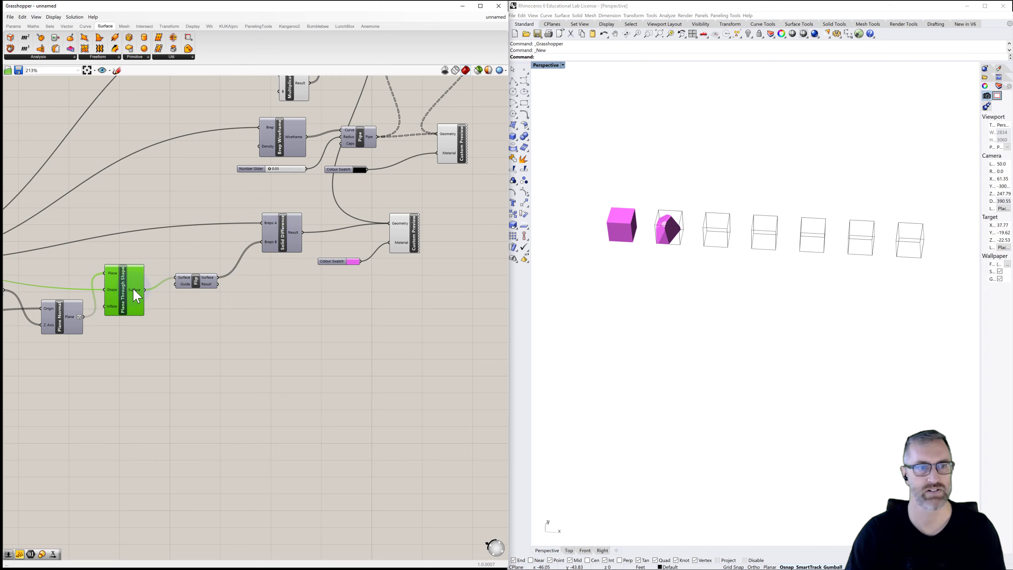
{"action": "mouse_move", "coordinate": [134, 290]}
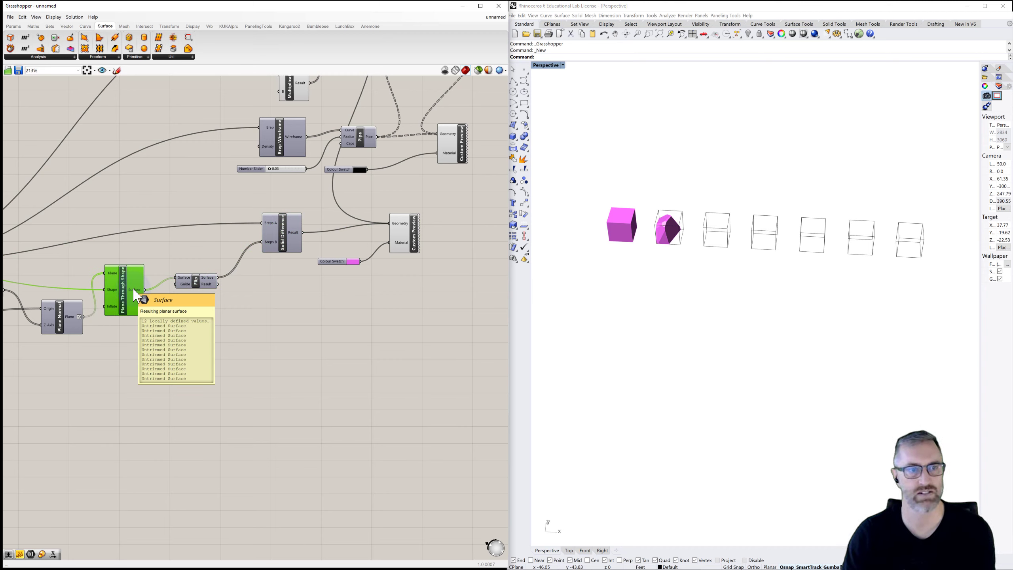
Set the Cut Plane Quantity slider in the uppermost purple group to 5
{"action": "right_click_drag", "start_coordinate": [135, 299], "coordinate": [380, 276]}
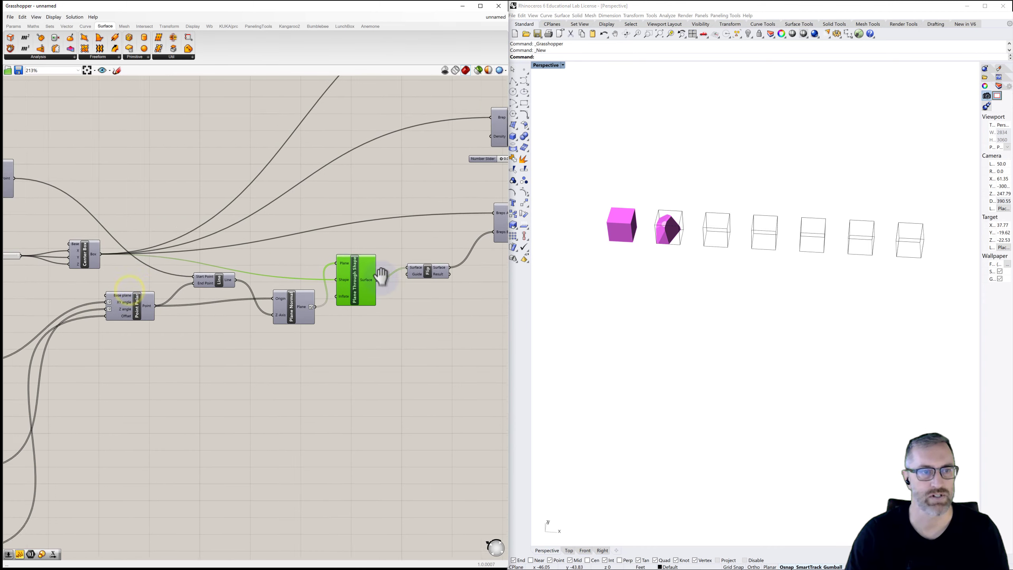
{"action": "right_click_drag", "start_coordinate": [220, 295], "coordinate": [275, 296]}
{"action": "right_click_drag", "start_coordinate": [163, 285], "coordinate": [255, 254]}
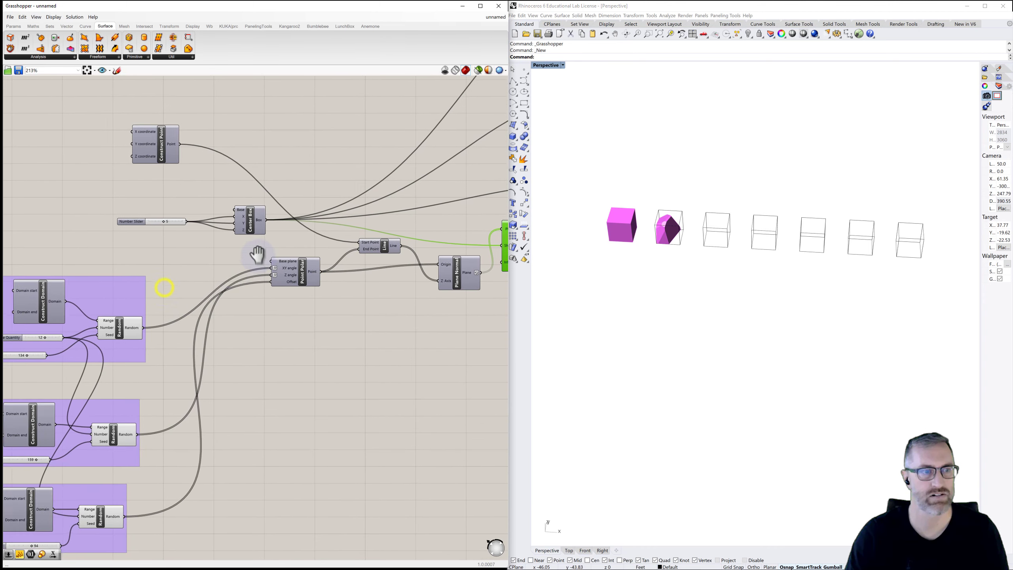
{"action": "right_click_drag", "start_coordinate": [176, 283], "coordinate": [259, 252]}
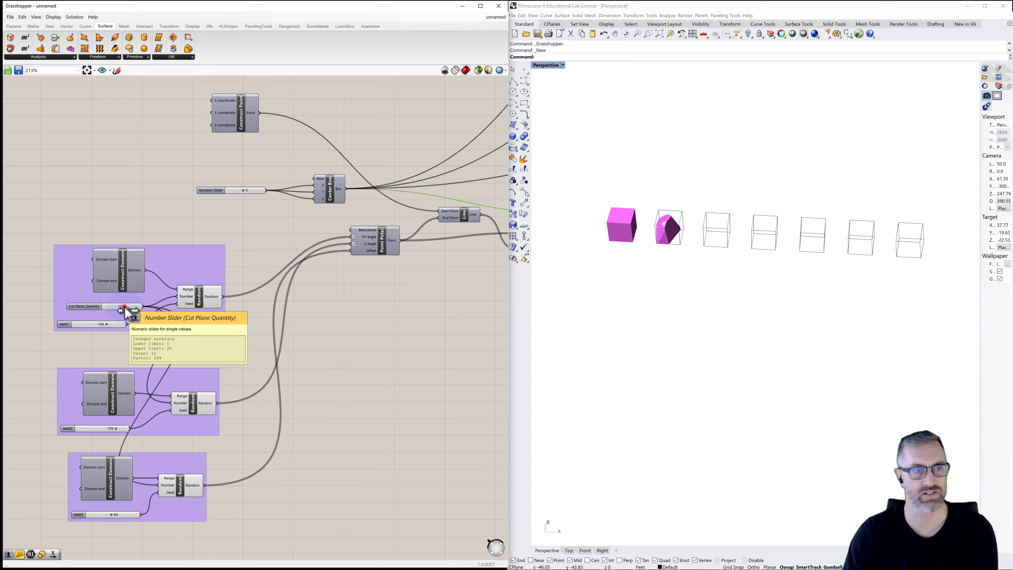
{"action": "left_click_drag", "start_coordinate": [125, 307], "coordinate": [120, 307]}
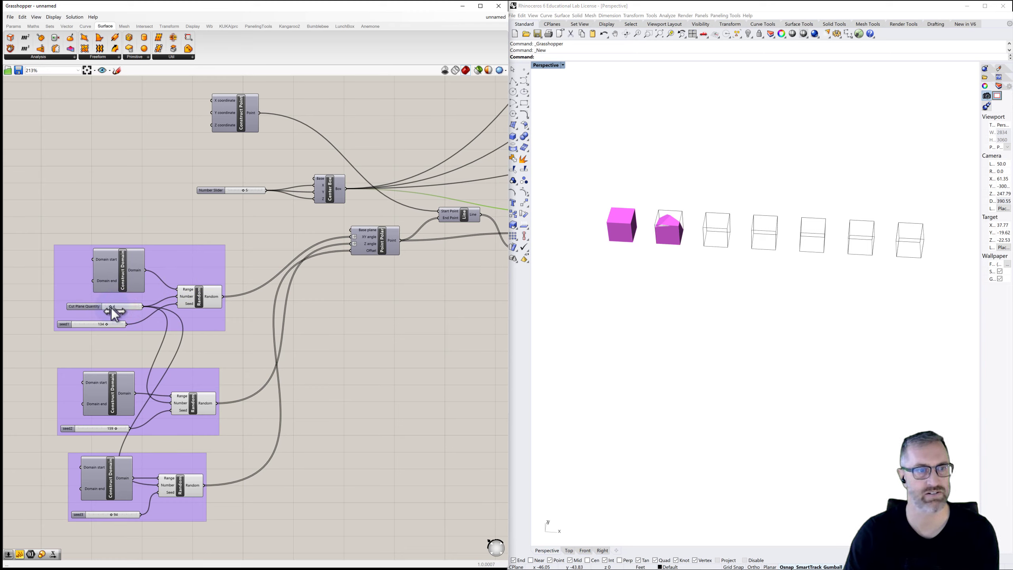
{"action": "left_click_drag", "start_coordinate": [111, 307], "coordinate": [113, 308]}
Inspect the Surface output of Plane Through Shape again and clear the component selection
{"action": "right_click_drag", "start_coordinate": [265, 251], "coordinate": [132, 239]}
{"action": "right_click_drag", "start_coordinate": [401, 209], "coordinate": [348, 212]}
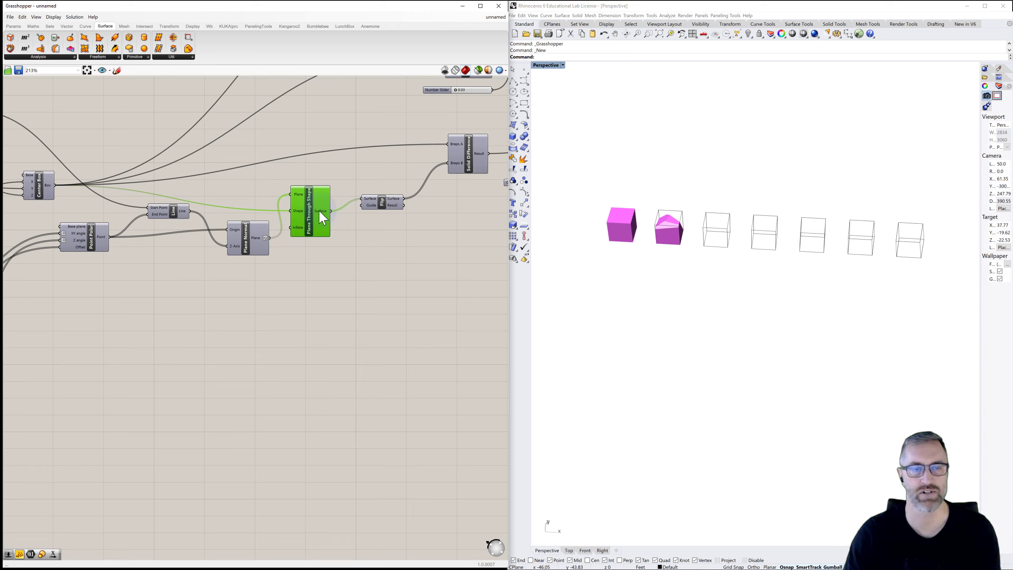
{"action": "mouse_move", "coordinate": [323, 218]}
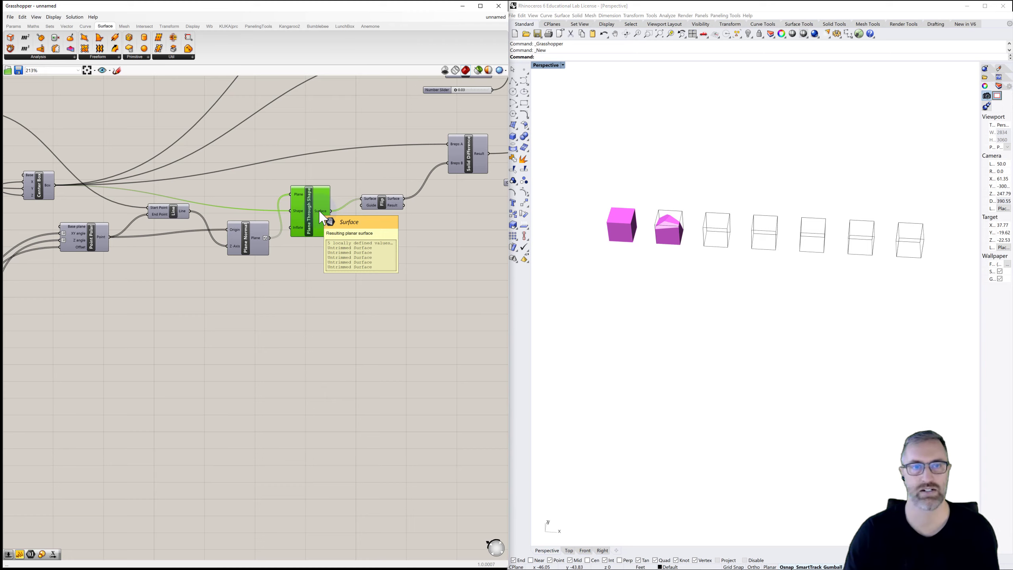
{"action": "right_click_drag", "start_coordinate": [355, 210], "coordinate": [239, 207]}
{"action": "left_click", "coordinate": [264, 243]}
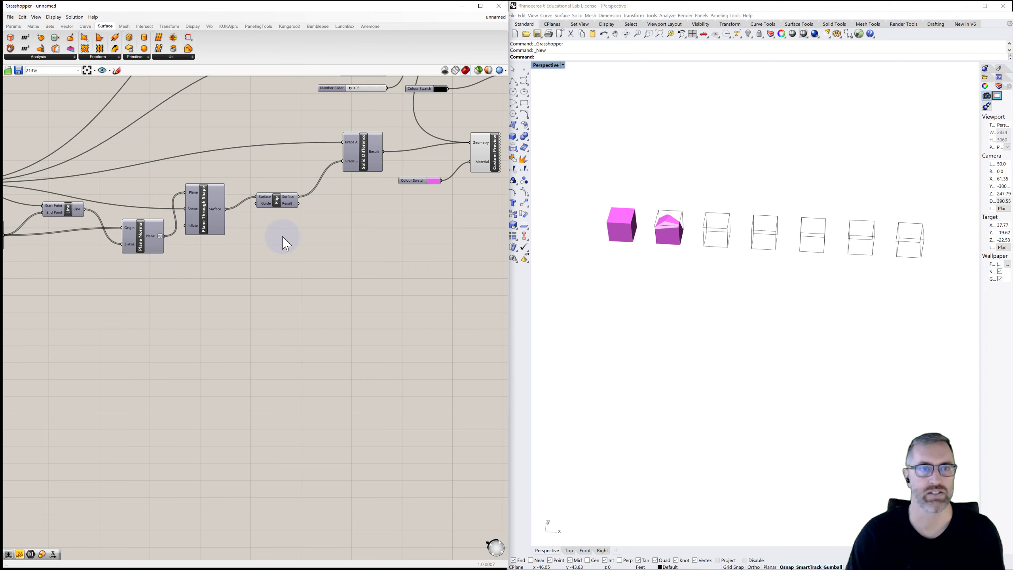
Add a Partition List component on the empty canvas below Plane Through Shape
{"action": "right_click_drag", "start_coordinate": [282, 243], "coordinate": [196, 242]}
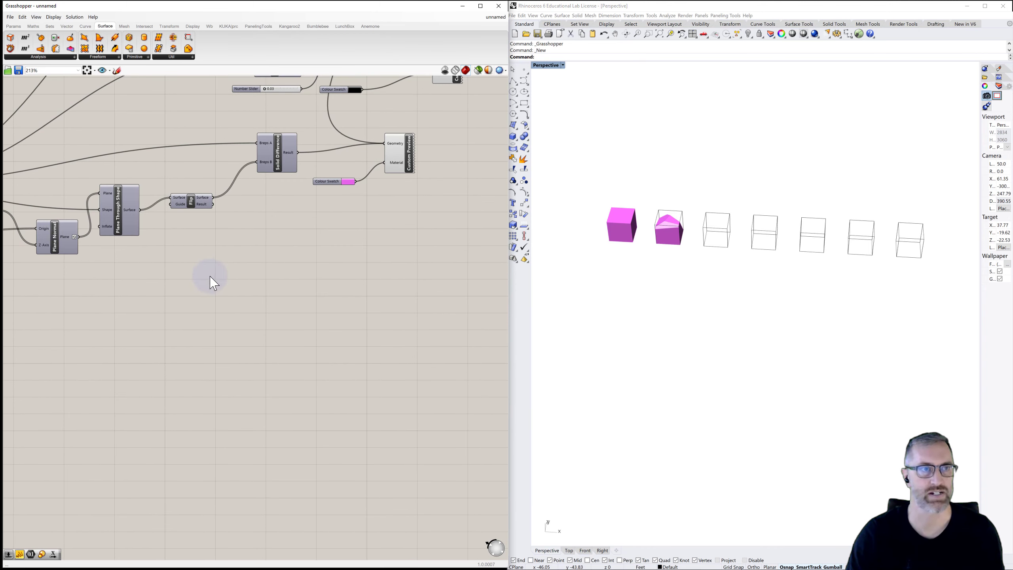
{"action": "left_click", "coordinate": [50, 26]}
{"action": "left_click", "coordinate": [40, 57]}
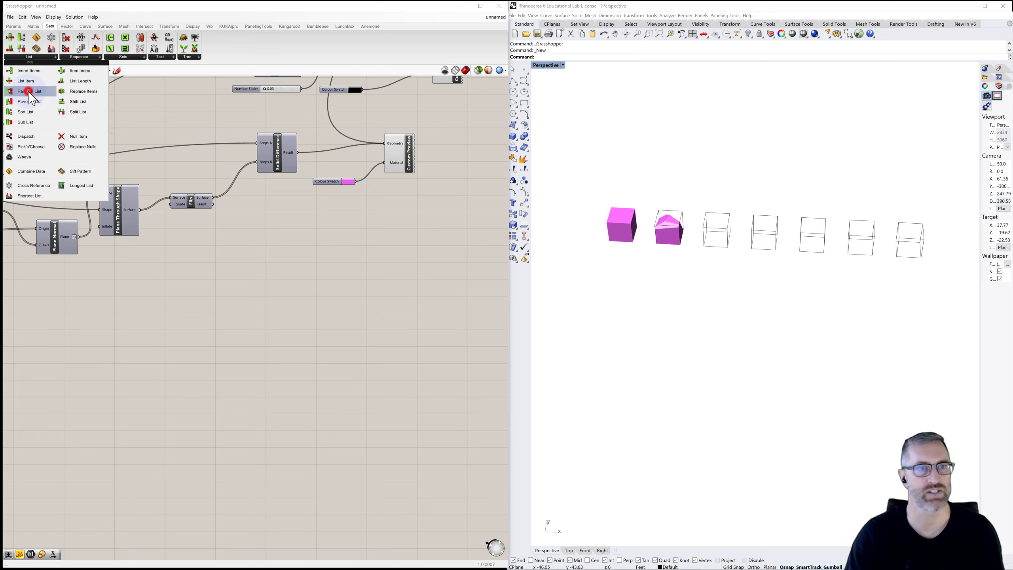
{"action": "left_click_drag", "start_coordinate": [29, 92], "coordinate": [144, 207]}
{"action": "left_click_drag", "start_coordinate": [146, 282], "coordinate": [139, 285]}
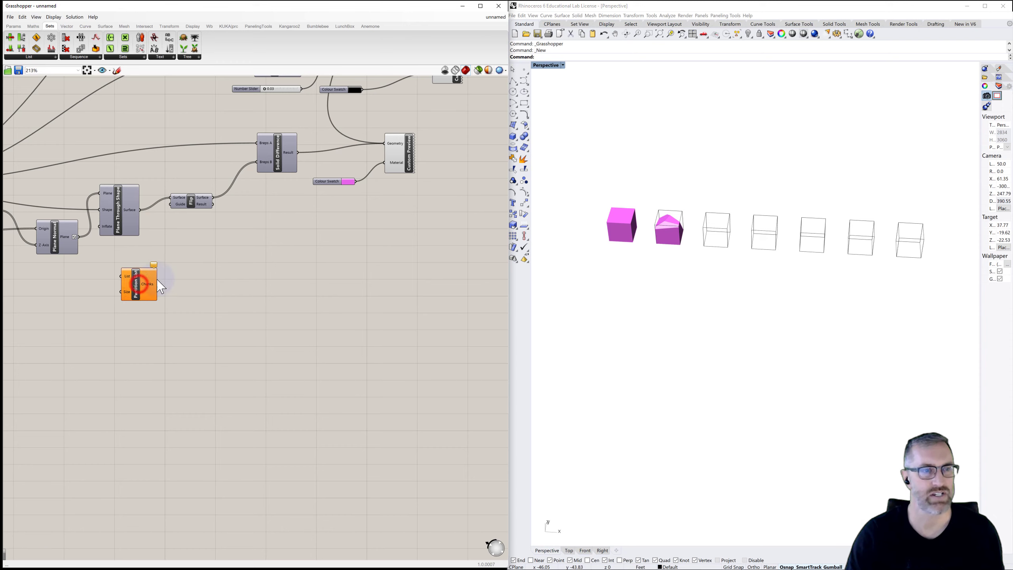
Add a Panel below Point Polar, connect the uppermost Random output to it, and lengthen it to show the values
{"action": "right_click_drag", "start_coordinate": [186, 268], "coordinate": [362, 234]}
{"action": "scroll", "coordinate": [219, 242], "scroll_direction": "down", "scroll_amount": 1}
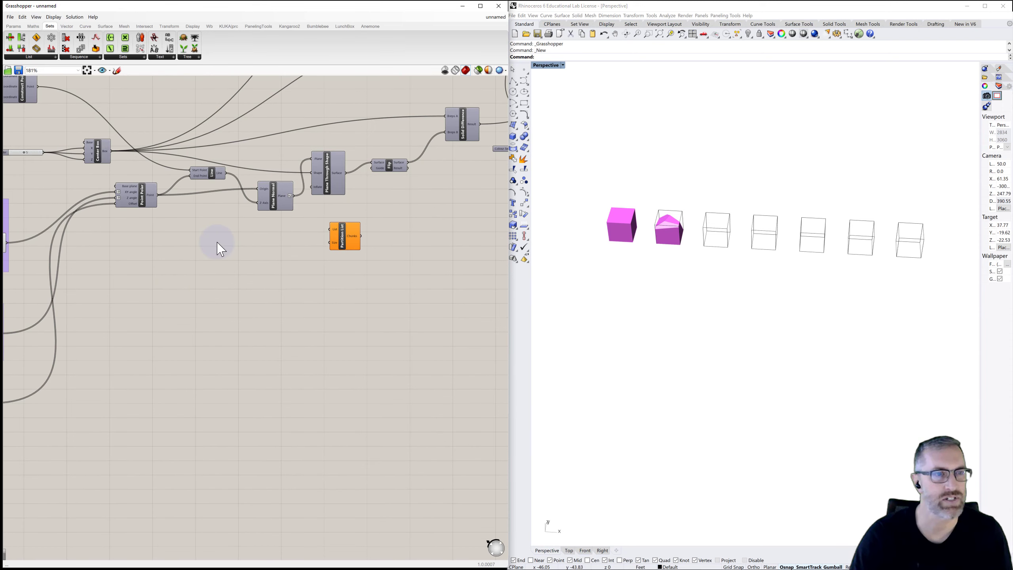
{"action": "right_click_drag", "start_coordinate": [221, 241], "coordinate": [351, 224]}
{"action": "right_click_drag", "start_coordinate": [256, 267], "coordinate": [269, 244]}
{"action": "double_click", "coordinate": [271, 244]}
{"action": "type", "text": "panel"}
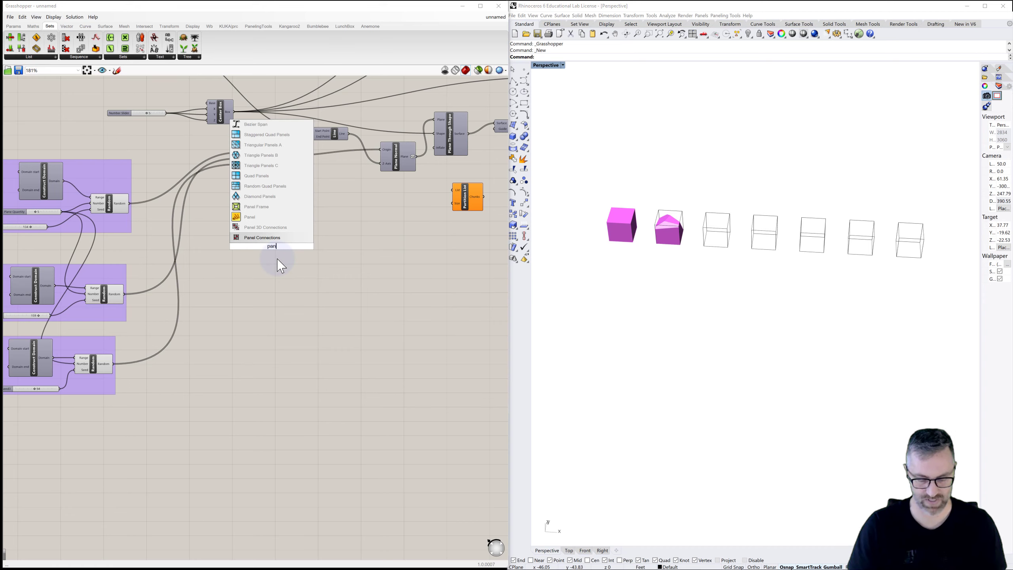
{"action": "left_click", "coordinate": [251, 238]}
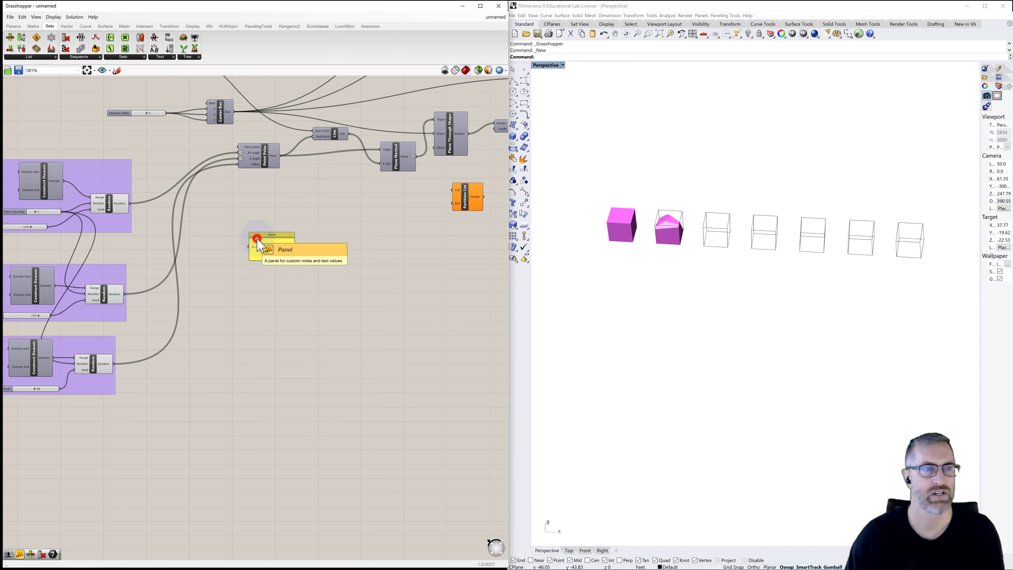
{"action": "left_click_drag", "start_coordinate": [129, 205], "coordinate": [268, 320]}
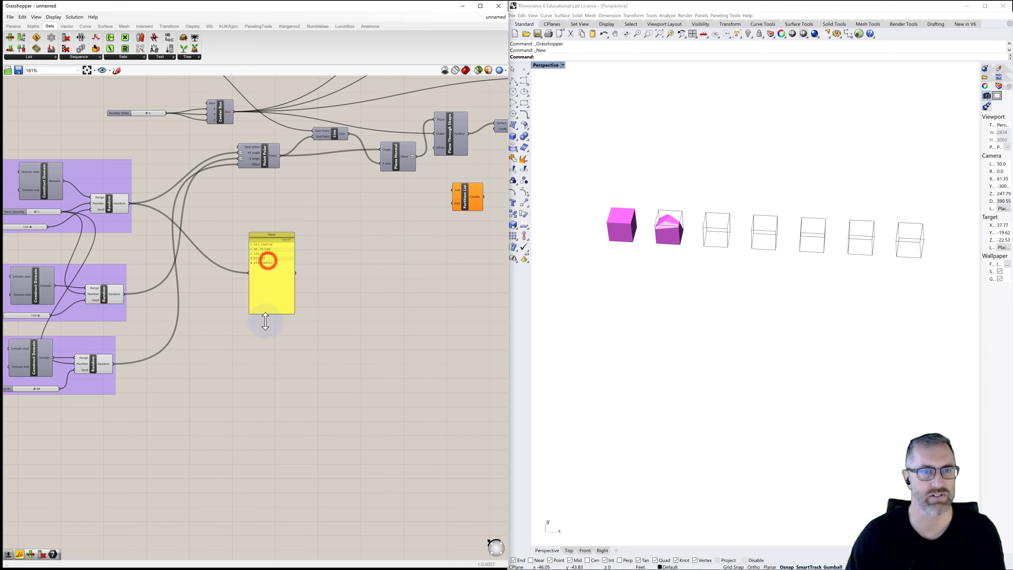
{"action": "scroll", "coordinate": [267, 259], "scroll_direction": "up", "scroll_amount": 1}
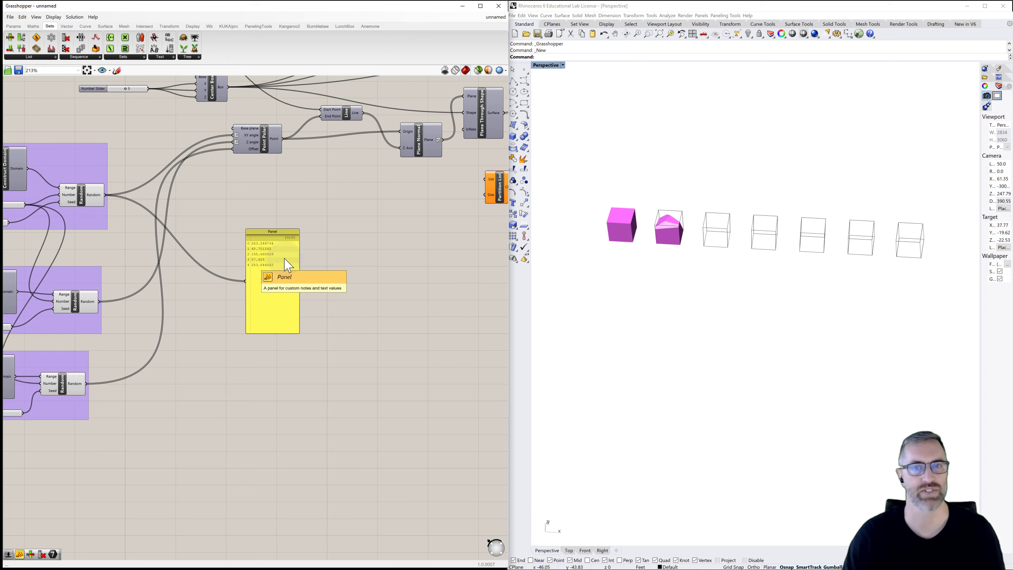
Place Partition List beside the panel, feed the uppermost Random output into its List input, and check its Chunks output
{"action": "right_click_drag", "start_coordinate": [400, 224], "coordinate": [363, 220]}
{"action": "left_click_drag", "start_coordinate": [461, 197], "coordinate": [349, 245]}
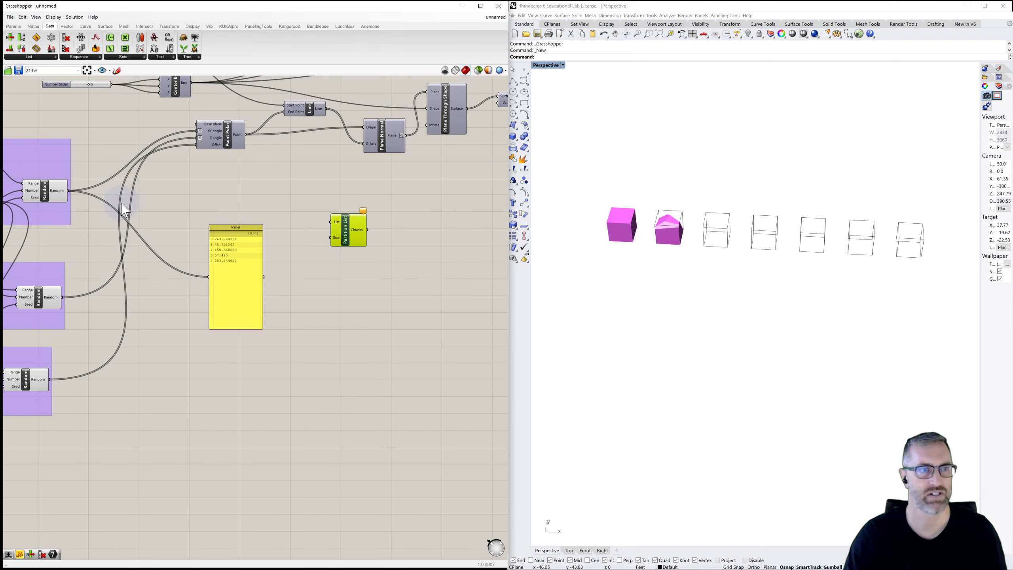
{"action": "left_click_drag", "start_coordinate": [68, 190], "coordinate": [331, 226]}
{"action": "mouse_move", "coordinate": [340, 227]}
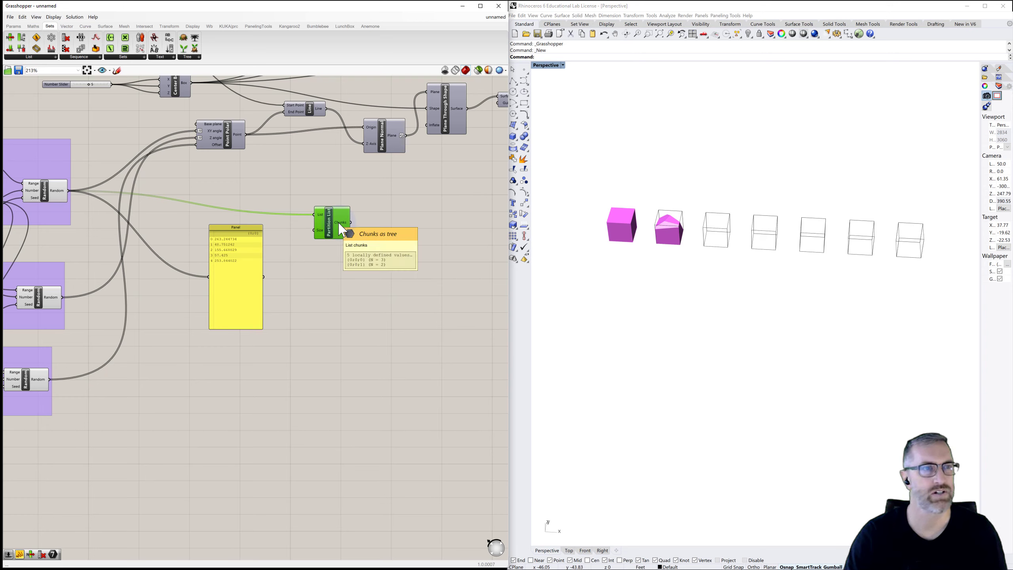
Replace Partition List with a Split List component placed beside the panel
{"action": "left_click", "coordinate": [27, 57]}
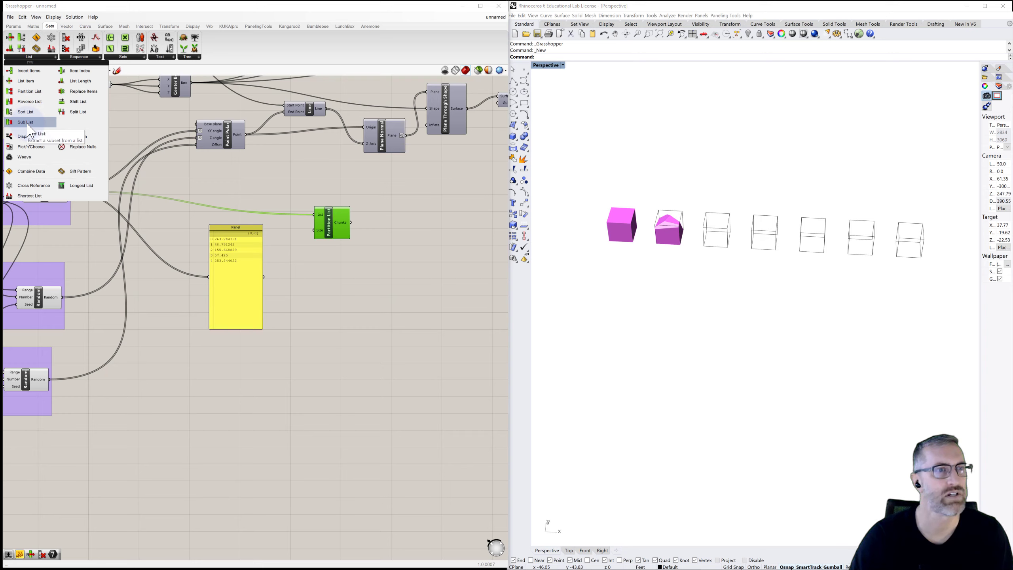
{"action": "left_click", "coordinate": [78, 112]}
{"action": "left_click", "coordinate": [331, 270]}
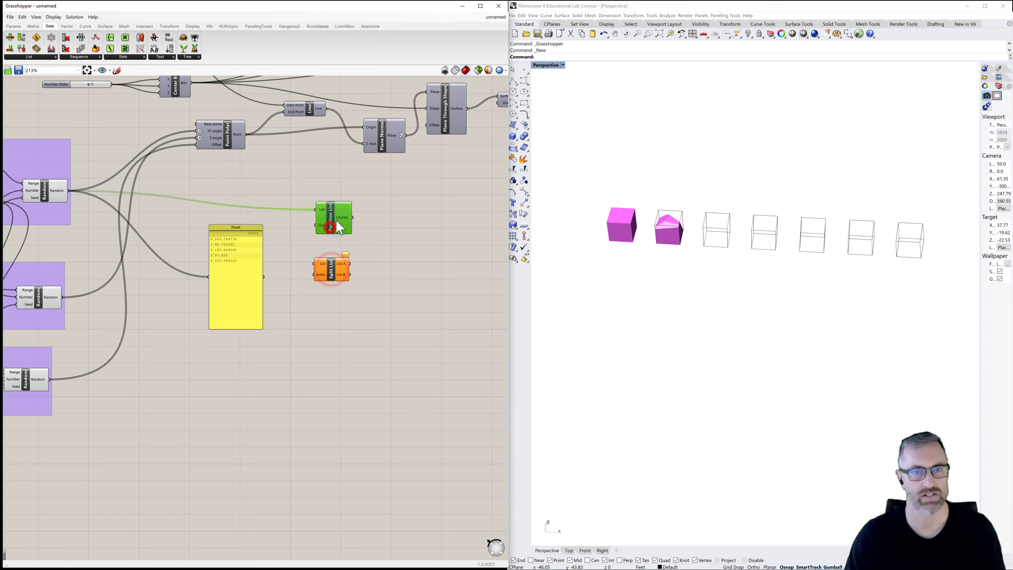
{"action": "key", "text": "Delete"}
{"action": "left_click_drag", "start_coordinate": [332, 276], "coordinate": [337, 242]}
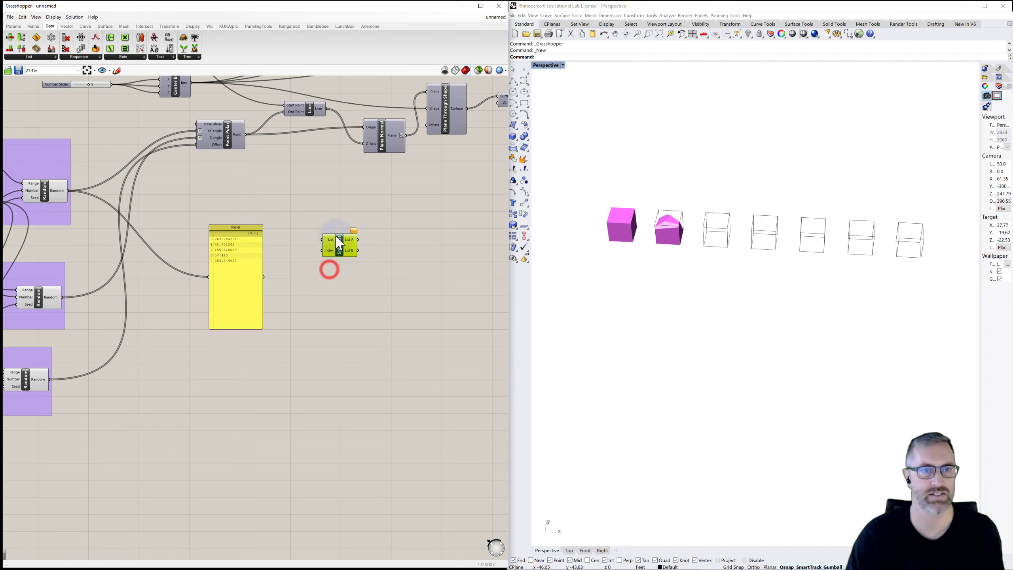
Make two copies of the panel and connect one to Split List's List A output and the other to List B
{"action": "left_click", "coordinate": [238, 227]}
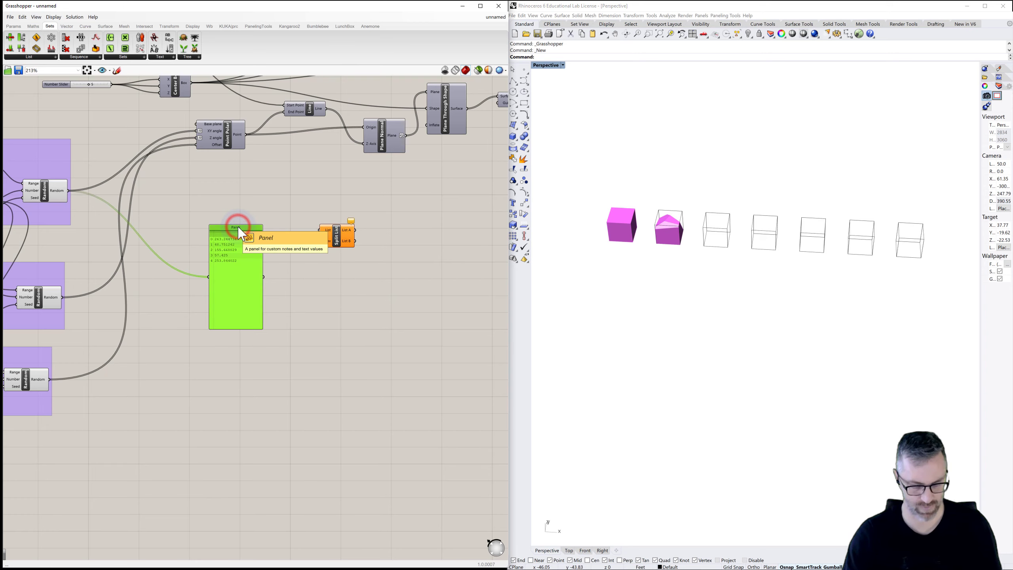
{"action": "key", "text": "ctrl+c"}
{"action": "key", "text": "ctrl+v"}
{"action": "key", "text": "ctrl+v"}
{"action": "left_click_drag", "start_coordinate": [238, 243], "coordinate": [448, 256]}
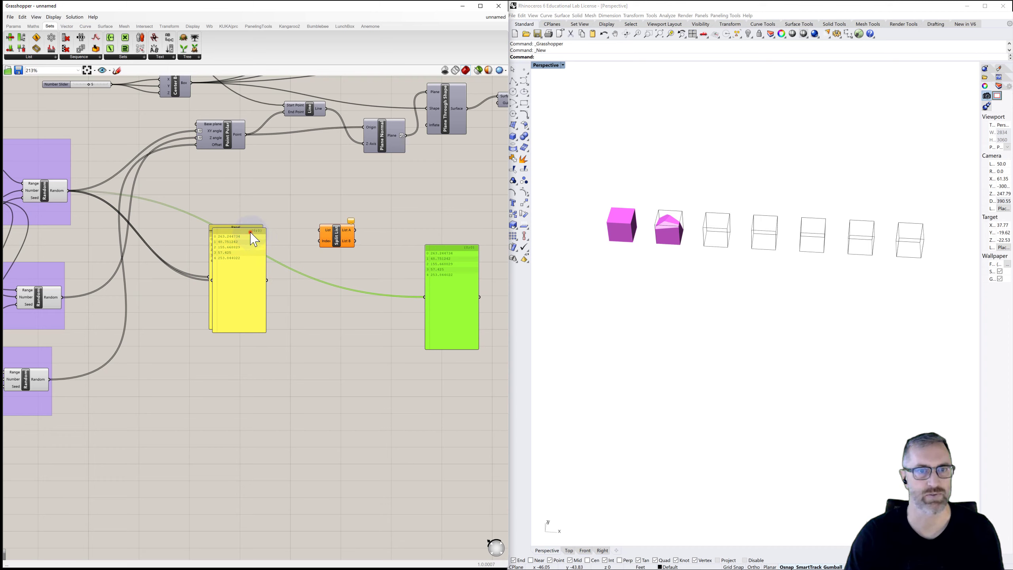
{"action": "left_click_drag", "start_coordinate": [252, 232], "coordinate": [341, 304]}
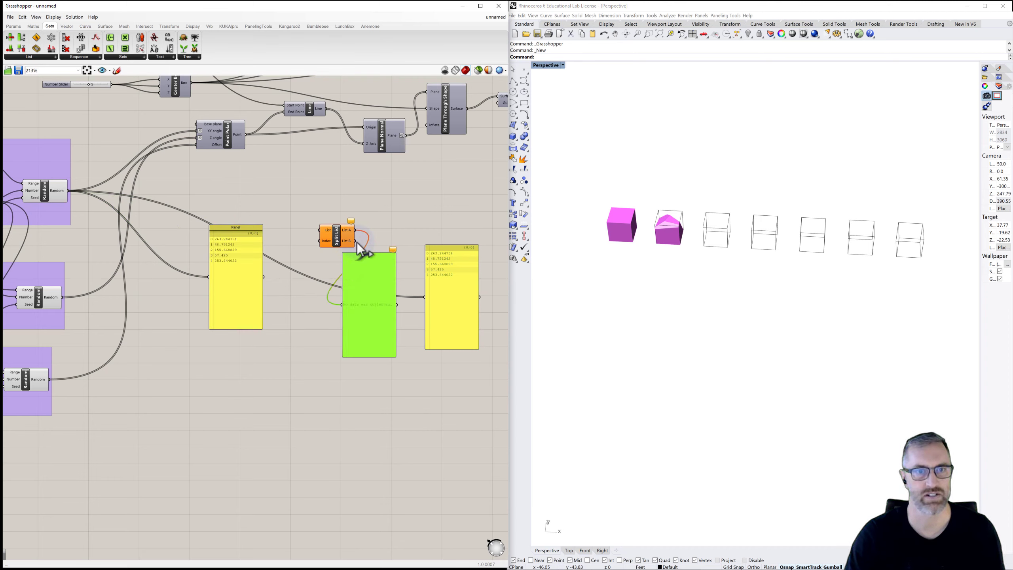
{"action": "left_click_drag", "start_coordinate": [356, 241], "coordinate": [425, 296]}
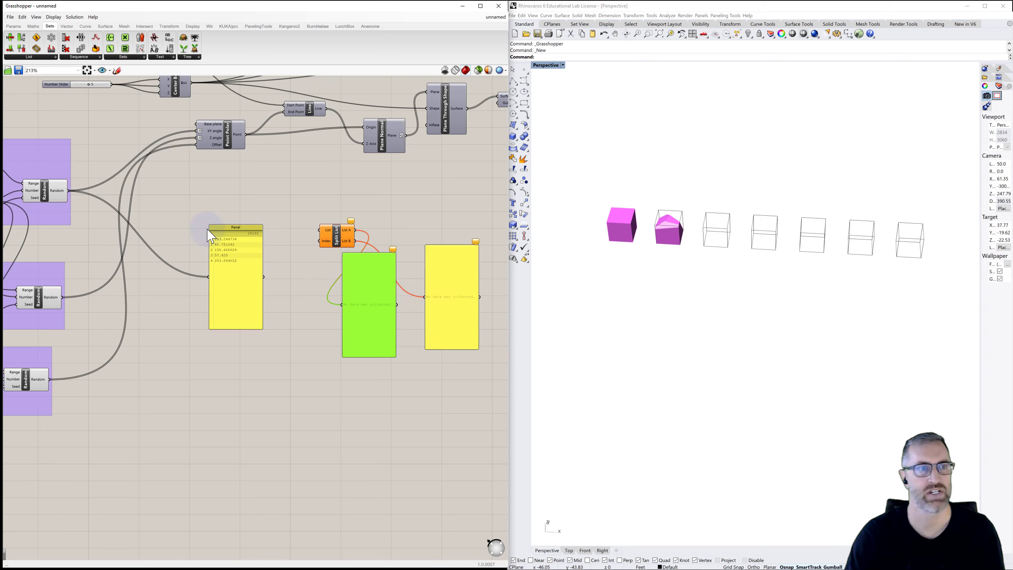
Feed the uppermost Random output into Split List and control its Index with an integer slider ranging 0 to 5, set to 0
{"action": "mouse_move", "coordinate": [68, 191]}
{"action": "left_mouse_down"}
{"action": "mouse_move", "coordinate": [336, 232]}
{"action": "mouse_move", "coordinate": [349, 209]}
{"action": "left_mouse_up"}
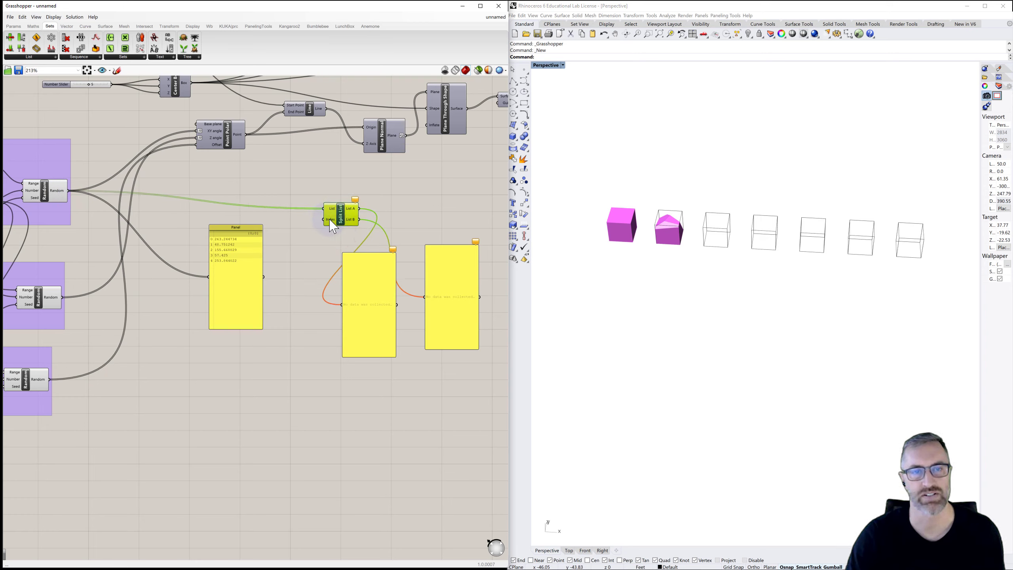
{"action": "double_click", "coordinate": [282, 222]}
{"action": "type", "text": "slider"}
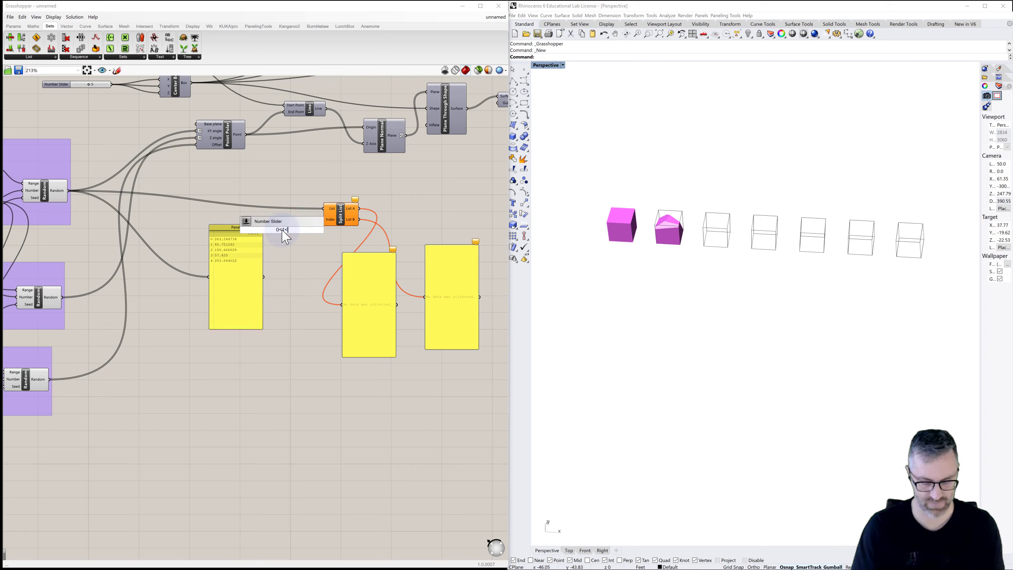
{"action": "key", "text": "Return"}
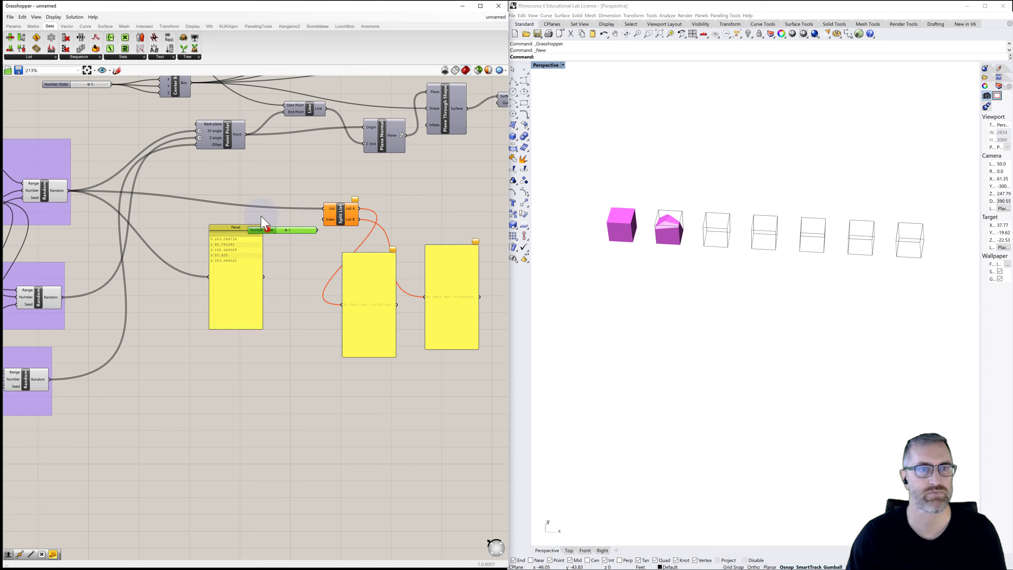
{"action": "left_click_drag", "start_coordinate": [268, 230], "coordinate": [324, 226]}
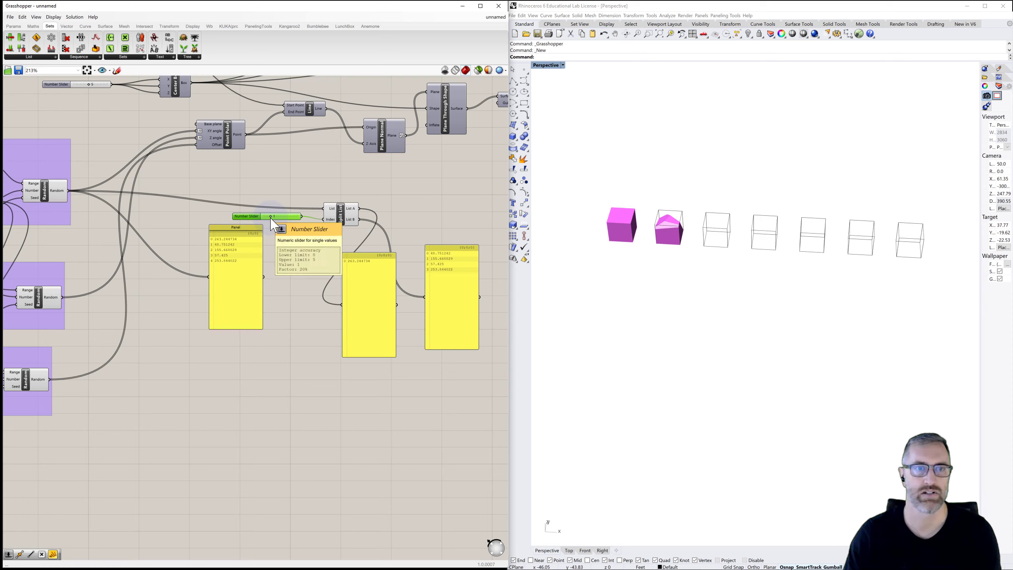
{"action": "left_click_drag", "start_coordinate": [270, 217], "coordinate": [265, 217]}
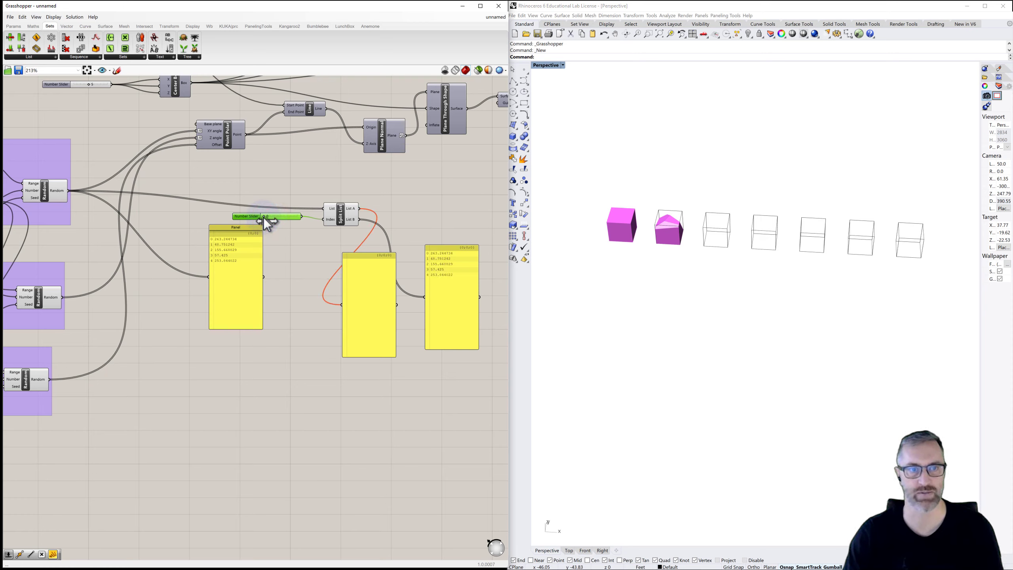
Test the Split List Index at 5 and set it to 1, and delete the three panels
{"action": "left_click_drag", "start_coordinate": [264, 218], "coordinate": [299, 219]}
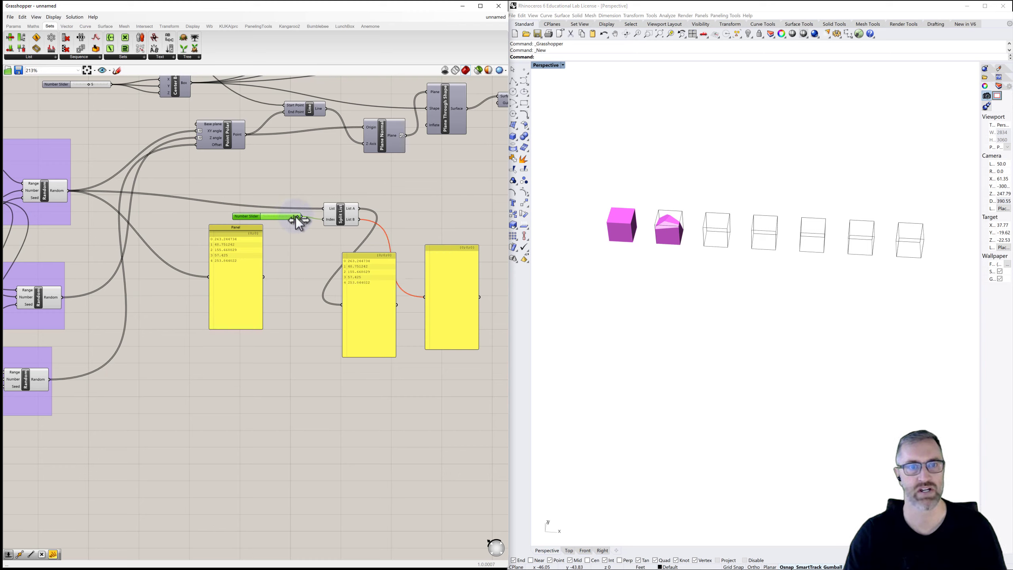
{"action": "left_click_drag", "start_coordinate": [296, 217], "coordinate": [269, 216]}
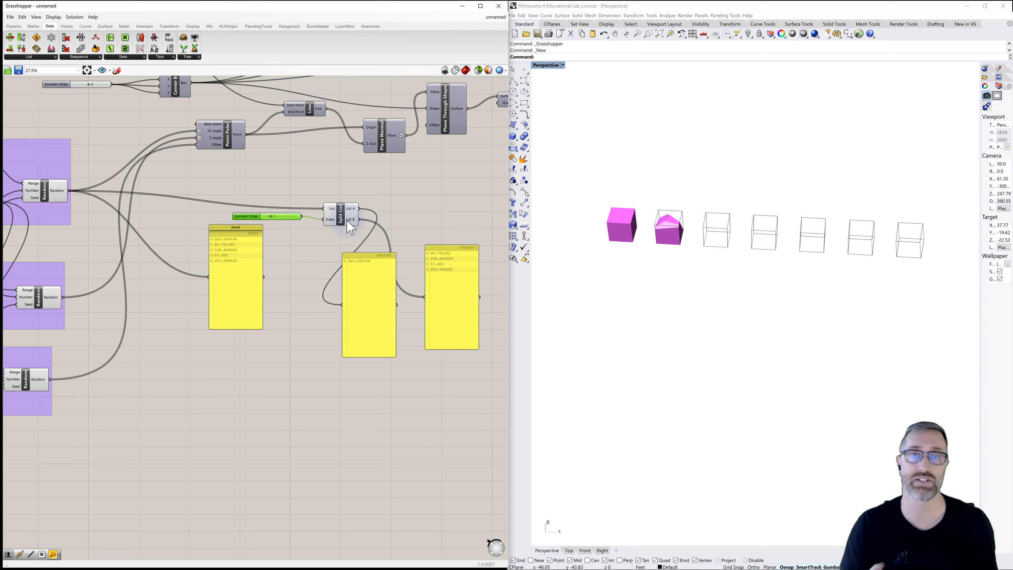
{"action": "mouse_move", "coordinate": [349, 228]}
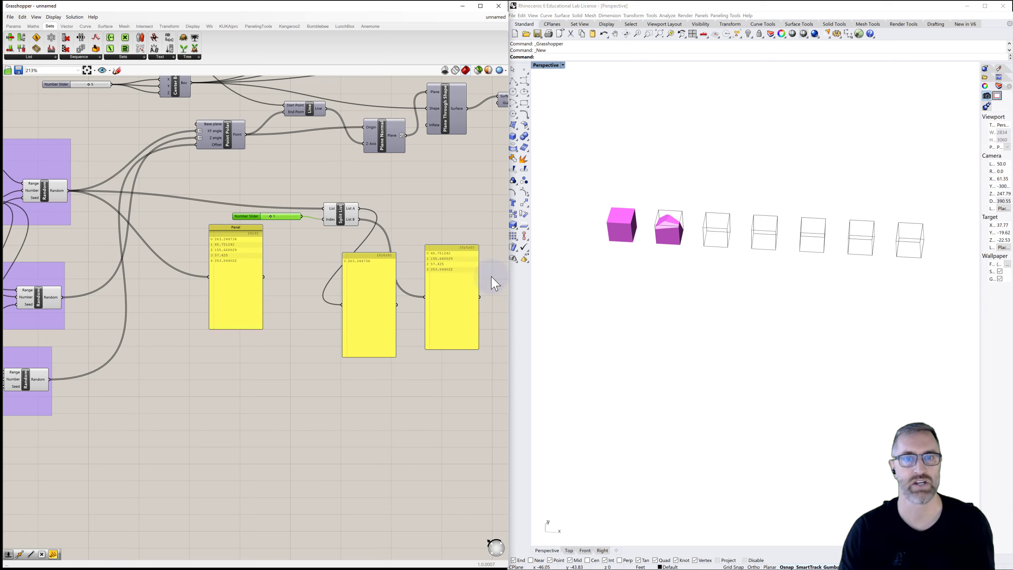
{"action": "left_click_drag", "start_coordinate": [498, 269], "coordinate": [233, 310]}
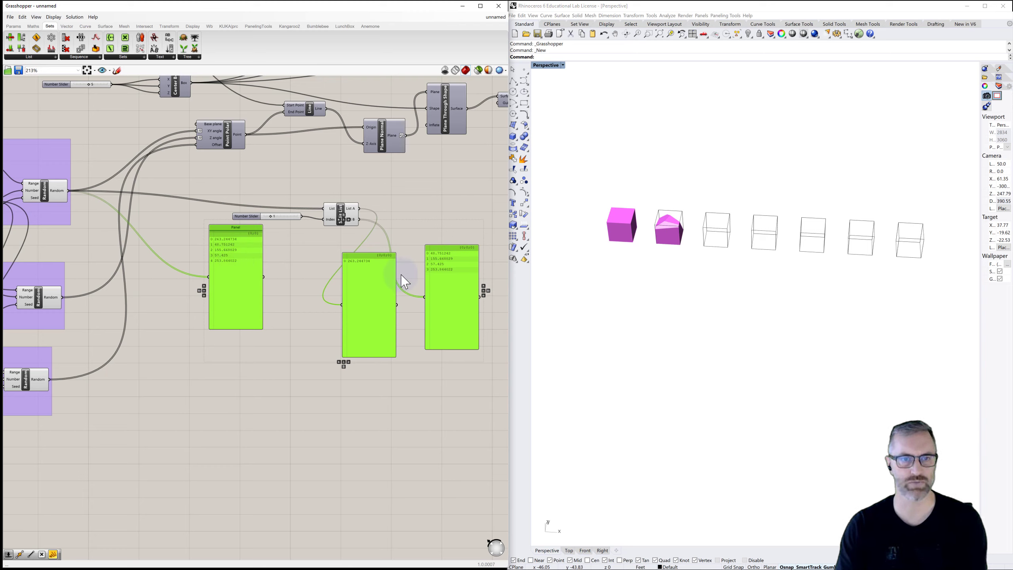
{"action": "key", "text": "Delete"}
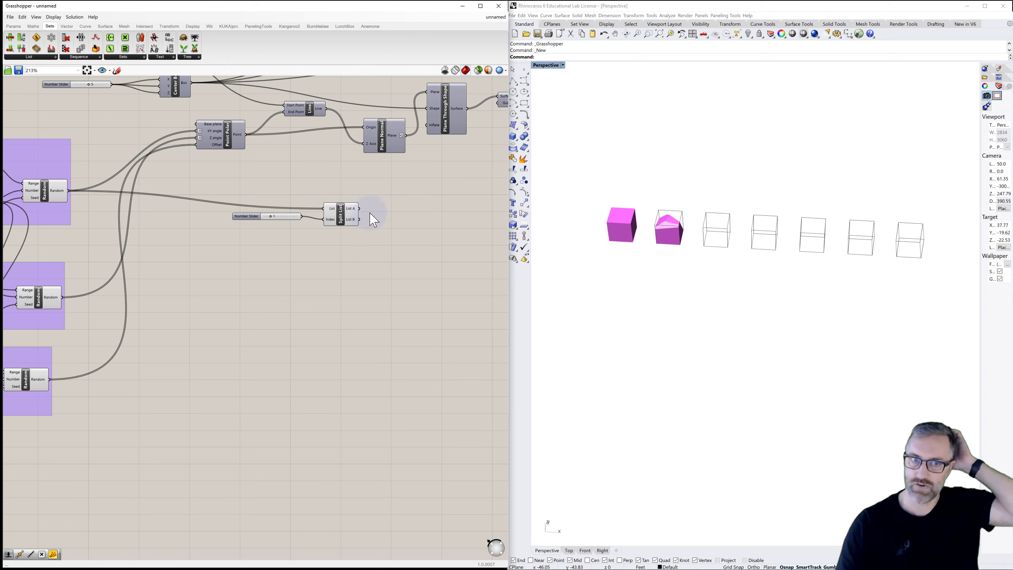
Move Split List and its slider below the Flip component and feed Plane Through Shape's Surface output into its List input
{"action": "right_click_drag", "start_coordinate": [379, 208], "coordinate": [255, 220]}
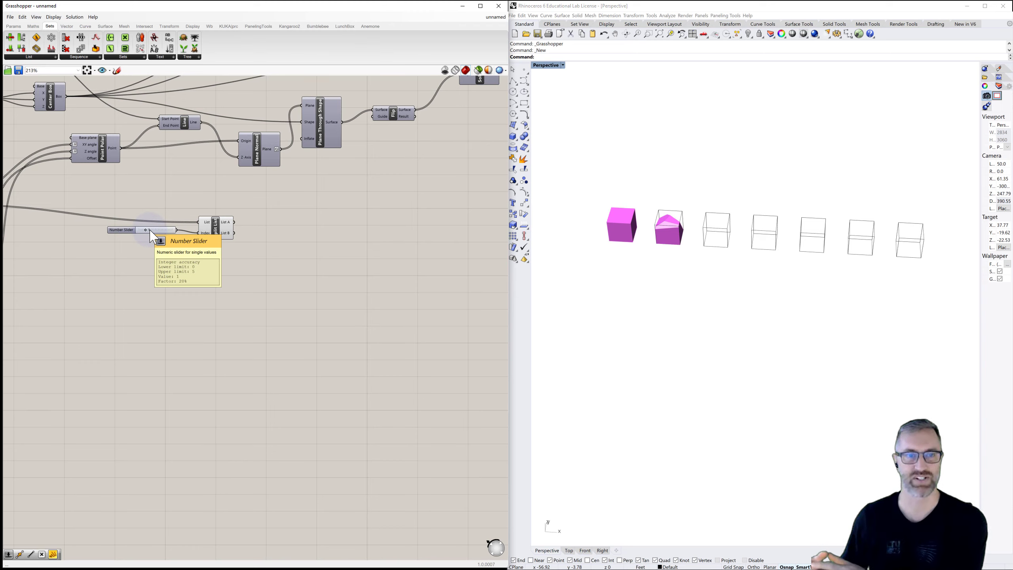
{"action": "scroll", "coordinate": [151, 235], "scroll_direction": "down", "scroll_amount": 2}
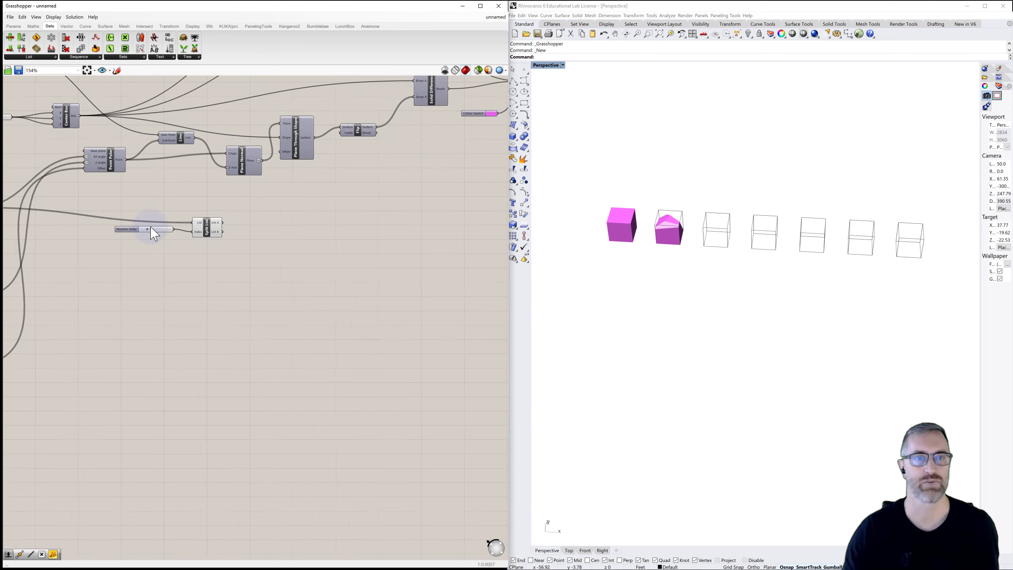
{"action": "right_click_drag", "start_coordinate": [159, 236], "coordinate": [131, 267]}
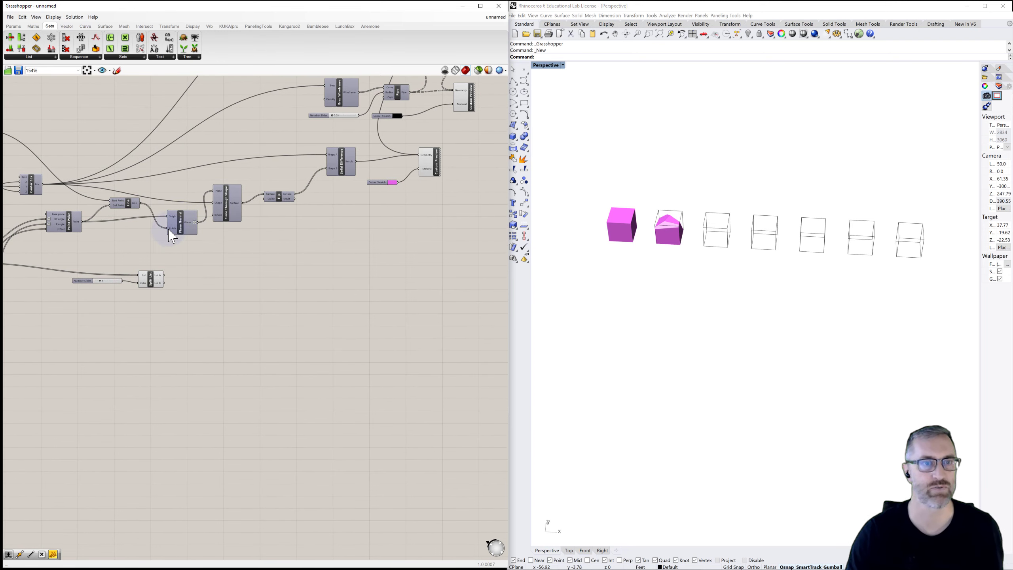
{"action": "left_click_drag", "start_coordinate": [176, 254], "coordinate": [75, 295]}
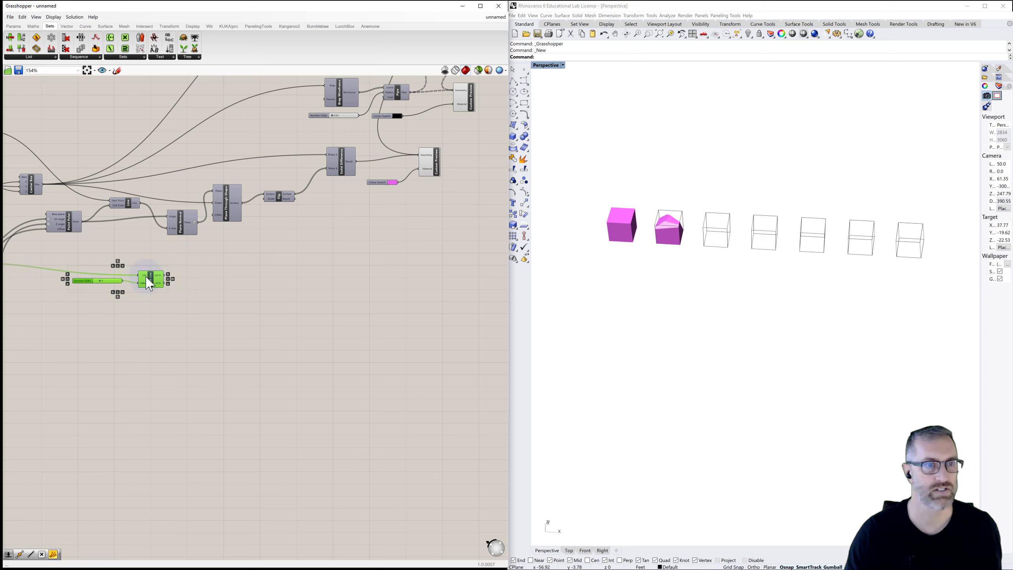
{"action": "left_click_drag", "start_coordinate": [150, 277], "coordinate": [325, 288]}
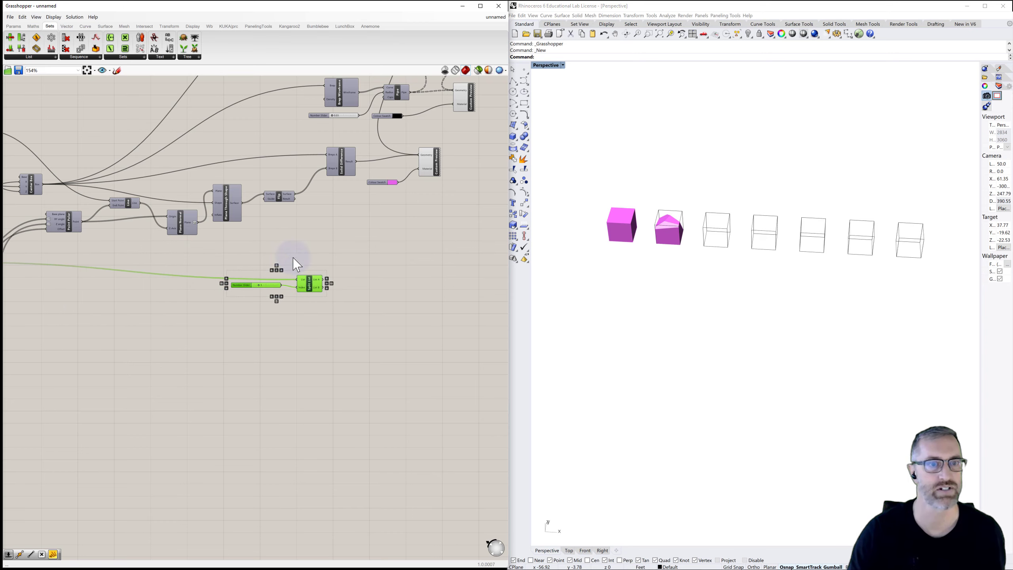
{"action": "left_click", "coordinate": [292, 237]}
{"action": "left_click_drag", "start_coordinate": [242, 204], "coordinate": [297, 281]}
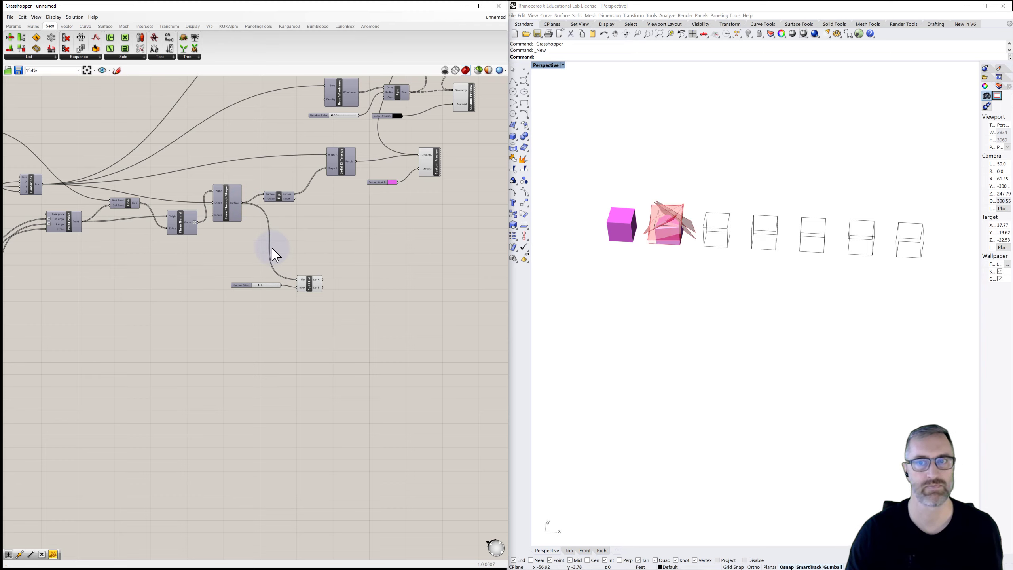
{"action": "scroll", "coordinate": [667, 244], "scroll_direction": "up", "scroll_amount": 5}
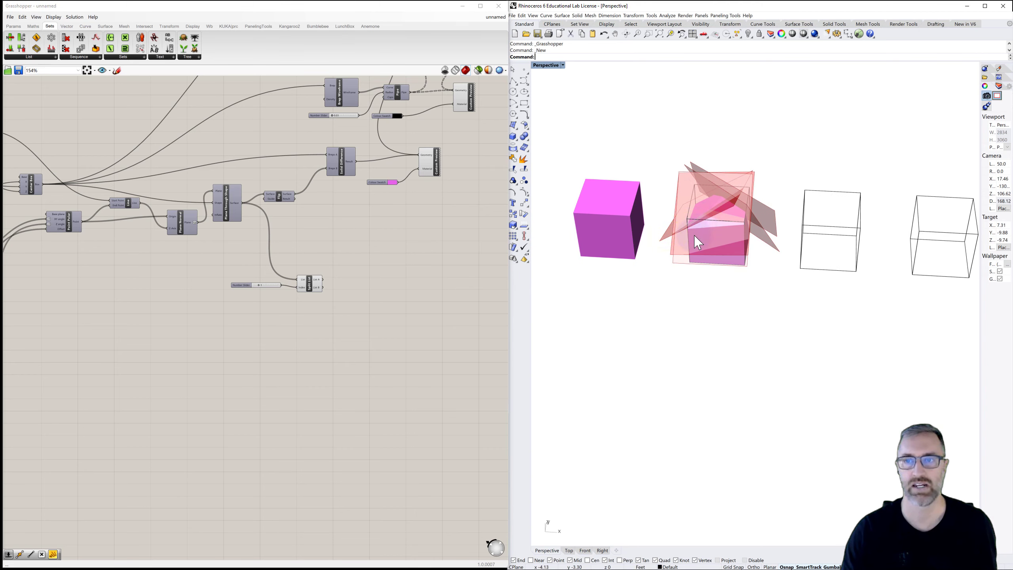
{"action": "right_click_drag", "start_coordinate": [704, 230], "coordinate": [725, 209]}
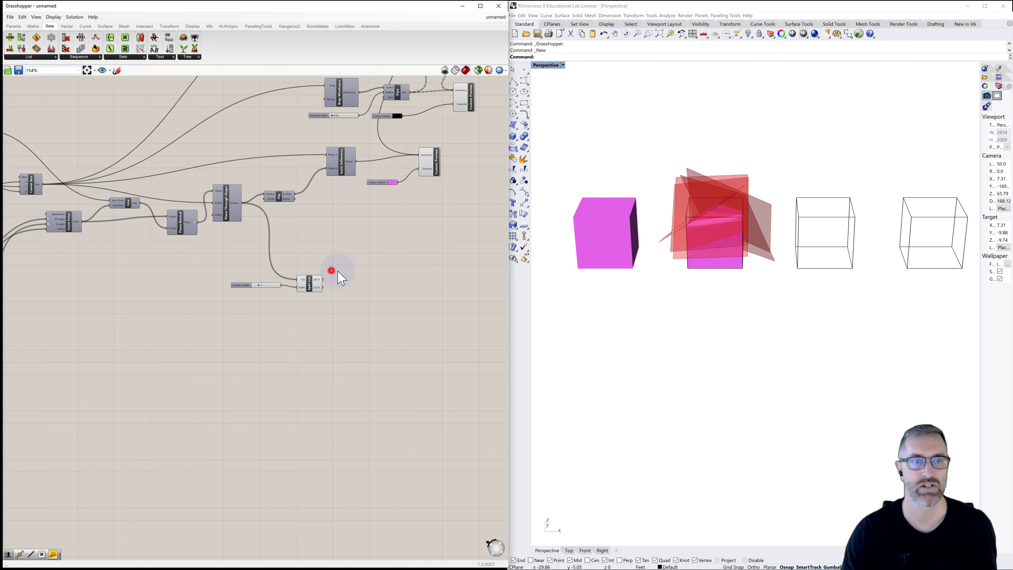
Duplicate Split List with its slider to the right of the original and set the copy's Index to 2
{"action": "right_click_drag", "start_coordinate": [377, 272], "coordinate": [273, 266]}
{"action": "left_click_drag", "start_coordinate": [225, 296], "coordinate": [105, 258]}
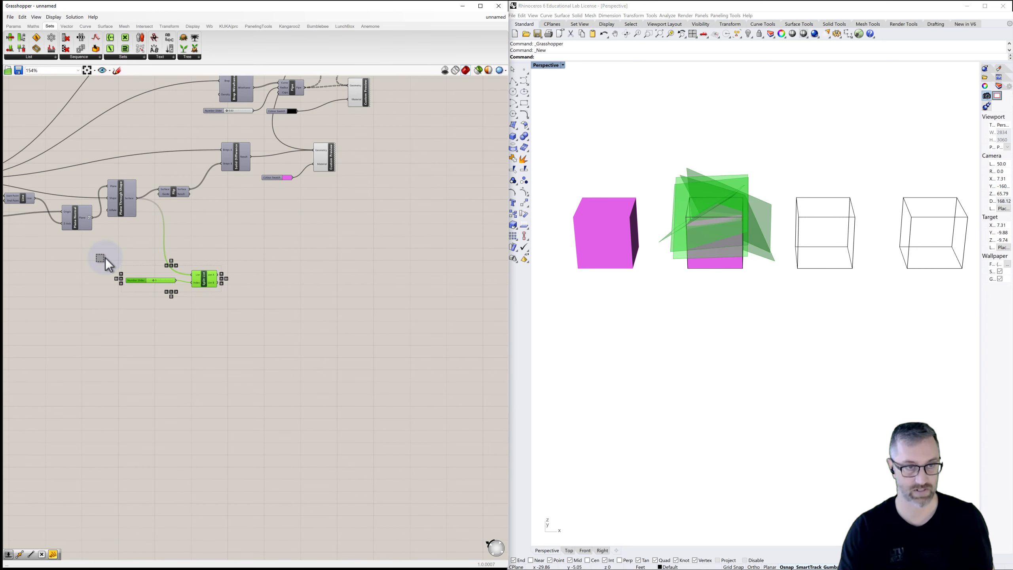
{"action": "left_click_drag", "start_coordinate": [209, 281], "coordinate": [367, 281]}
{"action": "left_click", "coordinate": [358, 243]}
{"action": "scroll", "coordinate": [322, 287], "scroll_direction": "up", "scroll_amount": 1}
{"action": "left_click_drag", "start_coordinate": [312, 279], "coordinate": [319, 278]}
{"action": "scroll", "coordinate": [320, 233], "scroll_direction": "down", "scroll_amount": 1}
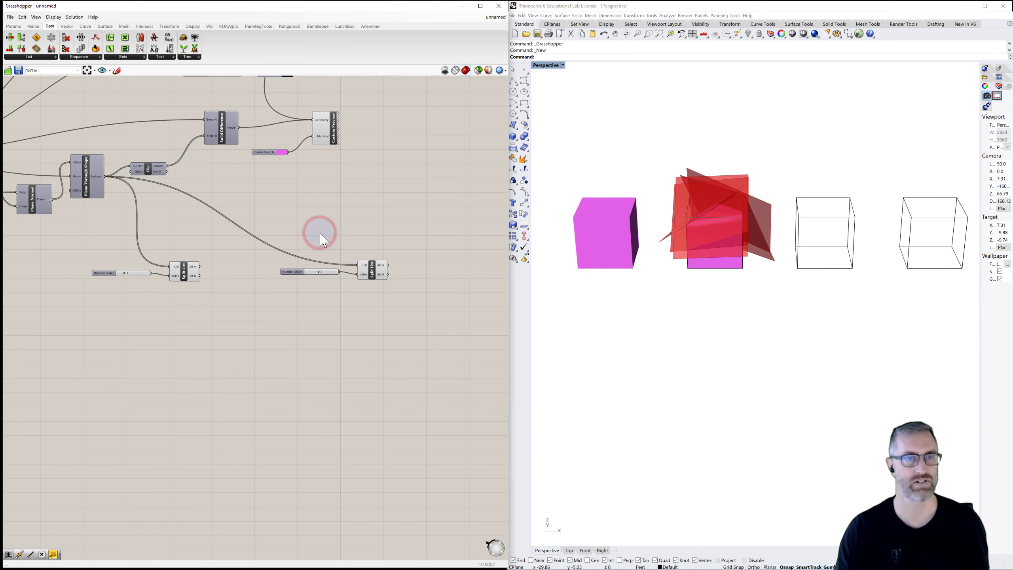
Duplicate the Flip, Solid Difference, Colour Swatch and Custom Preview chain below the two Split List components
{"action": "scroll", "coordinate": [320, 231], "scroll_direction": "down", "scroll_amount": 1}
{"action": "right_click_drag", "start_coordinate": [317, 228], "coordinate": [283, 285]}
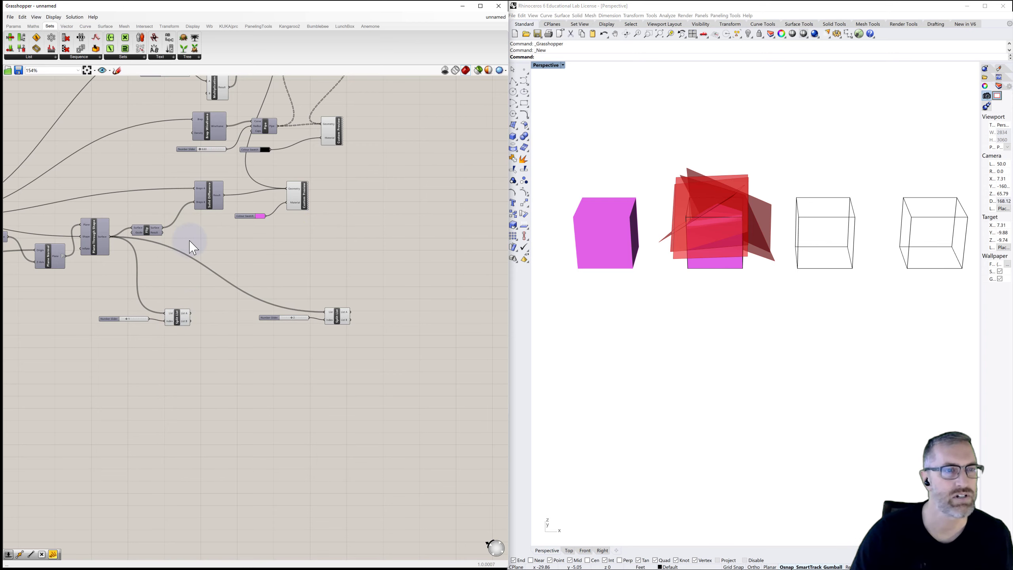
{"action": "left_click_drag", "start_coordinate": [151, 235], "coordinate": [162, 218]}
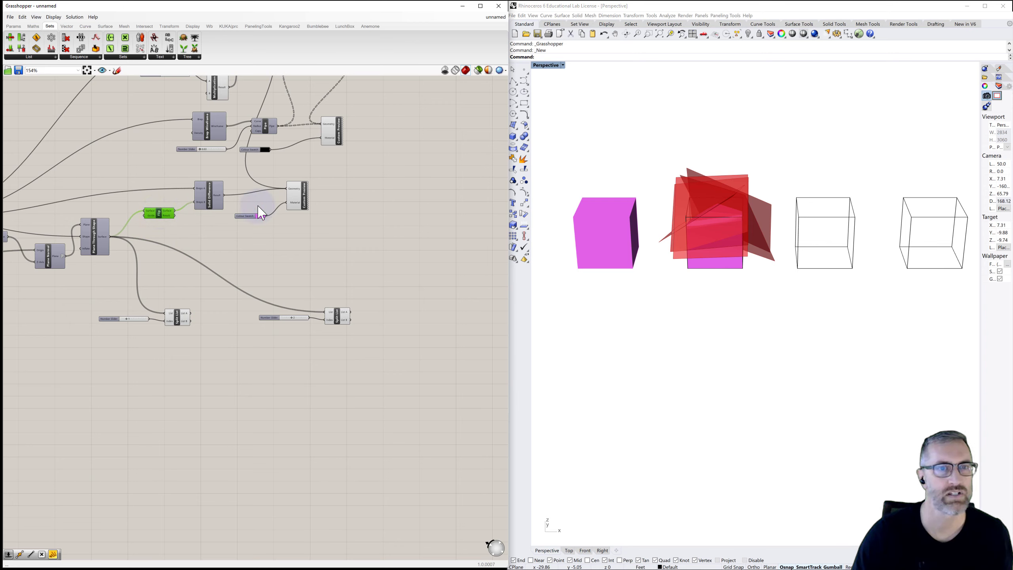
{"action": "left_click_drag", "start_coordinate": [334, 172], "coordinate": [129, 228]}
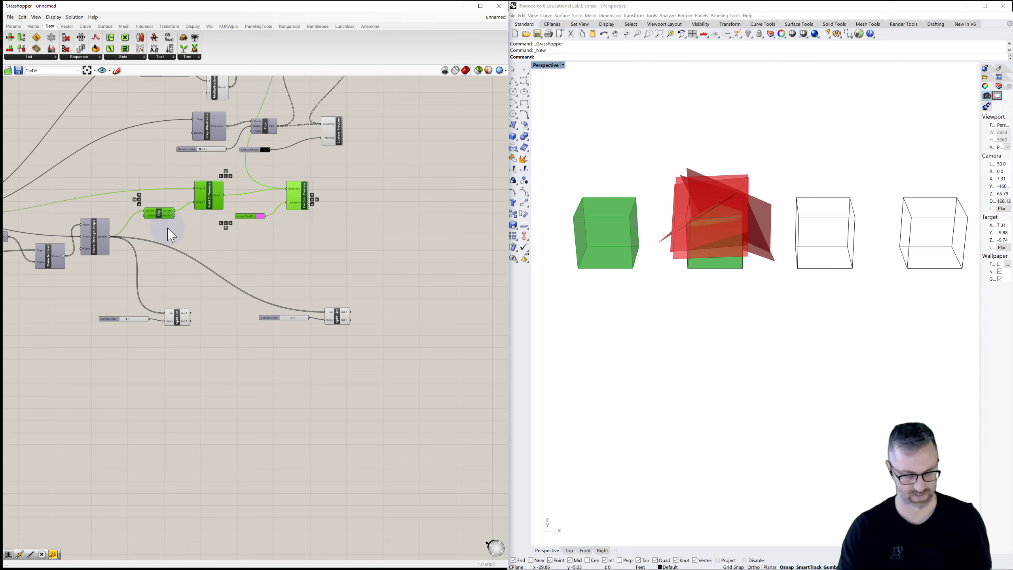
{"action": "left_click_drag", "start_coordinate": [211, 206], "coordinate": [257, 391], "text": "alt"}
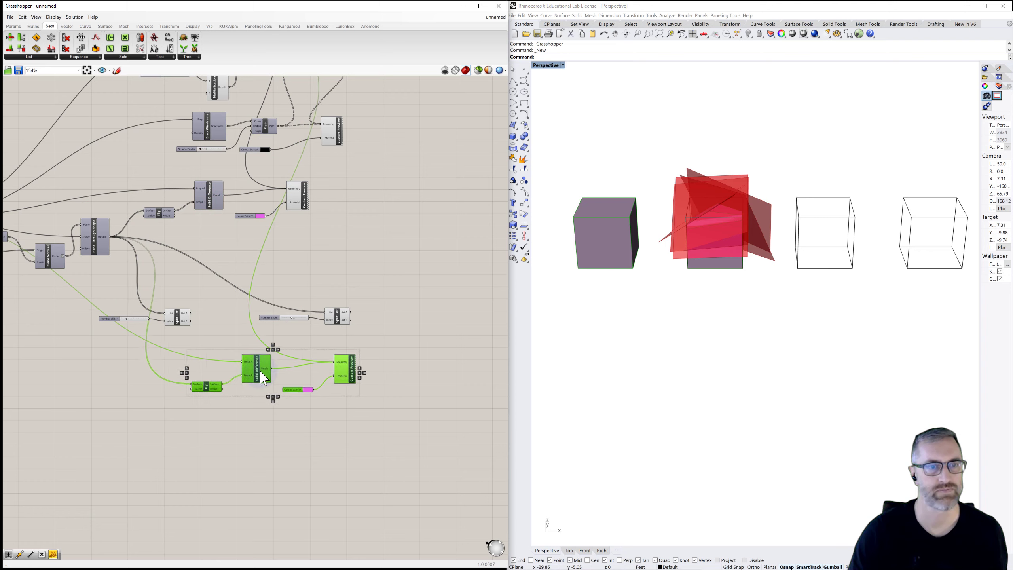
Move the first Split List and slider beside the copied Flip, and the second pair farther right beyond the copied Custom Preview
{"action": "left_click_drag", "start_coordinate": [206, 296], "coordinate": [82, 325]}
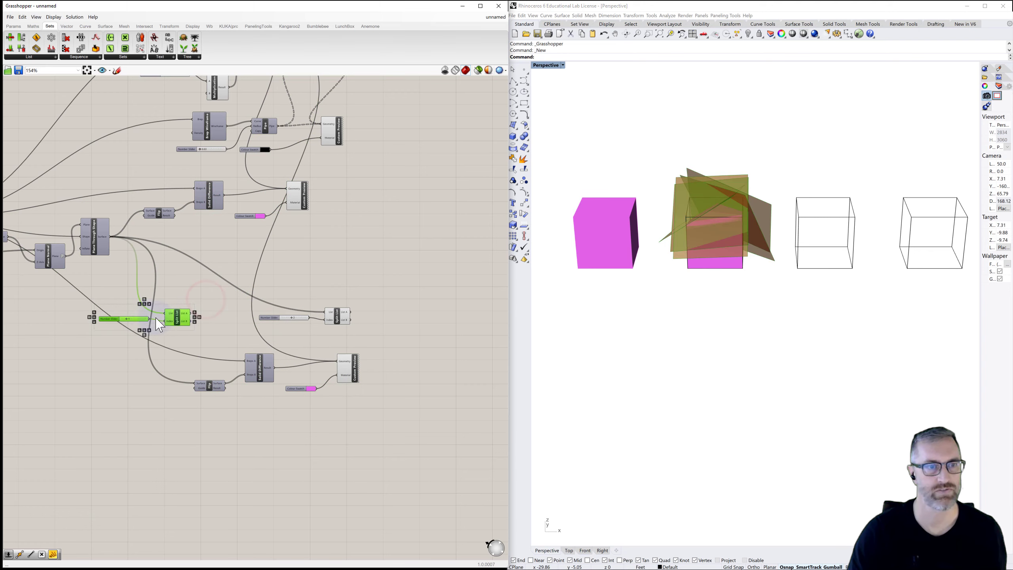
{"action": "left_click_drag", "start_coordinate": [181, 327], "coordinate": [166, 376]}
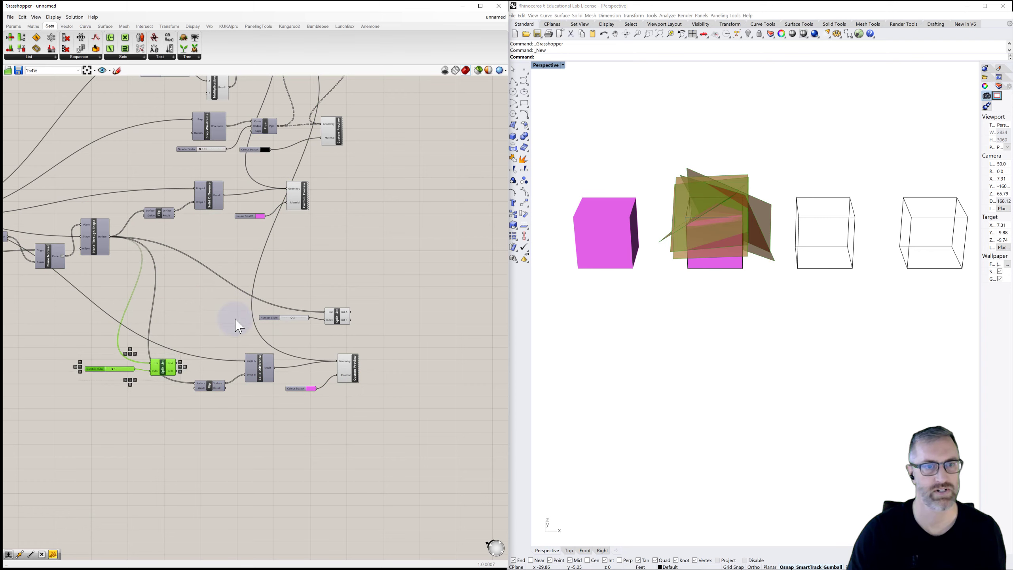
{"action": "left_click_drag", "start_coordinate": [349, 297], "coordinate": [472, 347]}
{"action": "left_click_drag", "start_coordinate": [498, 358], "coordinate": [503, 363]}
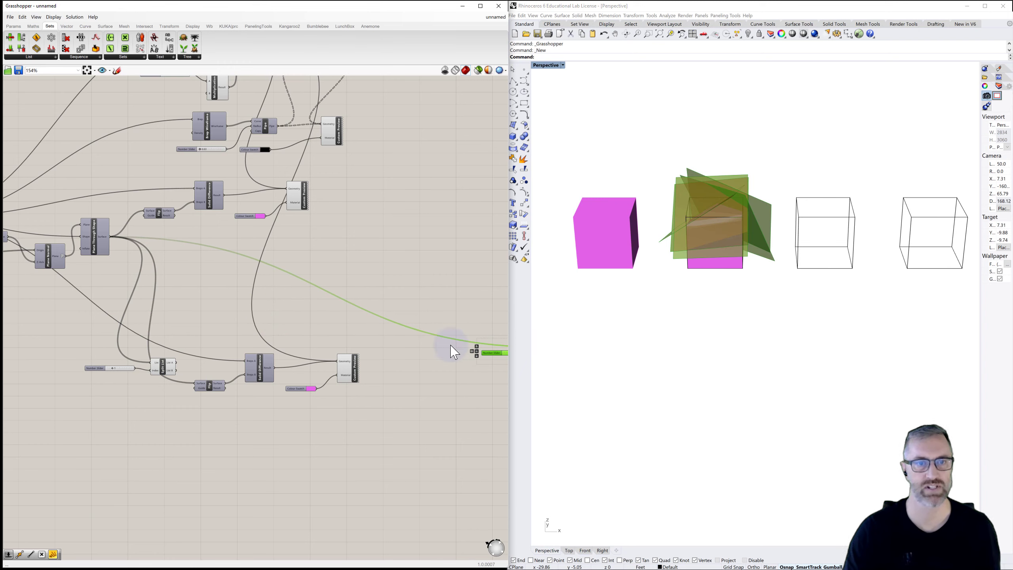
{"action": "right_click_drag", "start_coordinate": [426, 364], "coordinate": [407, 317]}
{"action": "left_click", "coordinate": [400, 332]}
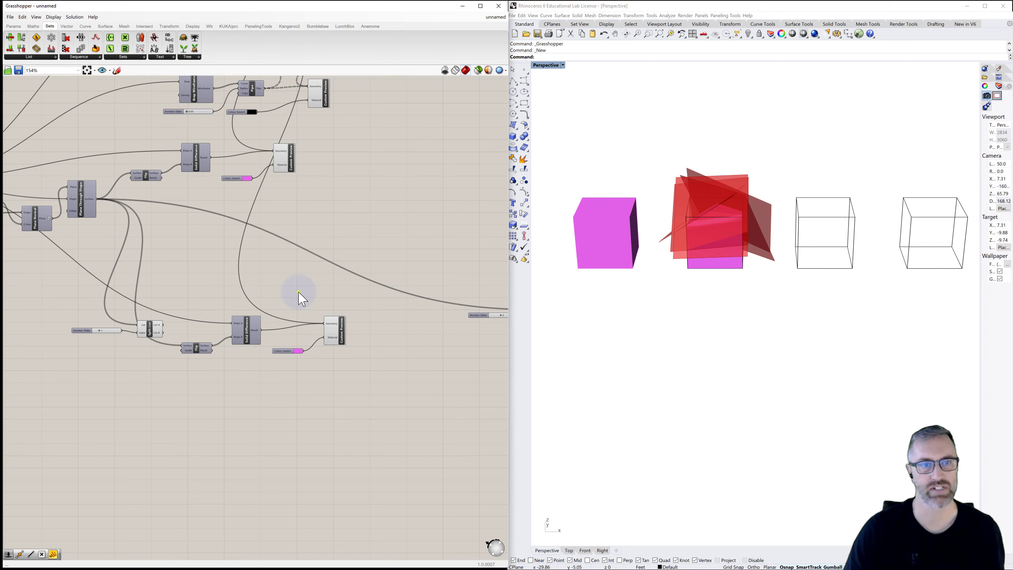
Align the copied Flip with the first Split List and replace its Surface input with Split List's List A output
{"action": "right_click_drag", "start_coordinate": [249, 311], "coordinate": [298, 292]}
{"action": "scroll", "coordinate": [204, 316], "scroll_direction": "up", "scroll_amount": 5}
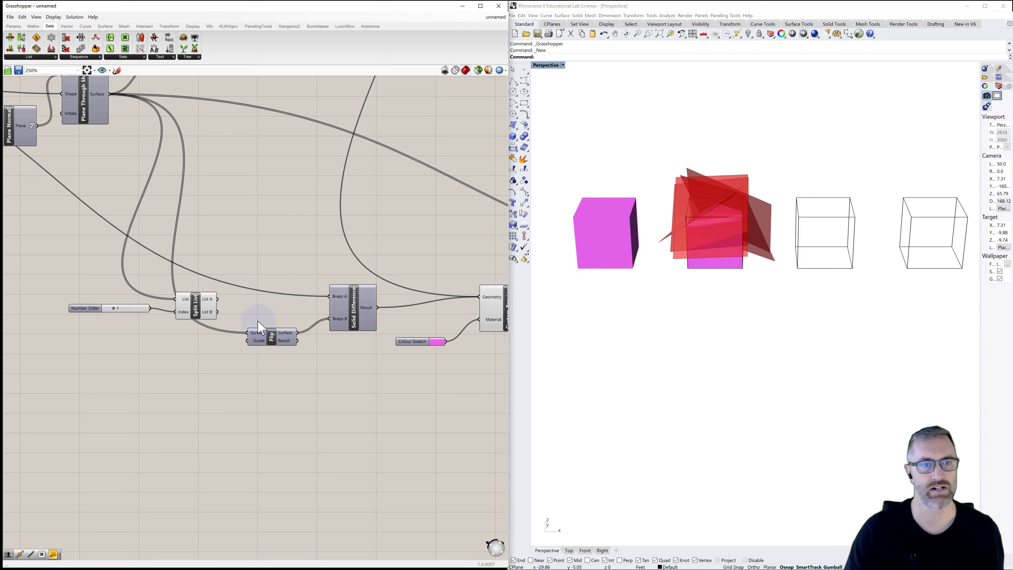
{"action": "left_click_drag", "start_coordinate": [271, 339], "coordinate": [269, 331]}
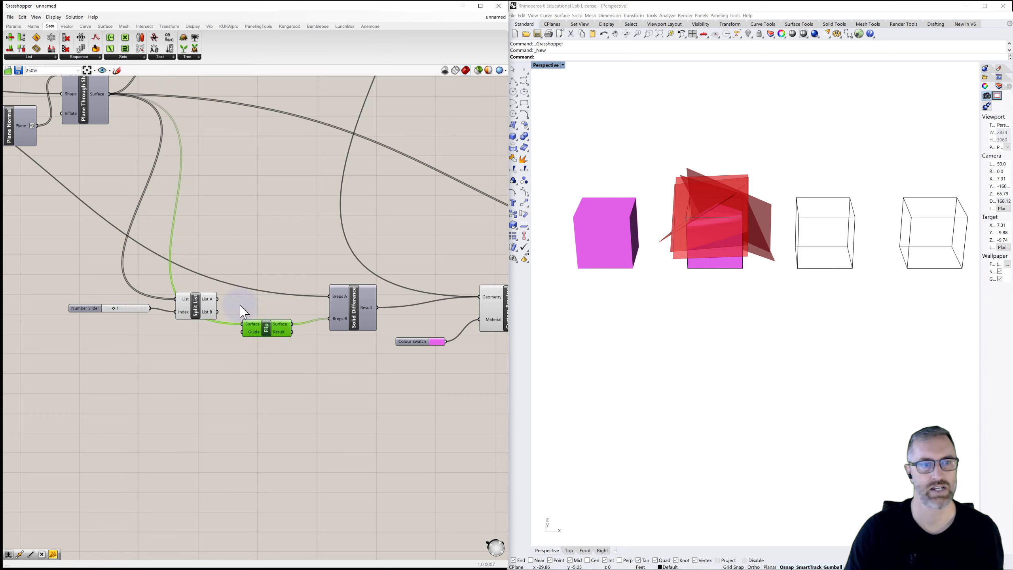
{"action": "left_click_drag", "start_coordinate": [219, 300], "coordinate": [242, 325]}
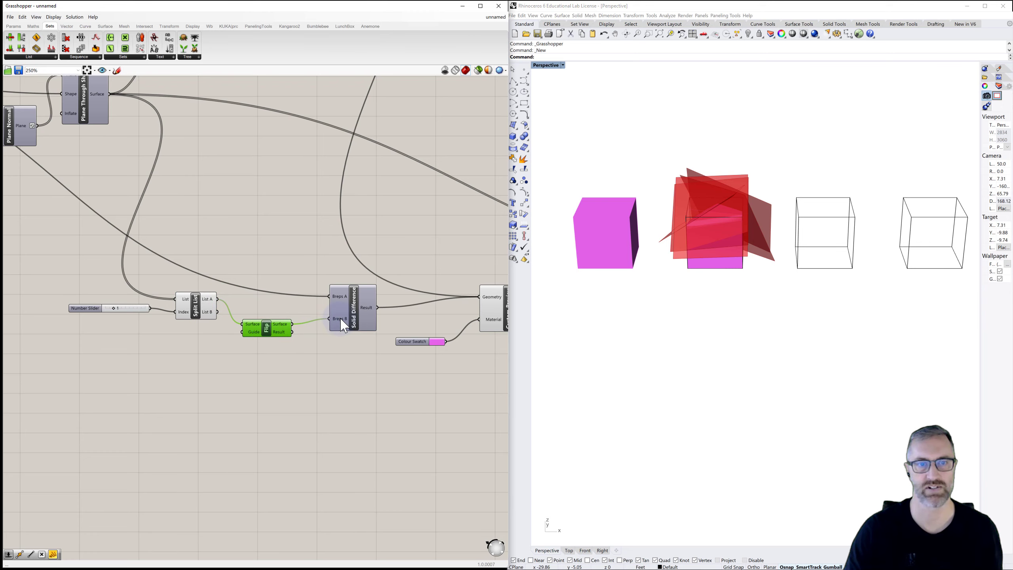
{"action": "left_click", "coordinate": [359, 327]}
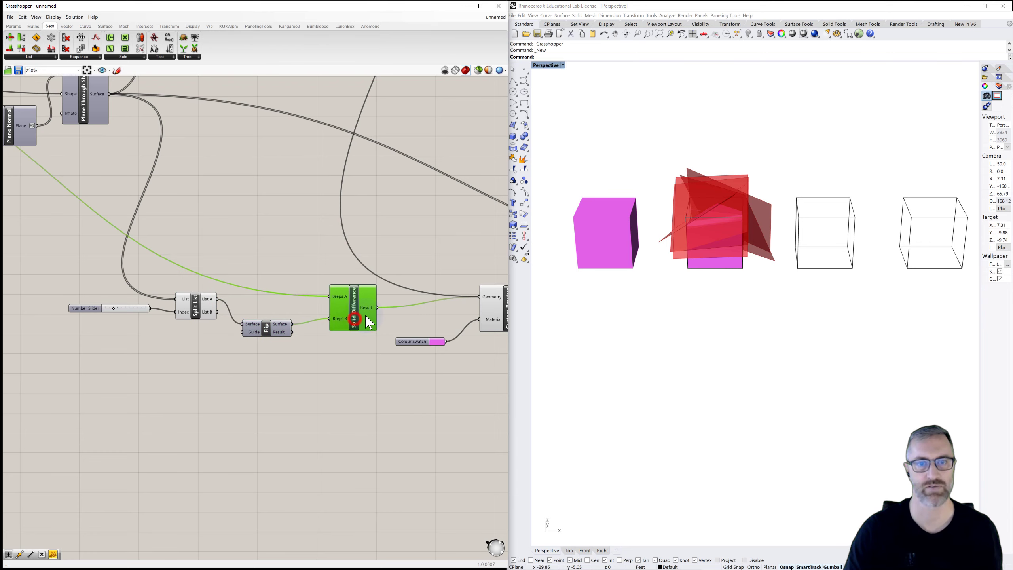
{"action": "scroll", "coordinate": [351, 320], "scroll_direction": "down", "scroll_amount": 3}
{"action": "scroll", "coordinate": [324, 282], "scroll_direction": "down", "scroll_amount": 1}
{"action": "right_click_drag", "start_coordinate": [324, 281], "coordinate": [275, 309]}
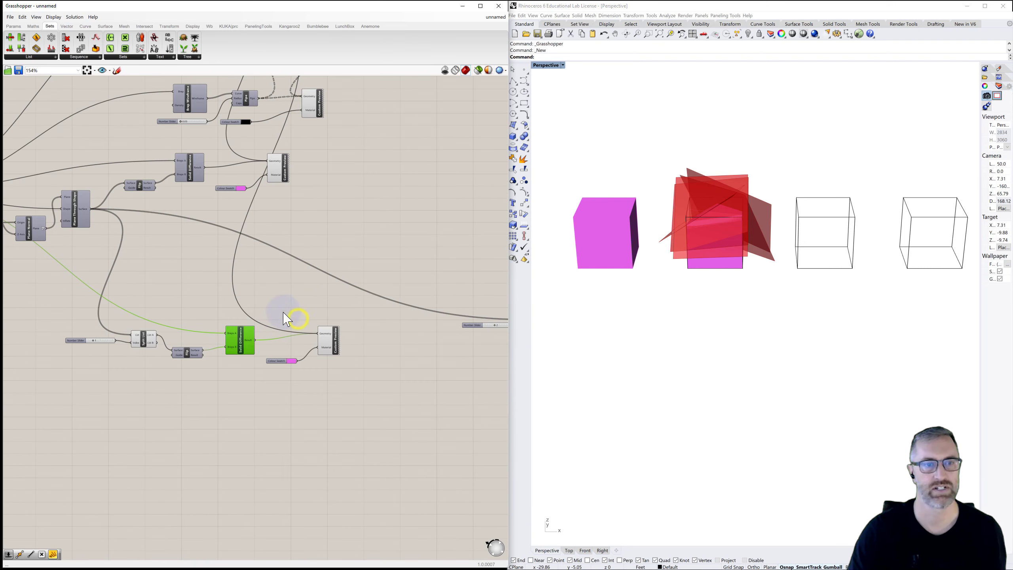
{"action": "left_click", "coordinate": [283, 307]}
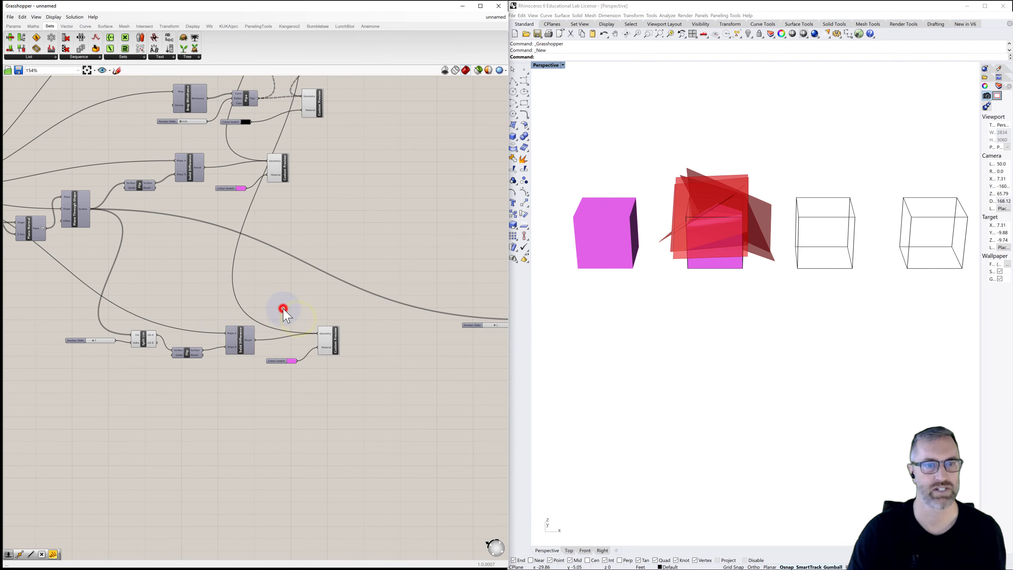
Turn off the preview of both Split List components
{"action": "left_click", "coordinate": [145, 345]}
{"action": "right_click", "coordinate": [145, 338]}
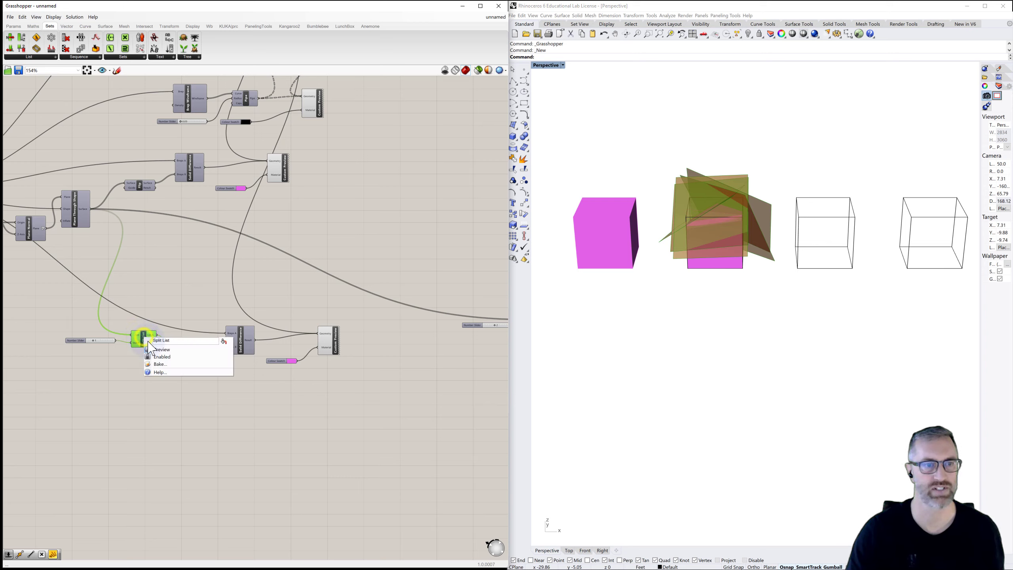
{"action": "left_click", "coordinate": [161, 350]}
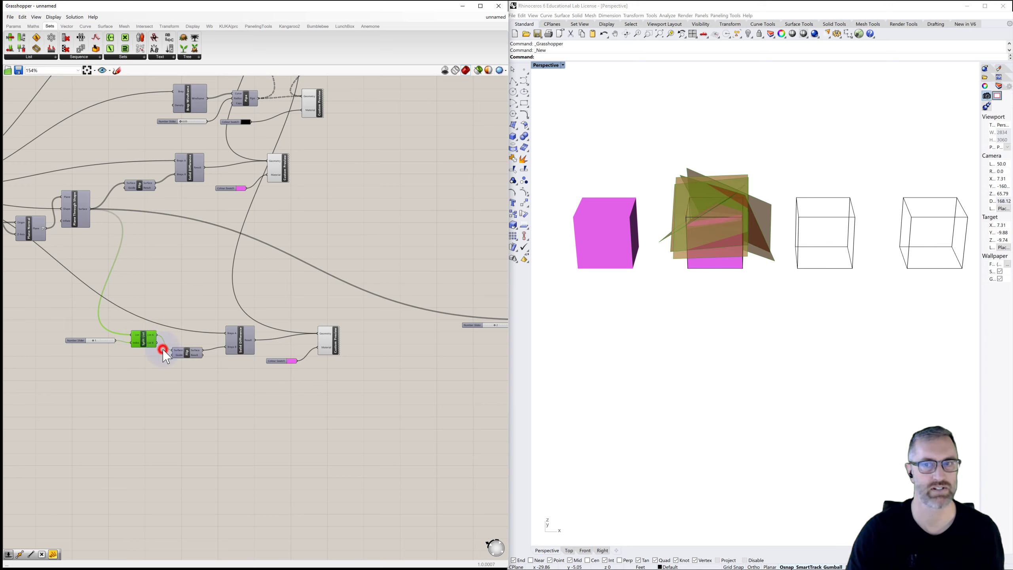
{"action": "left_click", "coordinate": [201, 276]}
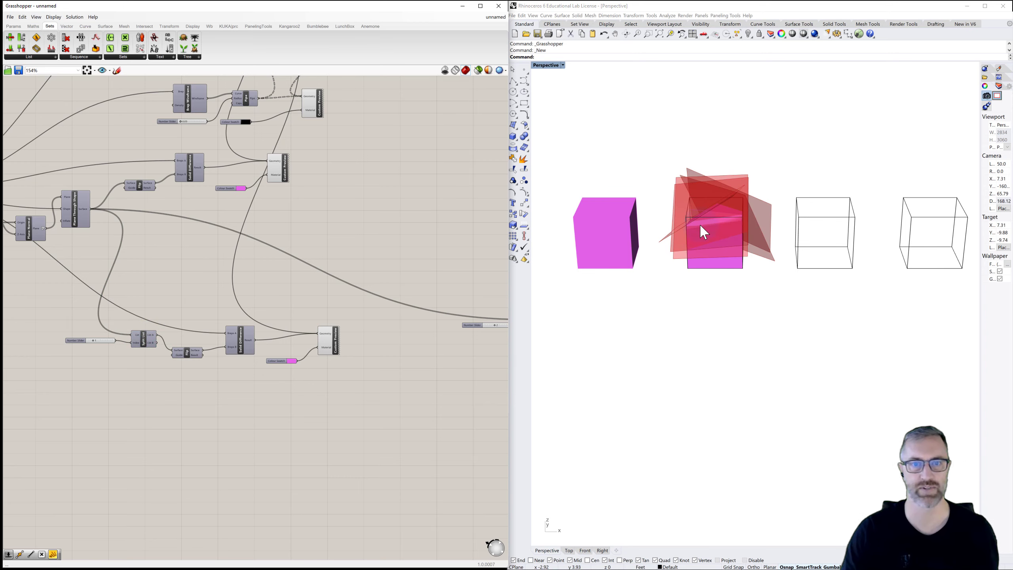
{"action": "left_click", "coordinate": [455, 337]}
{"action": "right_click_drag", "start_coordinate": [436, 349], "coordinate": [286, 337]}
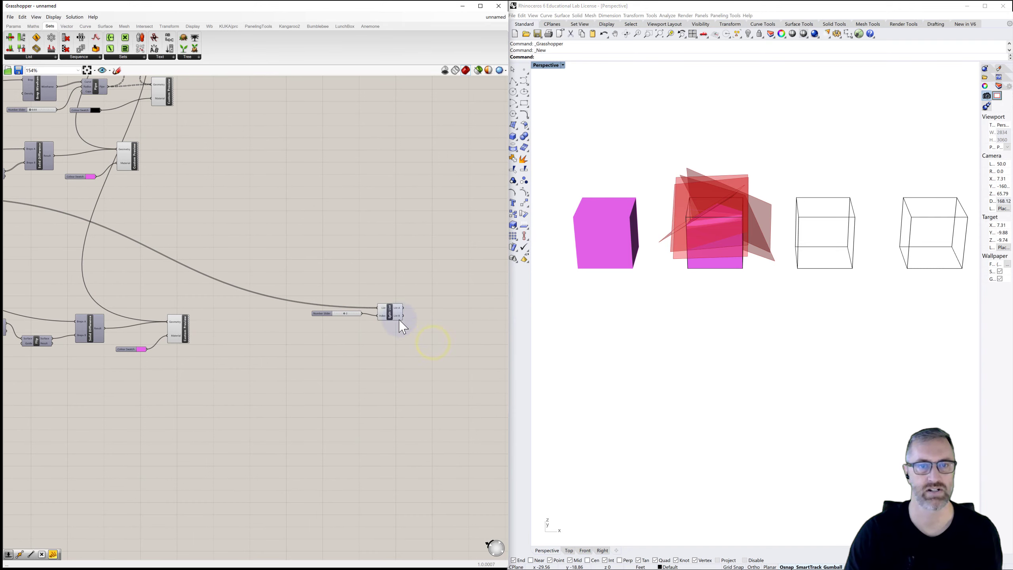
{"action": "left_click", "coordinate": [389, 309]}
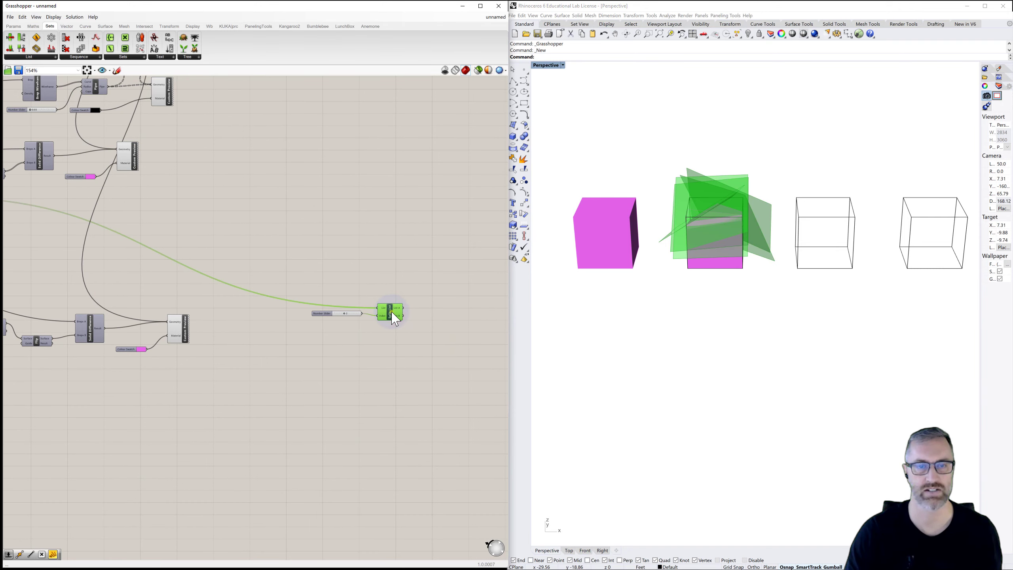
{"action": "right_click", "coordinate": [395, 320]}
{"action": "left_click", "coordinate": [404, 325]}
{"action": "left_click", "coordinate": [407, 274]}
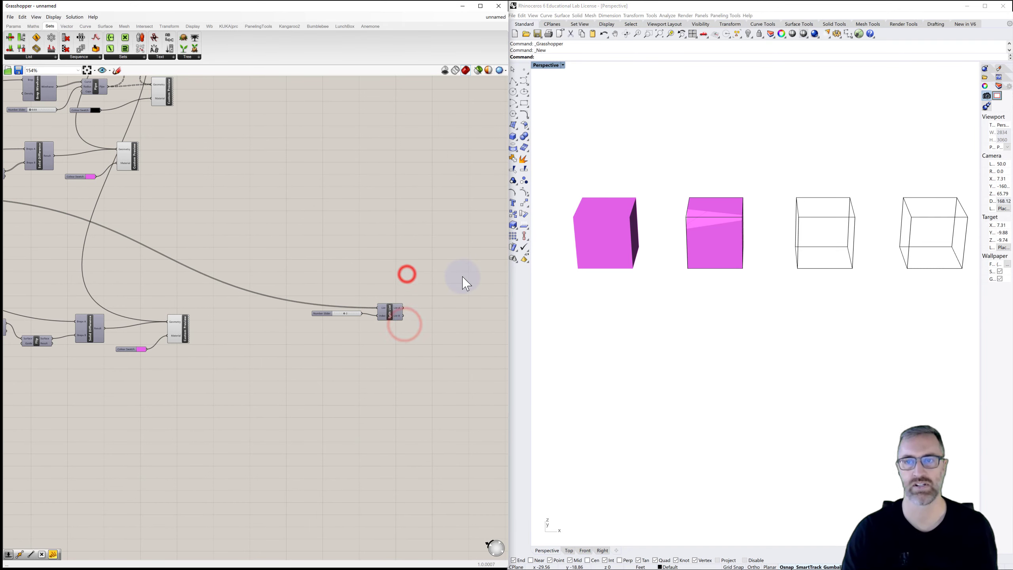
{"action": "mouse_move", "coordinate": [680, 231]}
{"action": "right_mouse_down"}
{"action": "mouse_move", "coordinate": [696, 222]}
{"action": "mouse_move", "coordinate": [687, 224]}
{"action": "right_mouse_up"}
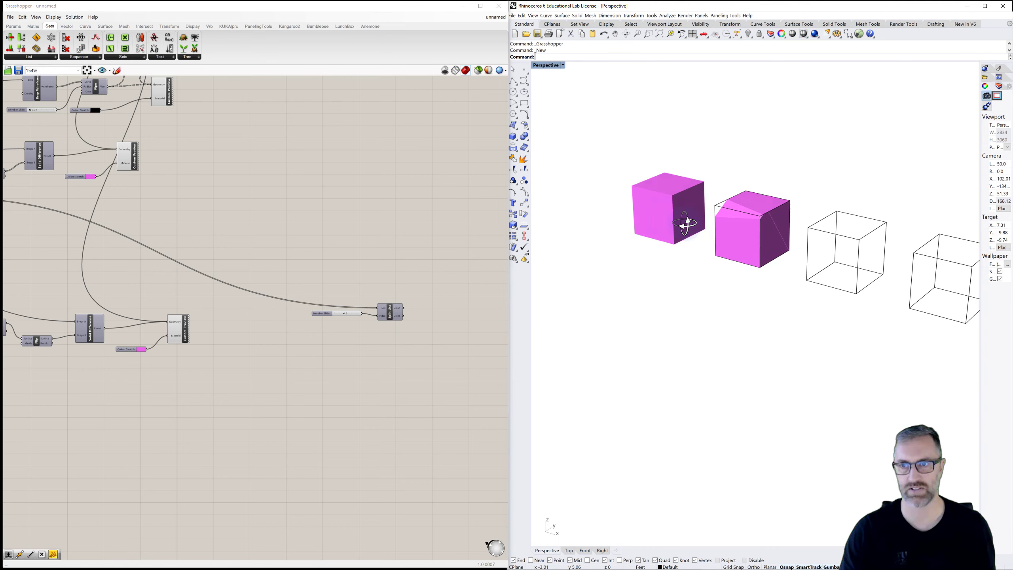
{"action": "scroll", "coordinate": [746, 208], "scroll_direction": "up", "scroll_amount": 5}
{"action": "mouse_move", "coordinate": [746, 208]}
{"action": "right_mouse_down"}
{"action": "mouse_move", "coordinate": [707, 202]}
{"action": "mouse_move", "coordinate": [703, 233]}
{"action": "mouse_move", "coordinate": [839, 196]}
{"action": "mouse_move", "coordinate": [746, 215]}
{"action": "right_mouse_up"}
{"action": "right_click_drag", "start_coordinate": [662, 263], "coordinate": [668, 256]}
{"action": "left_click", "coordinate": [403, 265]}
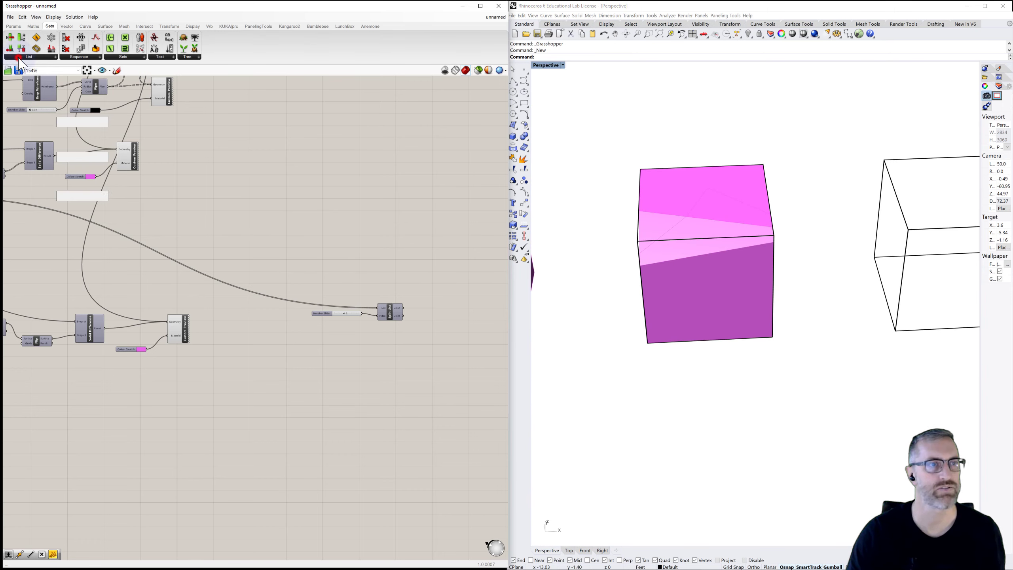
Add a Partition List component and move it below the first Split List's number slider
{"action": "left_click", "coordinate": [12, 57]}
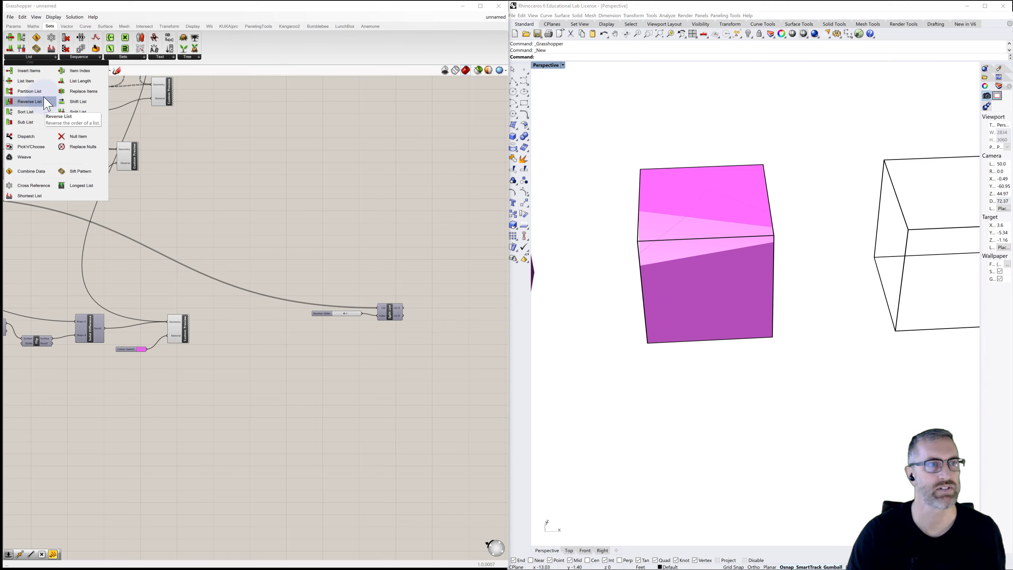
{"action": "left_click_drag", "start_coordinate": [34, 91], "coordinate": [177, 394]}
{"action": "scroll", "coordinate": [180, 396], "scroll_direction": "up", "scroll_amount": 4}
{"action": "scroll", "coordinate": [258, 363], "scroll_direction": "down", "scroll_amount": 3}
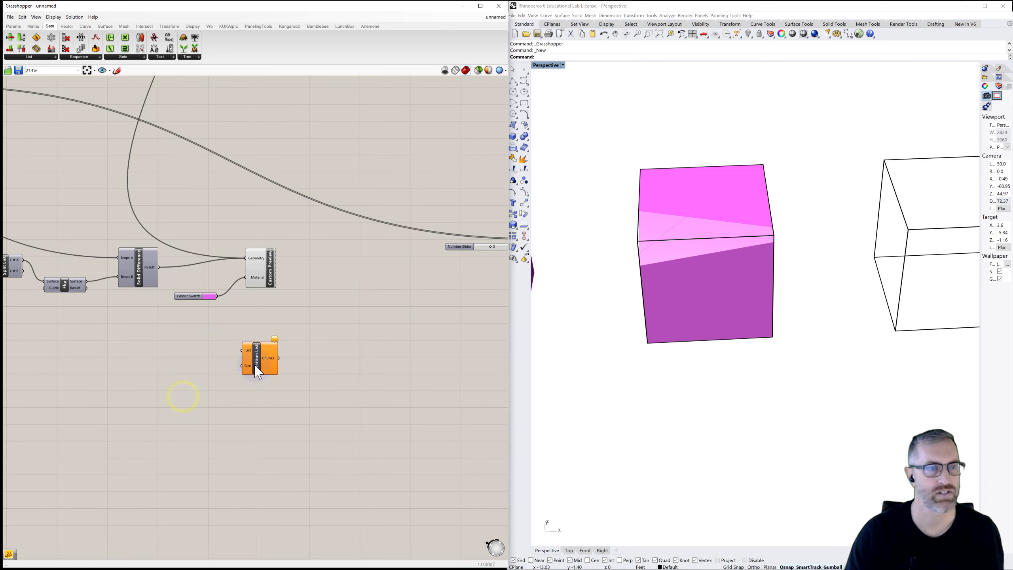
{"action": "right_click_drag", "start_coordinate": [260, 361], "coordinate": [304, 312]}
{"action": "scroll", "coordinate": [303, 311], "scroll_direction": "down", "scroll_amount": 2}
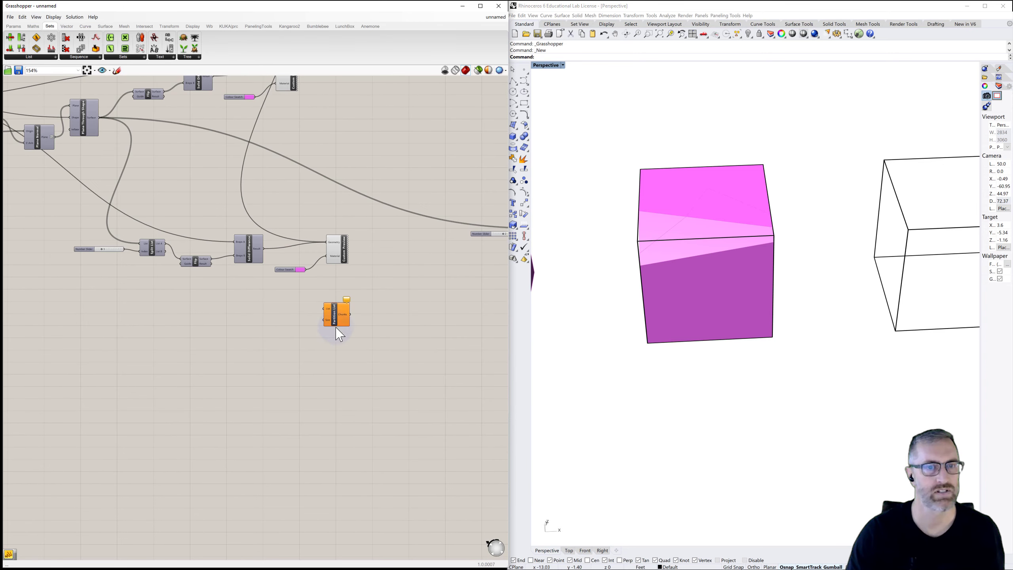
{"action": "left_click_drag", "start_coordinate": [339, 328], "coordinate": [74, 297]}
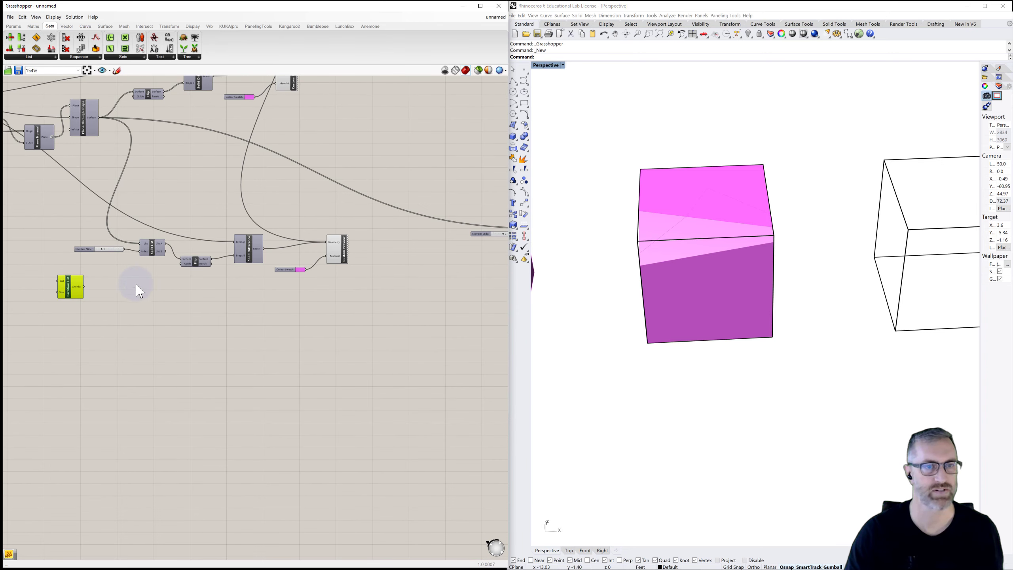
Feed the upper Random component's output into Partition List's List input and display its Chunks output in a new Panel
{"action": "right_click_drag", "start_coordinate": [137, 283], "coordinate": [417, 286]}
{"action": "left_click_drag", "start_coordinate": [339, 288], "coordinate": [231, 241]}
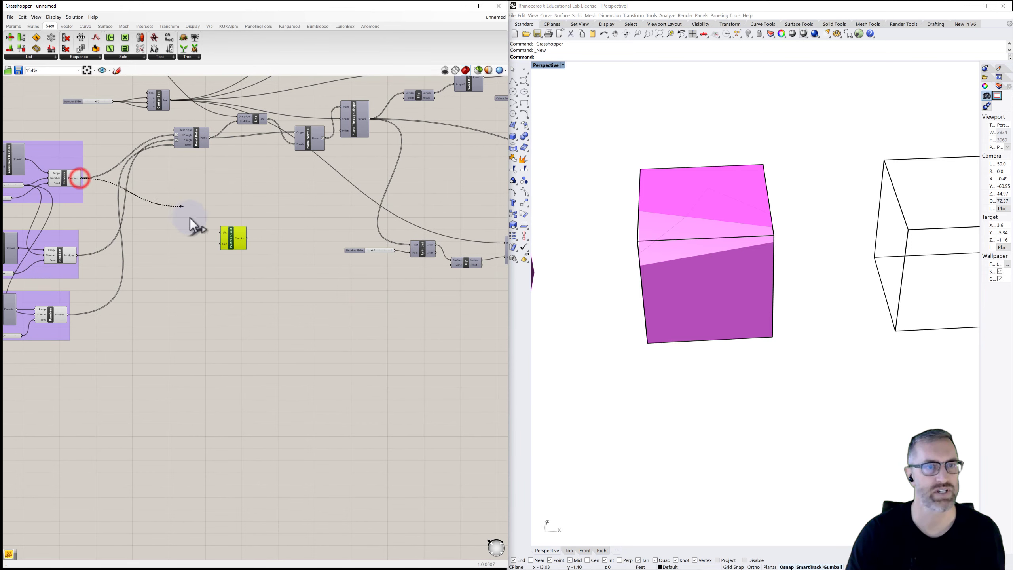
{"action": "scroll", "coordinate": [224, 235], "scroll_direction": "up", "scroll_amount": 3}
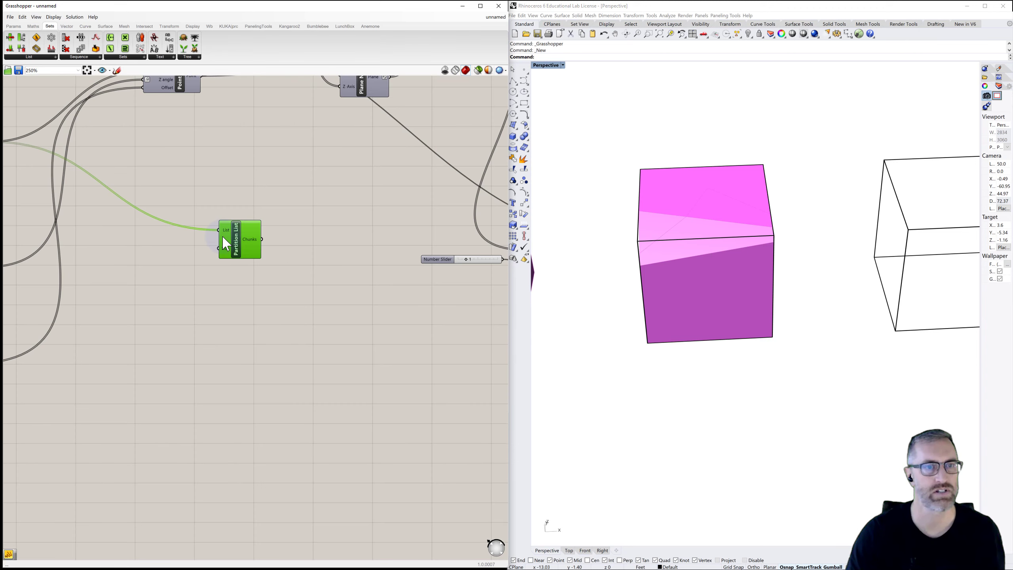
{"action": "double_click", "coordinate": [311, 246]}
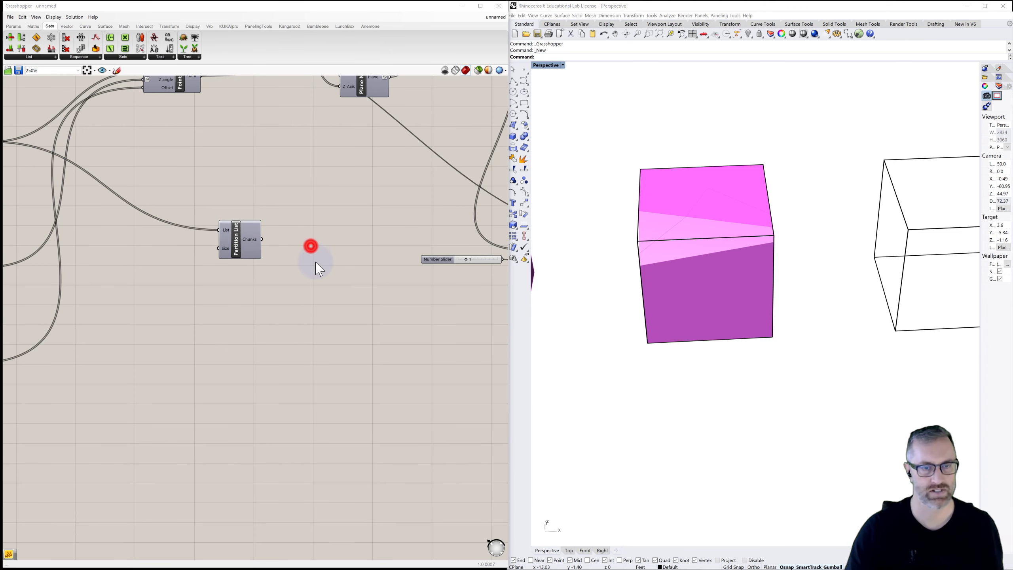
{"action": "type", "text": "panel"}
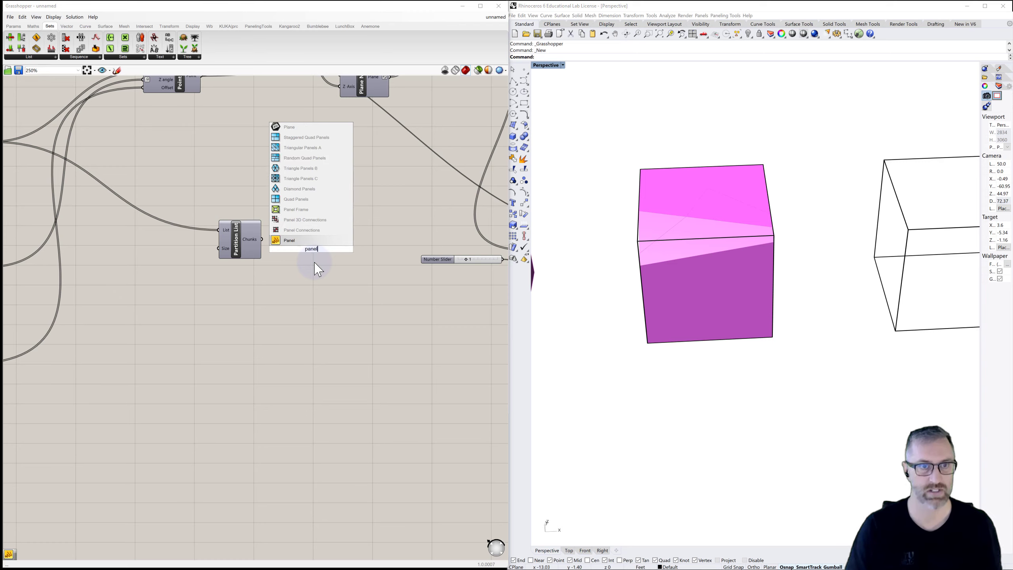
{"action": "key", "text": "Return"}
{"action": "left_click_drag", "start_coordinate": [303, 240], "coordinate": [315, 323]}
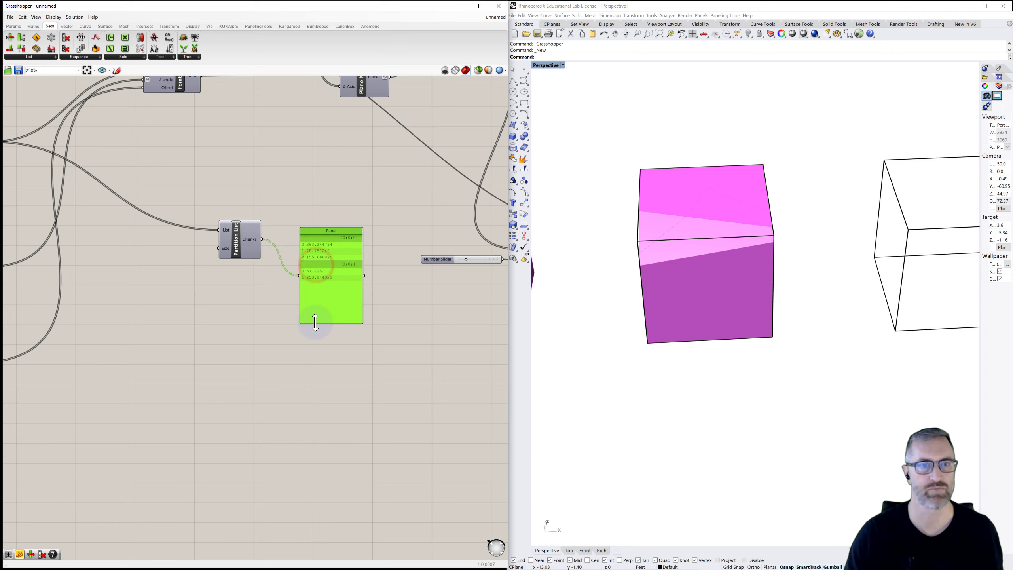
Delete the Partition List component and its connected Panel
{"action": "left_click", "coordinate": [230, 283]}
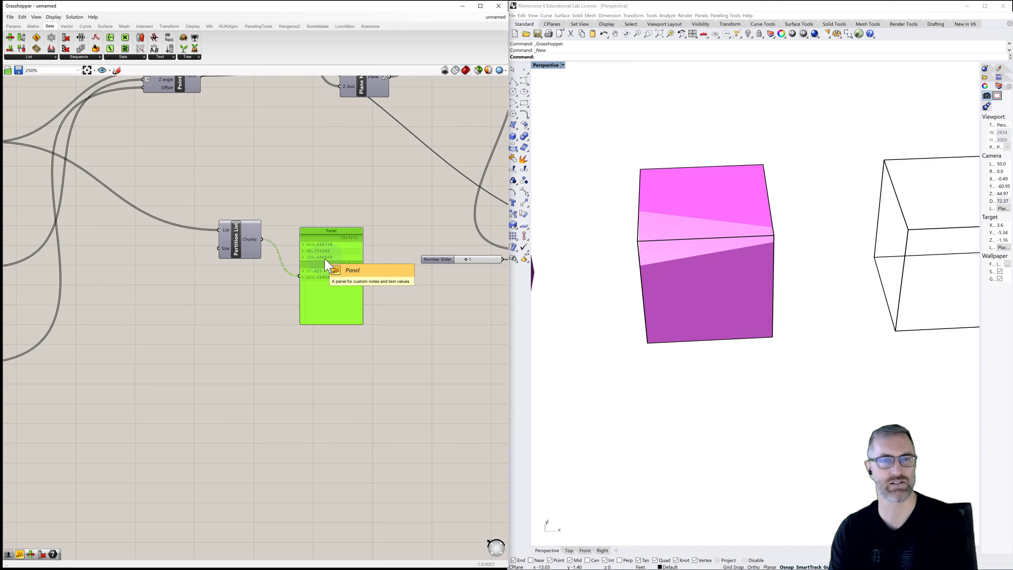
{"action": "left_click_drag", "start_coordinate": [328, 238], "coordinate": [192, 281]}
{"action": "key", "text": "Delete"}
{"action": "key", "text": "Delete"}
Turn off the preview of the original Solid Difference's Custom Preview, above the copied chain
{"action": "scroll", "coordinate": [263, 280], "scroll_direction": "down", "scroll_amount": 3}
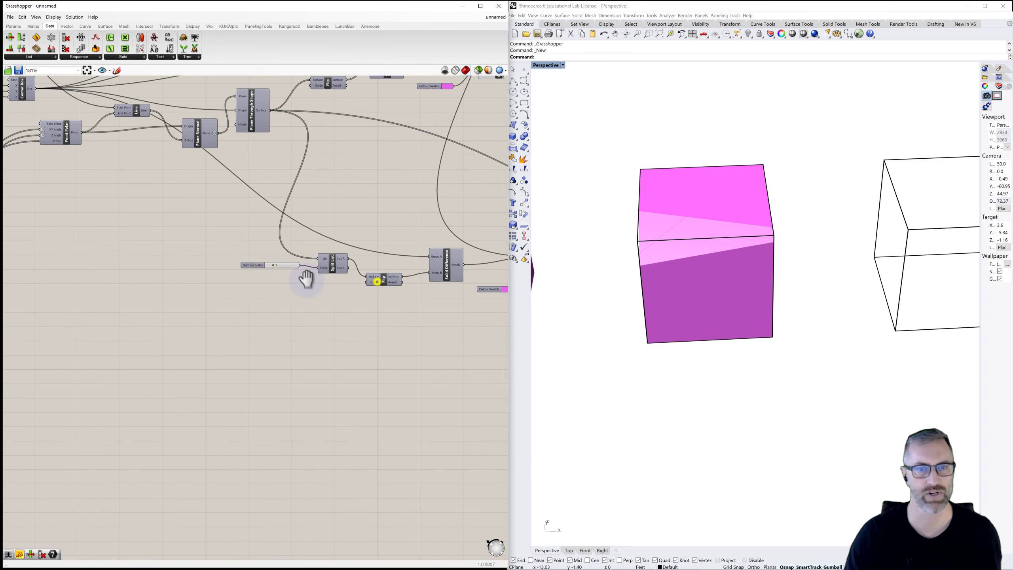
{"action": "right_click_drag", "start_coordinate": [306, 278], "coordinate": [287, 282]}
{"action": "scroll", "coordinate": [287, 281], "scroll_direction": "down", "scroll_amount": 1}
{"action": "right_click_drag", "start_coordinate": [543, 305], "coordinate": [584, 312]}
{"action": "scroll", "coordinate": [430, 303], "scroll_direction": "down", "scroll_amount": 2}
{"action": "right_click_drag", "start_coordinate": [430, 302], "coordinate": [246, 299]}
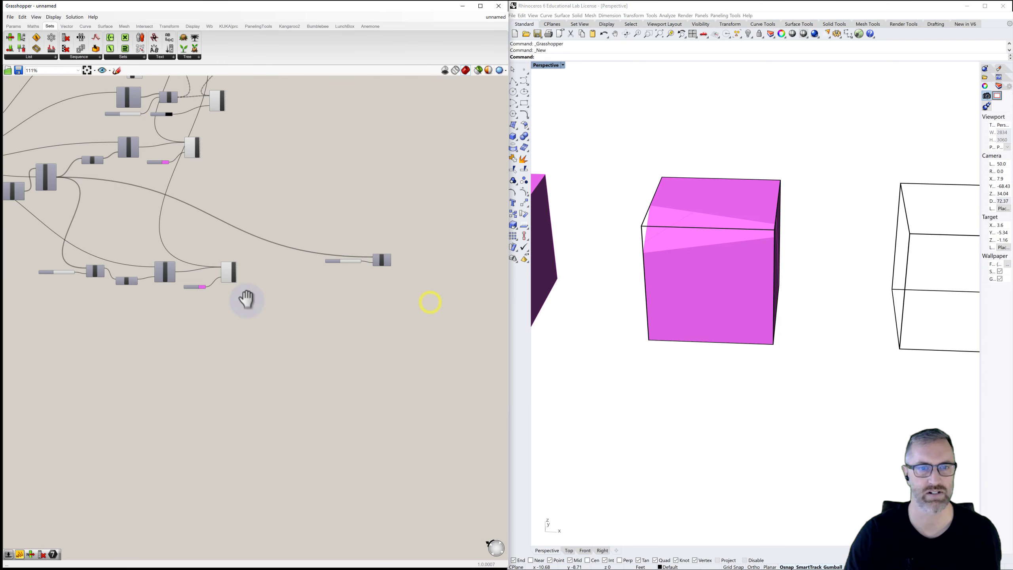
{"action": "right_click_drag", "start_coordinate": [221, 196], "coordinate": [281, 204]}
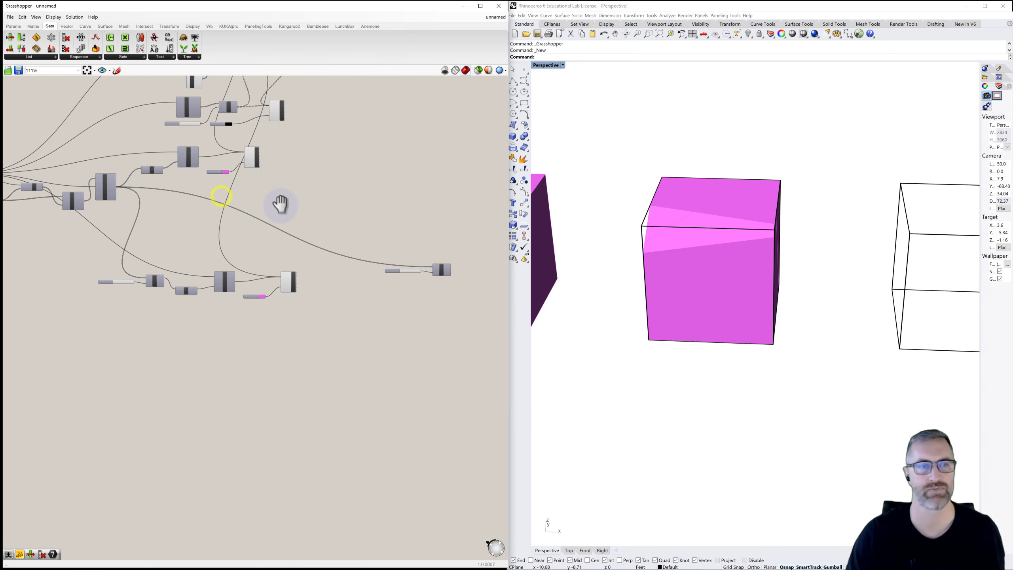
{"action": "scroll", "coordinate": [169, 160], "scroll_direction": "up", "scroll_amount": 1}
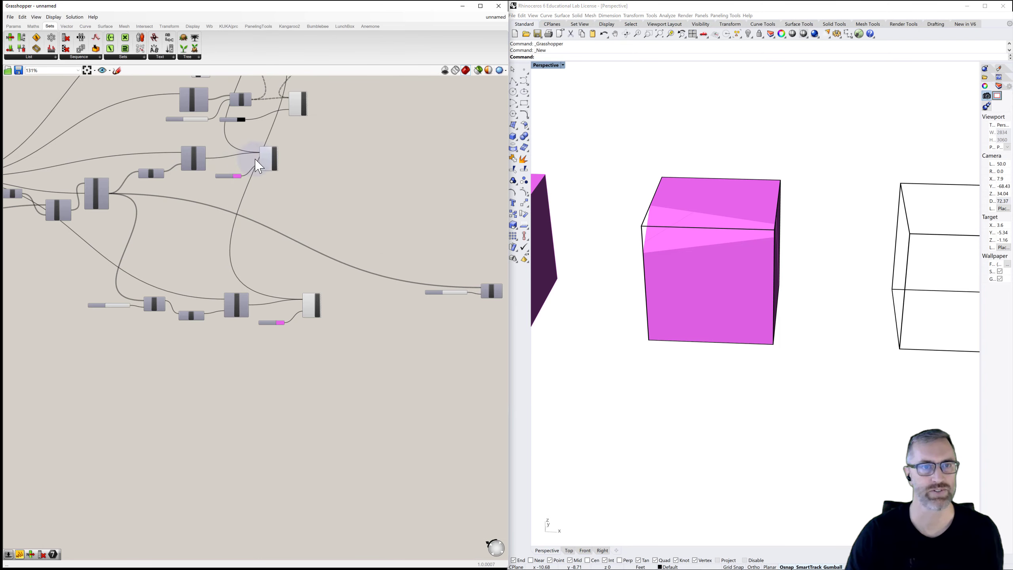
{"action": "left_click", "coordinate": [273, 168]}
{"action": "right_click", "coordinate": [270, 161]}
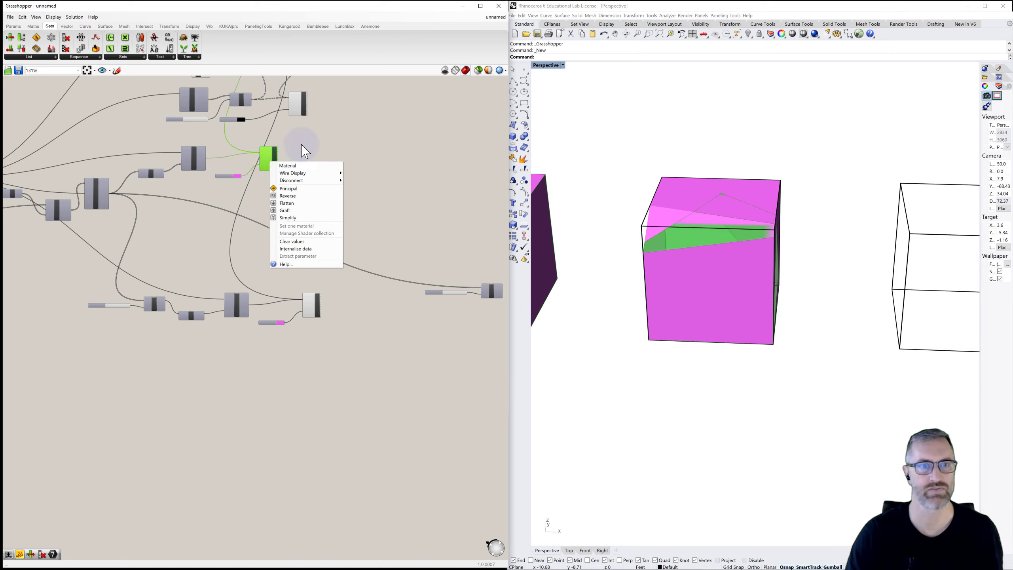
{"action": "left_click", "coordinate": [302, 145]}
{"action": "left_click", "coordinate": [275, 161]}
{"action": "right_click", "coordinate": [276, 159]}
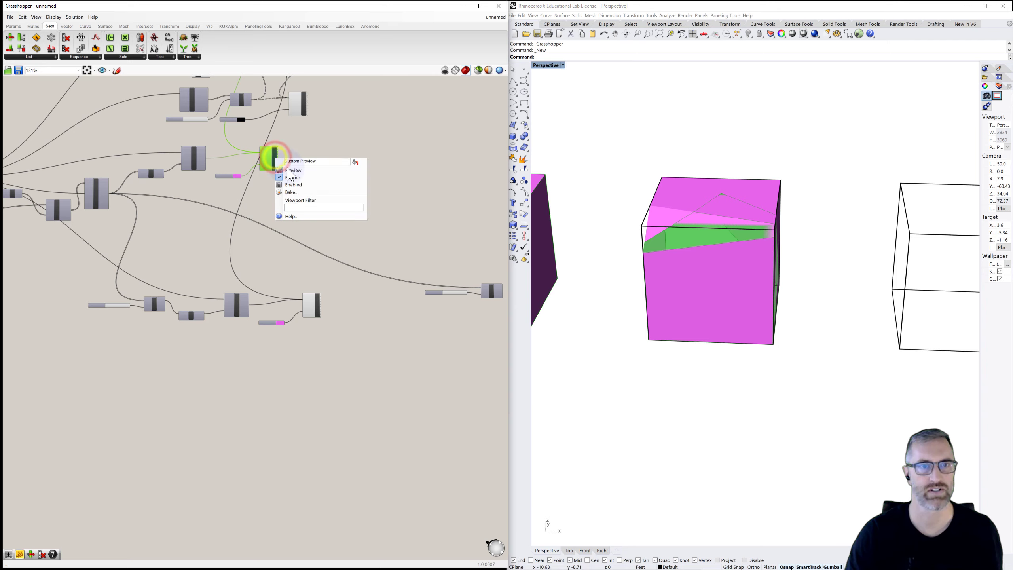
{"action": "left_click", "coordinate": [287, 167]}
{"action": "left_click", "coordinate": [340, 173]}
Duplicate the lower Flip, Solid Difference, Colour Swatch and Custom Preview chain and place the copy beside the second Split List
{"action": "mouse_move", "coordinate": [668, 275]}
{"action": "right_mouse_down"}
{"action": "mouse_move", "coordinate": [699, 267]}
{"action": "mouse_move", "coordinate": [660, 284]}
{"action": "right_mouse_up"}
{"action": "scroll", "coordinate": [430, 260], "scroll_direction": "up", "scroll_amount": 3}
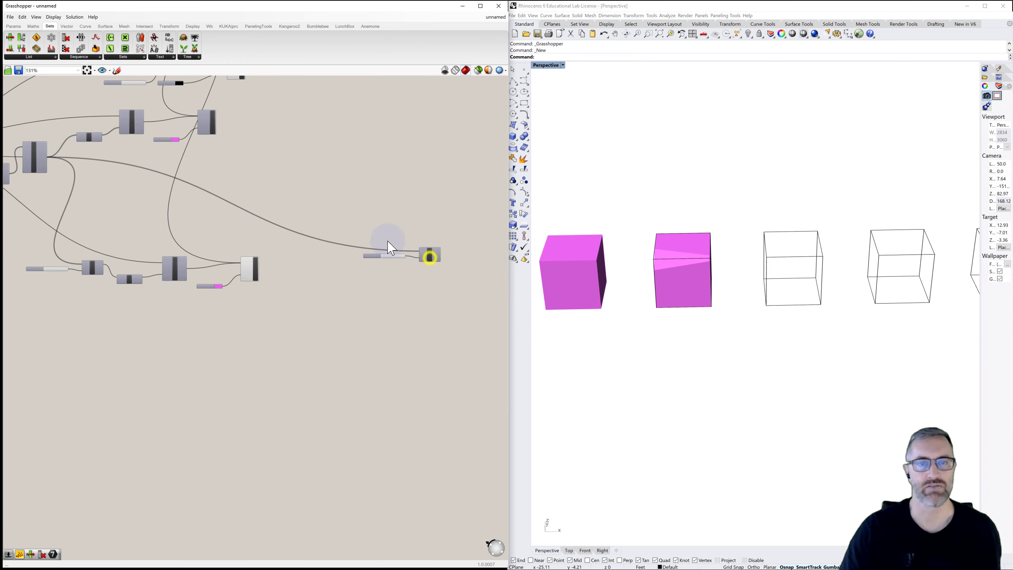
{"action": "scroll", "coordinate": [411, 266], "scroll_direction": "down", "scroll_amount": 4}
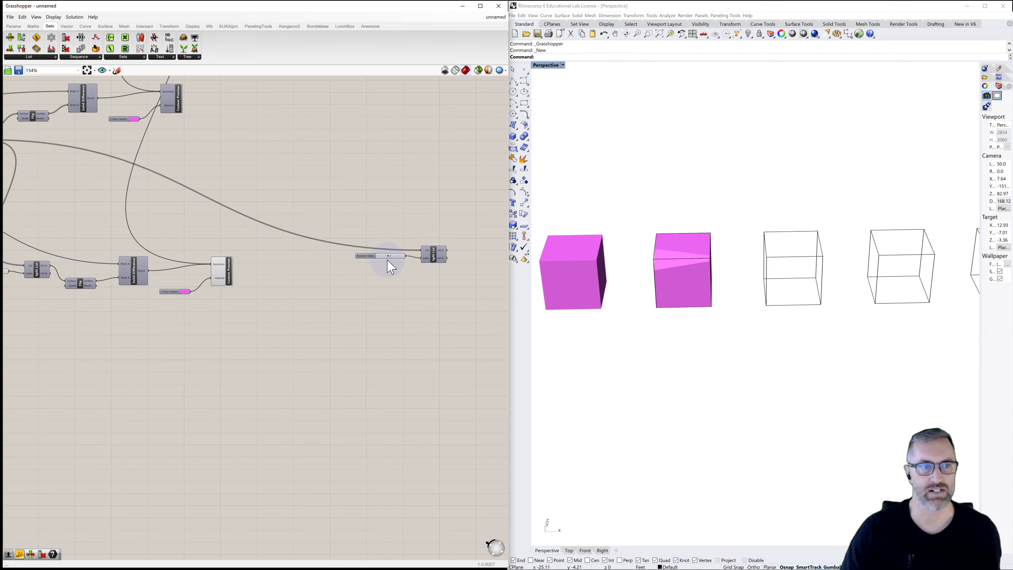
{"action": "right_click_drag", "start_coordinate": [264, 294], "coordinate": [207, 289]}
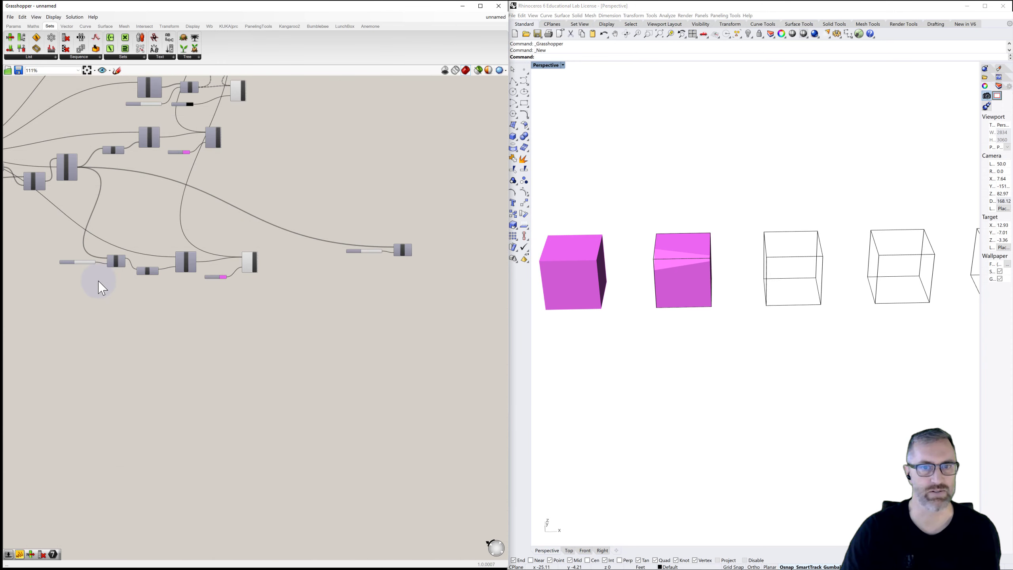
{"action": "scroll", "coordinate": [116, 267], "scroll_direction": "up", "scroll_amount": 3}
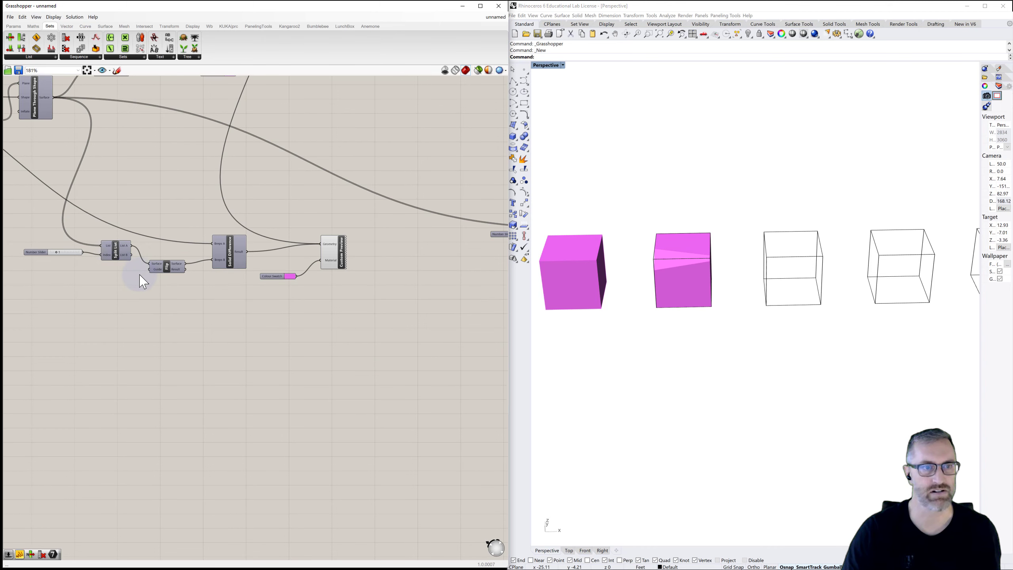
{"action": "left_click_drag", "start_coordinate": [142, 283], "coordinate": [375, 226]}
{"action": "right_click_drag", "start_coordinate": [383, 245], "coordinate": [262, 230]}
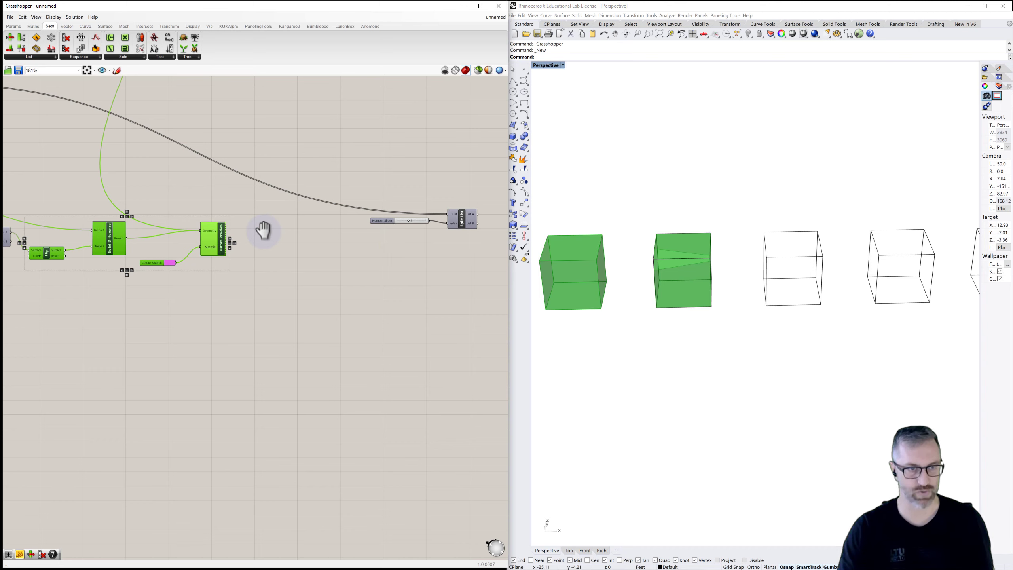
{"action": "key", "text": "ctrl+c"}
{"action": "key", "text": "ctrl+v"}
{"action": "left_click_drag", "start_coordinate": [224, 252], "coordinate": [499, 264]}
{"action": "right_click_drag", "start_coordinate": [492, 305], "coordinate": [310, 305]}
{"action": "left_click_drag", "start_coordinate": [320, 271], "coordinate": [475, 263]}
{"action": "left_click", "coordinate": [455, 290]}
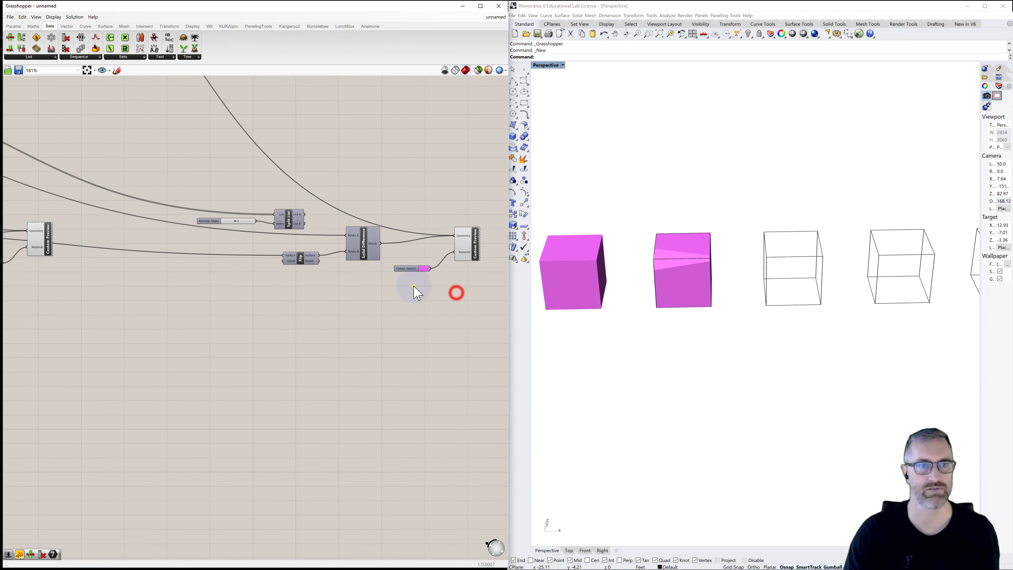
Space the newly copied chain out from the second Split List and its slider, and replace Flip's Surface input with Split List's List A output
{"action": "right_click_drag", "start_coordinate": [414, 285], "coordinate": [335, 281]}
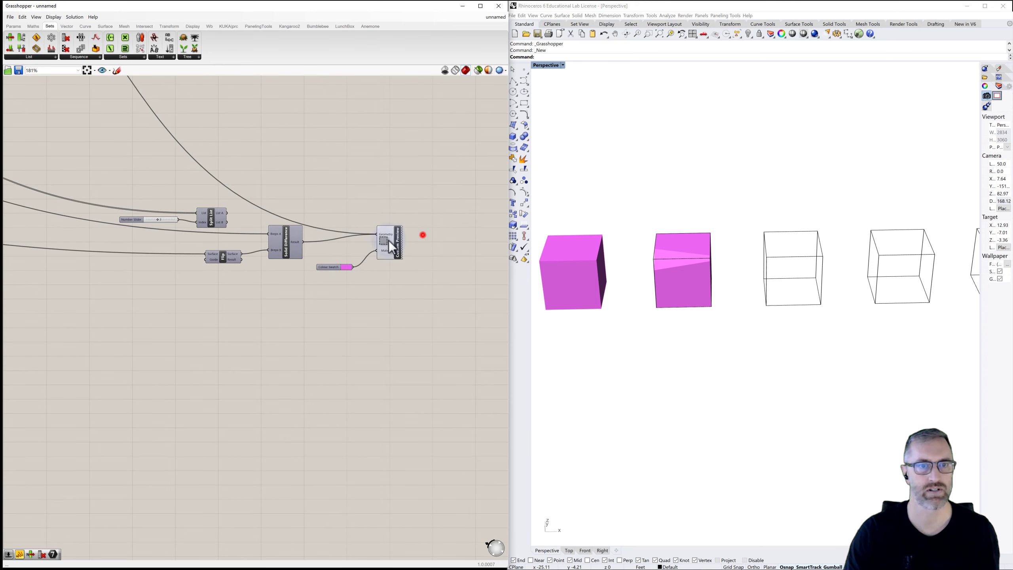
{"action": "left_click_drag", "start_coordinate": [422, 235], "coordinate": [286, 249]}
{"action": "left_click", "coordinate": [266, 196]}
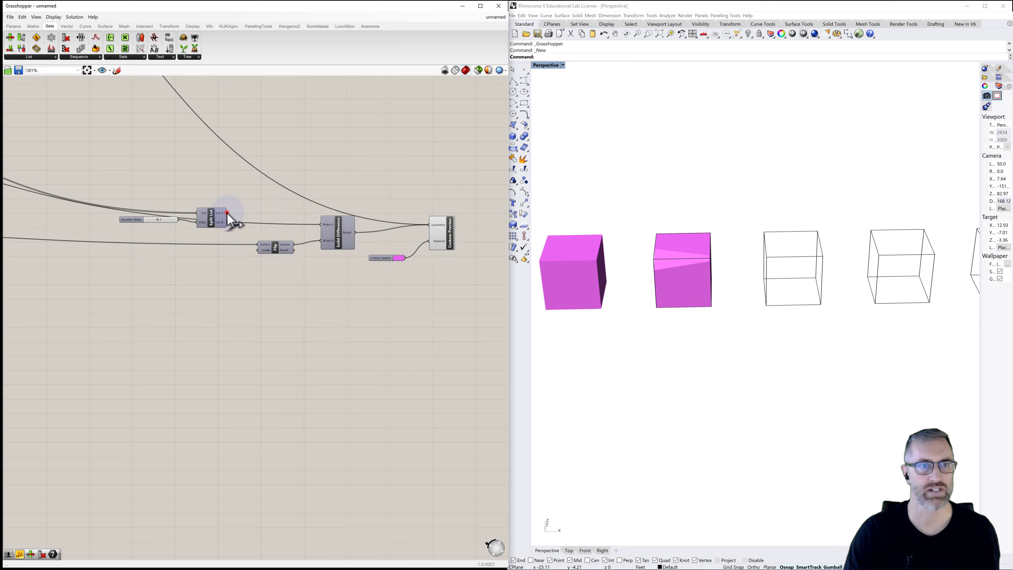
{"action": "left_click_drag", "start_coordinate": [227, 213], "coordinate": [257, 244]}
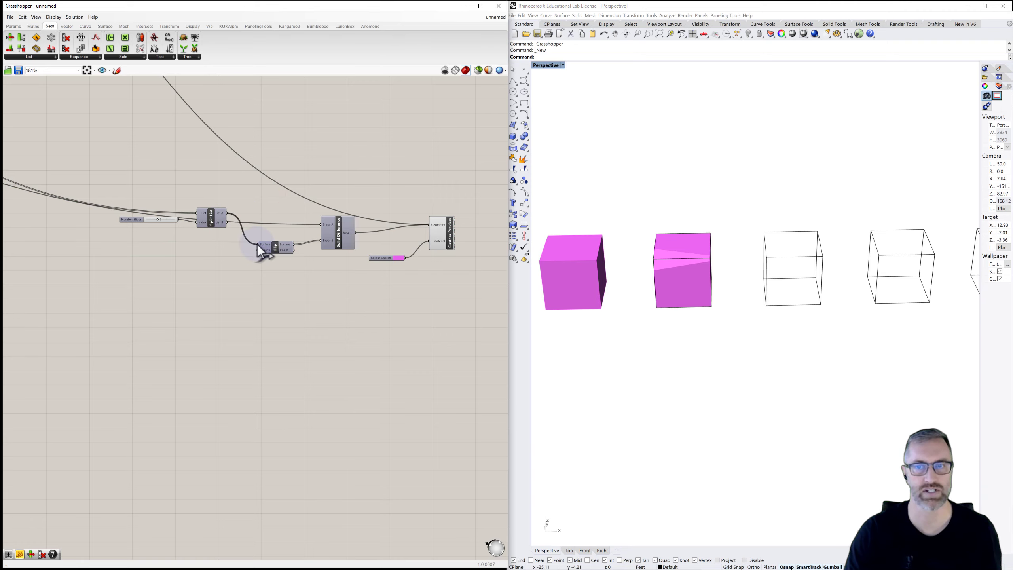
{"action": "left_click", "coordinate": [452, 241]}
{"action": "left_click", "coordinate": [451, 272]}
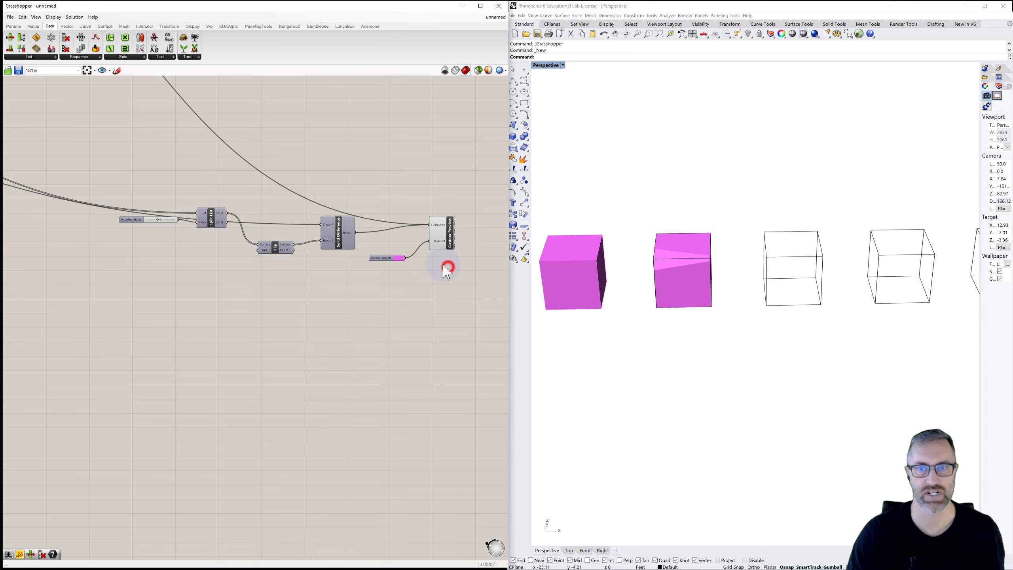
{"action": "left_click_drag", "start_coordinate": [135, 221], "coordinate": [129, 229]}
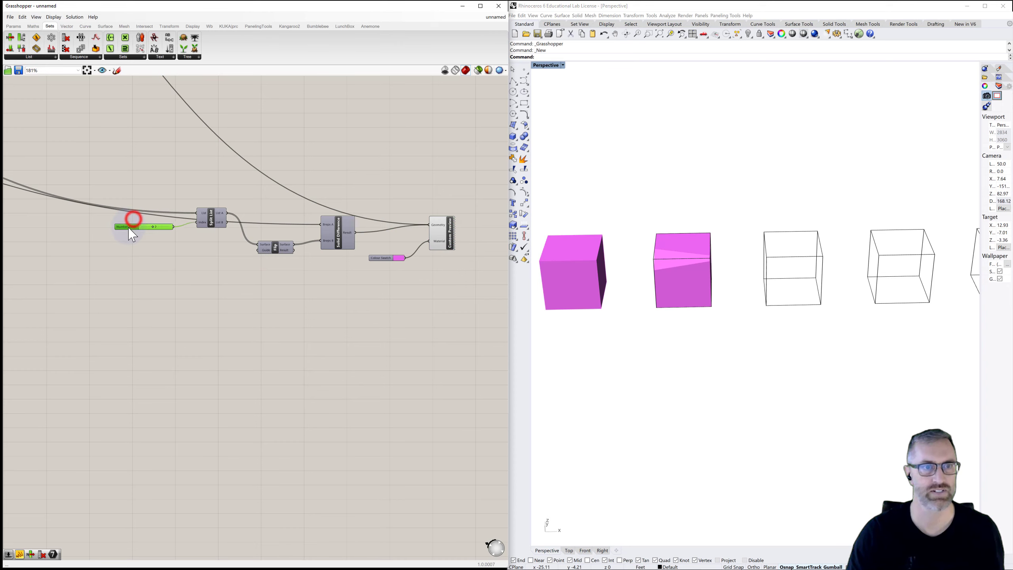
Add a Move component below the newest chain and shift its Custom Preview and Colour Swatch farther right
{"action": "scroll", "coordinate": [335, 283], "scroll_direction": "down", "scroll_amount": 2}
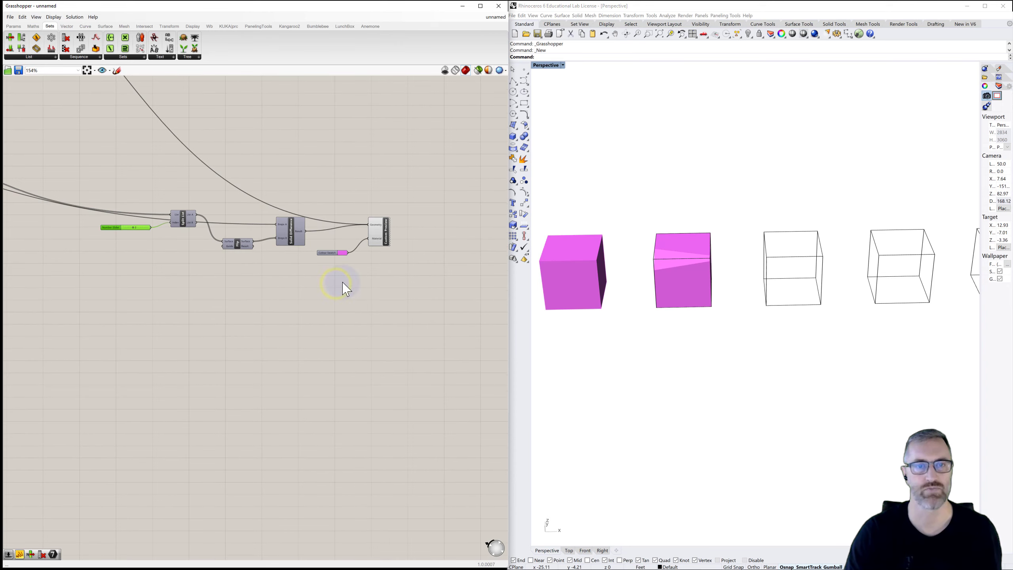
{"action": "double_click", "coordinate": [377, 293]}
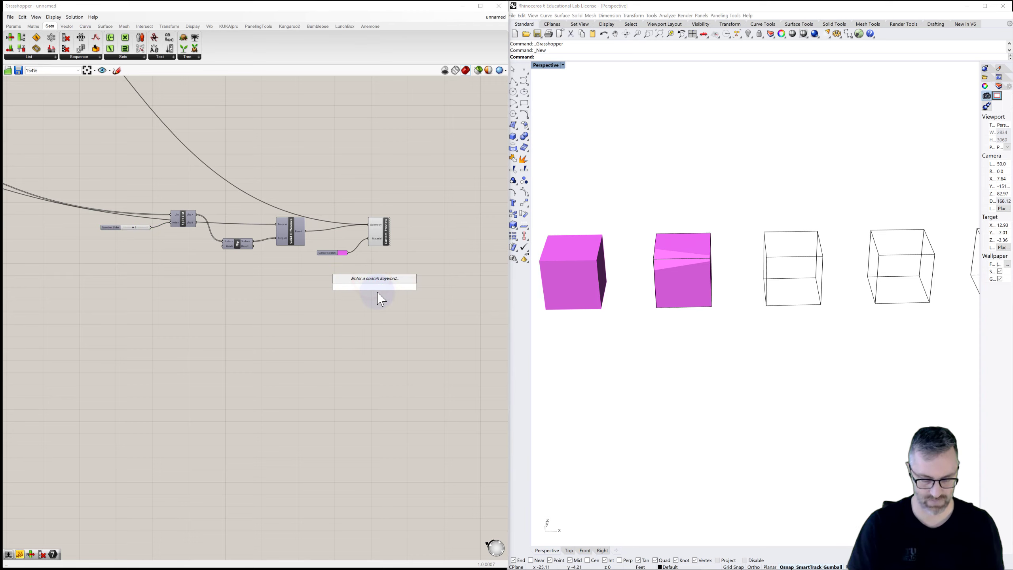
{"action": "type", "text": "move"}
{"action": "left_click", "coordinate": [378, 290]}
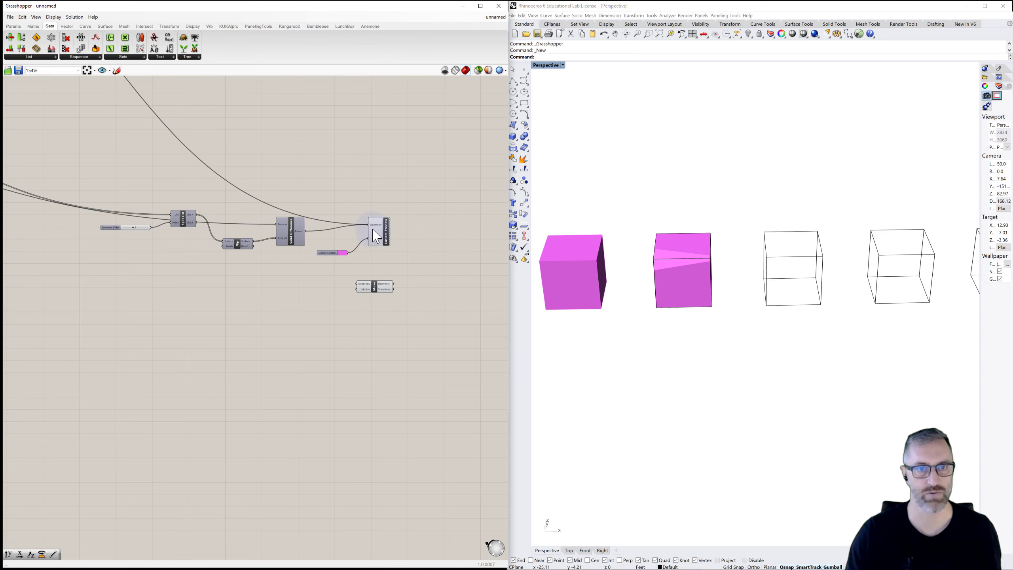
{"action": "left_click_drag", "start_coordinate": [427, 216], "coordinate": [425, 259]}
Place Move after the newest Solid Difference and route the Result output through Move's Geometry into Custom Preview, replacing its existing Geometry inputs
{"action": "left_click", "coordinate": [375, 286]}
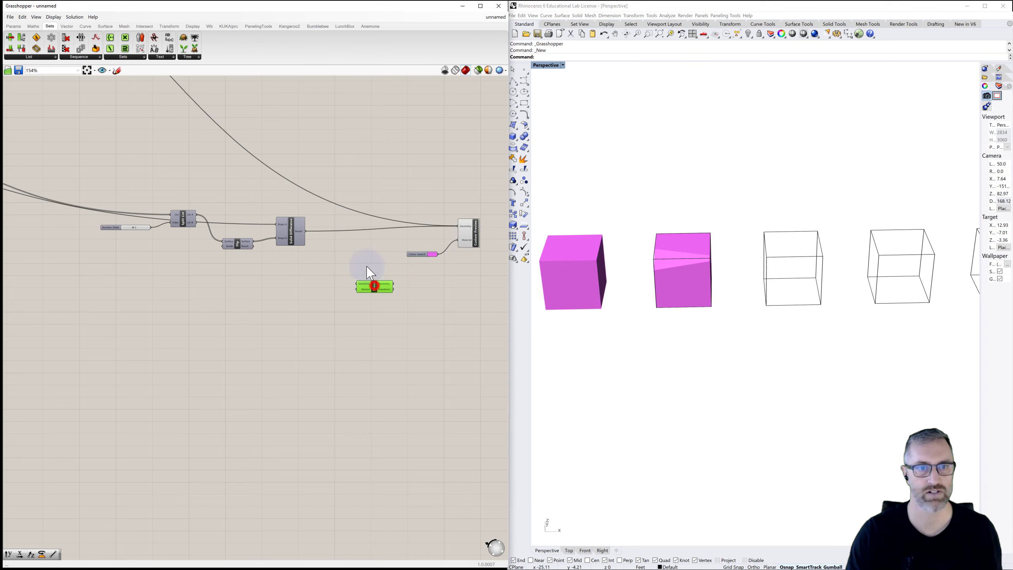
{"action": "left_click_drag", "start_coordinate": [374, 286], "coordinate": [352, 253]}
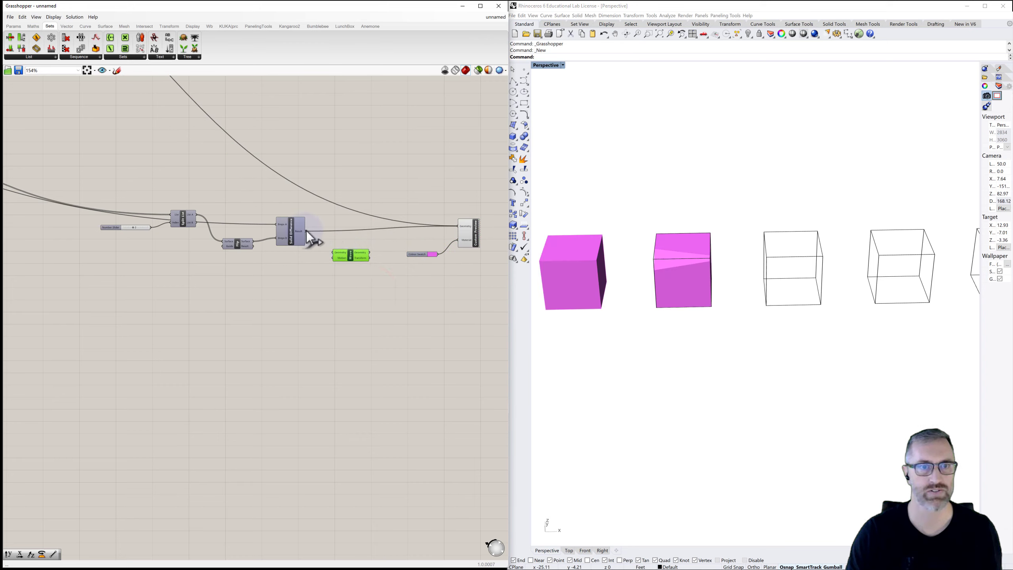
{"action": "left_click_drag", "start_coordinate": [306, 231], "coordinate": [458, 226]}
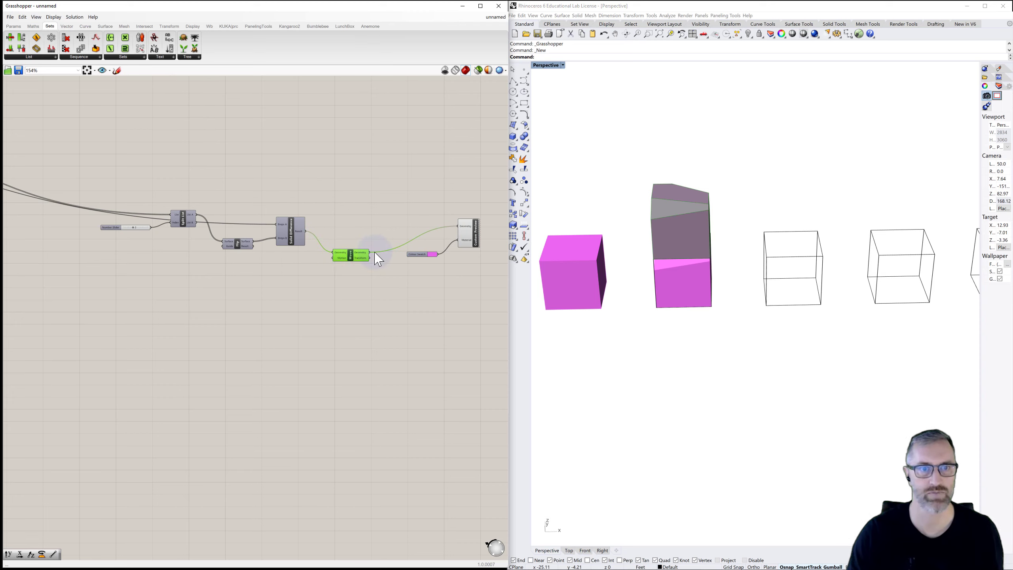
Add a Unit X vector component below Solid Difference and connect its Unit vector output to Move's Motion input
{"action": "double_click", "coordinate": [315, 279]}
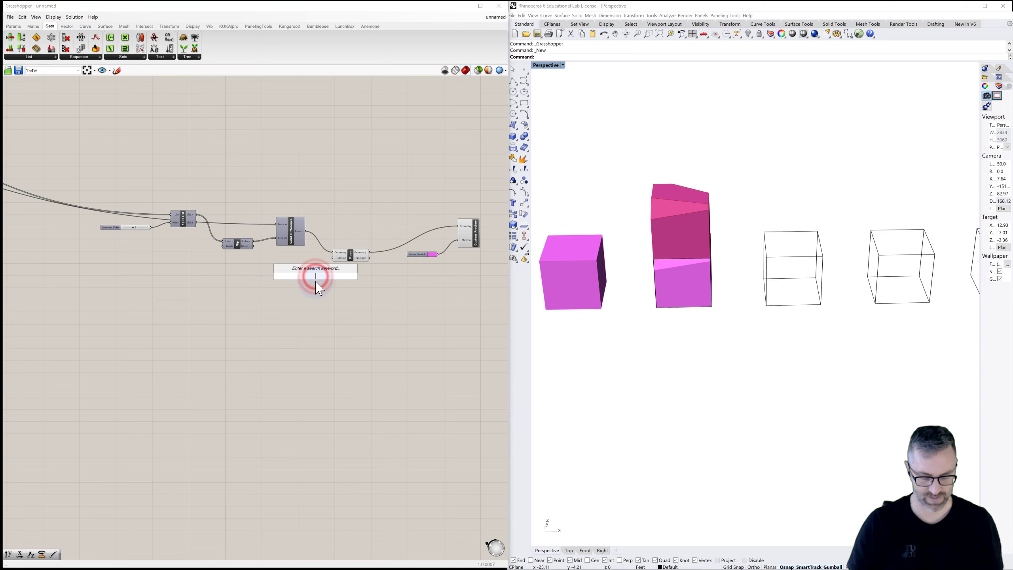
{"action": "type", "text": "unit x"}
{"action": "key", "text": "Return"}
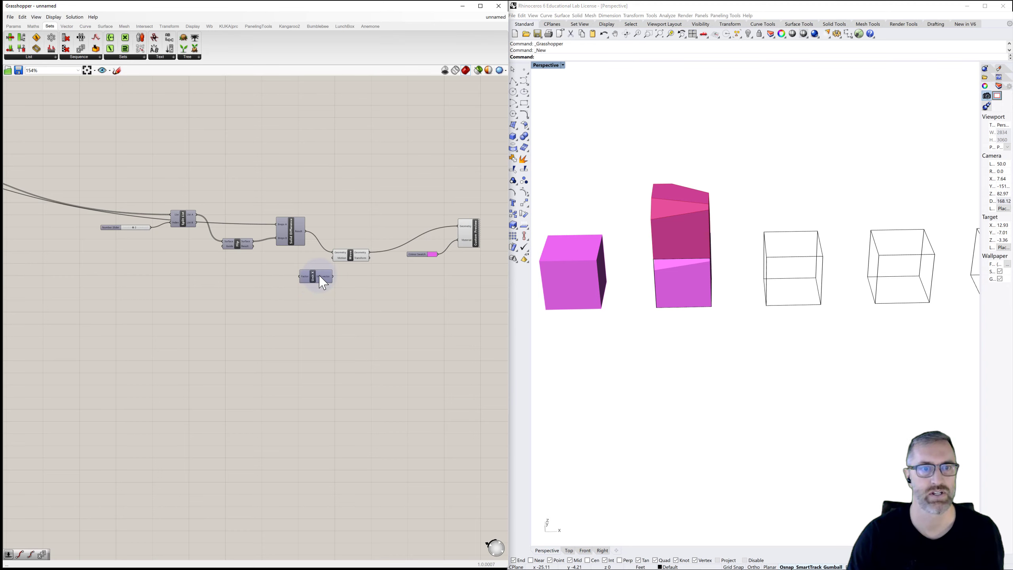
{"action": "left_click_drag", "start_coordinate": [302, 278], "coordinate": [333, 258]}
{"action": "right_click_drag", "start_coordinate": [280, 283], "coordinate": [312, 284]}
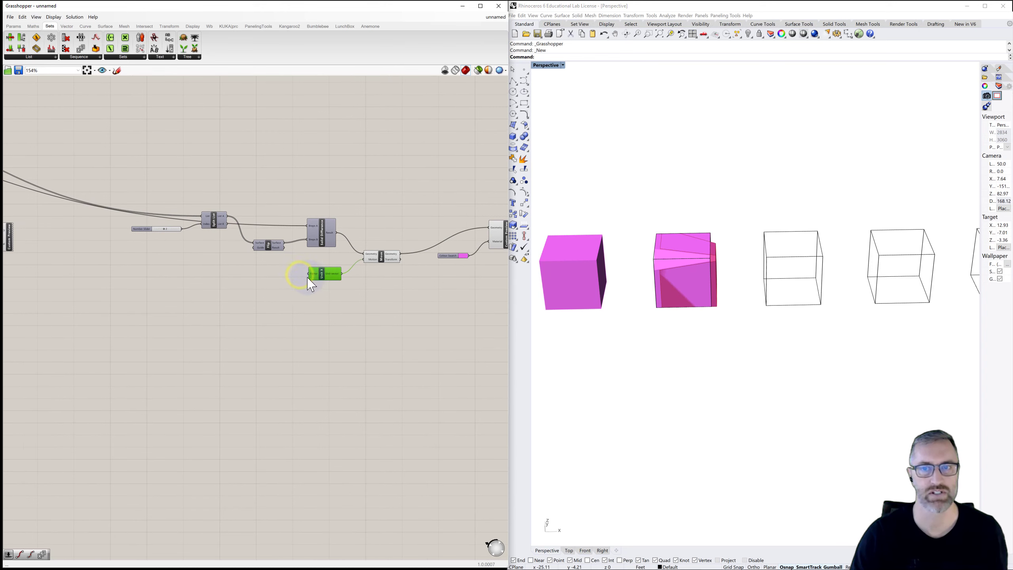
Add a number slider set to 20 and connect it to the Factor input of Unit X
{"action": "scroll", "coordinate": [282, 271], "scroll_direction": "up", "scroll_amount": 3}
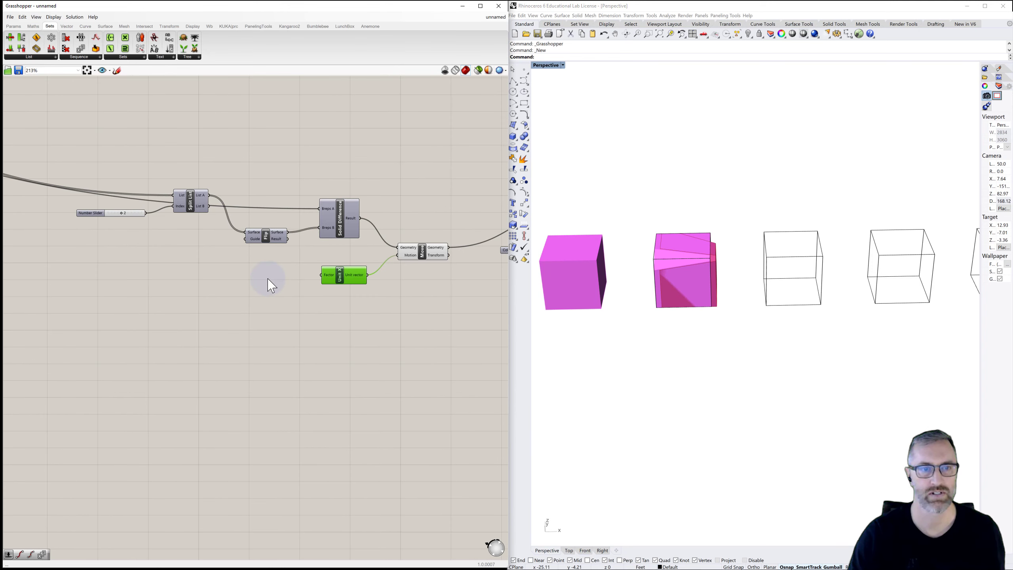
{"action": "double_click", "coordinate": [268, 279]}
{"action": "type", "text": "20"}
{"action": "key", "text": "Return"}
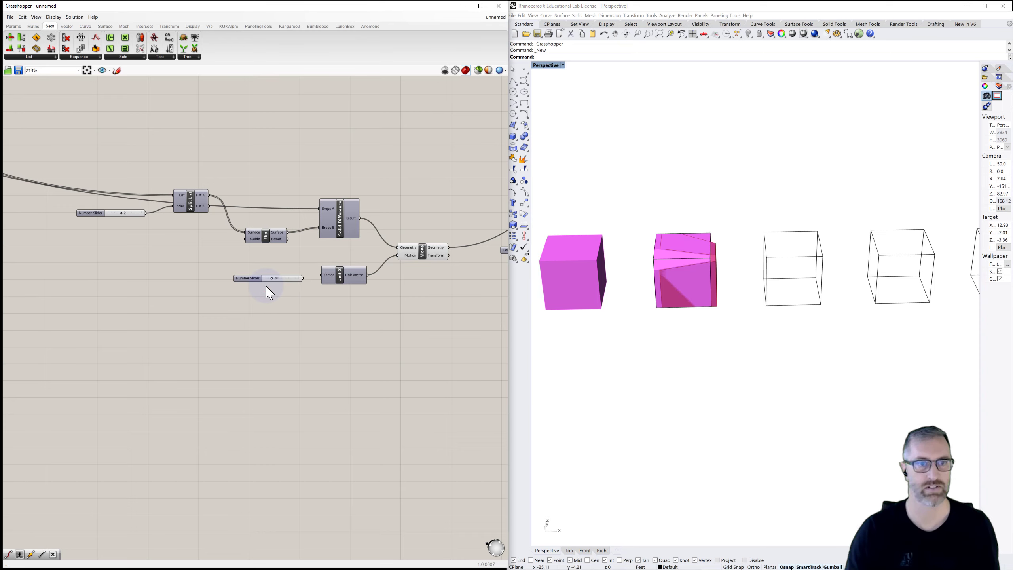
{"action": "left_click_drag", "start_coordinate": [303, 279], "coordinate": [321, 274]}
{"action": "right_click_drag", "start_coordinate": [733, 333], "coordinate": [603, 325]}
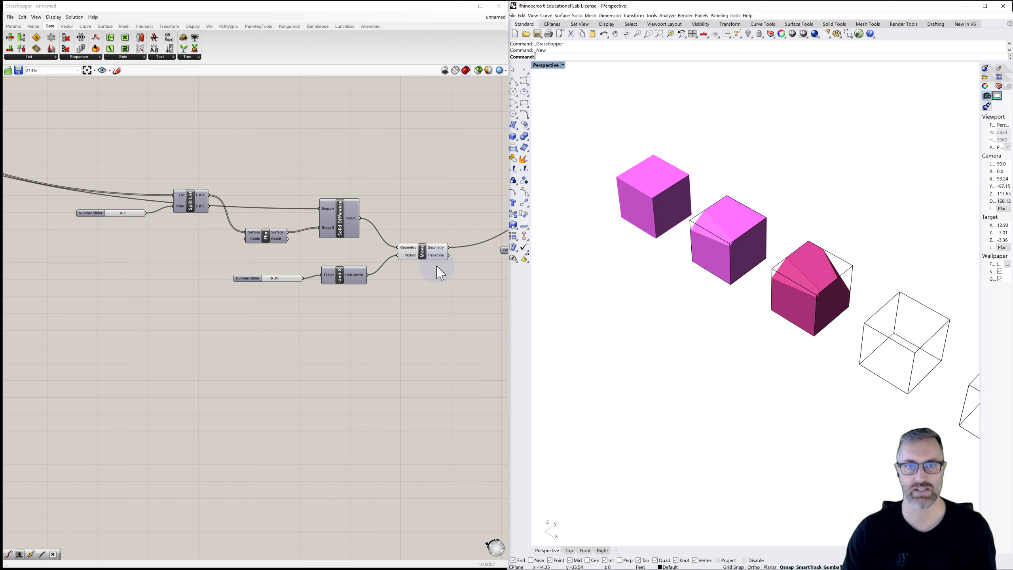
Examine the moved cutting stage in the viewport and its Move, Unit X and Solid Difference chain, including the Breps A input
{"action": "left_click", "coordinate": [426, 255]}
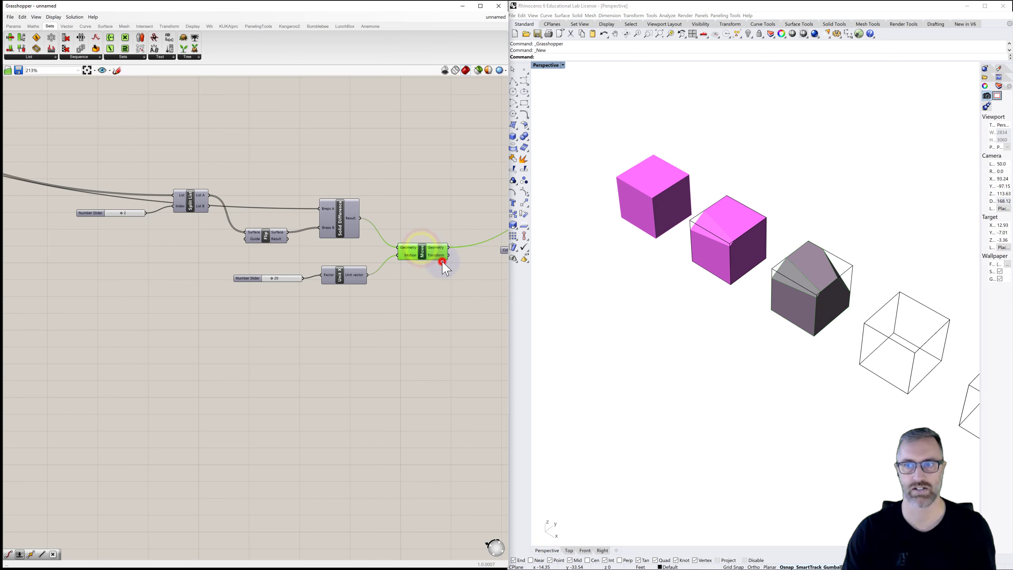
{"action": "left_click", "coordinate": [442, 262]}
{"action": "right_click_drag", "start_coordinate": [739, 310], "coordinate": [766, 311]}
{"action": "scroll", "coordinate": [431, 306], "scroll_direction": "down", "scroll_amount": 2}
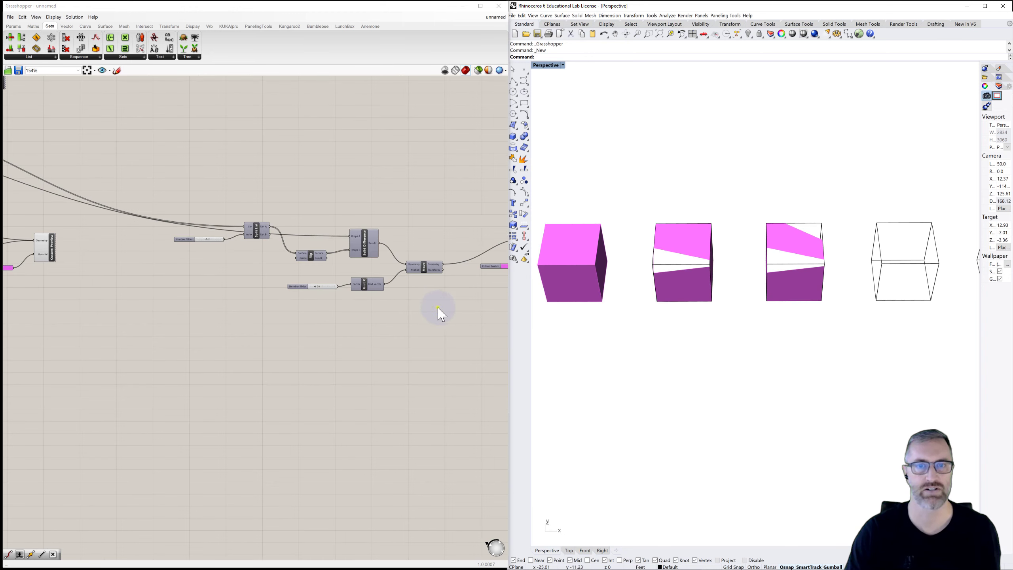
{"action": "right_click_drag", "start_coordinate": [438, 307], "coordinate": [328, 307]}
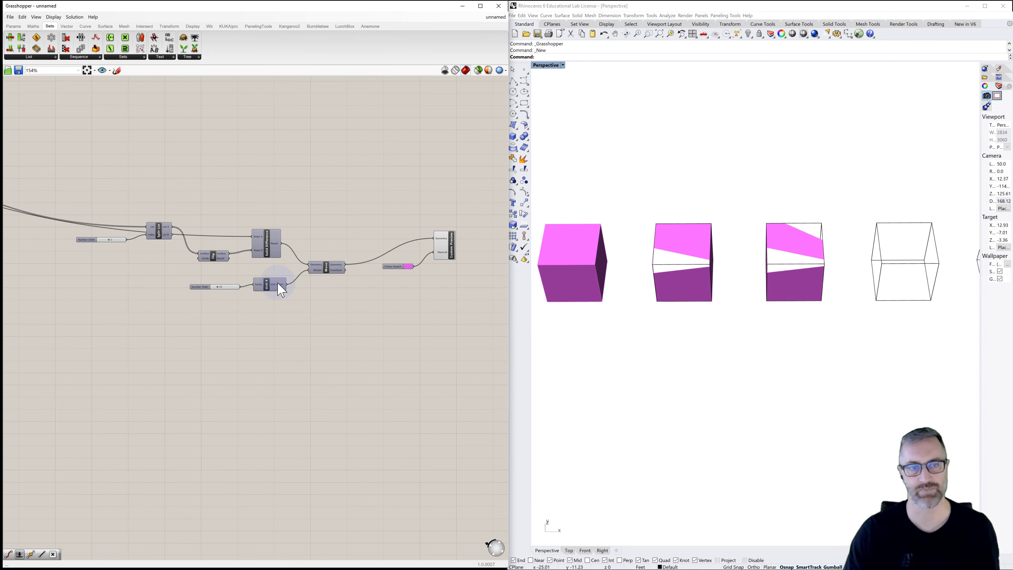
{"action": "left_click_drag", "start_coordinate": [211, 279], "coordinate": [207, 280]}
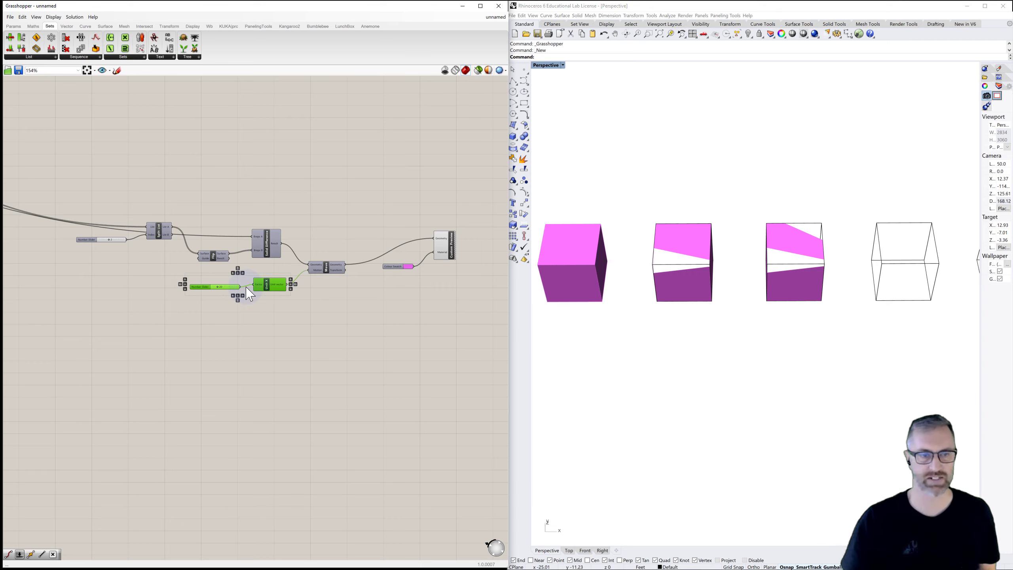
{"action": "left_click", "coordinate": [324, 323]}
{"action": "right_click_drag", "start_coordinate": [345, 344], "coordinate": [375, 327]}
{"action": "scroll", "coordinate": [318, 330], "scroll_direction": "down", "scroll_amount": 5}
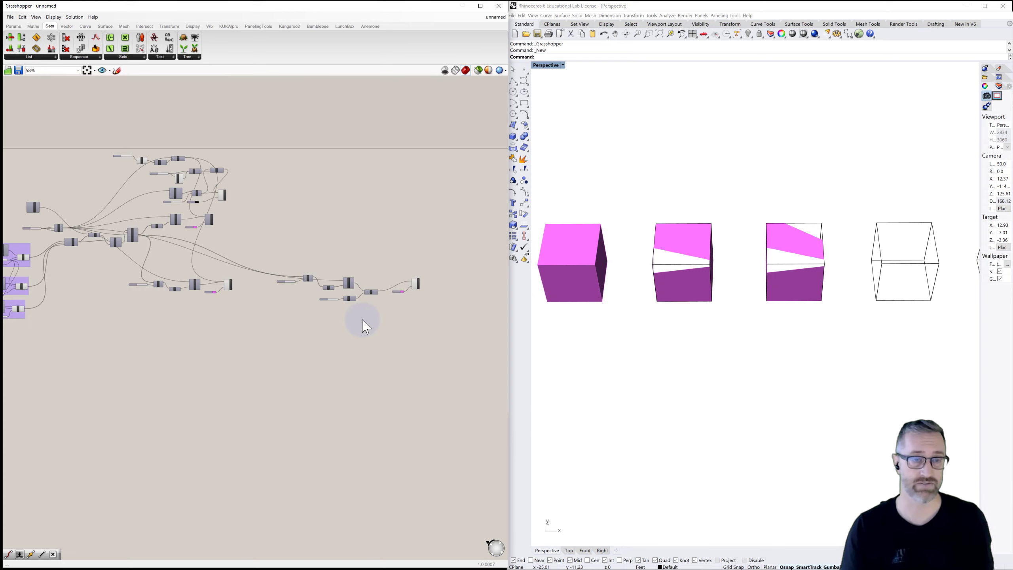
{"action": "scroll", "coordinate": [339, 295], "scroll_direction": "up", "scroll_amount": 6}
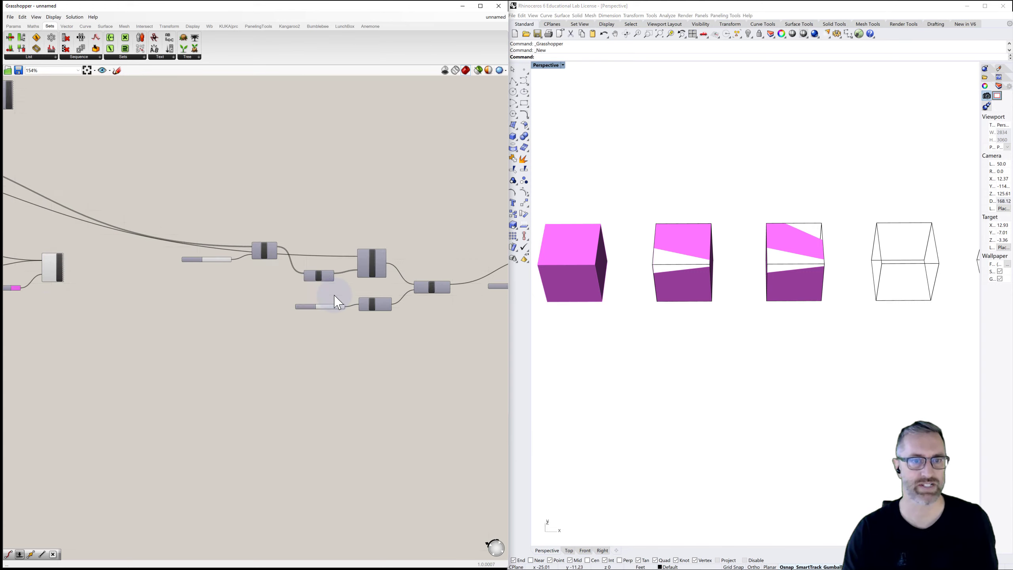
{"action": "right_click_drag", "start_coordinate": [347, 303], "coordinate": [282, 290]}
{"action": "right_click_drag", "start_coordinate": [374, 292], "coordinate": [309, 288]}
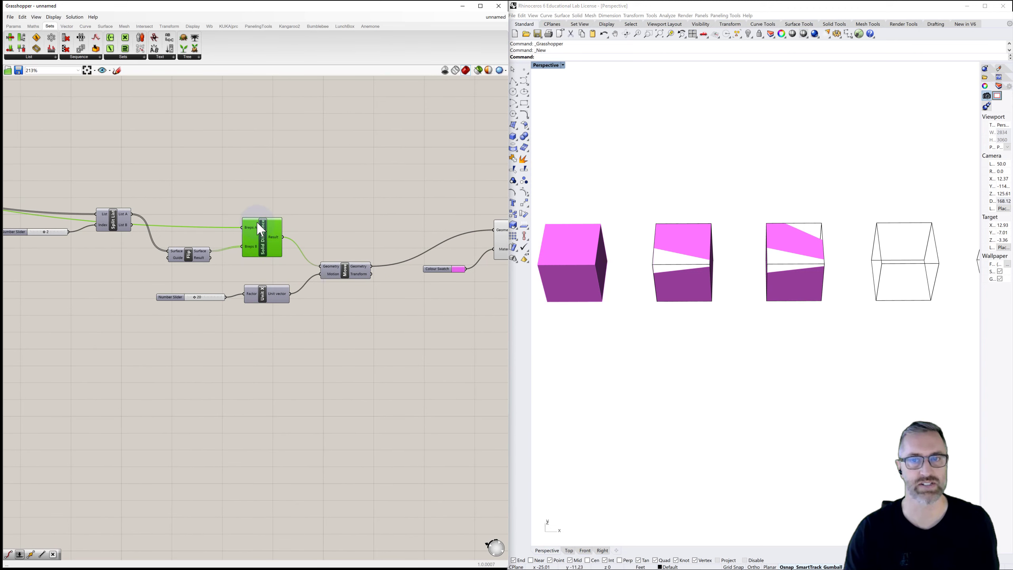
{"action": "mouse_move", "coordinate": [260, 230]}
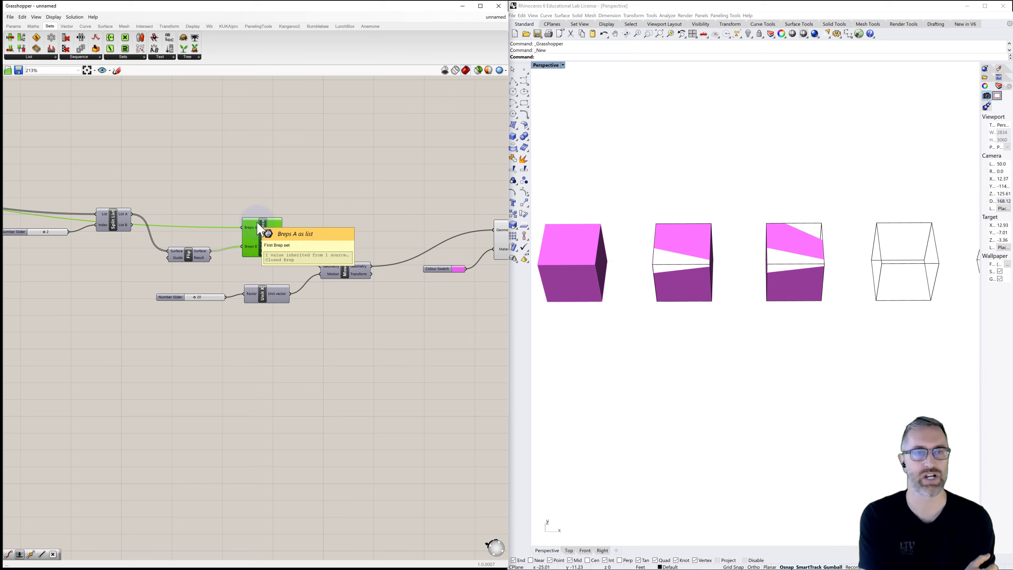
Add a Volume component above Move and feed its Geometry input from the newest Solid Difference's Result
{"action": "double_click", "coordinate": [288, 186]}
{"action": "type", "text": "volume"}
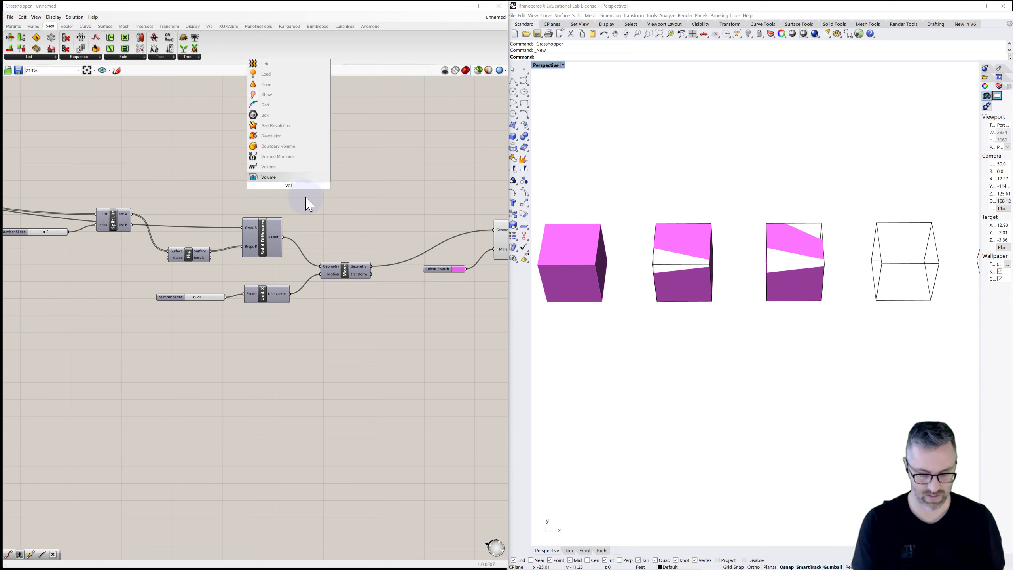
{"action": "left_click", "coordinate": [277, 170]}
{"action": "left_click_drag", "start_coordinate": [288, 187], "coordinate": [335, 194]}
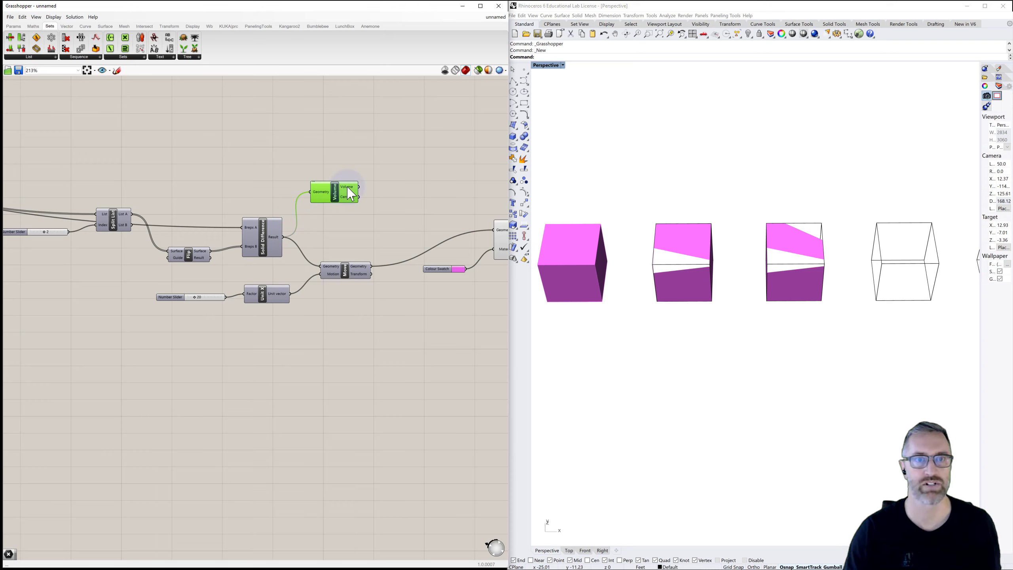
{"action": "mouse_move", "coordinate": [349, 204]}
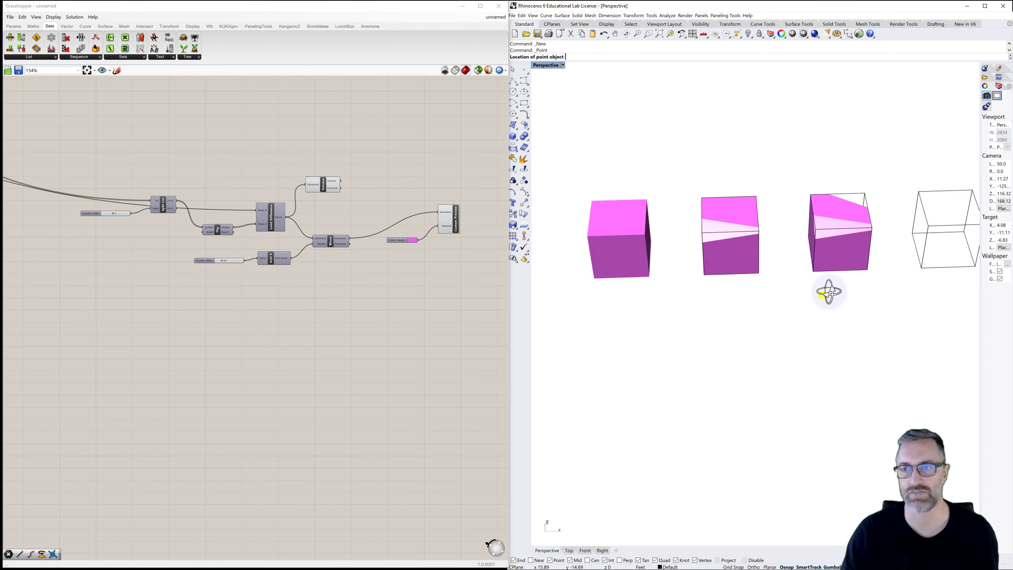
Switch to Rhino to place a point in front of the third box, and shift Grasshopper's Volume component slightly upward
{"action": "right_click_drag", "start_coordinate": [828, 290], "coordinate": [825, 303]}
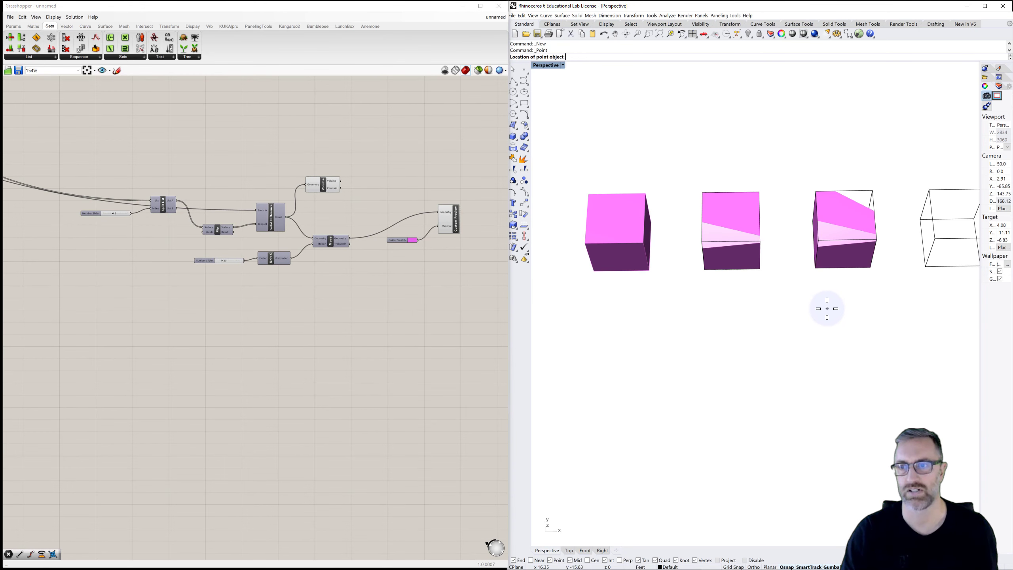
{"action": "left_click", "coordinate": [826, 306]}
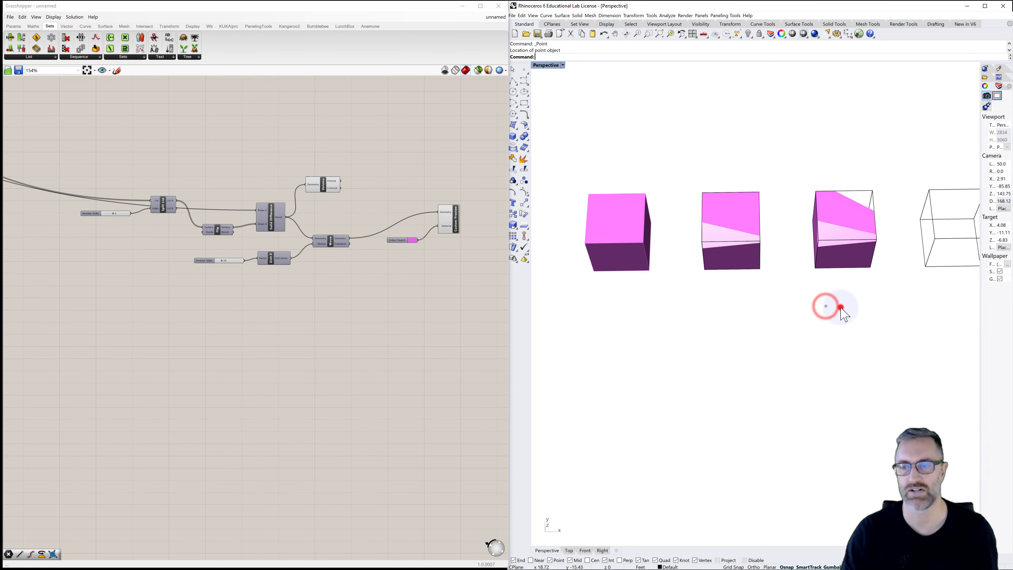
{"action": "right_click_drag", "start_coordinate": [468, 255], "coordinate": [427, 251]}
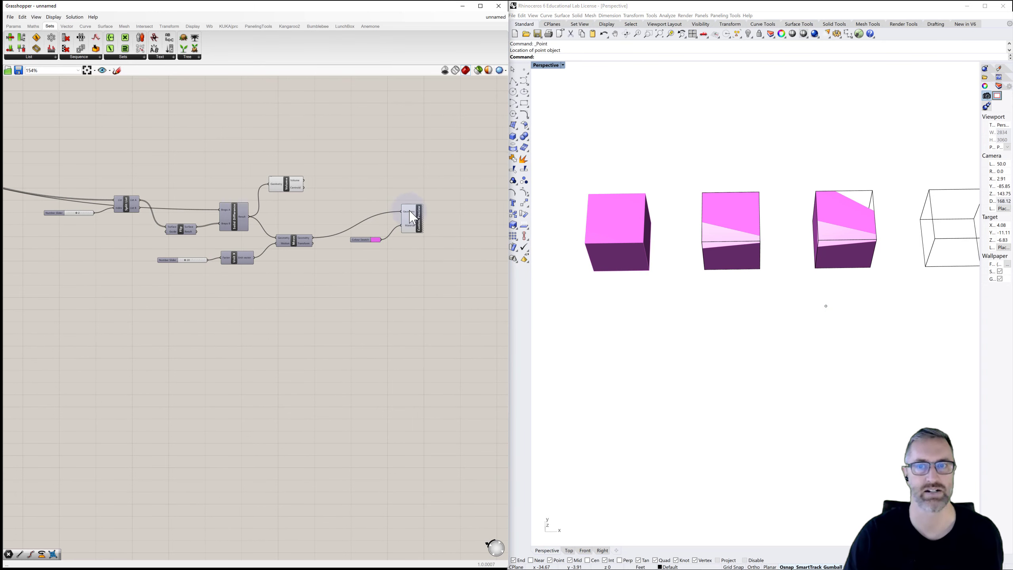
{"action": "left_click_drag", "start_coordinate": [291, 193], "coordinate": [297, 186]}
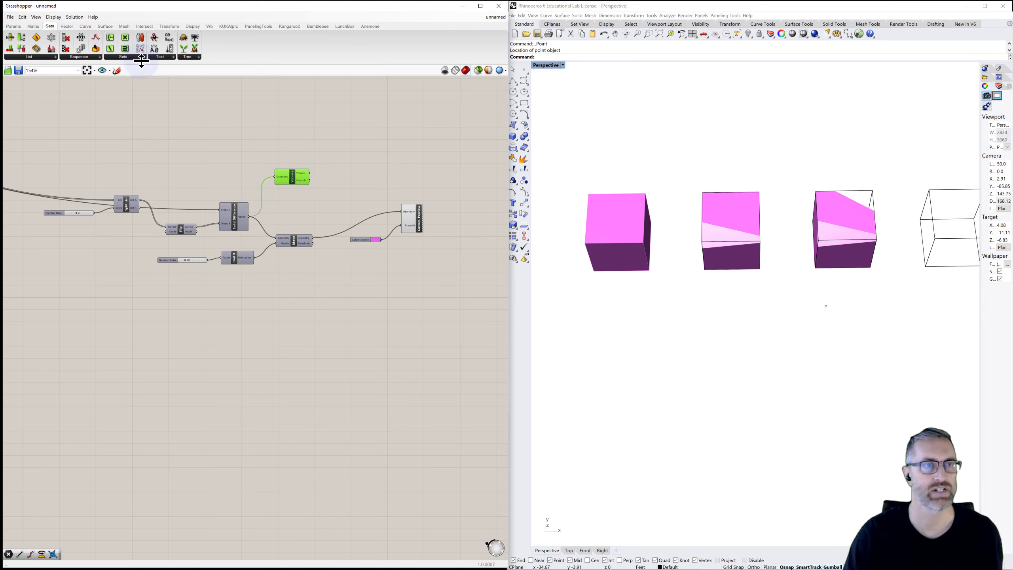
{"action": "left_click", "coordinate": [161, 57]}
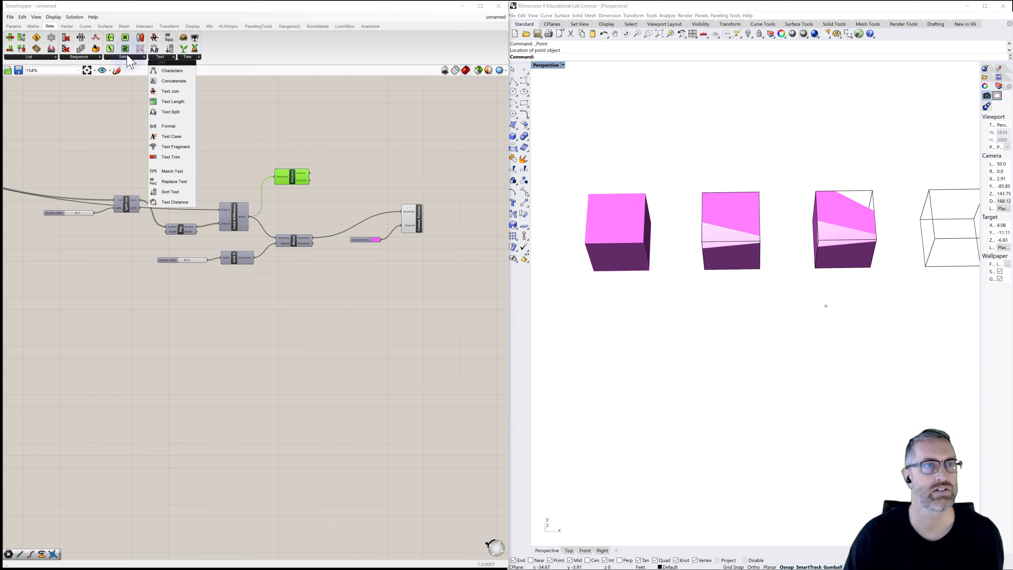
{"action": "left_click", "coordinate": [193, 26]}
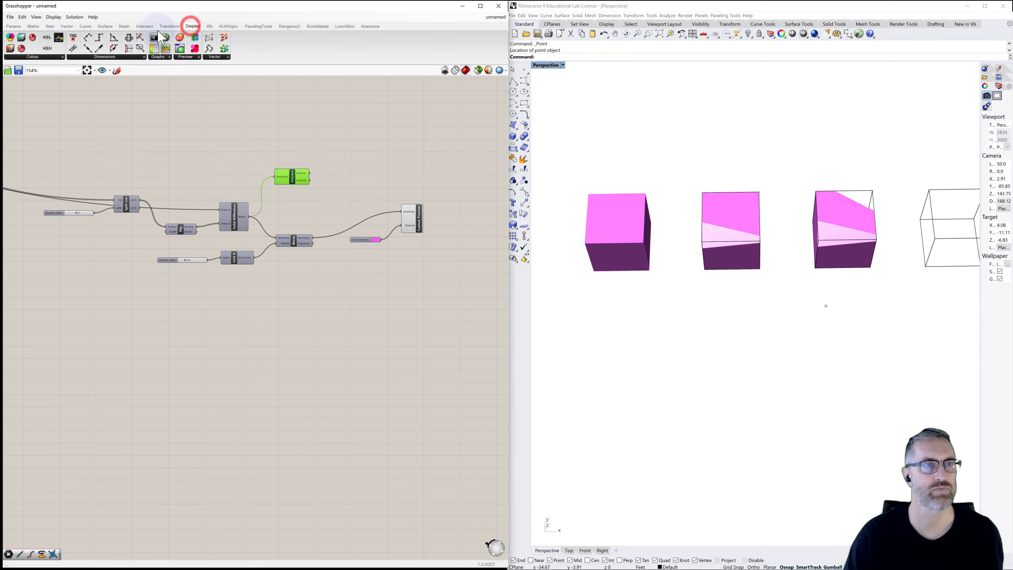
{"action": "left_click", "coordinate": [108, 57]}
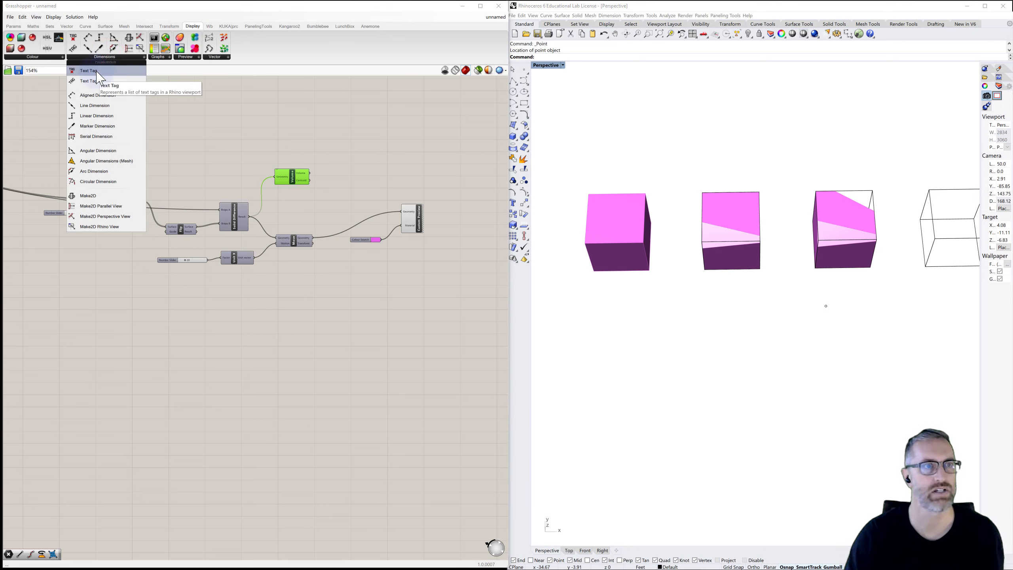
{"action": "left_click_drag", "start_coordinate": [97, 82], "coordinate": [357, 183]}
{"action": "scroll", "coordinate": [361, 192], "scroll_direction": "up", "scroll_amount": 5}
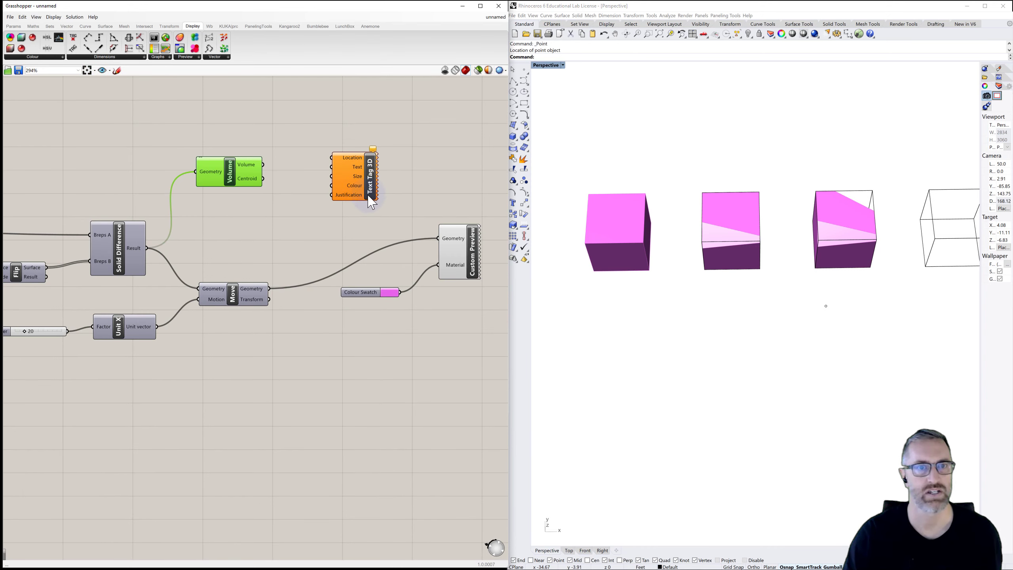
{"action": "left_click", "coordinate": [375, 173]}
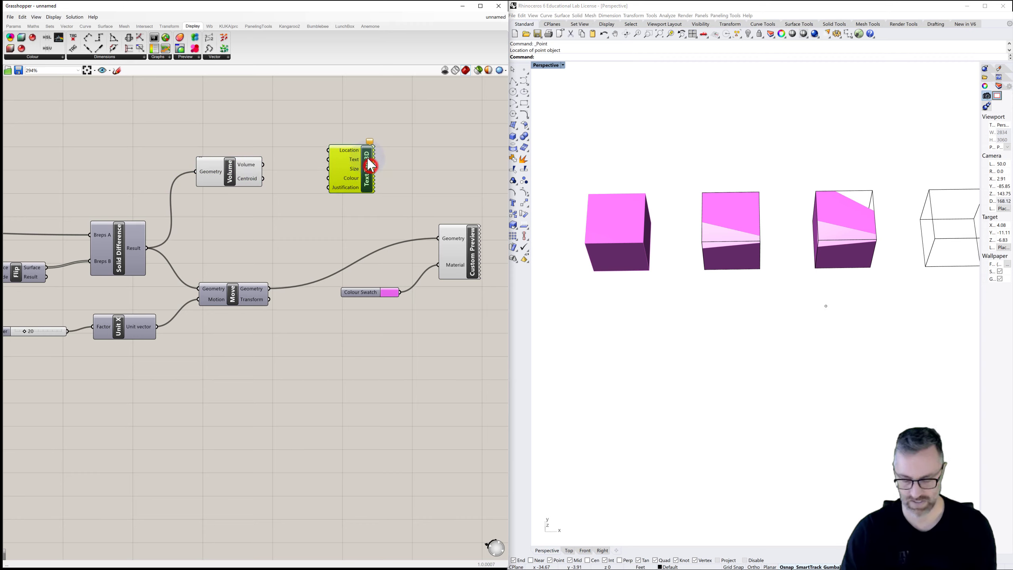
{"action": "key", "text": "Delete"}
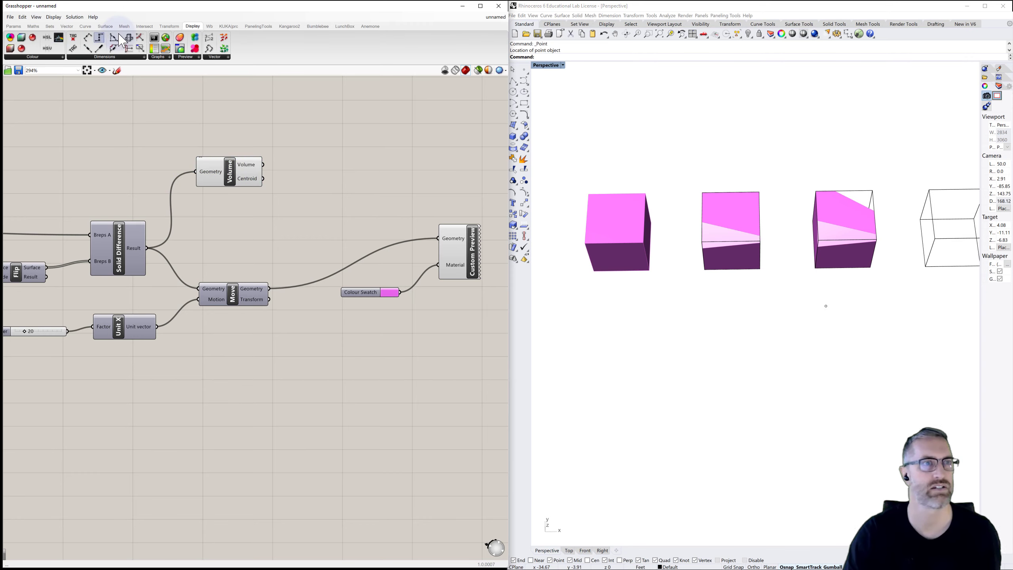
Add a Text Tag component beside Volume and connect the Volume output to its Text input
{"action": "left_click", "coordinate": [90, 56]}
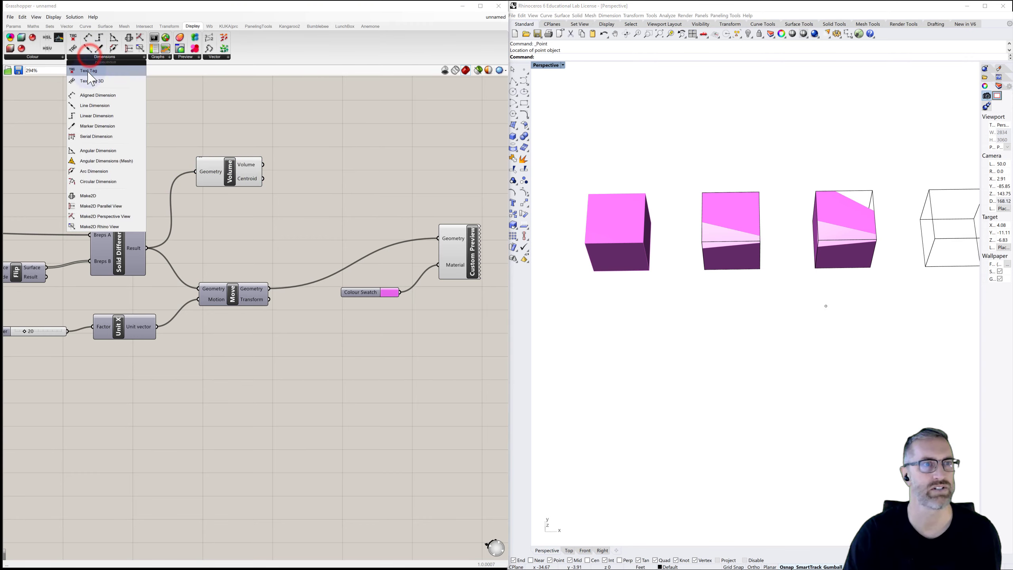
{"action": "left_click_drag", "start_coordinate": [85, 70], "coordinate": [350, 182]}
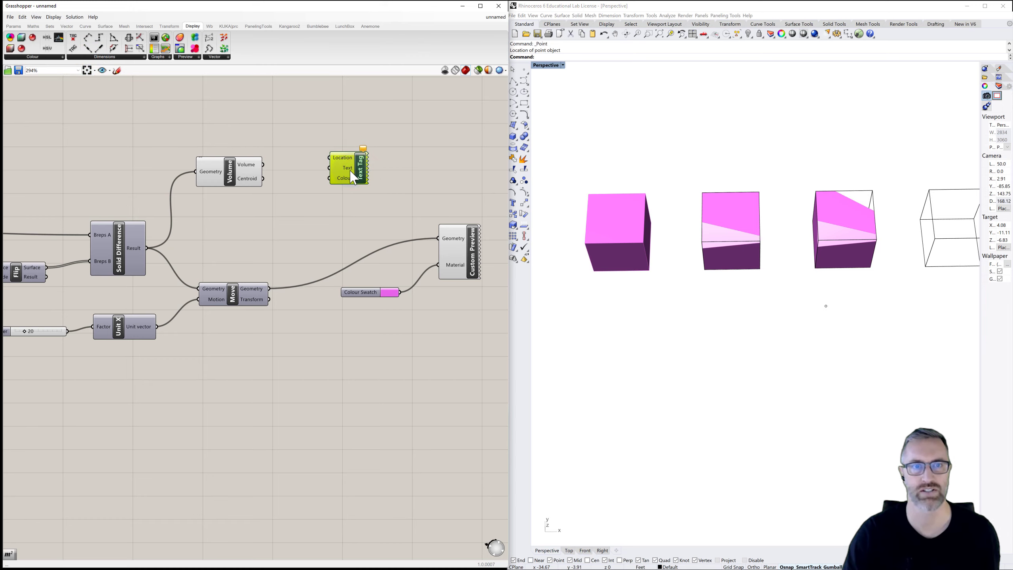
{"action": "left_click_drag", "start_coordinate": [263, 164], "coordinate": [352, 170]}
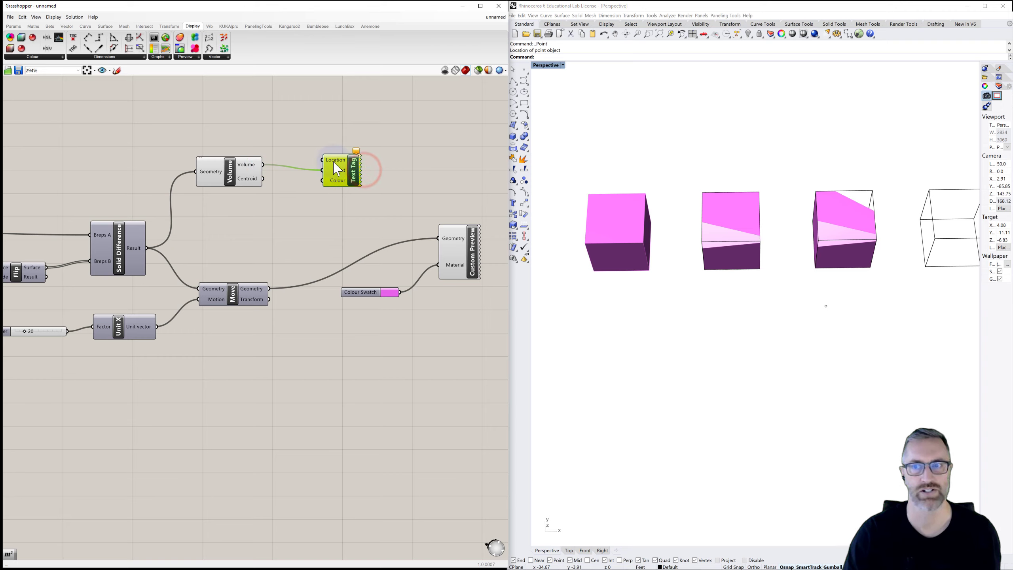
Add a Point parameter near Text Tag and reference the Rhino point in front of the third box as its single point
{"action": "double_click", "coordinate": [292, 144]}
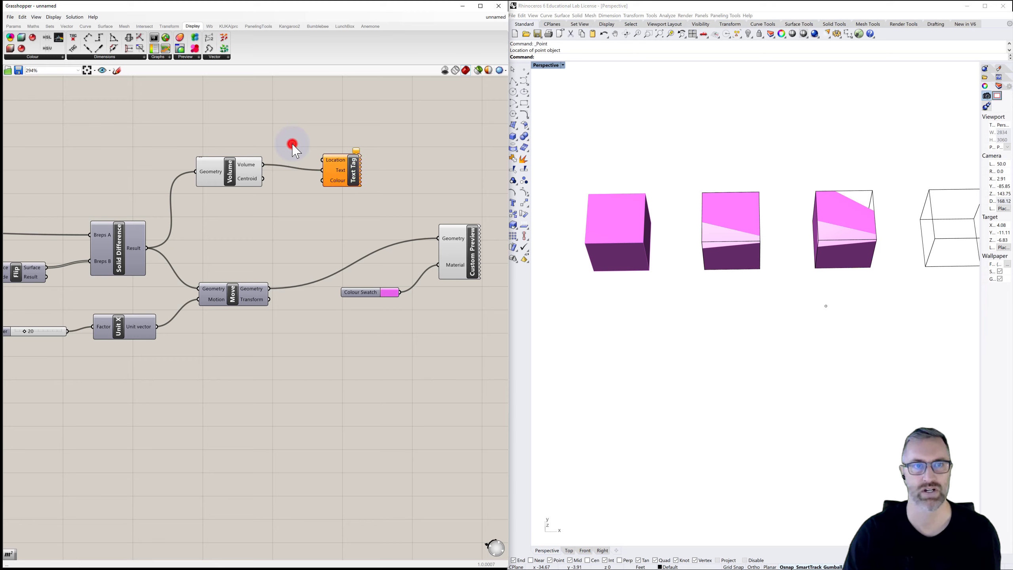
{"action": "type", "text": "point"}
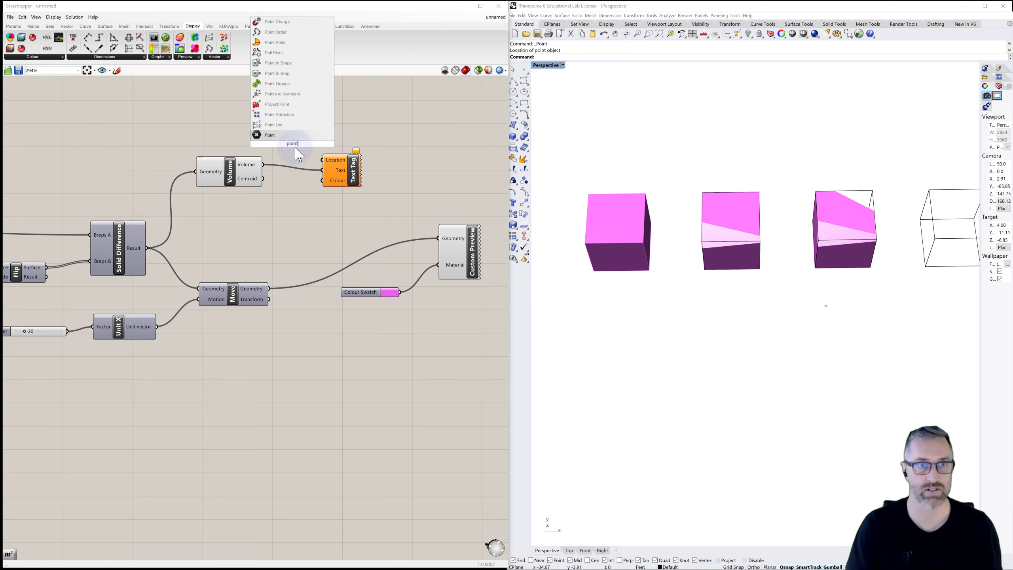
{"action": "key", "text": "Return"}
{"action": "right_click", "coordinate": [293, 151]}
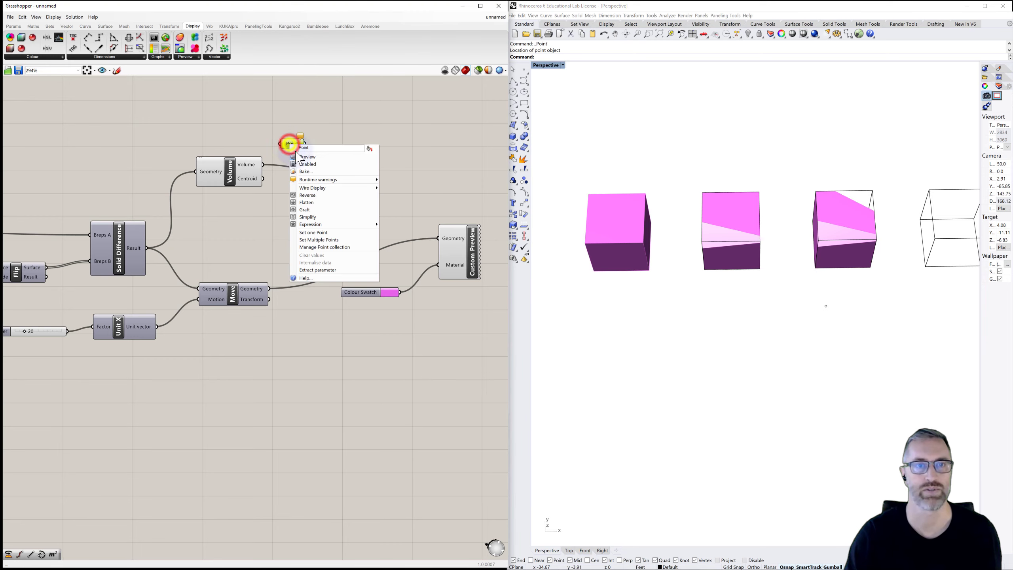
{"action": "left_click", "coordinate": [309, 233]}
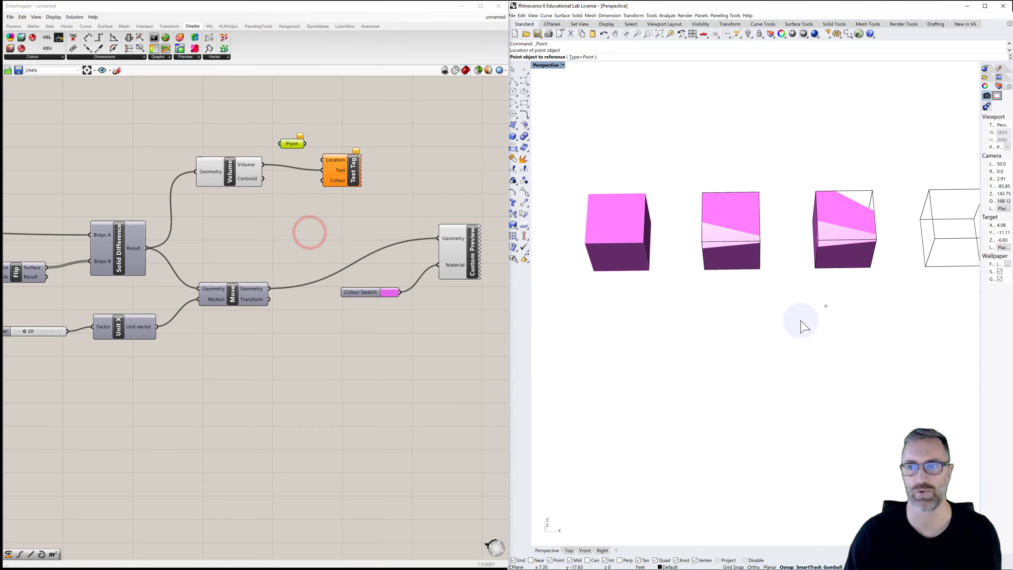
{"action": "left_click", "coordinate": [826, 306]}
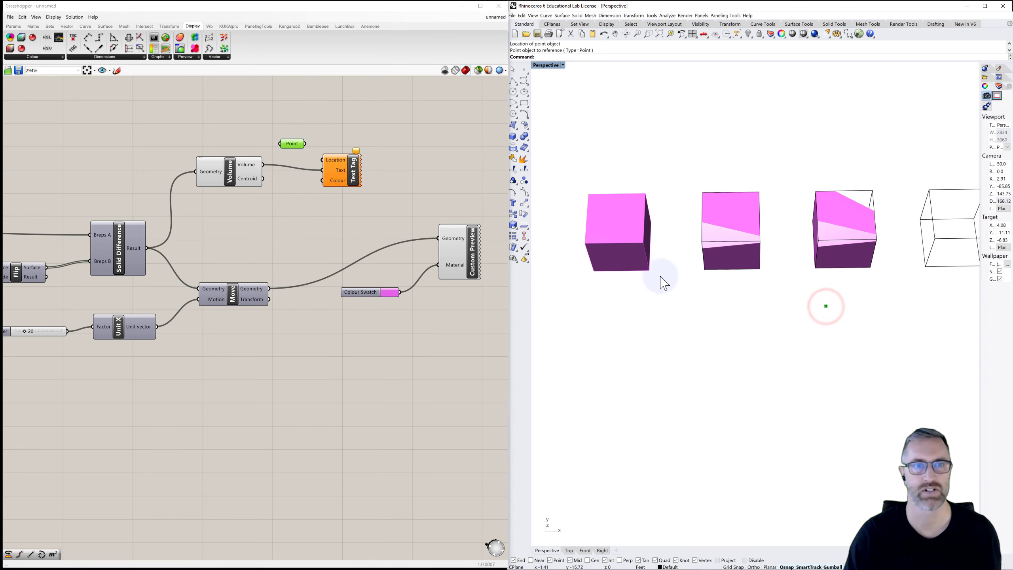
Connect the Point parameter to Text Tag's Location input and hide the referenced point in Rhino
{"action": "left_click_drag", "start_coordinate": [309, 151], "coordinate": [321, 160]}
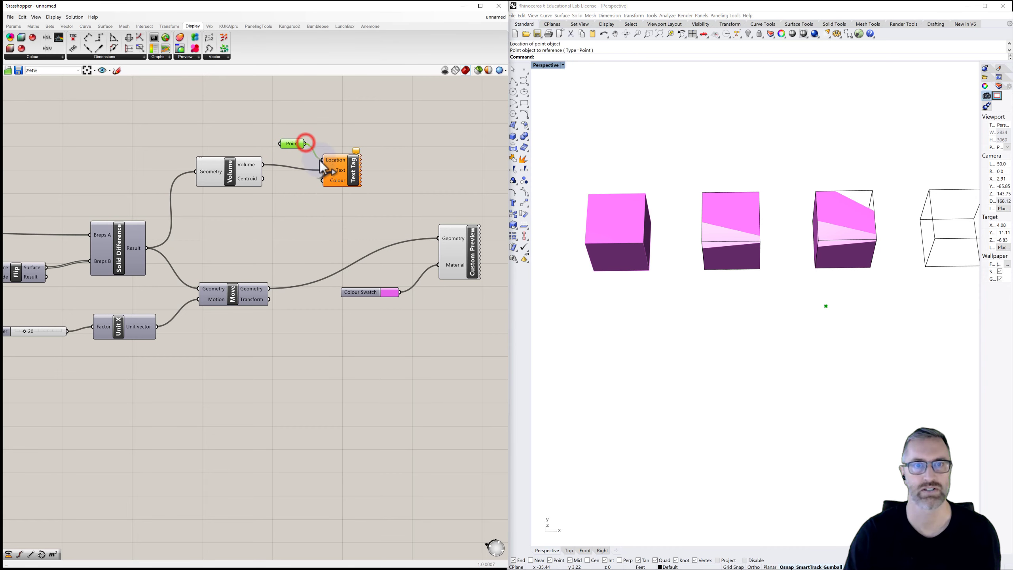
{"action": "left_click", "coordinate": [416, 149]}
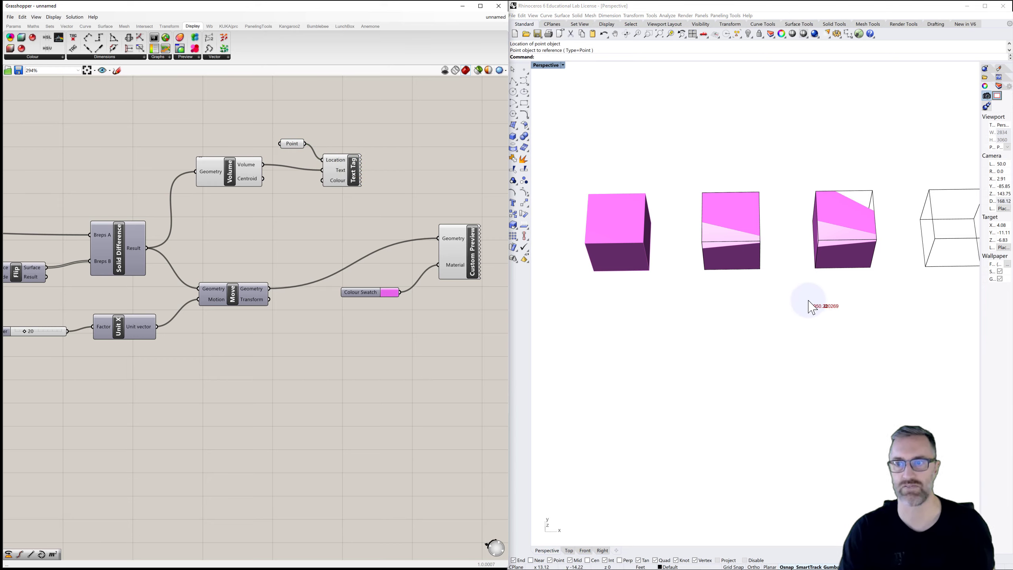
{"action": "left_click", "coordinate": [826, 306]}
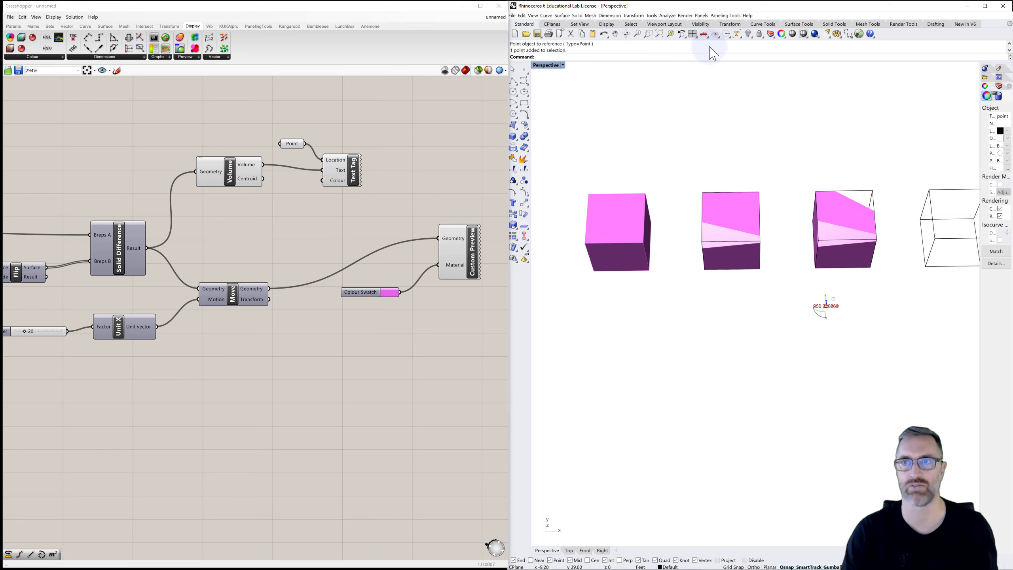
{"action": "left_click", "coordinate": [749, 34]}
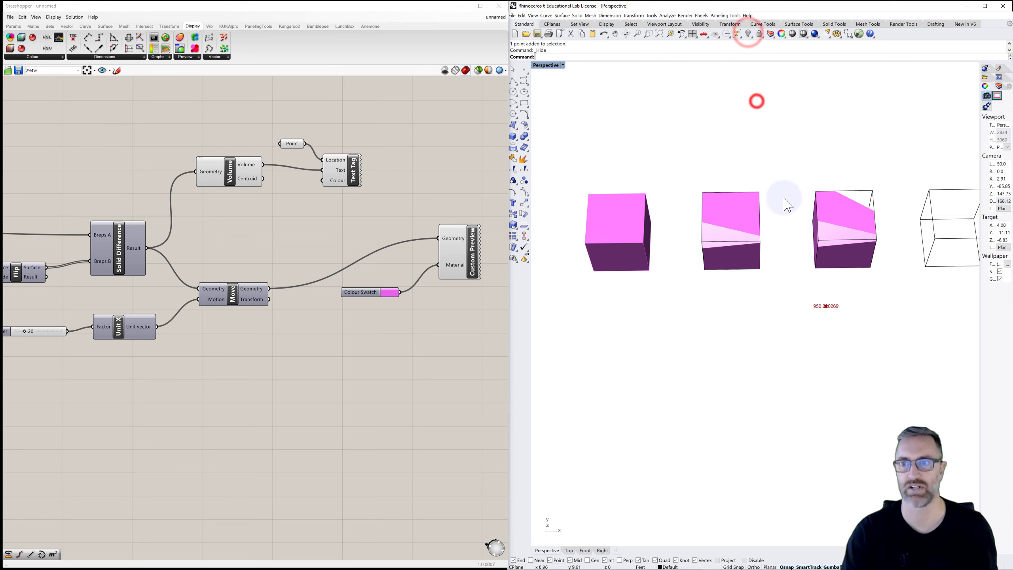
Turn off the preview of the Point parameter in Grasshopper
{"action": "left_click", "coordinate": [315, 131]}
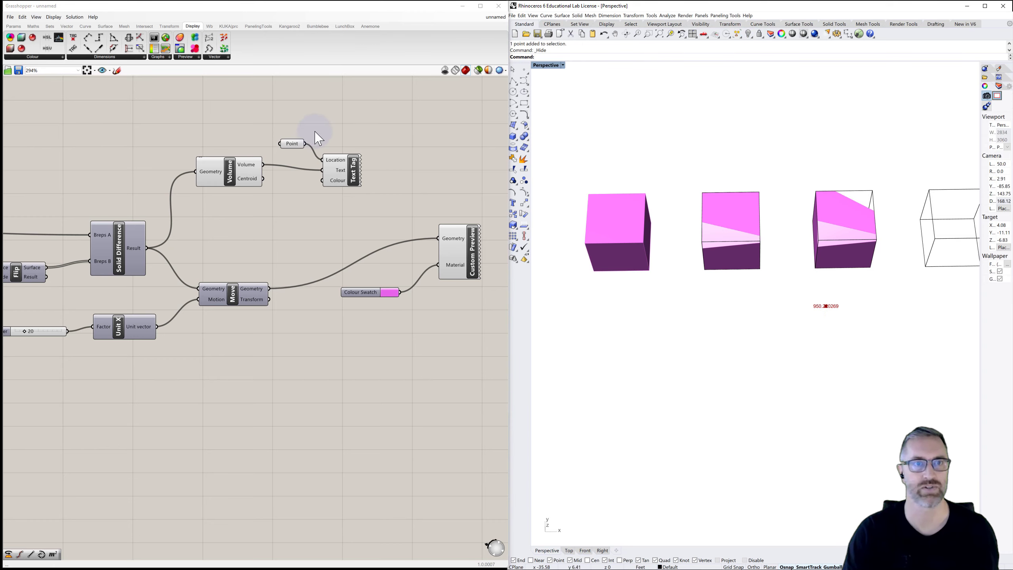
{"action": "right_click", "coordinate": [294, 145]}
{"action": "left_click", "coordinate": [385, 118]}
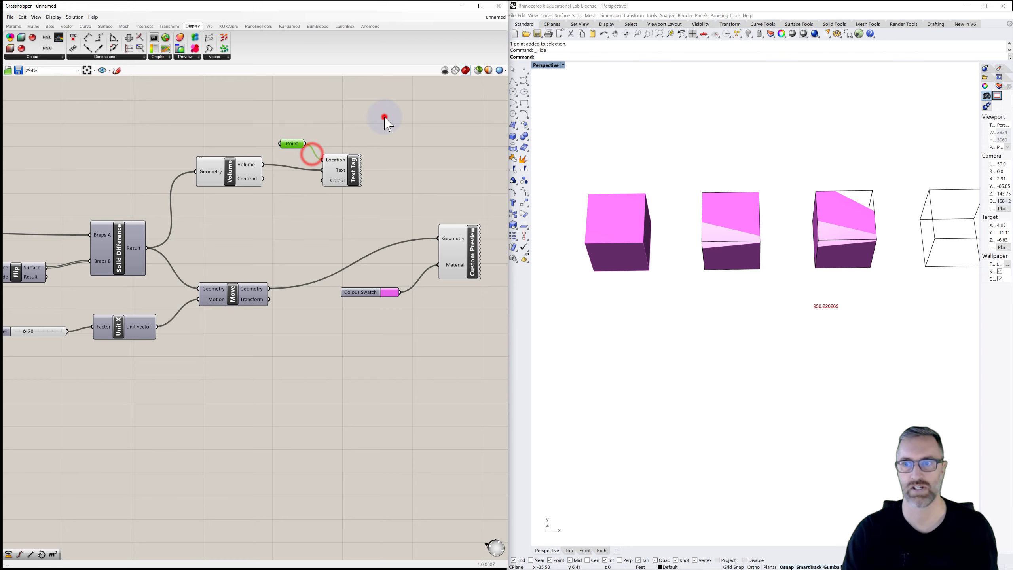
Show the hidden reference point again in Rhino
{"action": "mouse_move", "coordinate": [828, 301]}
{"action": "right_mouse_down"}
{"action": "mouse_move", "coordinate": [806, 300]}
{"action": "mouse_move", "coordinate": [787, 278]}
{"action": "mouse_move", "coordinate": [806, 309]}
{"action": "mouse_move", "coordinate": [850, 300]}
{"action": "mouse_move", "coordinate": [824, 298]}
{"action": "mouse_move", "coordinate": [820, 311]}
{"action": "right_mouse_up"}
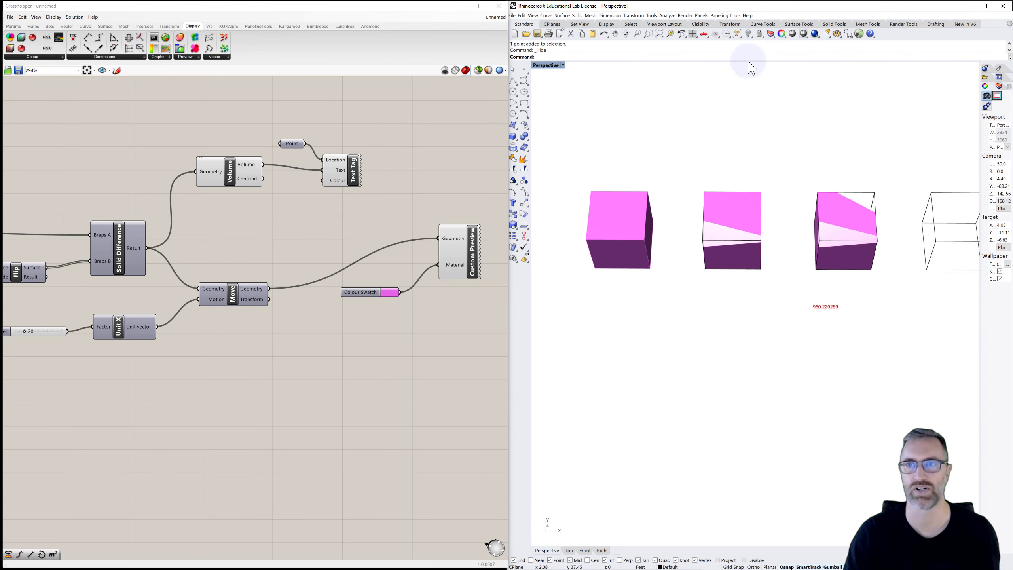
{"action": "right_click", "coordinate": [750, 35]}
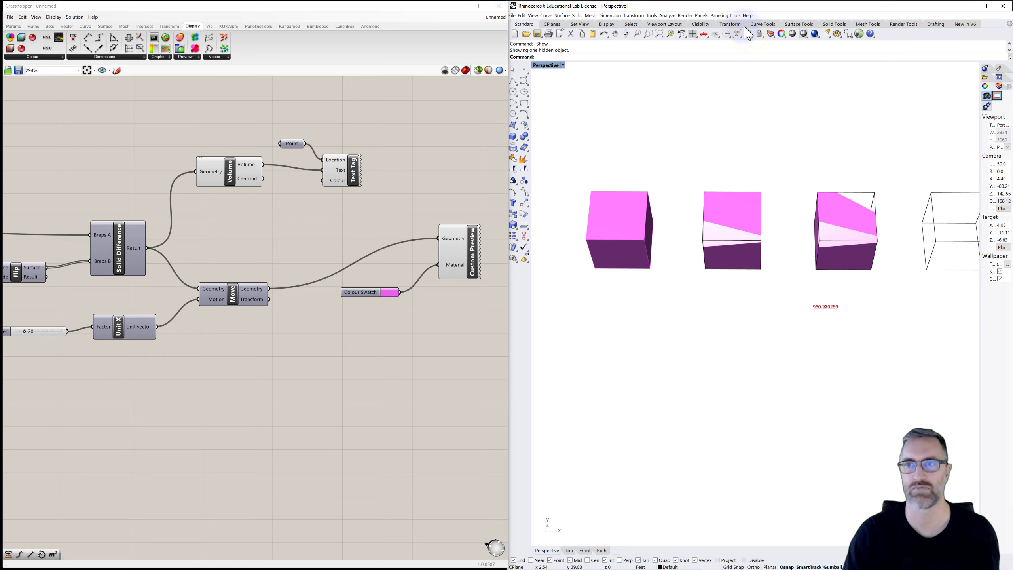
{"action": "right_click", "coordinate": [748, 34]}
{"action": "left_click", "coordinate": [760, 129]}
Switch Rhino to the four-viewport layout and lower the reference point vertically to the base of the third box in the Front view
{"action": "left_click", "coordinate": [827, 311]}
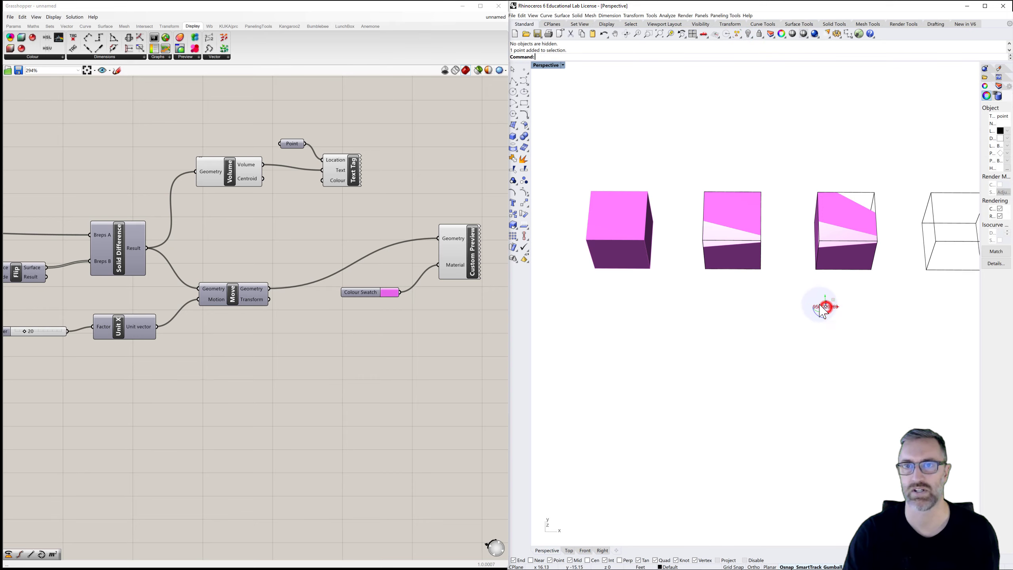
{"action": "double_click", "coordinate": [555, 64]}
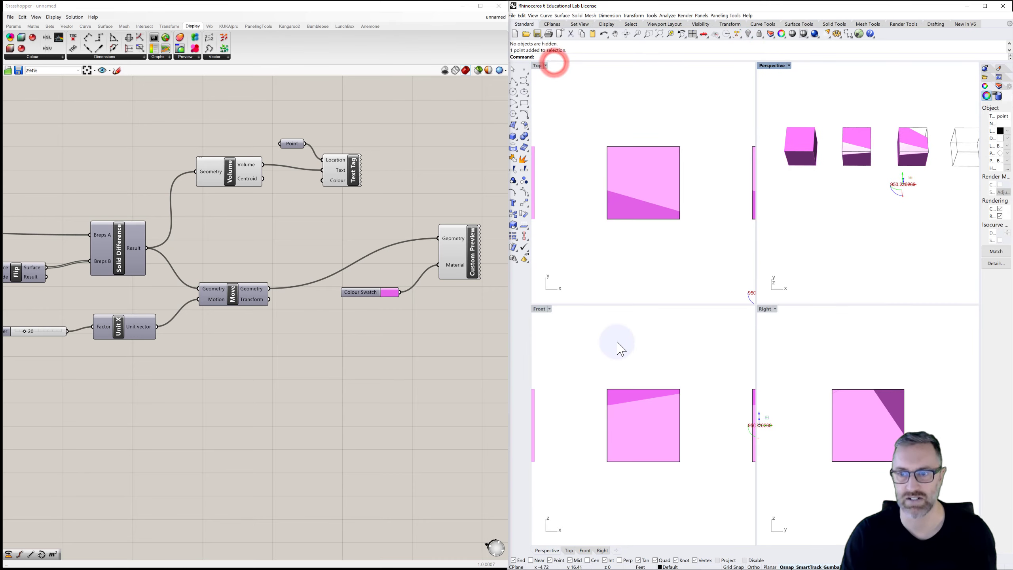
{"action": "scroll", "coordinate": [616, 342], "scroll_direction": "down", "scroll_amount": 3}
{"action": "scroll", "coordinate": [678, 391], "scroll_direction": "up", "scroll_amount": 5}
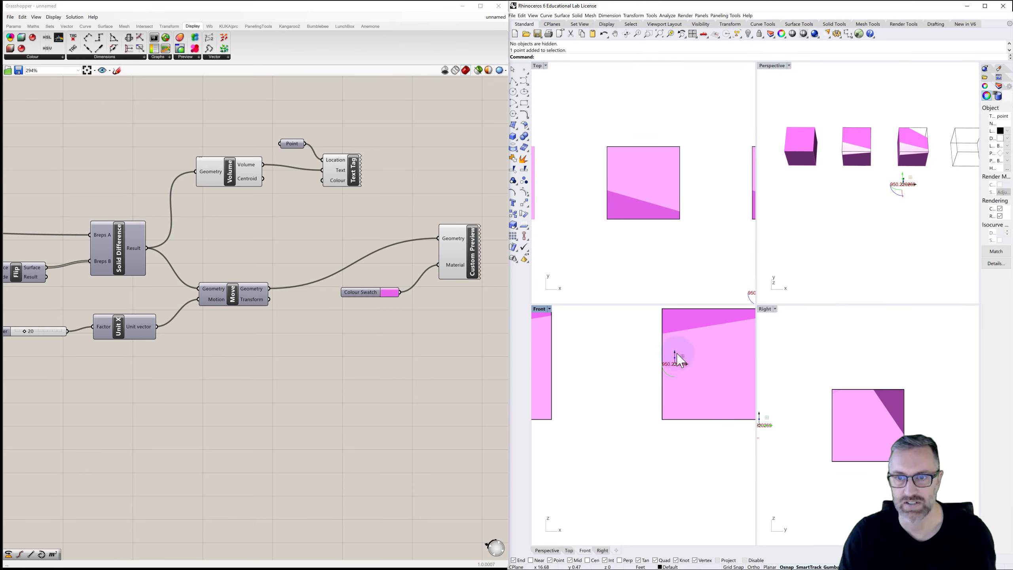
{"action": "left_click_drag", "start_coordinate": [676, 352], "coordinate": [681, 420], "text": "shift"}
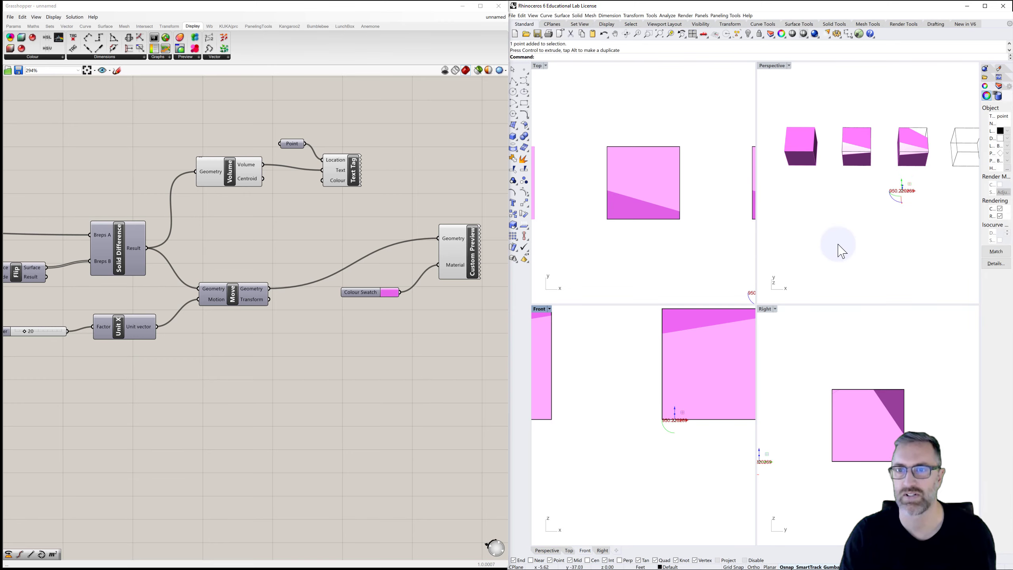
Move the reference point closer to the third box's front edge in the Top view, and check the label in Perspective
{"action": "scroll", "coordinate": [698, 254], "scroll_direction": "down", "scroll_amount": 5}
{"action": "scroll", "coordinate": [694, 250], "scroll_direction": "up", "scroll_amount": 5}
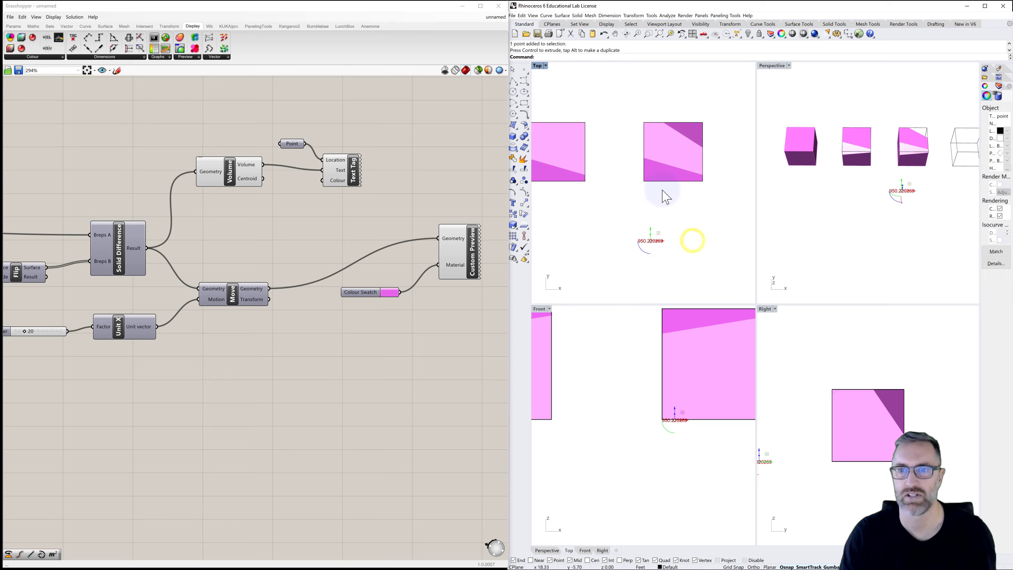
{"action": "left_click_drag", "start_coordinate": [652, 230], "coordinate": [657, 193]}
{"action": "left_click", "coordinate": [698, 201]}
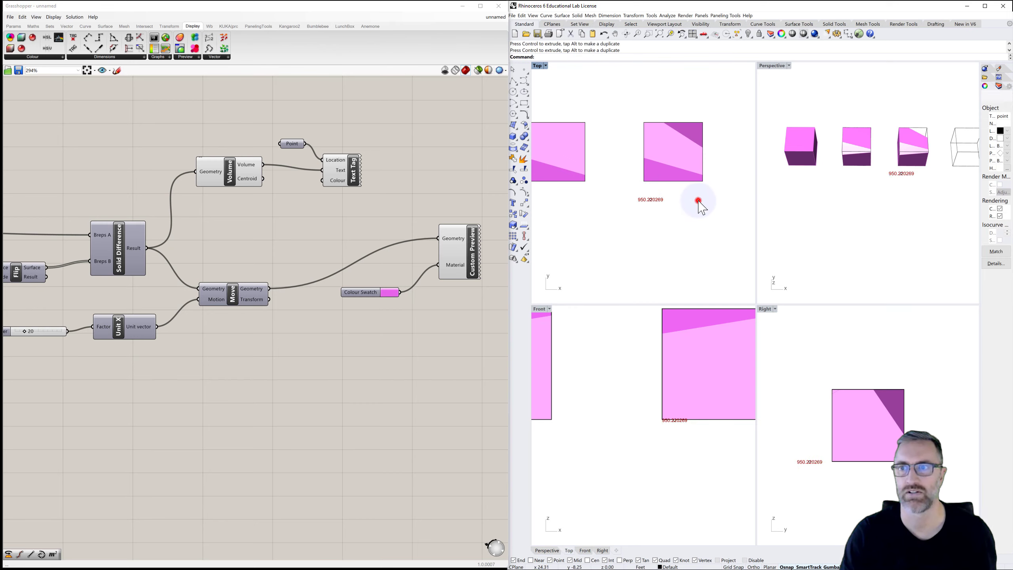
{"action": "left_click", "coordinate": [899, 184]}
{"action": "scroll", "coordinate": [901, 186], "scroll_direction": "up", "scroll_amount": 3}
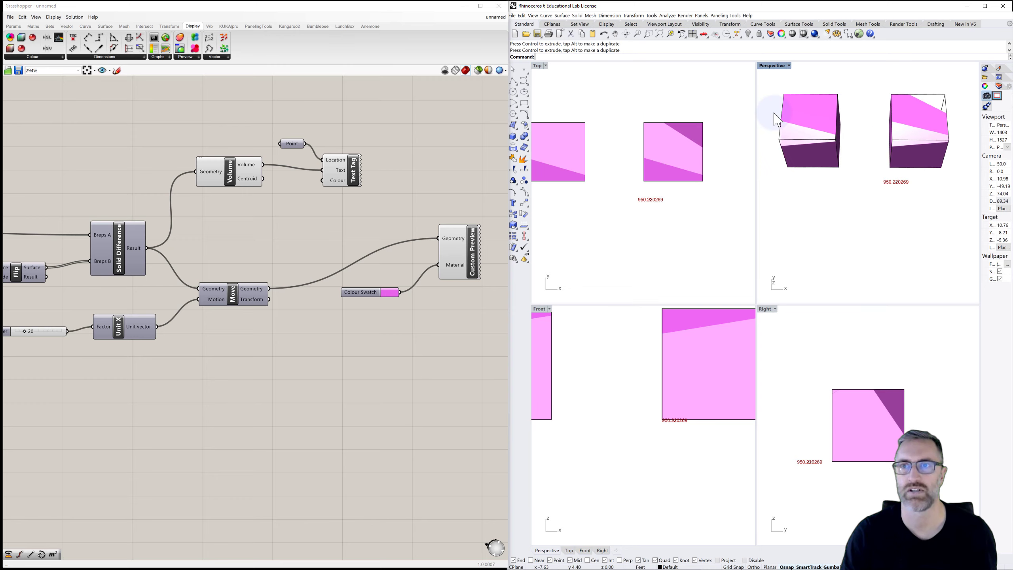
{"action": "right_click_drag", "start_coordinate": [853, 185], "coordinate": [792, 159]}
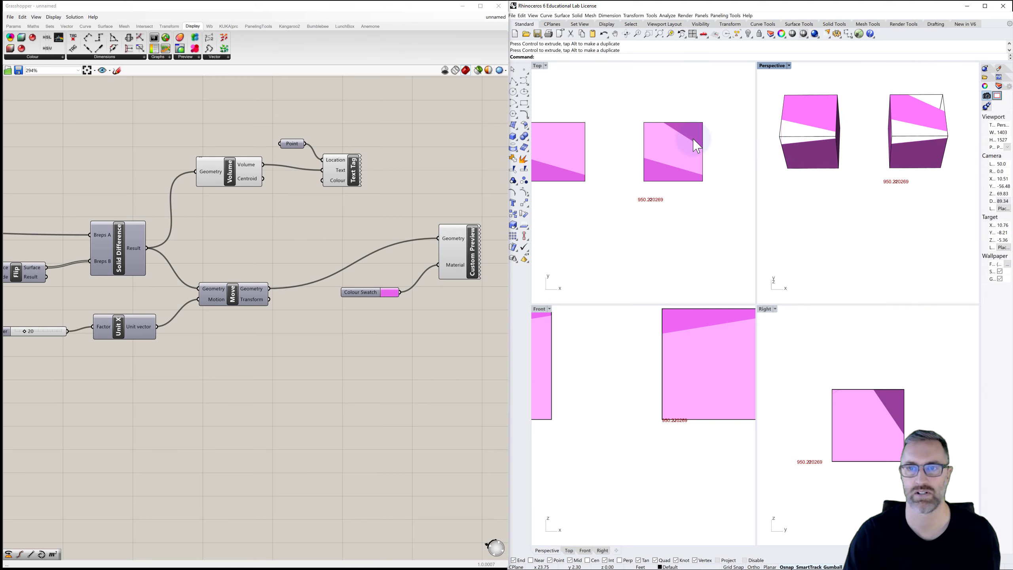
Copy the reference point 20 feet along negative X in the Top view, placing the copy in front of the second box
{"action": "scroll", "coordinate": [692, 140], "scroll_direction": "down", "scroll_amount": 2}
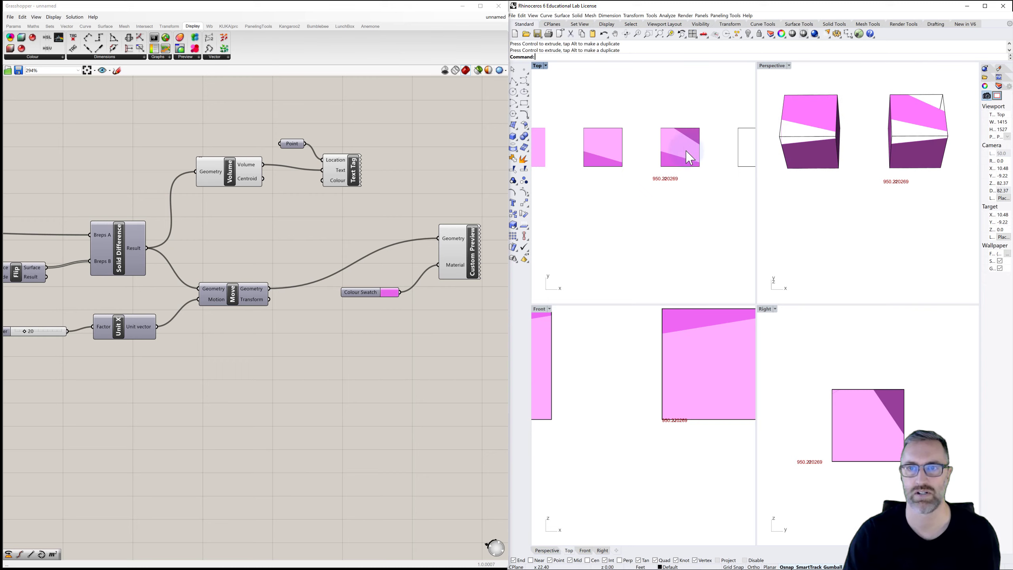
{"action": "left_click", "coordinate": [668, 182]}
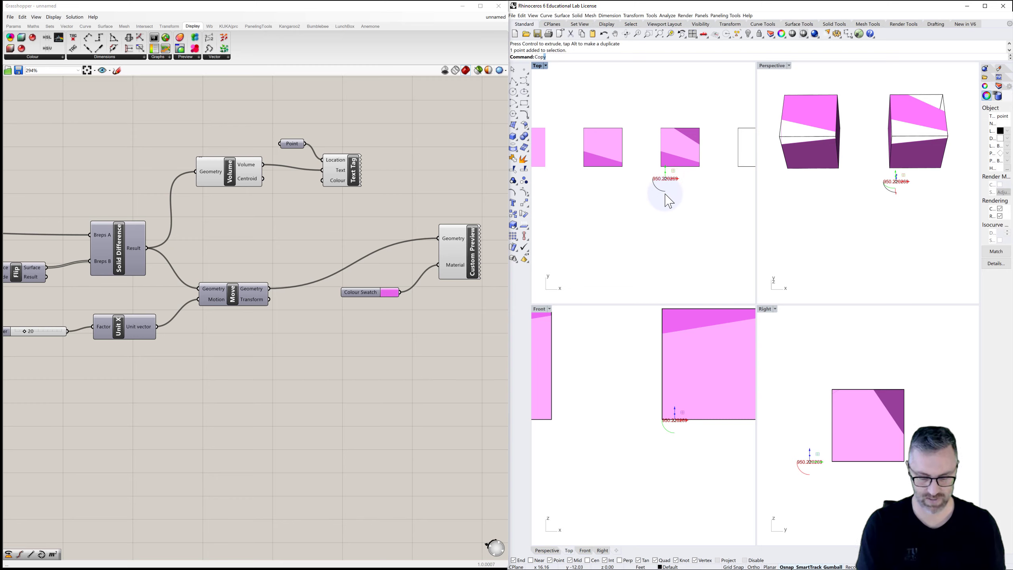
{"action": "key", "text": "Return"}
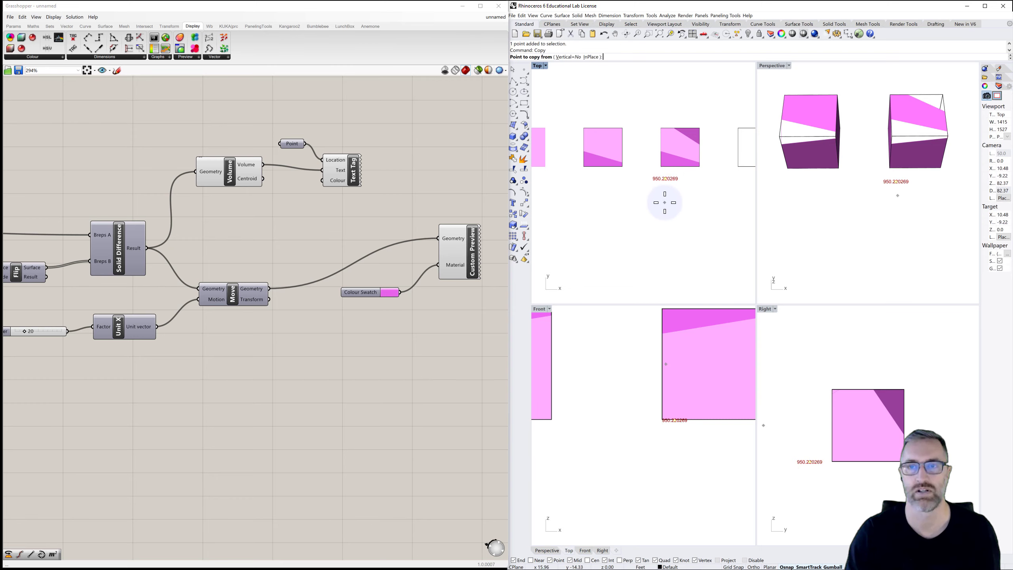
{"action": "left_click", "coordinate": [664, 202]}
{"action": "type", "text": "20"}
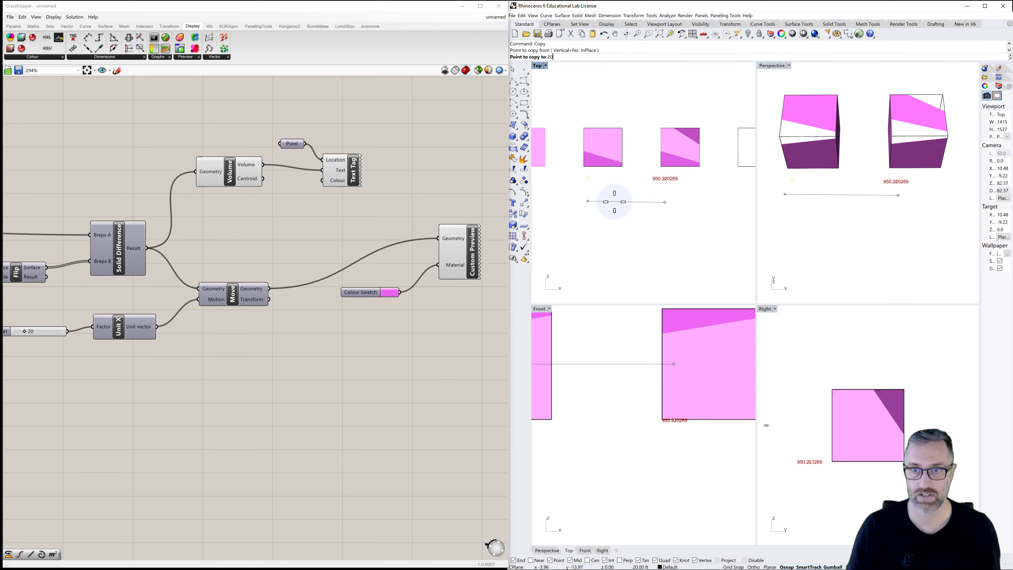
{"action": "left_click", "coordinate": [615, 202]}
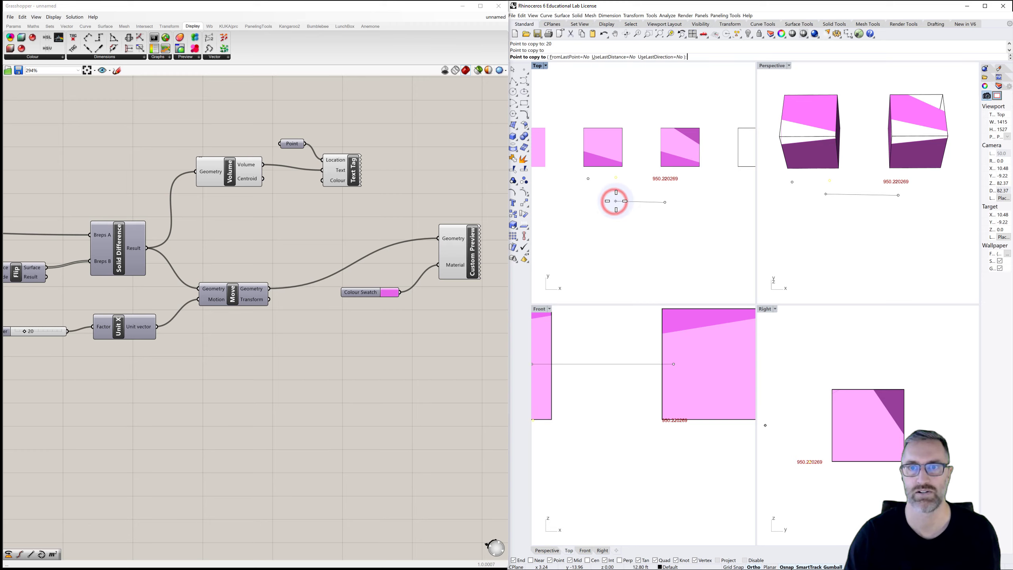
{"action": "right_click", "coordinate": [616, 201]}
{"action": "left_click", "coordinate": [606, 199]}
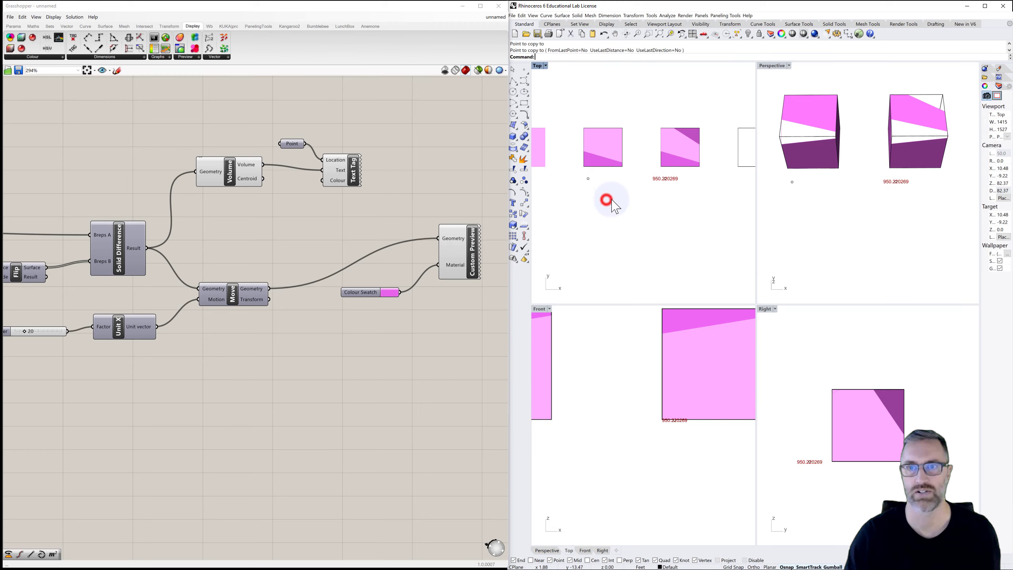
Duplicate the Volume, Point and Text Tag components beside the earlier Solid Difference and connect its Result to the copied Volume's Geometry
{"action": "right_click_drag", "start_coordinate": [606, 199], "coordinate": [667, 206]}
{"action": "scroll", "coordinate": [428, 250], "scroll_direction": "down", "scroll_amount": 3}
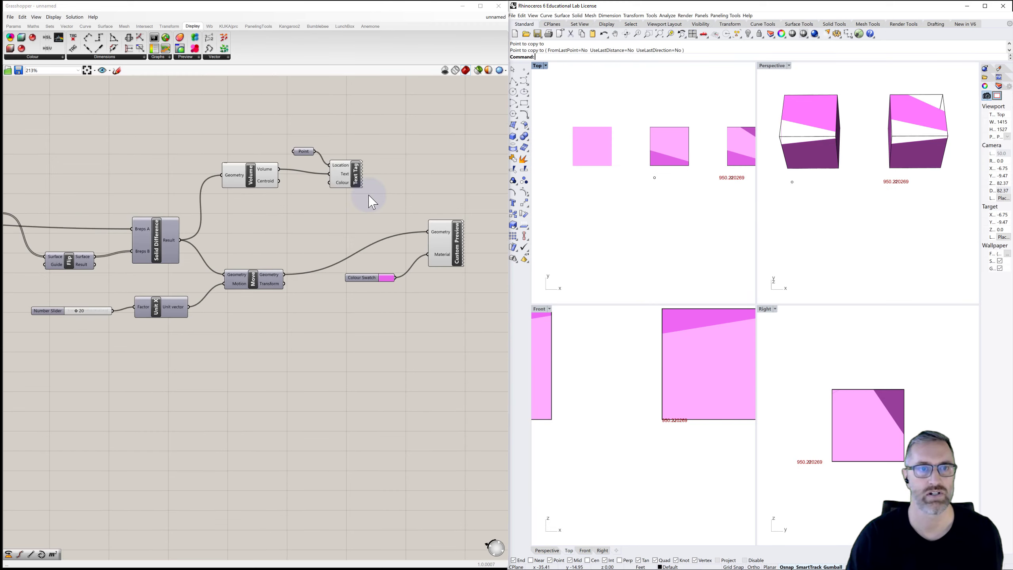
{"action": "left_click_drag", "start_coordinate": [226, 137], "coordinate": [386, 198]}
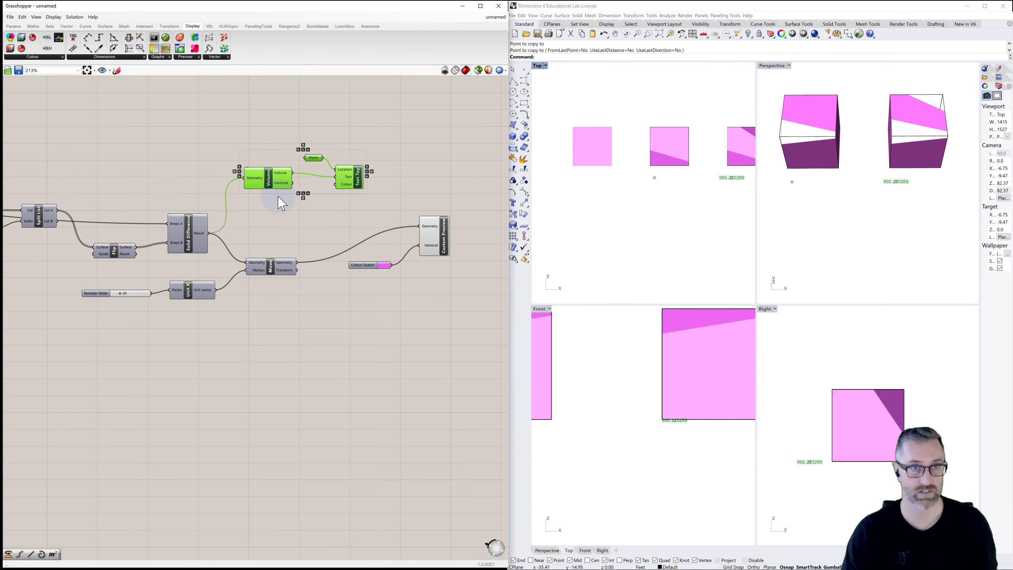
{"action": "mouse_move", "coordinate": [259, 180]}
{"action": "left_mouse_down", "text": "alt"}
{"action": "mouse_move", "coordinate": [3, 167]}
{"action": "mouse_move", "coordinate": [267, 183]}
{"action": "left_mouse_up", "text": "alt"}
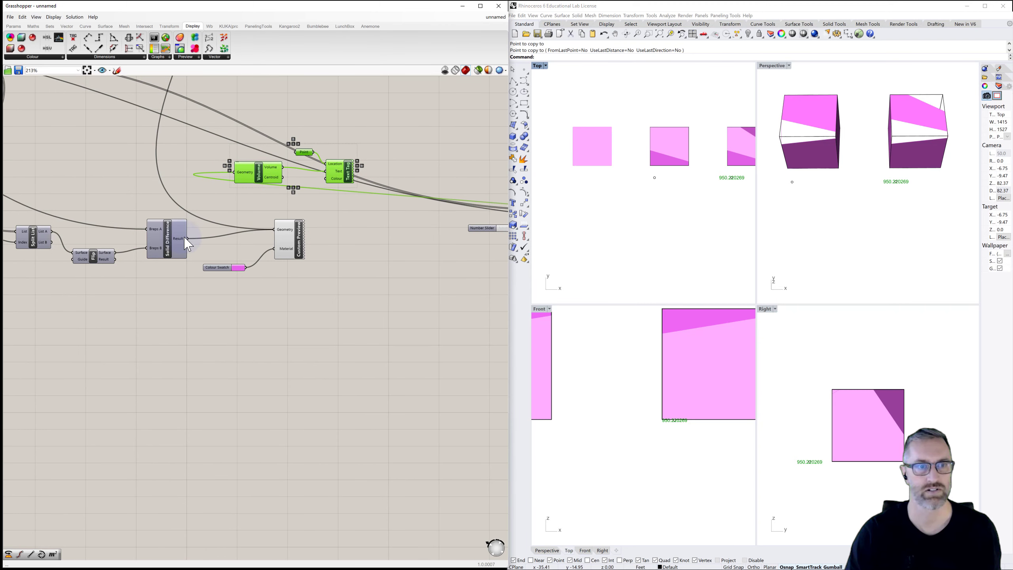
{"action": "left_click_drag", "start_coordinate": [188, 238], "coordinate": [234, 172]}
{"action": "left_click", "coordinate": [357, 108]}
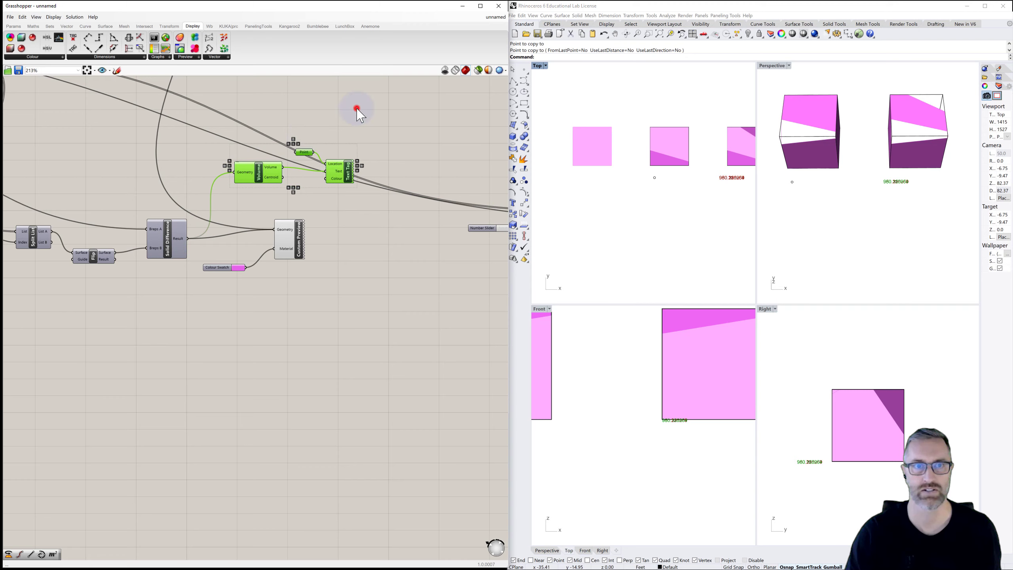
Reference the Rhino point beneath the second cube in the copied Point parameter to place its volume text tag
{"action": "right_click", "coordinate": [304, 152]}
{"action": "left_click", "coordinate": [321, 240]}
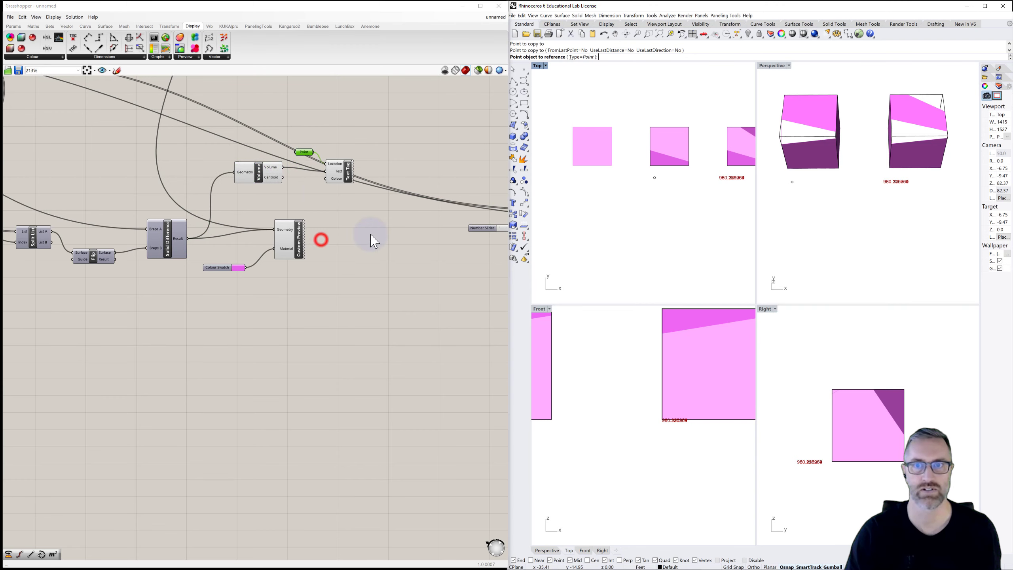
{"action": "left_click", "coordinate": [652, 178]}
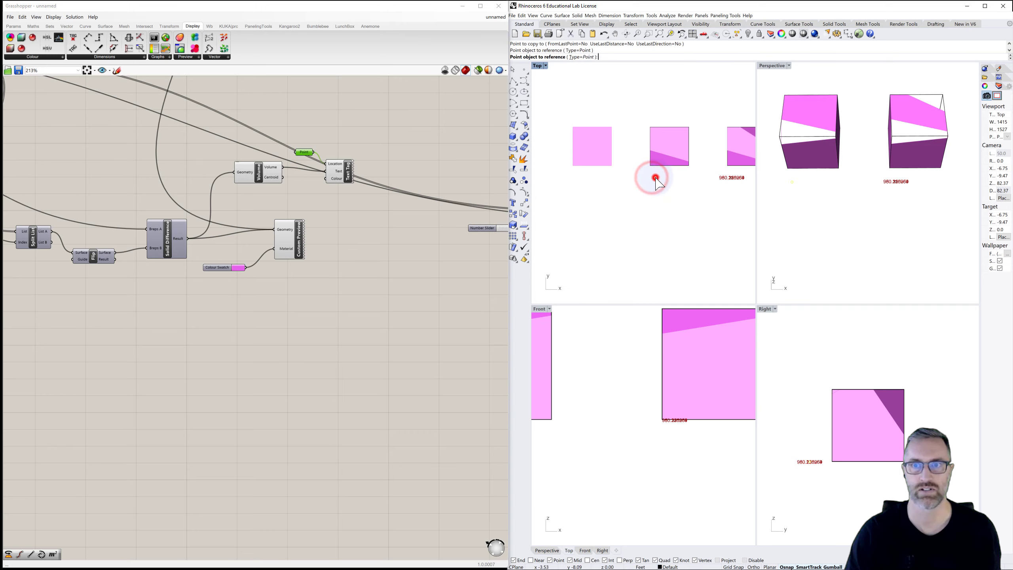
{"action": "left_click", "coordinate": [630, 193]}
{"action": "left_click", "coordinate": [460, 139]}
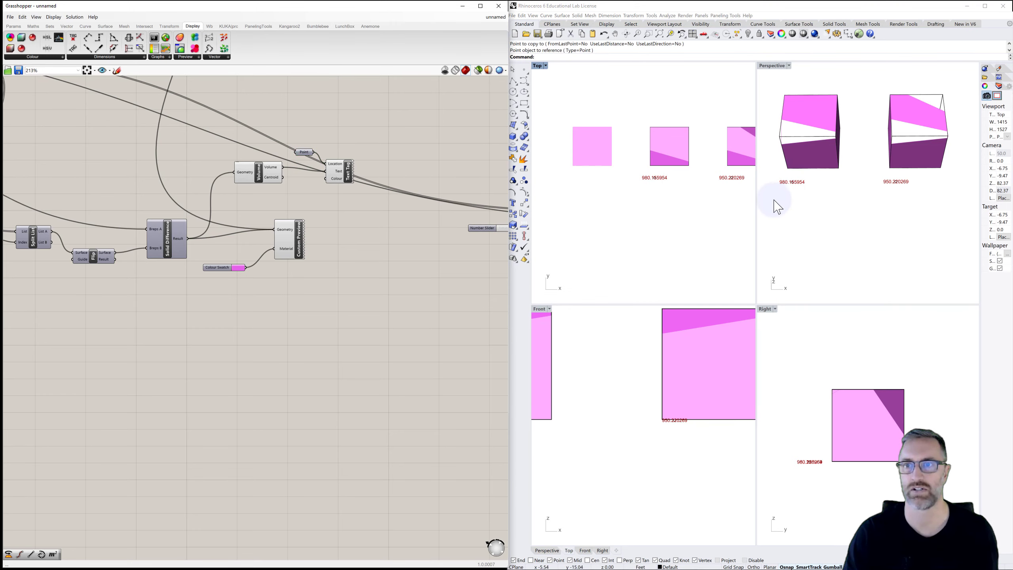
Hide the two tag location points in Rhino and maximize the Perspective viewport to frame all four cubes
{"action": "left_click_drag", "start_coordinate": [925, 169], "coordinate": [776, 193]}
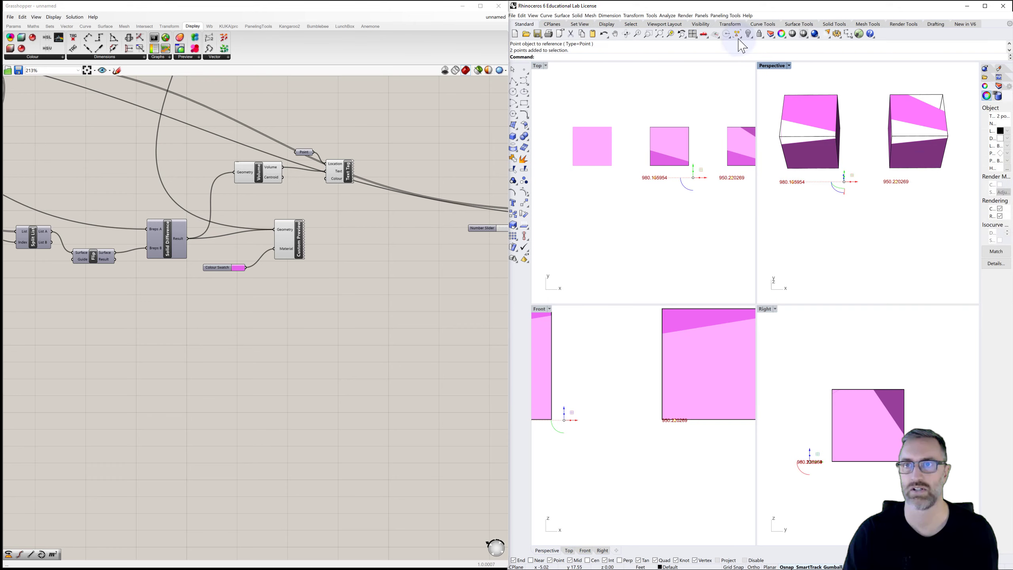
{"action": "left_click", "coordinate": [749, 34]}
{"action": "left_click", "coordinate": [829, 80]}
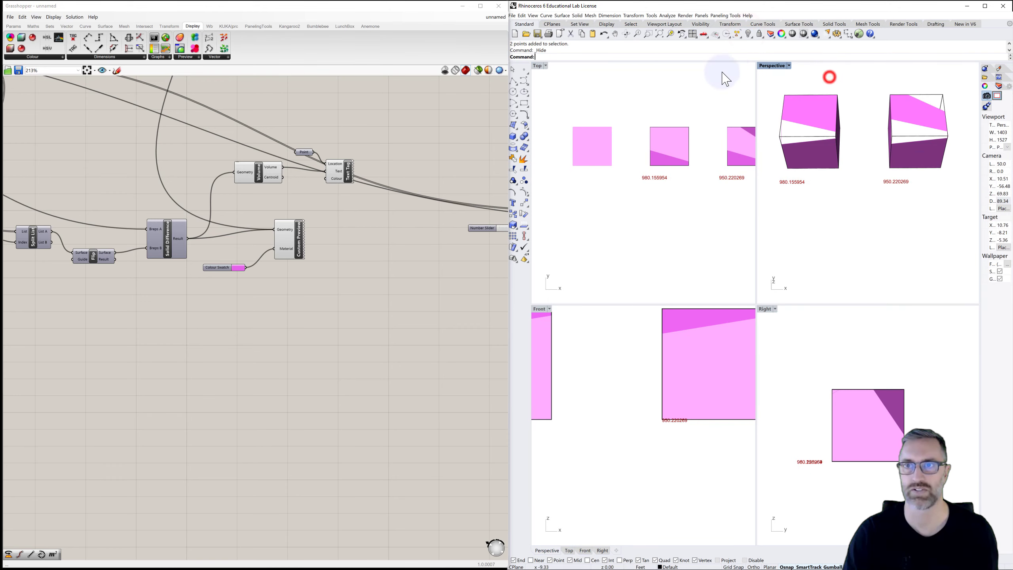
{"action": "double_click", "coordinate": [778, 66]}
{"action": "right_click_drag", "start_coordinate": [742, 181], "coordinate": [738, 207]}
{"action": "scroll", "coordinate": [736, 204], "scroll_direction": "down", "scroll_amount": 5}
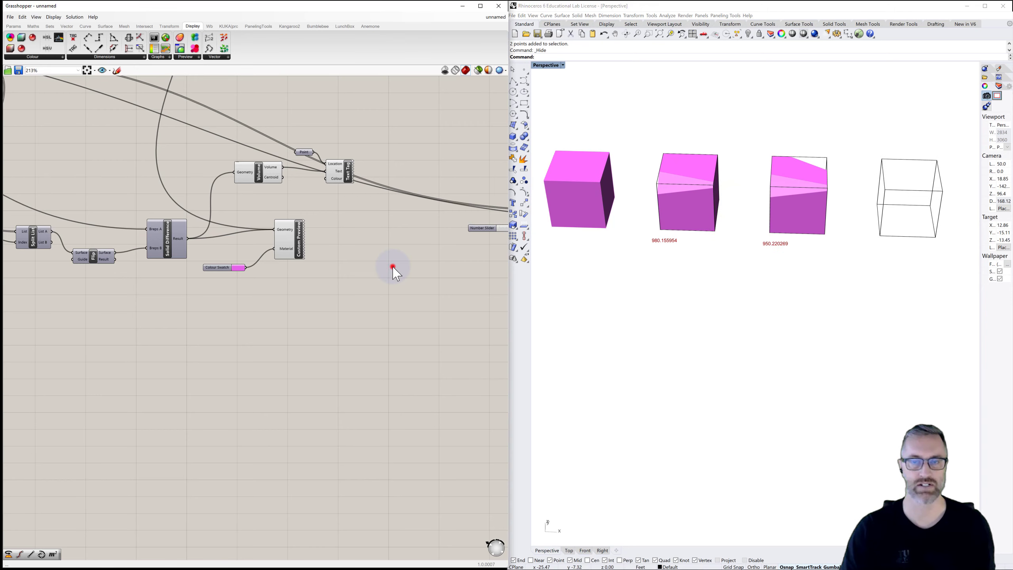
{"action": "scroll", "coordinate": [391, 268], "scroll_direction": "down", "scroll_amount": 4}
{"action": "right_click_drag", "start_coordinate": [374, 290], "coordinate": [384, 246]}
{"action": "scroll", "coordinate": [384, 246], "scroll_direction": "down", "scroll_amount": 1}
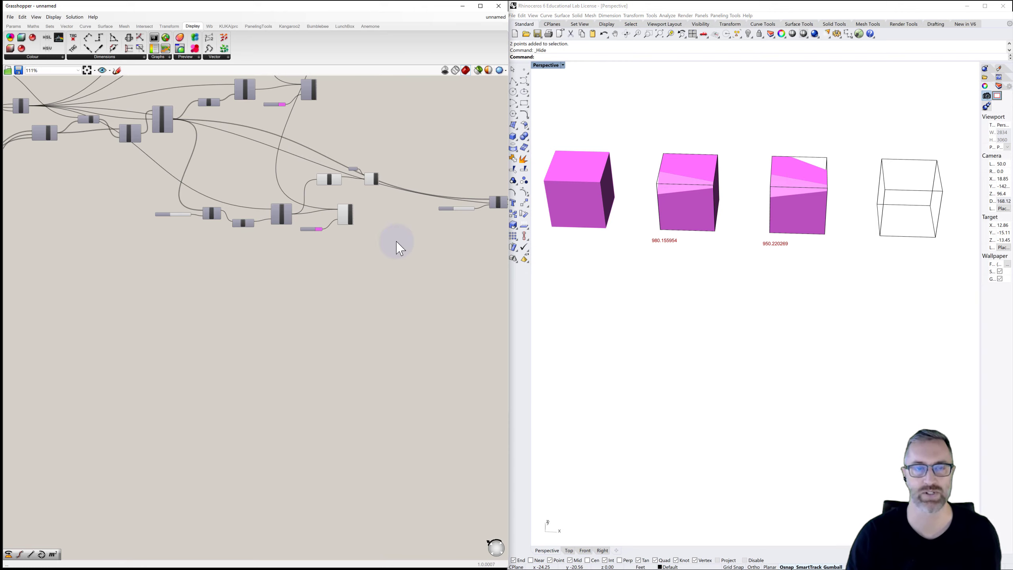
{"action": "right_click_drag", "start_coordinate": [296, 210], "coordinate": [265, 190]}
{"action": "scroll", "coordinate": [291, 201], "scroll_direction": "down", "scroll_amount": 4}
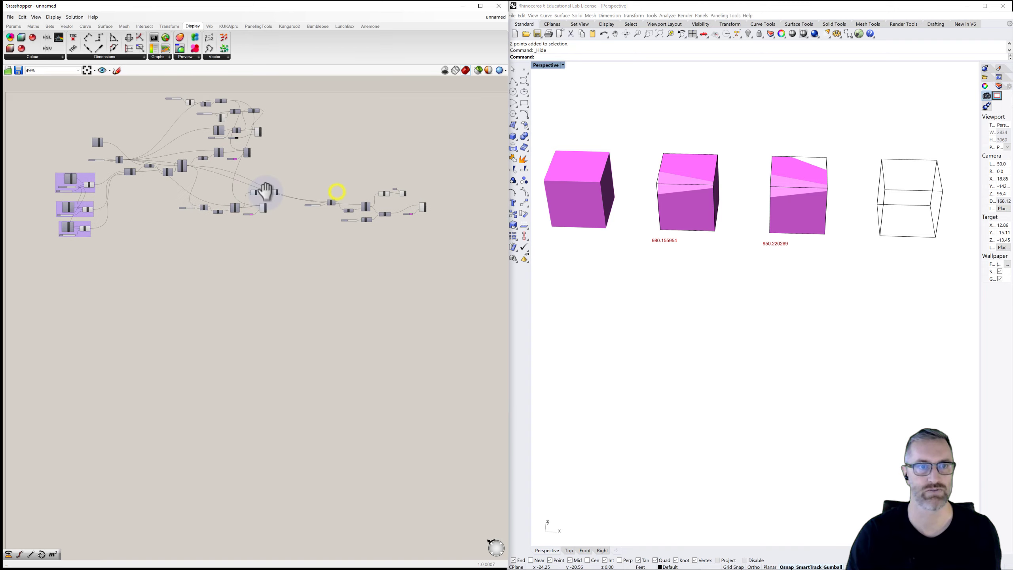
{"action": "scroll", "coordinate": [239, 192], "scroll_direction": "up", "scroll_amount": 3}
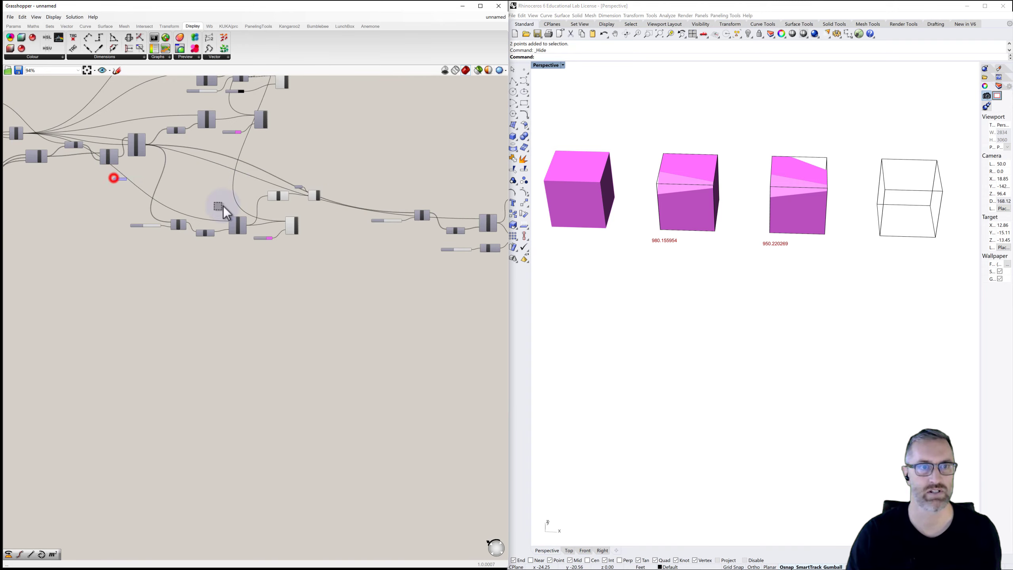
{"action": "left_click_drag", "start_coordinate": [113, 179], "coordinate": [336, 254]}
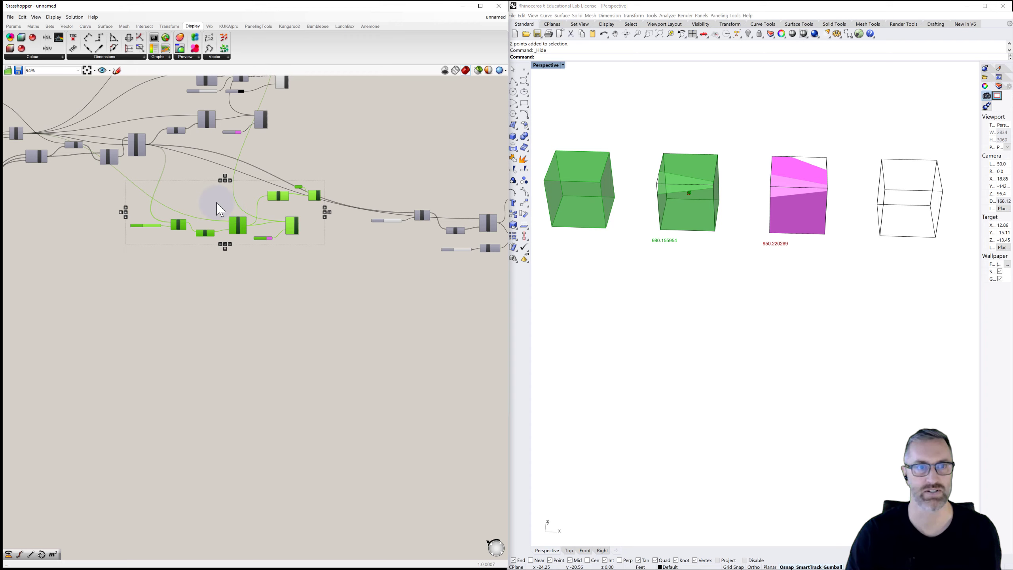
{"action": "left_click", "coordinate": [305, 153]}
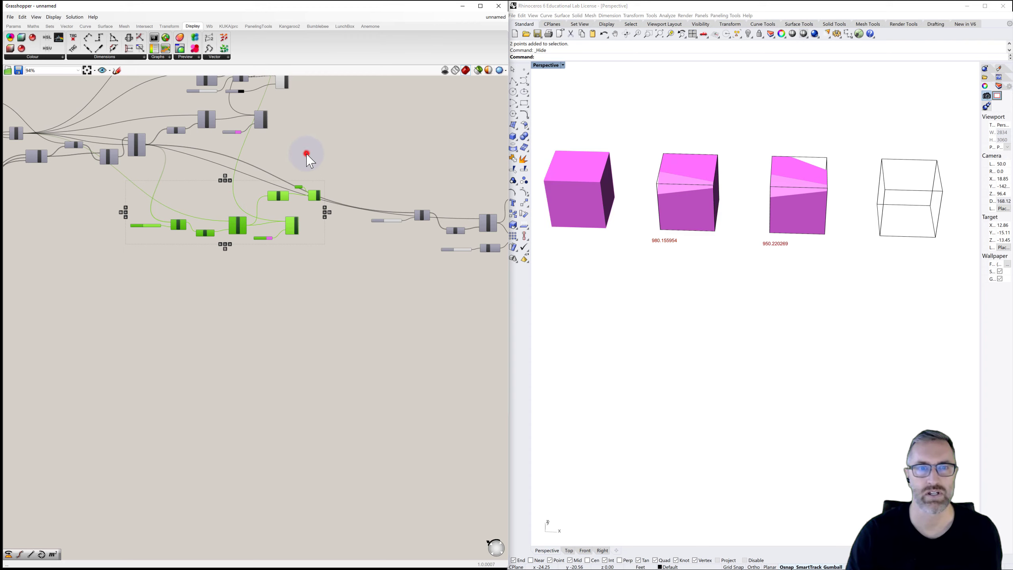
{"action": "scroll", "coordinate": [273, 205], "scroll_direction": "up", "scroll_amount": 2}
{"action": "scroll", "coordinate": [274, 206], "scroll_direction": "up", "scroll_amount": 1}
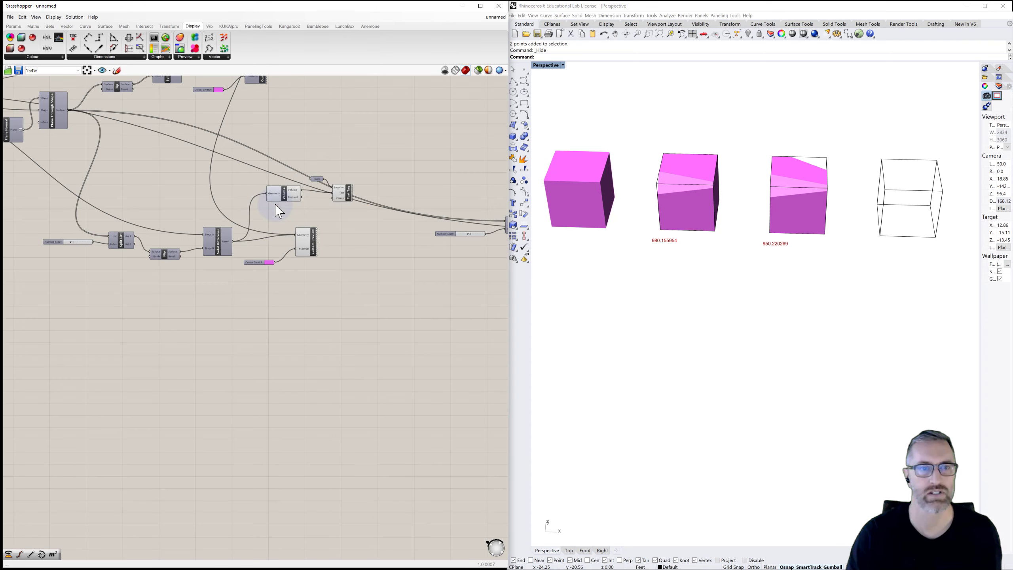
{"action": "left_click", "coordinate": [312, 239]}
{"action": "left_click", "coordinate": [333, 222]}
Group the first cutting branch, from its Number Slider and Split List through the Text Tag and Custom Preview
{"action": "scroll", "coordinate": [334, 222], "scroll_direction": "down", "scroll_amount": 2}
{"action": "left_click_drag", "start_coordinate": [99, 184], "coordinate": [349, 275]}
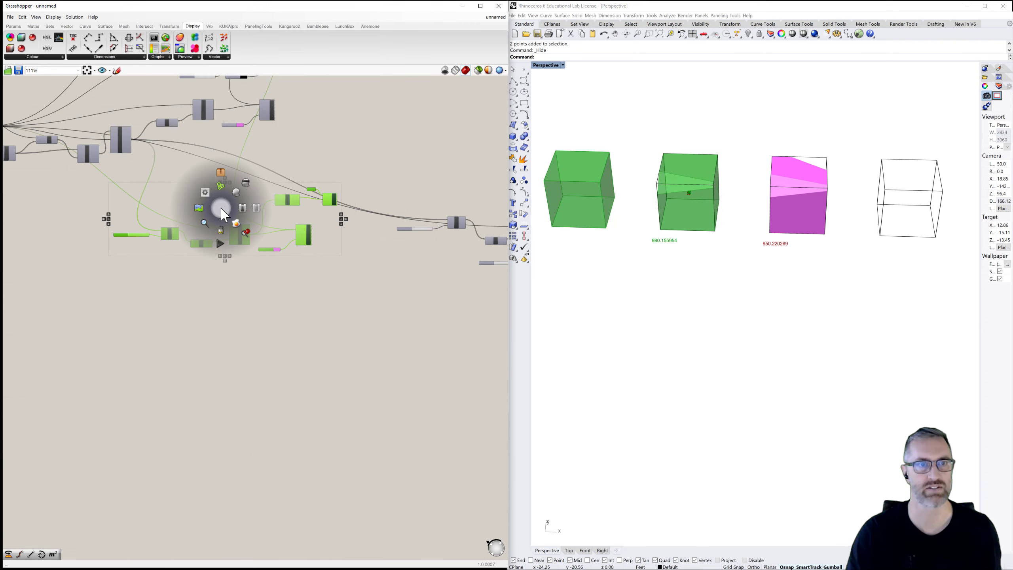
{"action": "left_click", "coordinate": [220, 186]}
{"action": "left_click", "coordinate": [351, 276]}
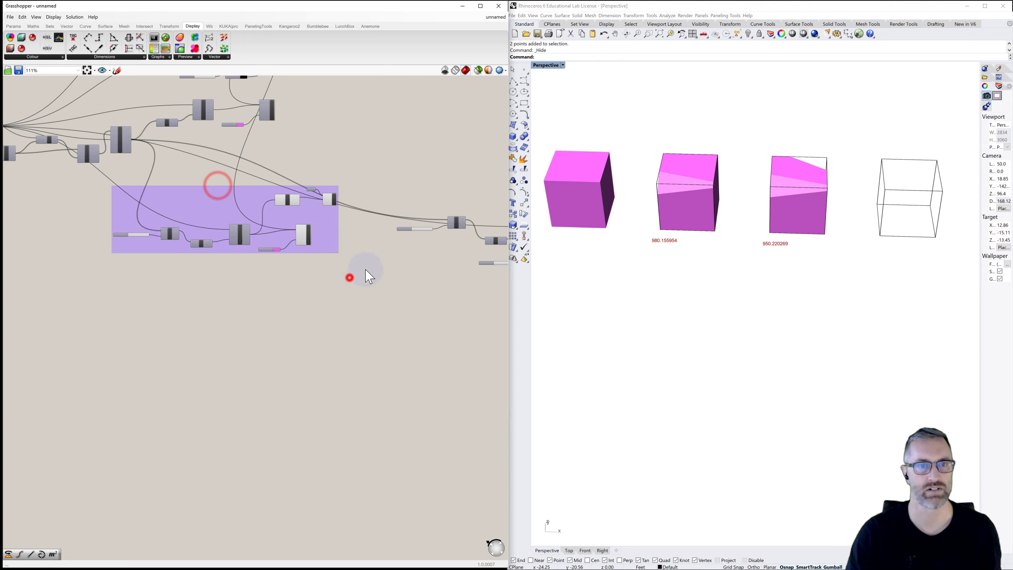
Group the second cutting branch, including its Solid Difference, Move, Volume, Text Tag and Custom Preview components
{"action": "right_click_drag", "start_coordinate": [366, 271], "coordinate": [158, 256]}
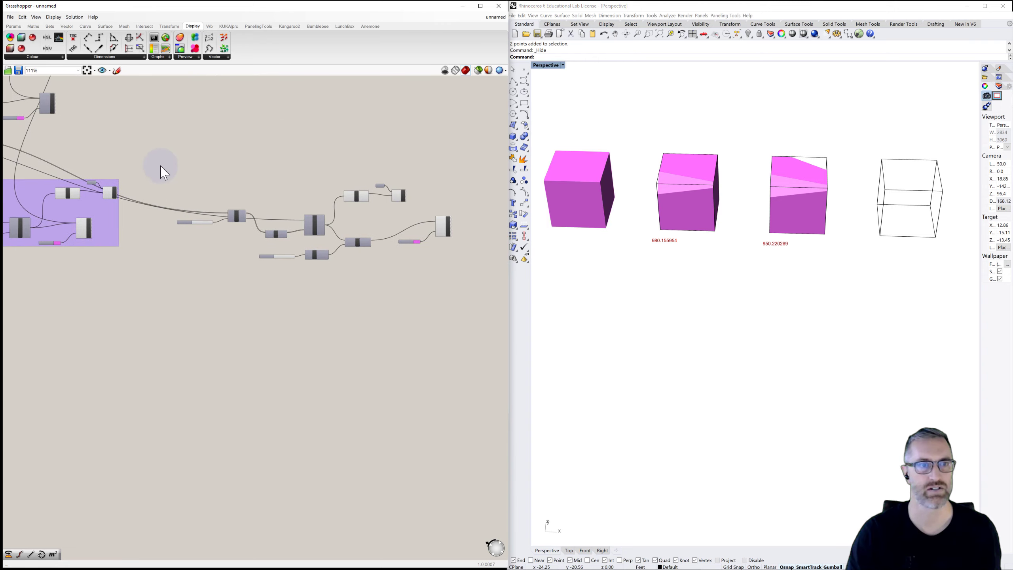
{"action": "left_click_drag", "start_coordinate": [160, 165], "coordinate": [468, 280]}
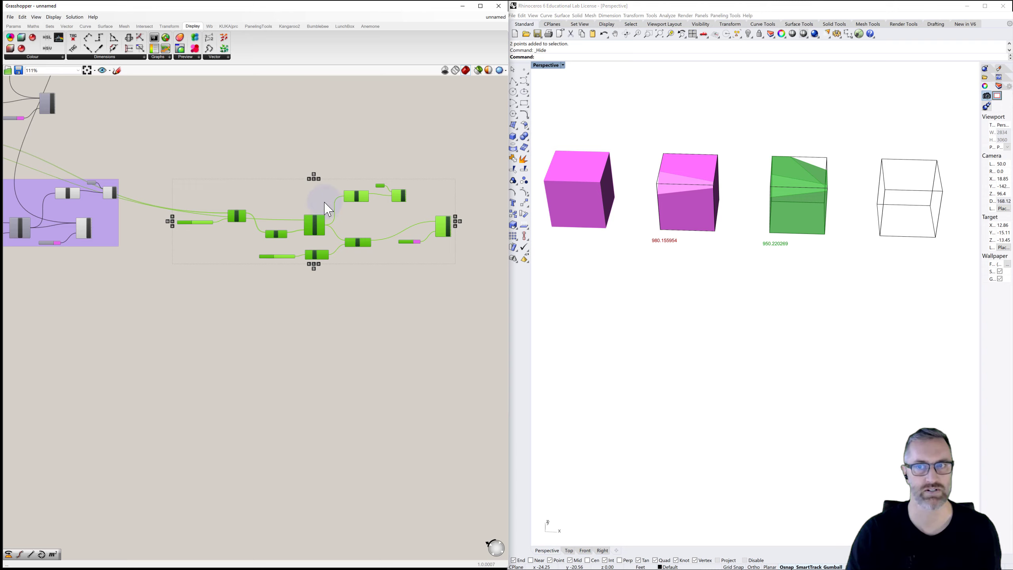
{"action": "left_click", "coordinate": [319, 179]}
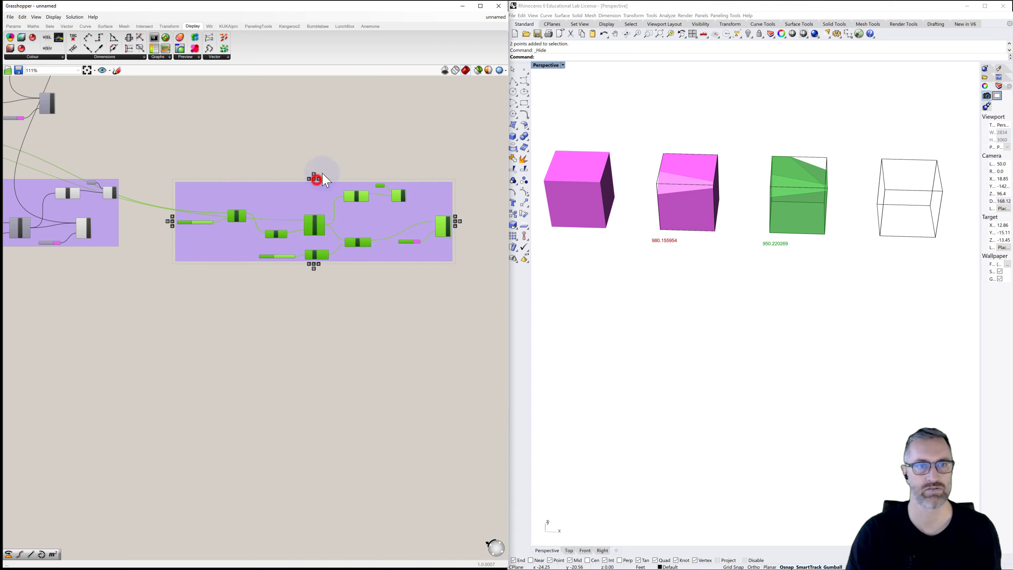
{"action": "left_click", "coordinate": [355, 120]}
{"action": "right_click_drag", "start_coordinate": [120, 235], "coordinate": [345, 238]}
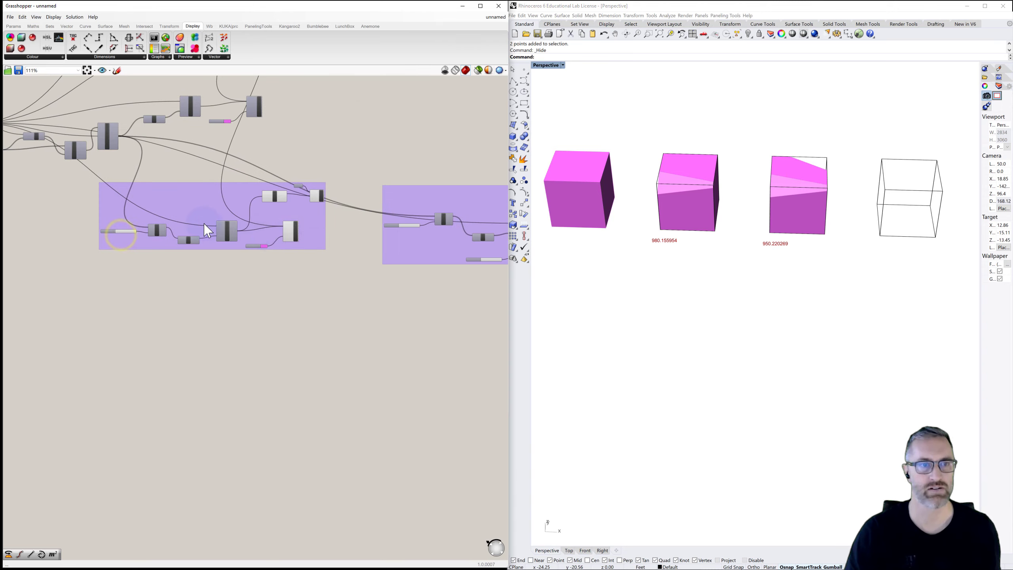
{"action": "scroll", "coordinate": [197, 224], "scroll_direction": "up", "scroll_amount": 4}
{"action": "right_click_drag", "start_coordinate": [192, 241], "coordinate": [216, 226]}
{"action": "left_click", "coordinate": [226, 276]}
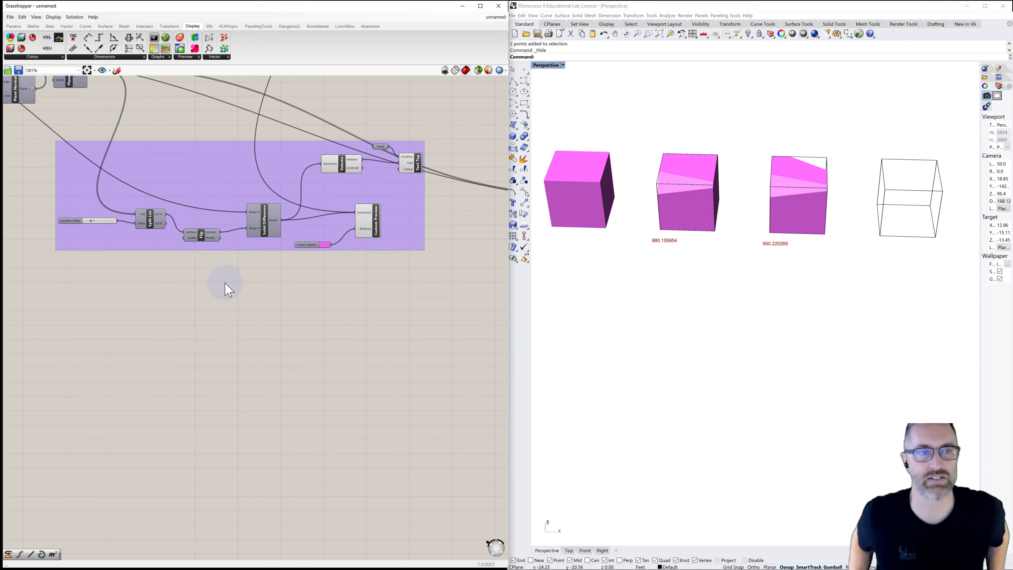
{"action": "left_click", "coordinate": [202, 235]}
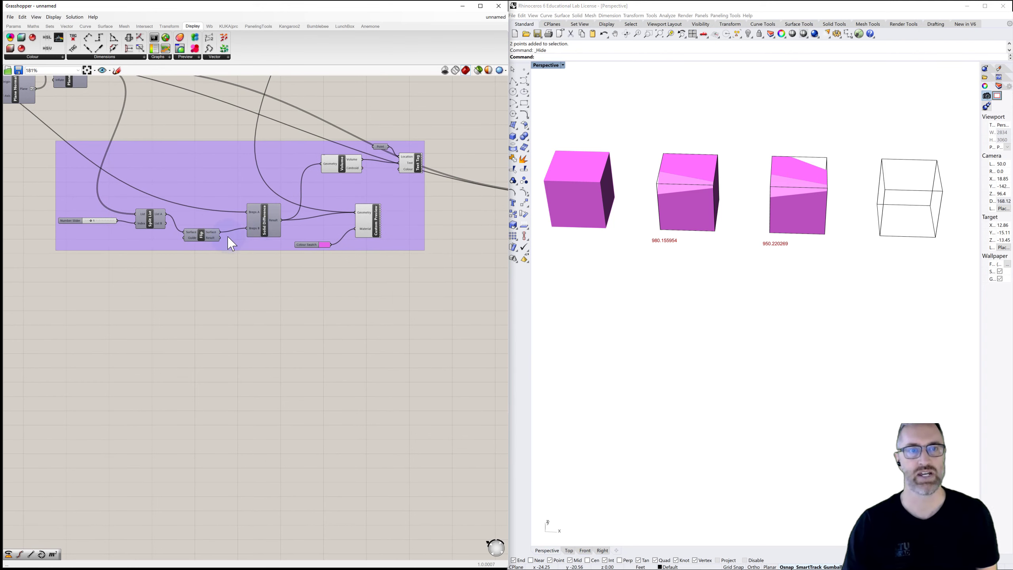
{"action": "left_click", "coordinate": [268, 315]}
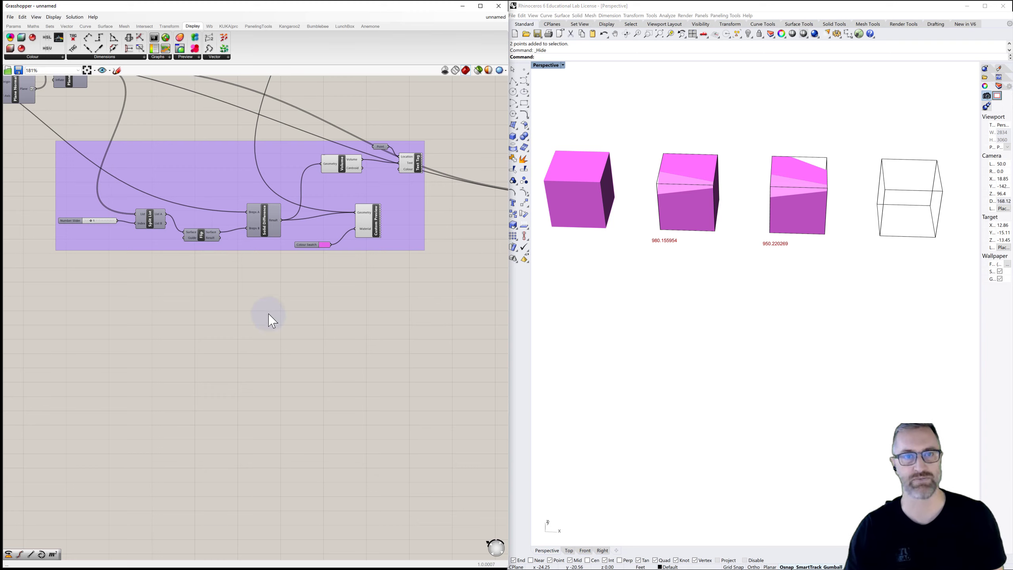
{"action": "left_click", "coordinate": [272, 300]}
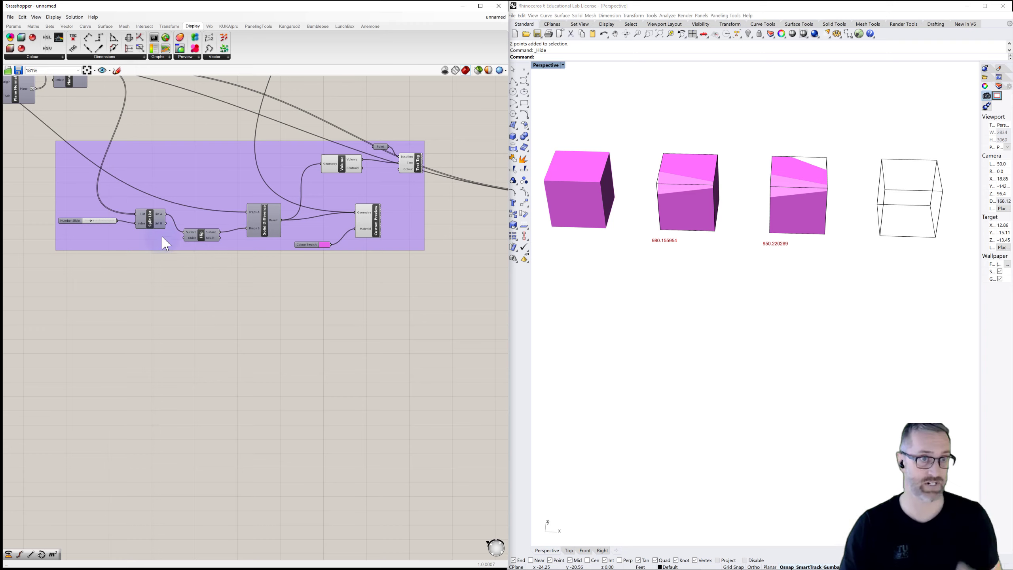
{"action": "left_click", "coordinate": [264, 234]}
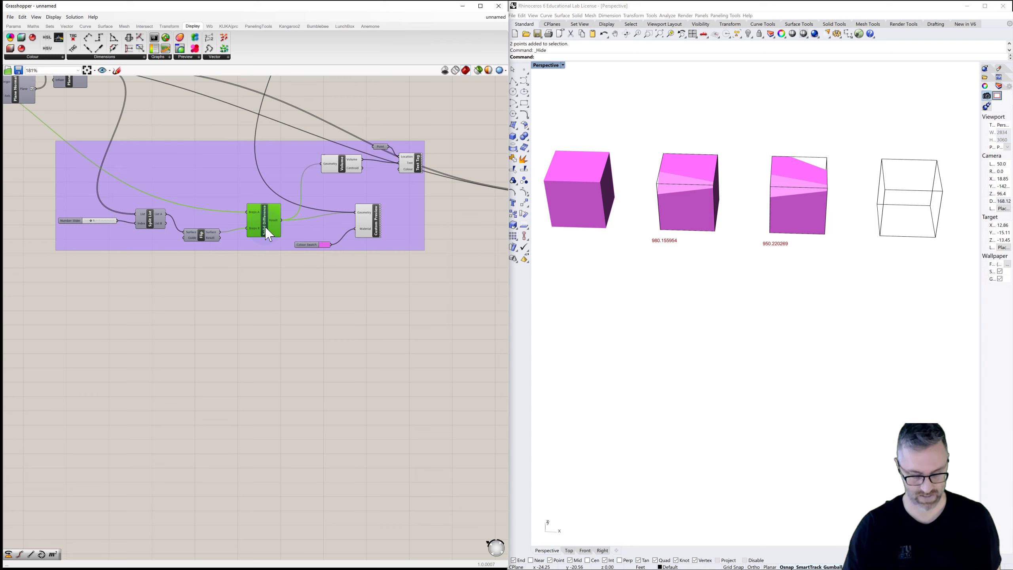
{"action": "left_click_drag", "start_coordinate": [266, 228], "coordinate": [266, 296], "text": "alt"}
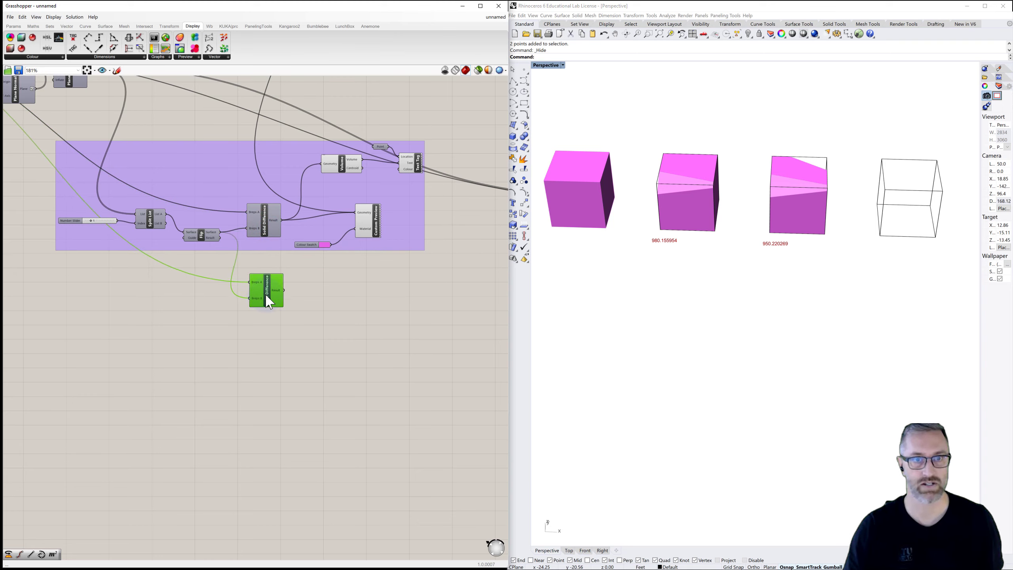
{"action": "key", "text": "ctrl+z"}
{"action": "left_click", "coordinate": [277, 264]}
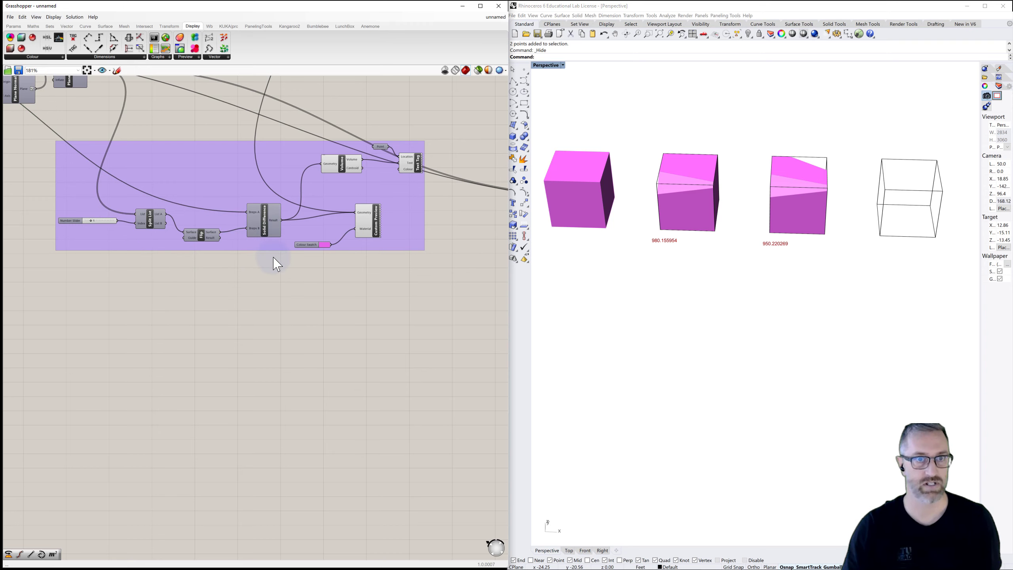
Duplicate the first group's Solid Difference, volume tag and preview components below it, and connect Split List's List A to the copy's Breps B
{"action": "left_click_drag", "start_coordinate": [229, 126], "coordinate": [444, 271]}
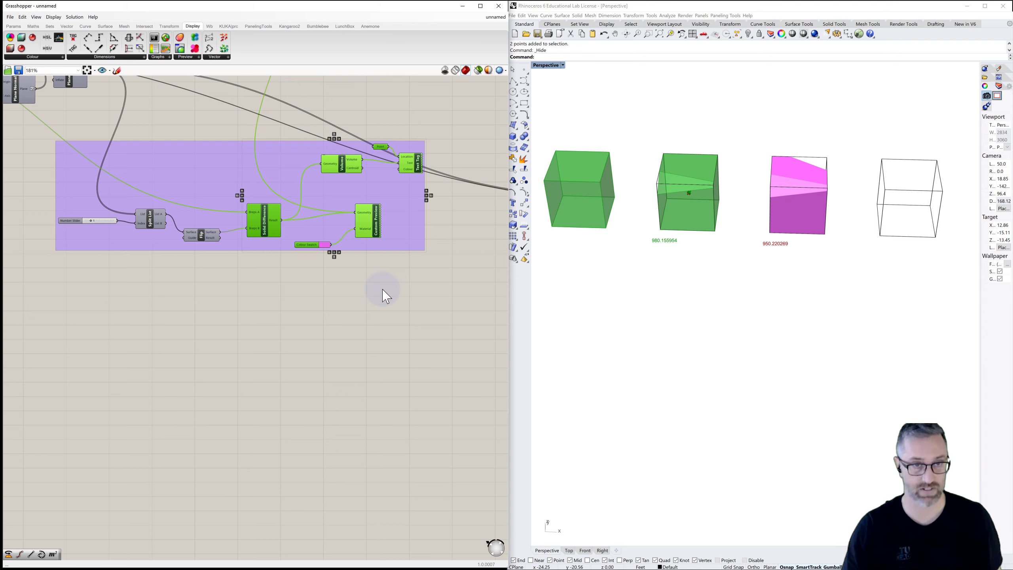
{"action": "key", "text": "ctrl+c"}
{"action": "key", "text": "ctrl+v"}
{"action": "left_click_drag", "start_coordinate": [281, 242], "coordinate": [267, 369]}
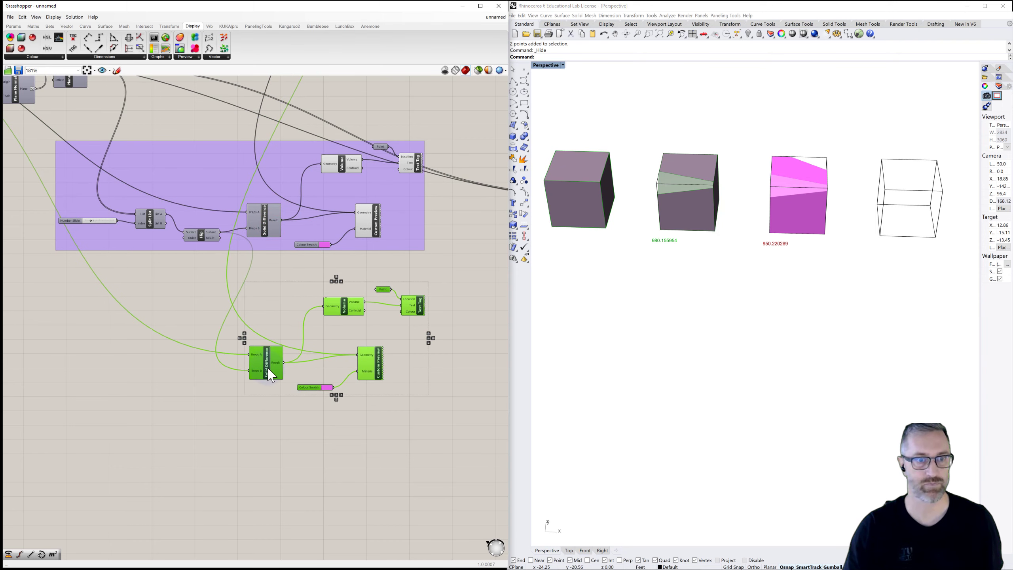
{"action": "left_click", "coordinate": [274, 307]}
{"action": "left_click", "coordinate": [229, 272]}
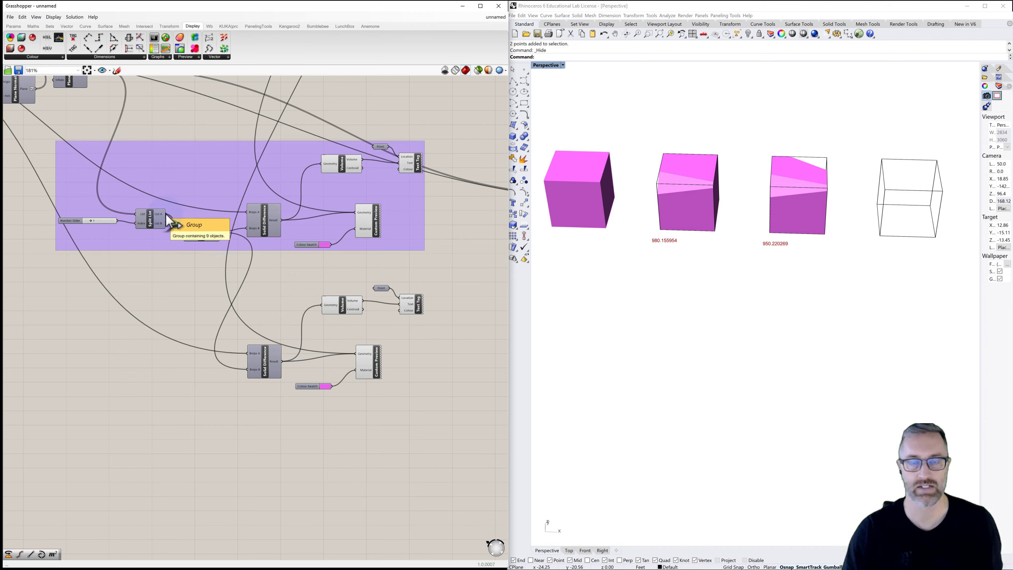
{"action": "left_click_drag", "start_coordinate": [166, 214], "coordinate": [244, 371]}
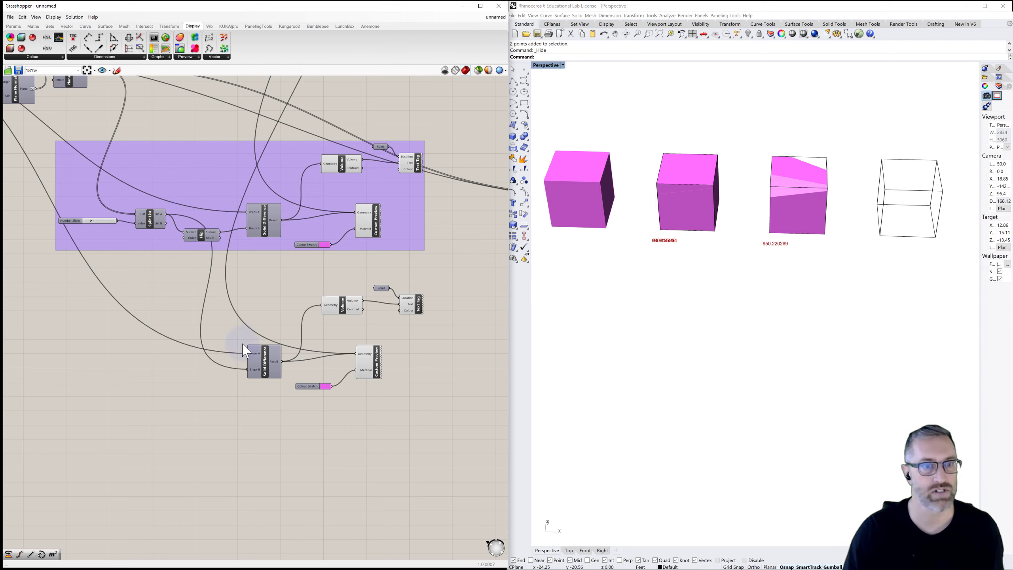
Connect the source cube geometry further back in the definition to the copied Solid Difference's Breps A input
{"action": "scroll", "coordinate": [255, 355], "scroll_direction": "down", "scroll_amount": 5}
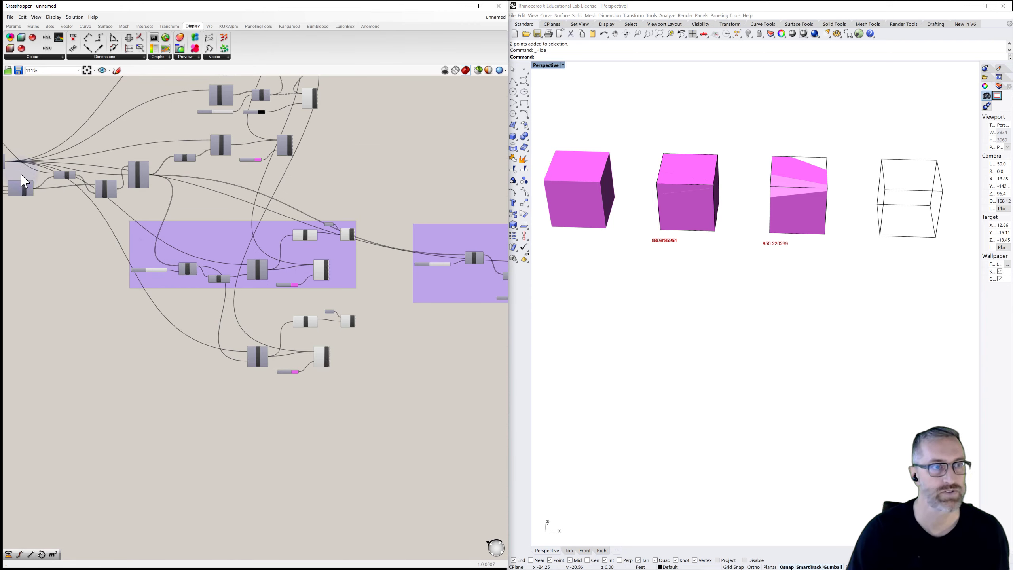
{"action": "right_click_drag", "start_coordinate": [28, 160], "coordinate": [29, 163]}
{"action": "left_click_drag", "start_coordinate": [18, 150], "coordinate": [187, 320]}
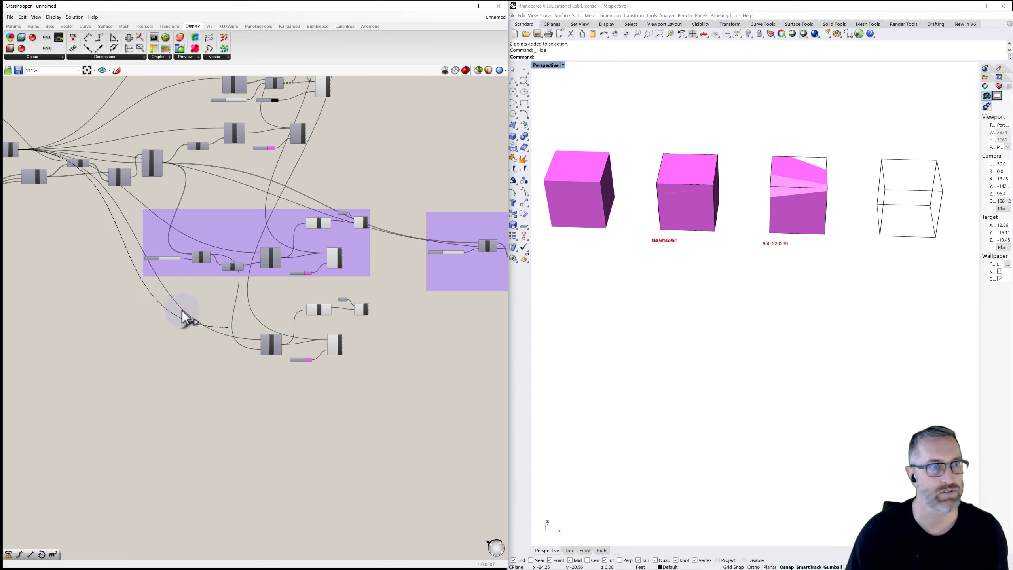
{"action": "left_click_drag", "start_coordinate": [129, 298], "coordinate": [236, 313]}
{"action": "scroll", "coordinate": [245, 333], "scroll_direction": "up", "scroll_amount": 3}
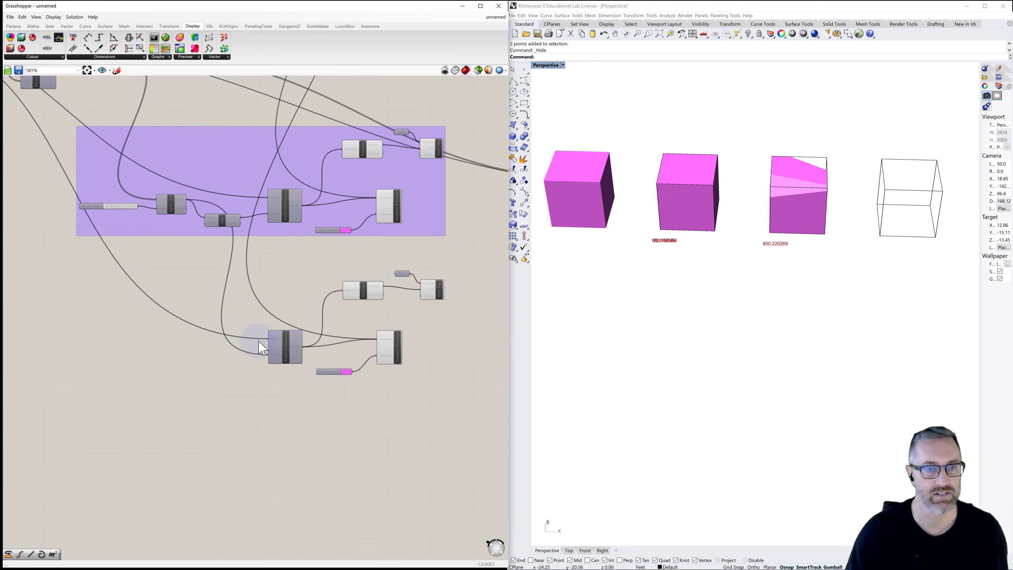
{"action": "left_click", "coordinate": [292, 352]}
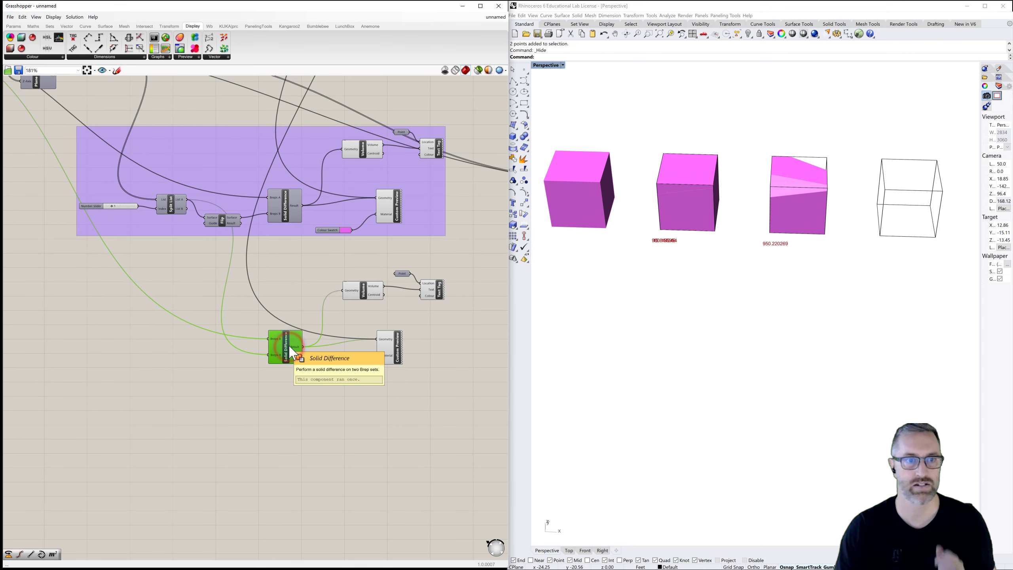
{"action": "left_click", "coordinate": [286, 287]}
{"action": "right_click_drag", "start_coordinate": [302, 306], "coordinate": [282, 293]}
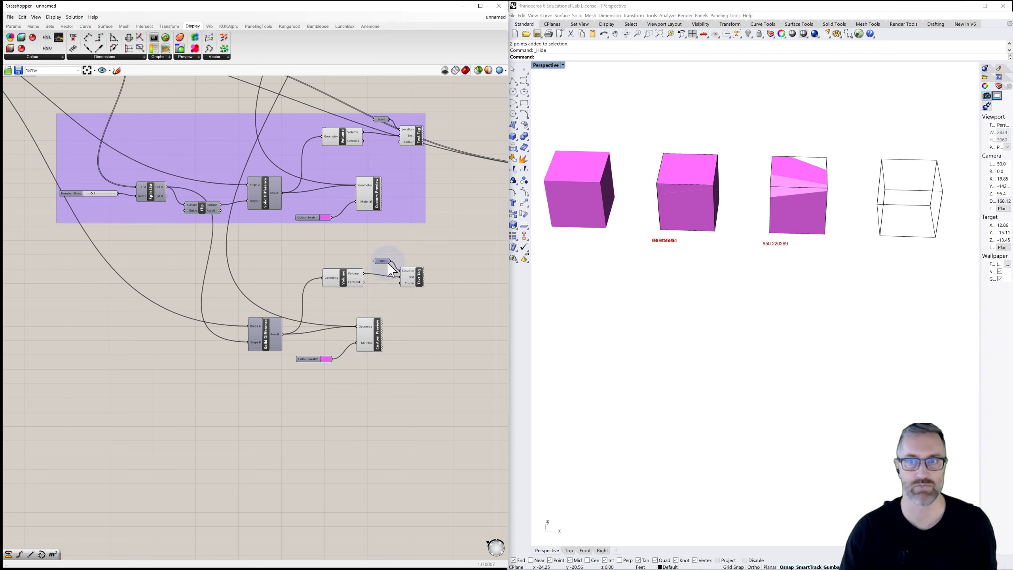
Show the two hidden tag location points in Rhino
{"action": "left_click_drag", "start_coordinate": [634, 225], "coordinate": [818, 267]}
{"action": "left_click", "coordinate": [720, 137]}
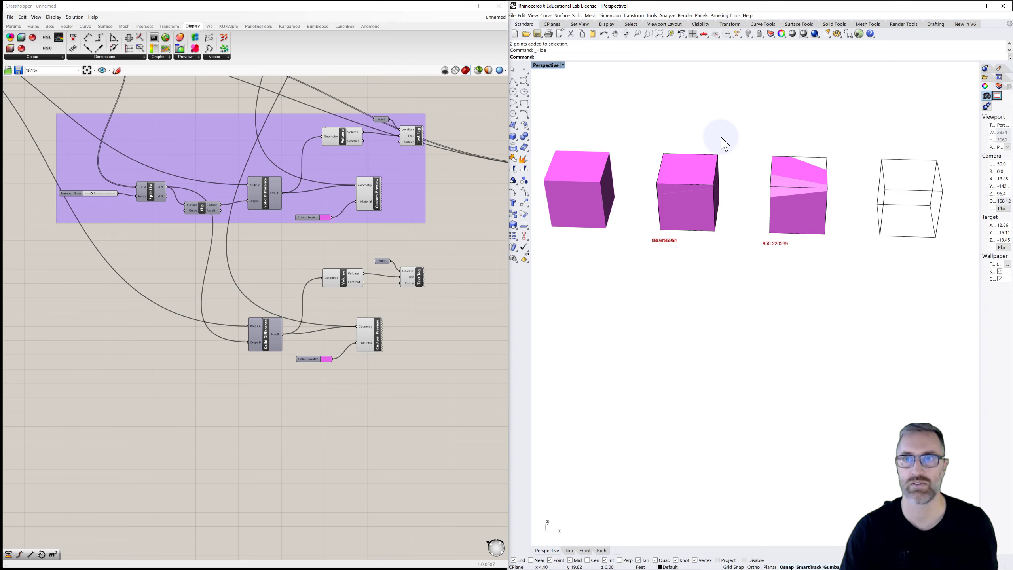
{"action": "right_click", "coordinate": [749, 36]}
Copy both tag location points 20 ft straight forward, away from the front of the cubes
{"action": "left_click_drag", "start_coordinate": [644, 253], "coordinate": [761, 244]}
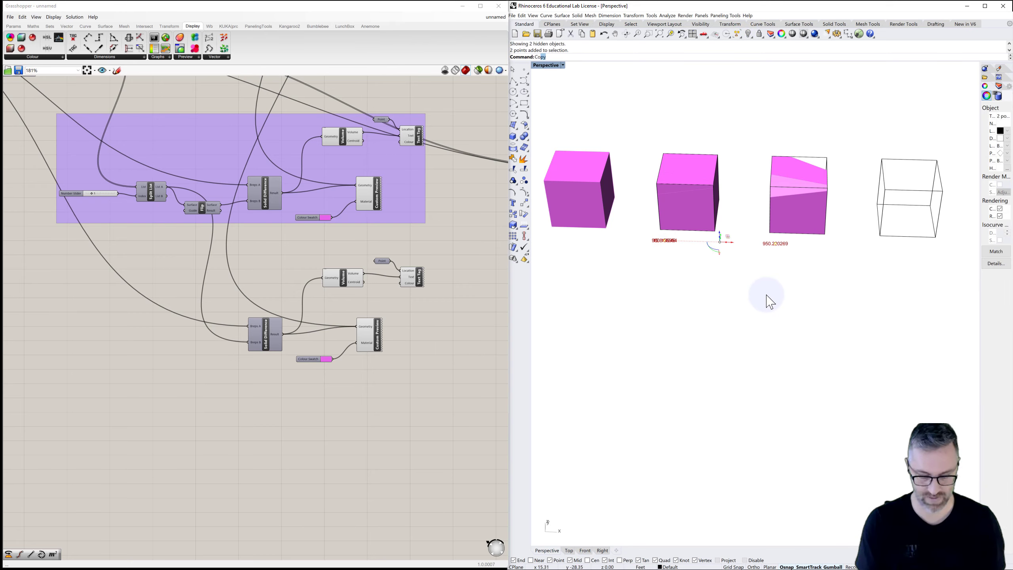
{"action": "key", "text": "Return"}
{"action": "left_click", "coordinate": [740, 287]}
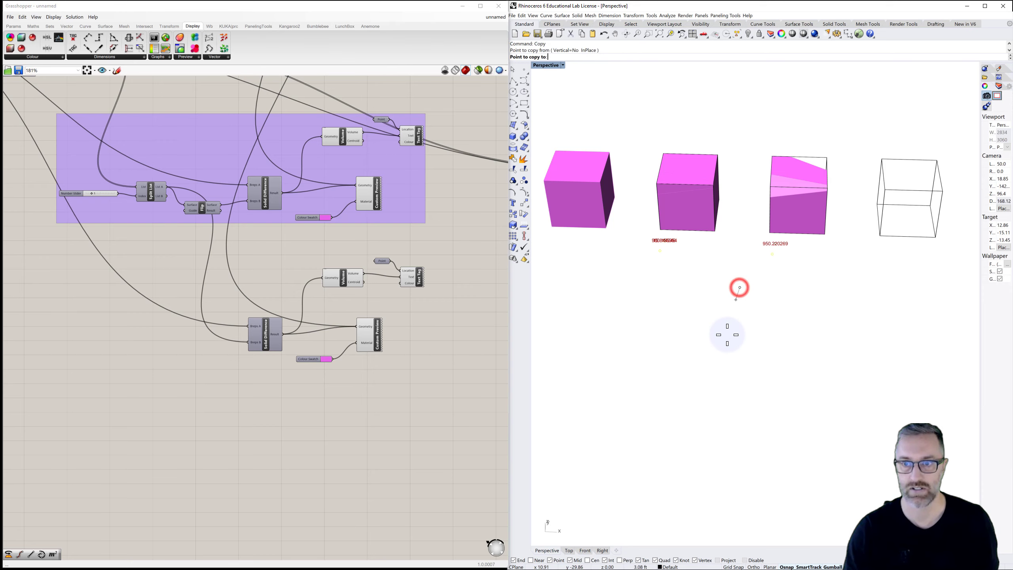
{"action": "type", "text": "20"}
{"action": "key", "text": "Return"}
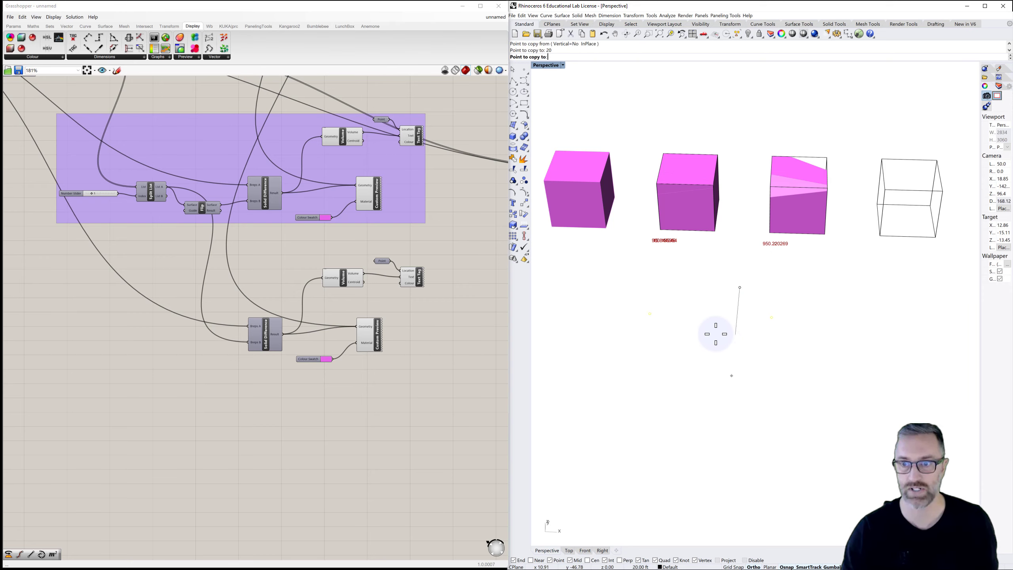
{"action": "left_click", "coordinate": [715, 345]}
{"action": "right_click", "coordinate": [714, 336]}
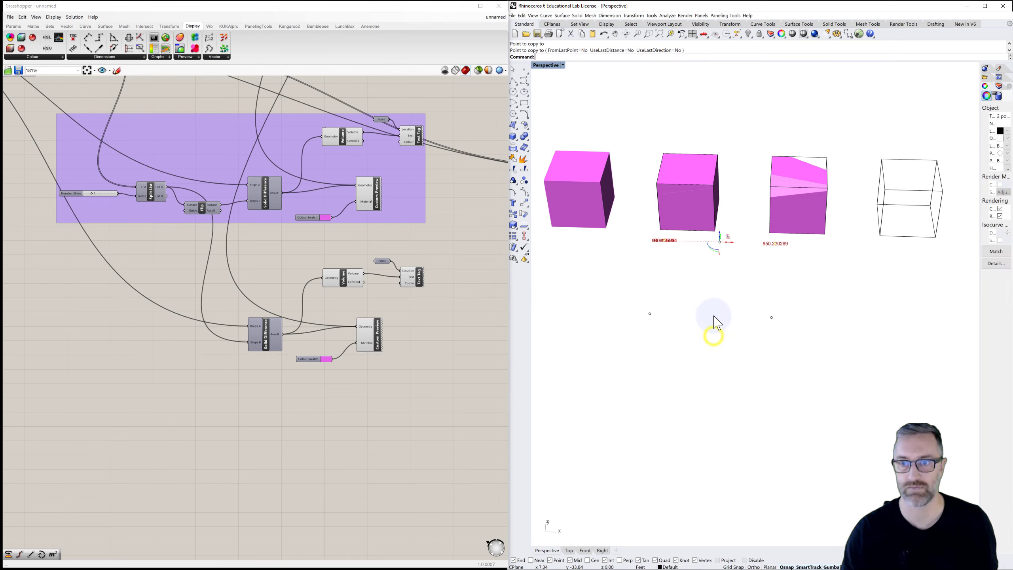
{"action": "left_click", "coordinate": [715, 316]}
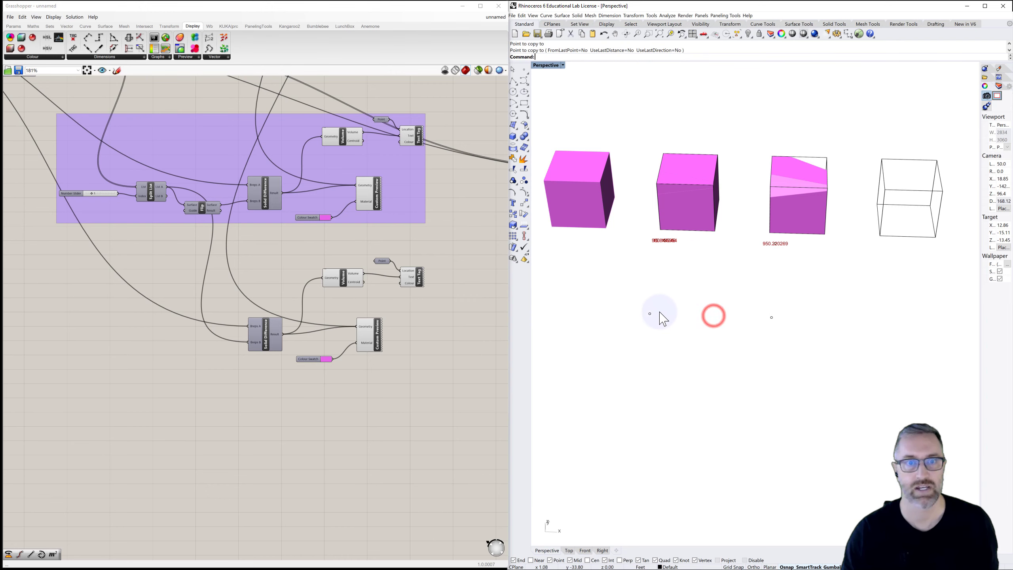
In Grasshopper, set the duplicated Text Tag's Point parameter to the copied Rhino point in front of the second cube
{"action": "right_click", "coordinate": [381, 261]}
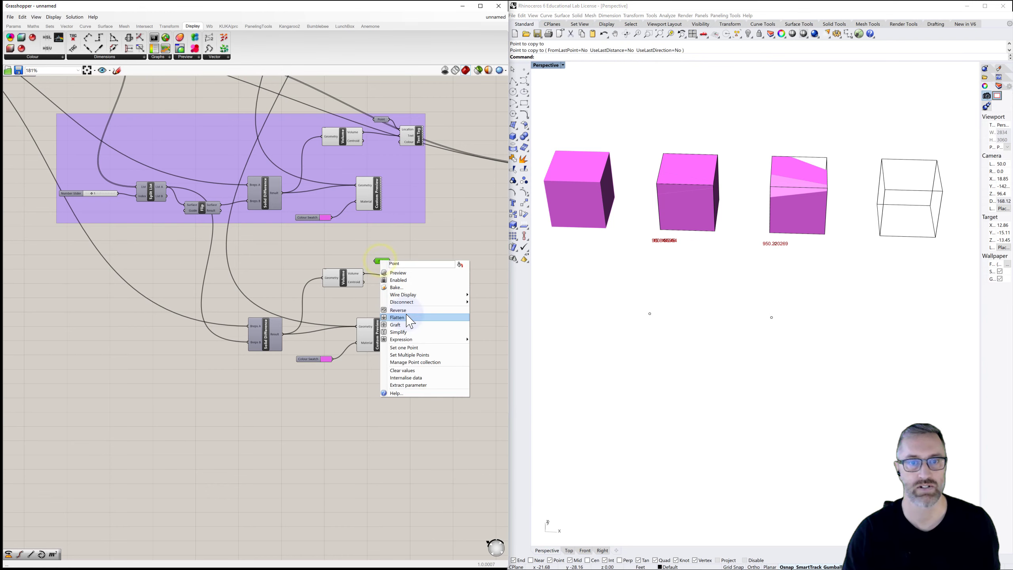
{"action": "left_click", "coordinate": [406, 347]}
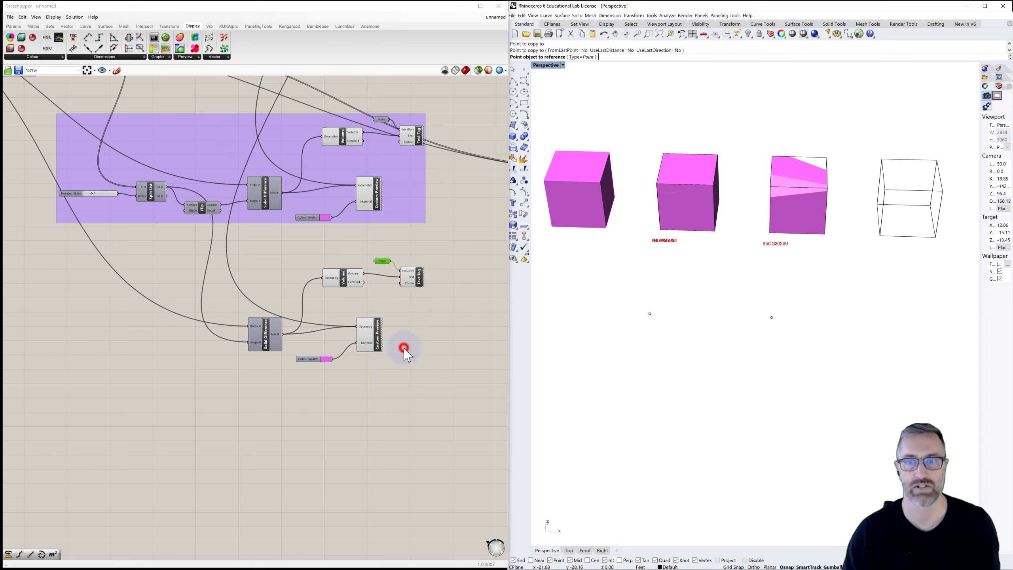
{"action": "left_click", "coordinate": [650, 314]}
{"action": "left_click", "coordinate": [697, 293]}
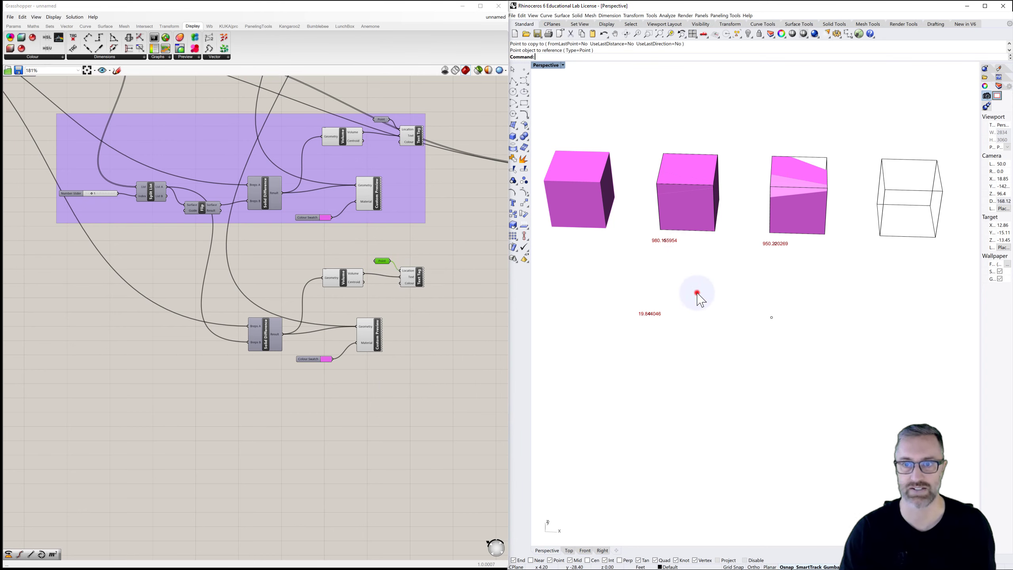
{"action": "left_click", "coordinate": [690, 270]}
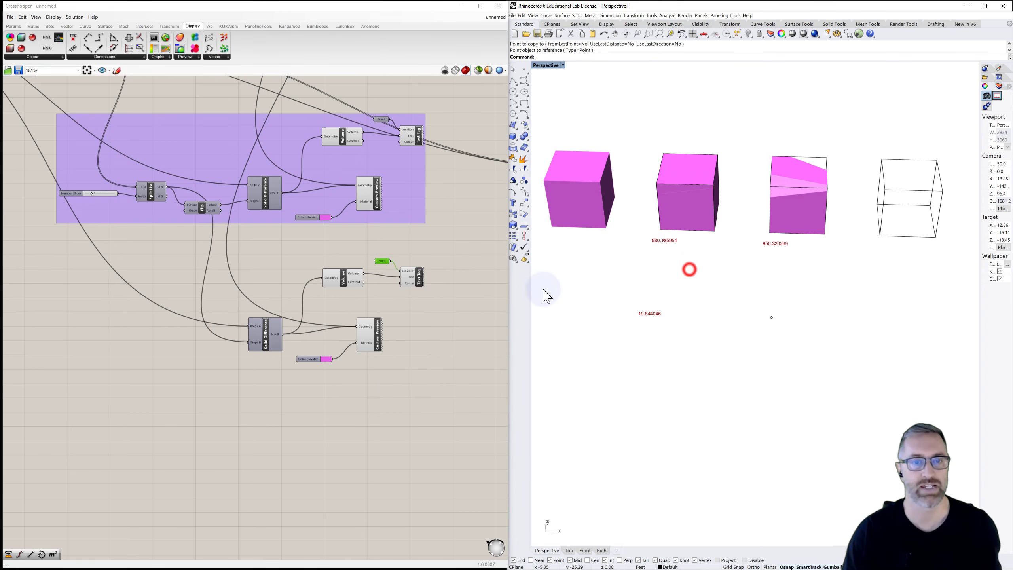
Shift the copied Solid Difference away from its preview components and place a Move component in the gap
{"action": "left_click_drag", "start_coordinate": [266, 339], "coordinate": [184, 322]}
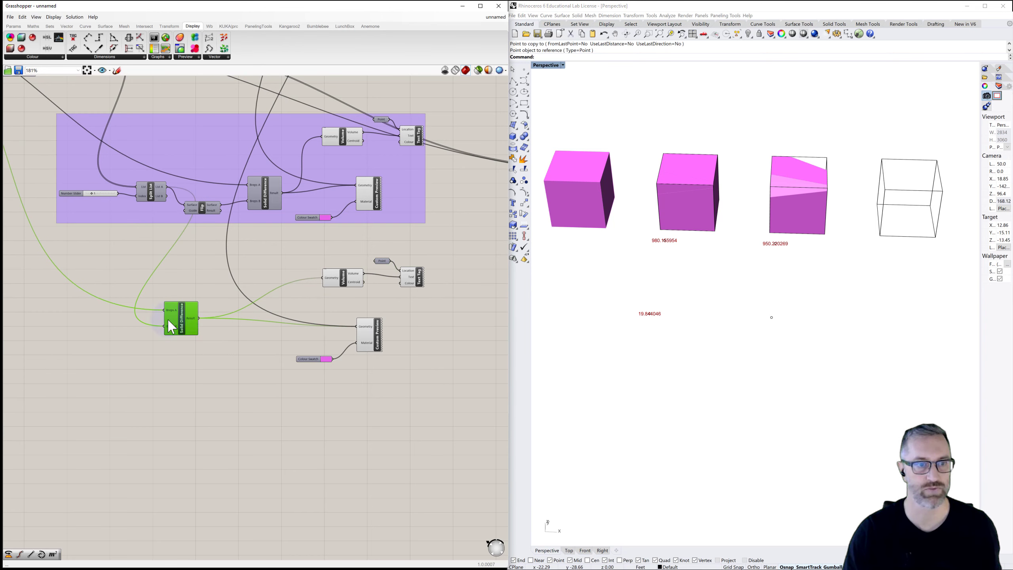
{"action": "double_click", "coordinate": [244, 339]}
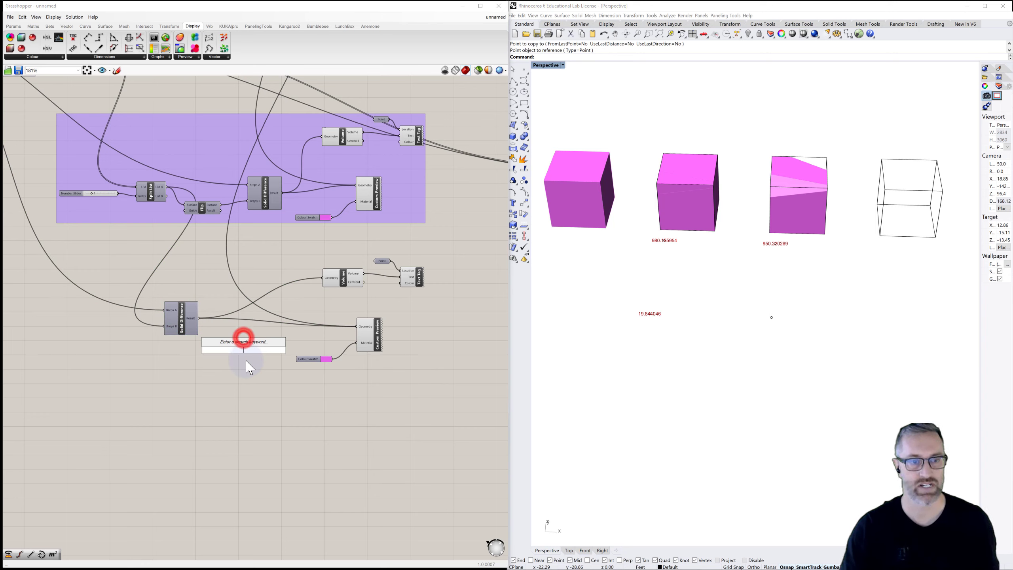
{"action": "type", "text": "move"}
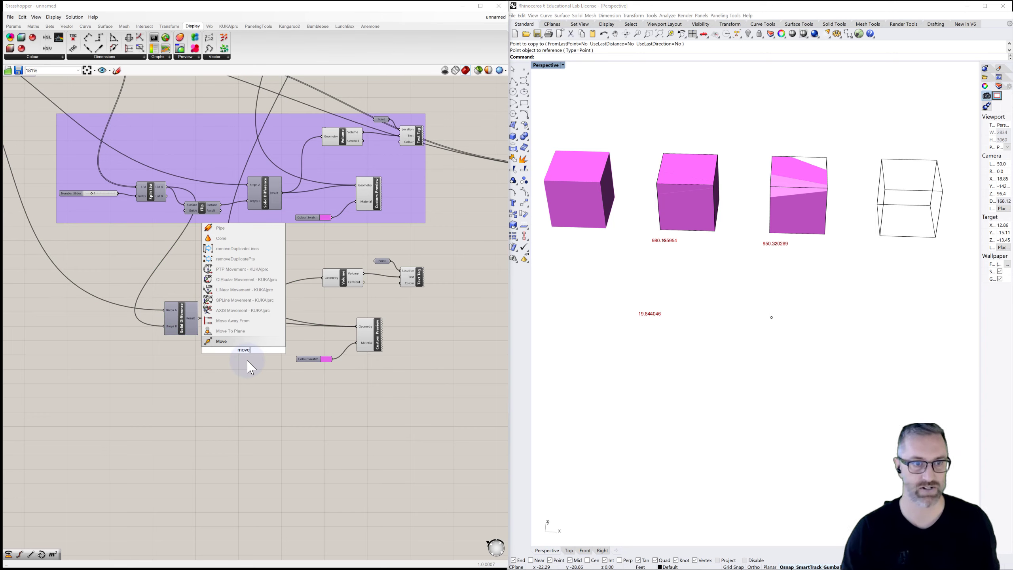
{"action": "left_click", "coordinate": [220, 342]}
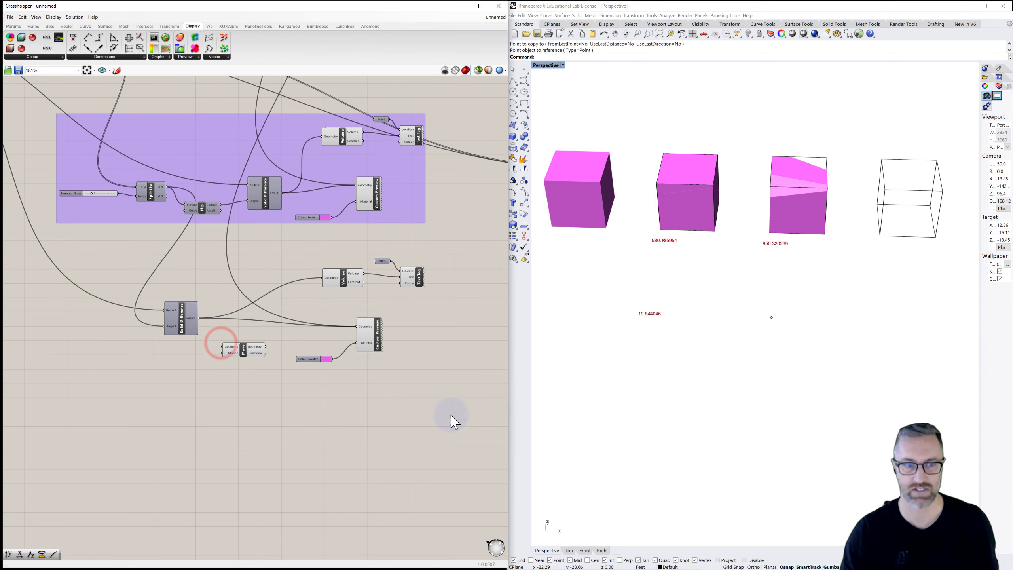
{"action": "left_click_drag", "start_coordinate": [244, 351], "coordinate": [262, 359]}
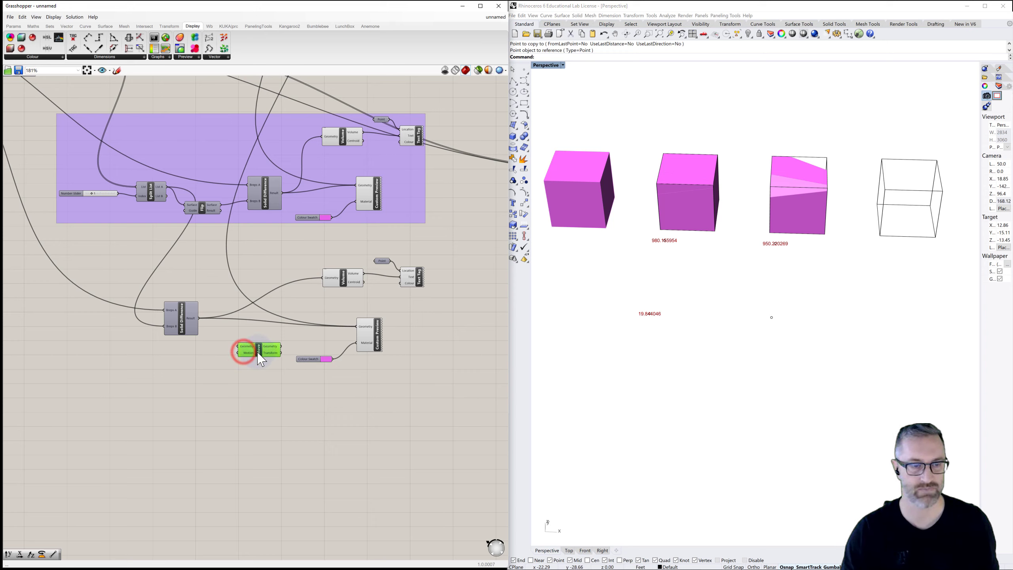
Add a Unit Y vector as the Move's Motion and connect the copied Solid Difference's Result to its Geometry
{"action": "double_click", "coordinate": [201, 352]}
{"action": "type", "text": "unit y"}
{"action": "left_click", "coordinate": [199, 375]}
{"action": "left_click_drag", "start_coordinate": [199, 383], "coordinate": [237, 354]}
{"action": "left_click_drag", "start_coordinate": [199, 317], "coordinate": [239, 346]}
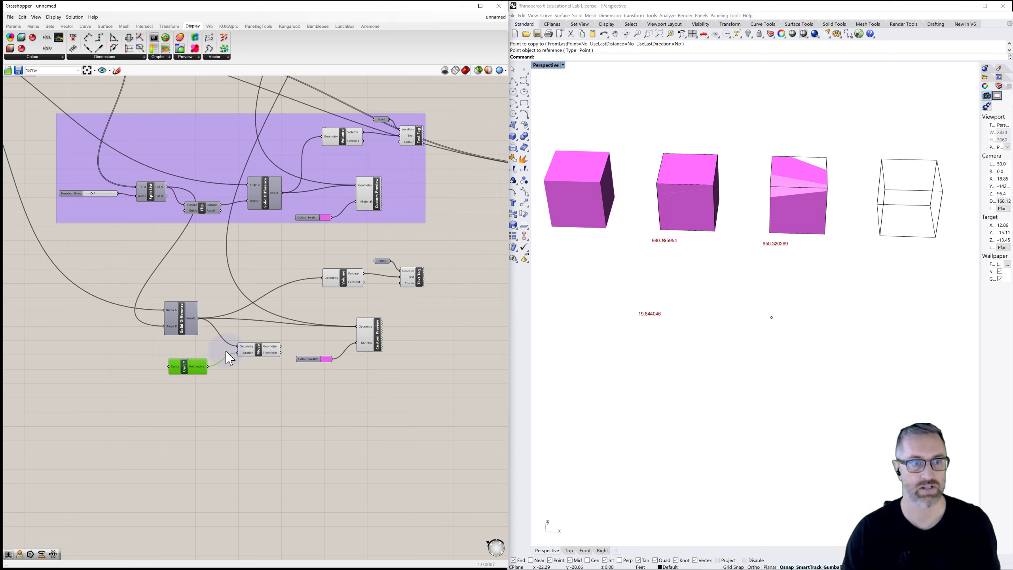
{"action": "left_click", "coordinate": [121, 367]}
{"action": "double_click", "coordinate": [131, 377]}
{"action": "type", "text": "-"}
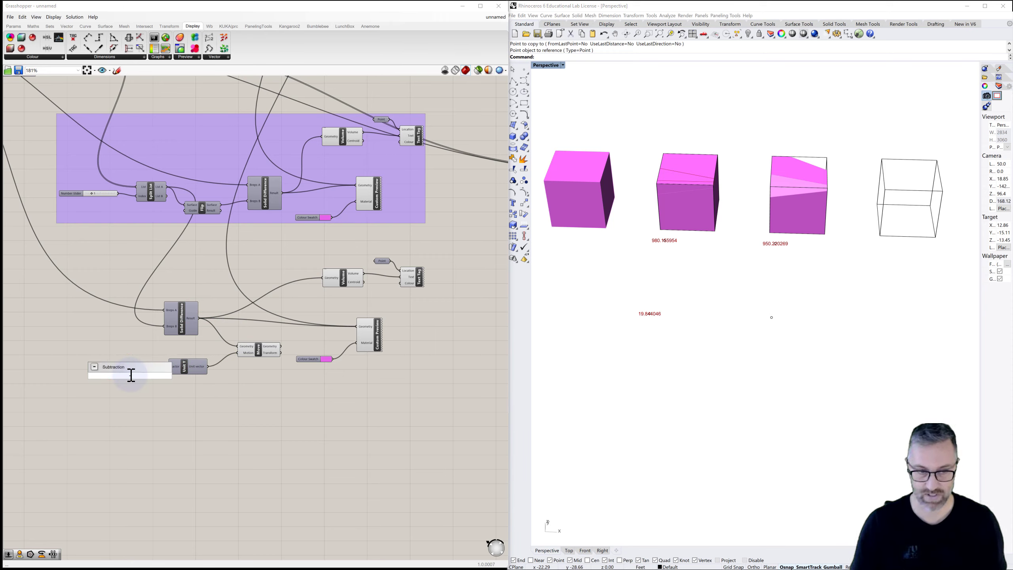
{"action": "key", "text": "Return"}
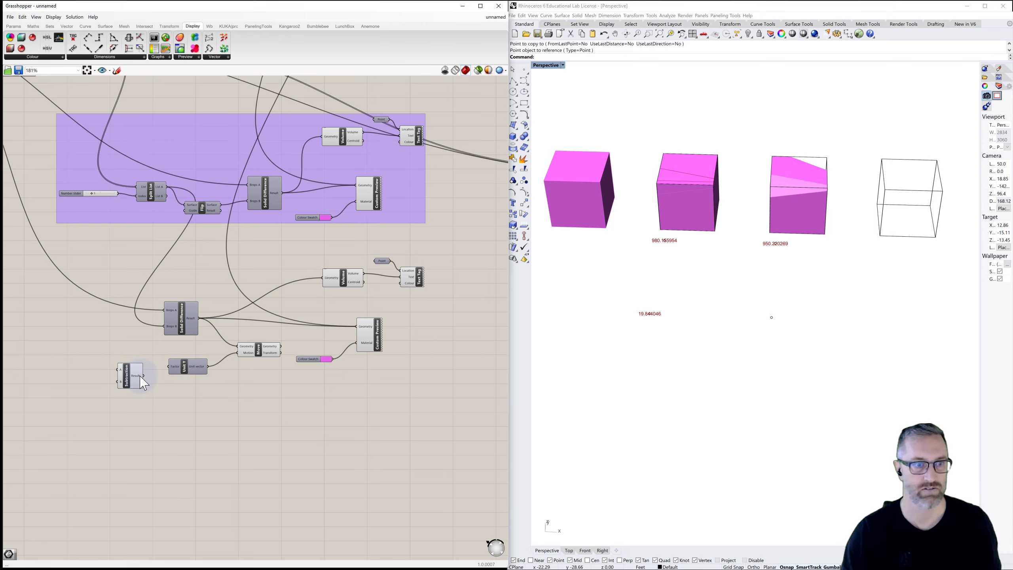
{"action": "left_click", "coordinate": [127, 375]}
{"action": "key", "text": "Delete"}
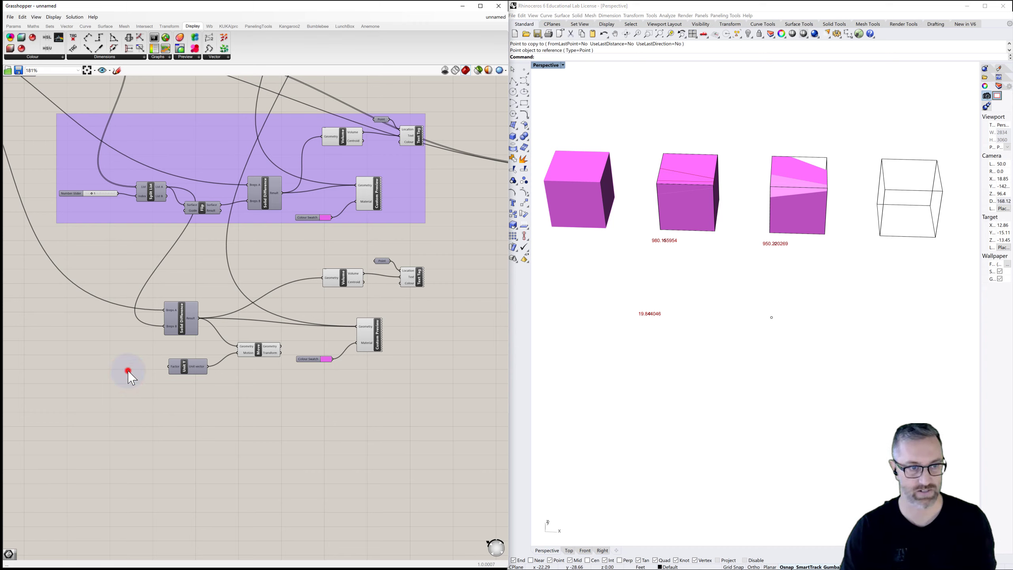
Add a Number Slider with a minimum of -30 and a value of -20, and connect it to Unit Y's Factor
{"action": "double_click", "coordinate": [127, 371]}
{"action": "type", "text": "-20"}
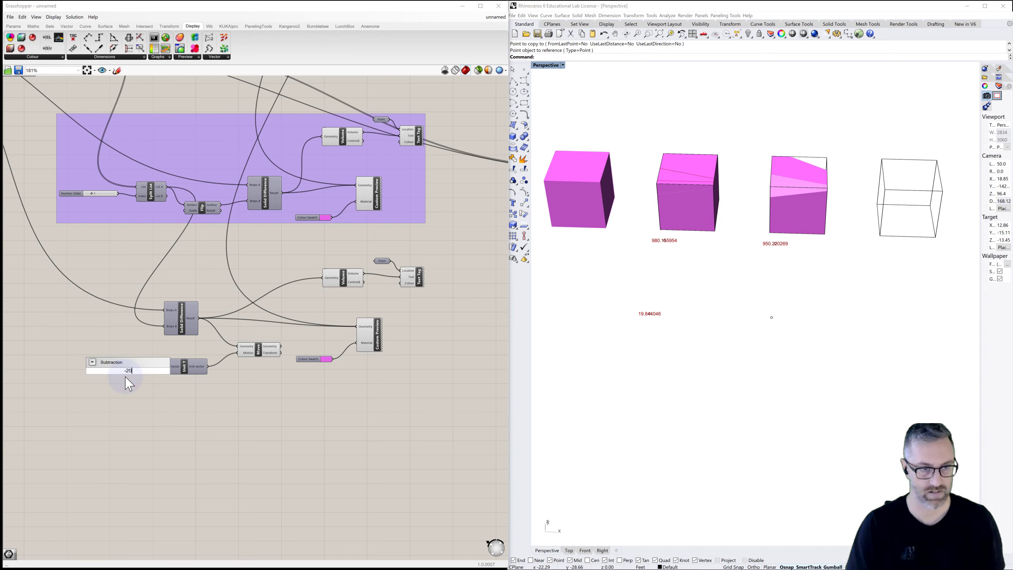
{"action": "key", "text": "BackSpace"}
{"action": "key", "text": "BackSpace"}
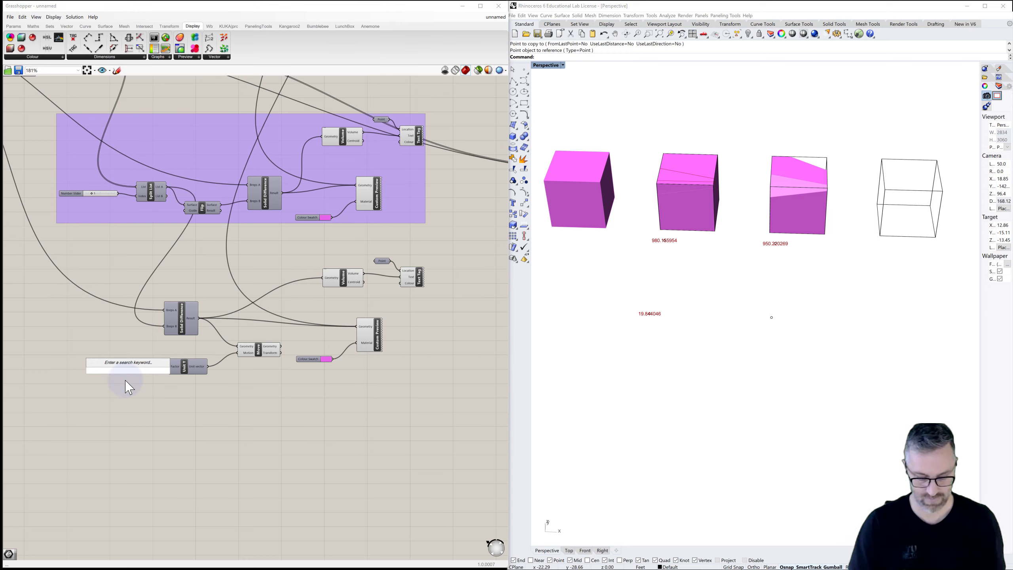
{"action": "type", "text": "-20<0"}
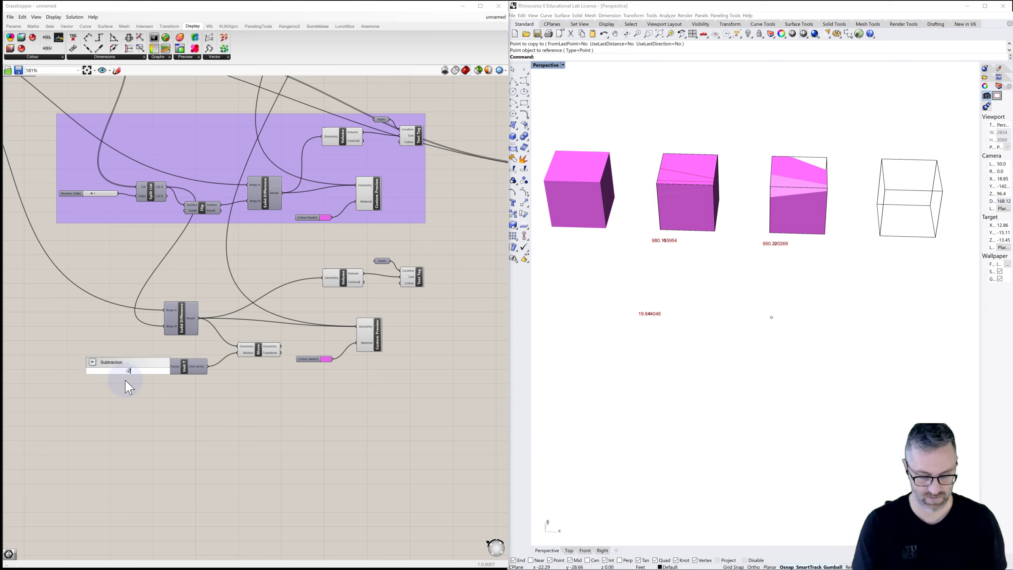
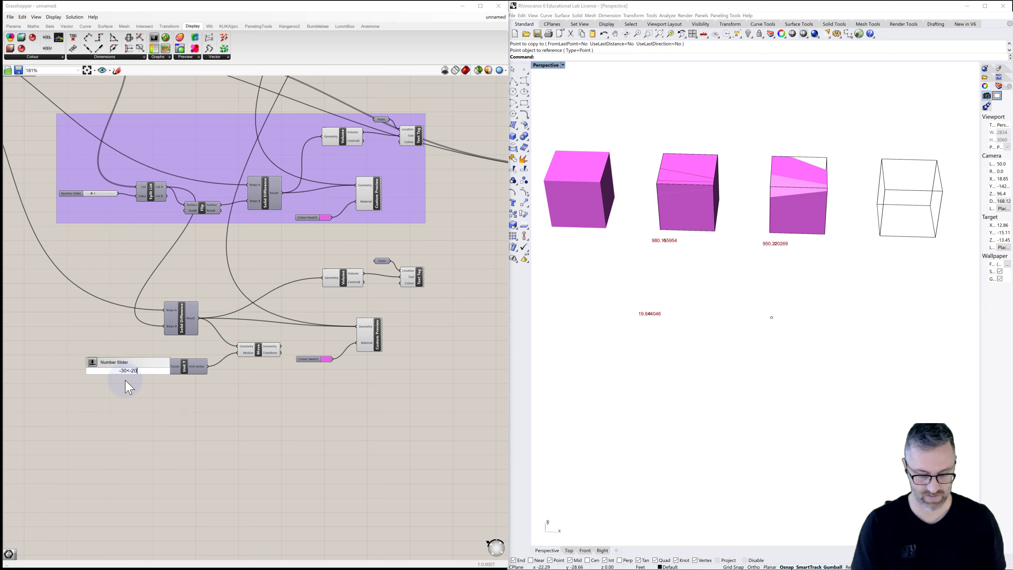
{"action": "key", "text": "Return"}
{"action": "left_click_drag", "start_coordinate": [106, 371], "coordinate": [170, 368]}
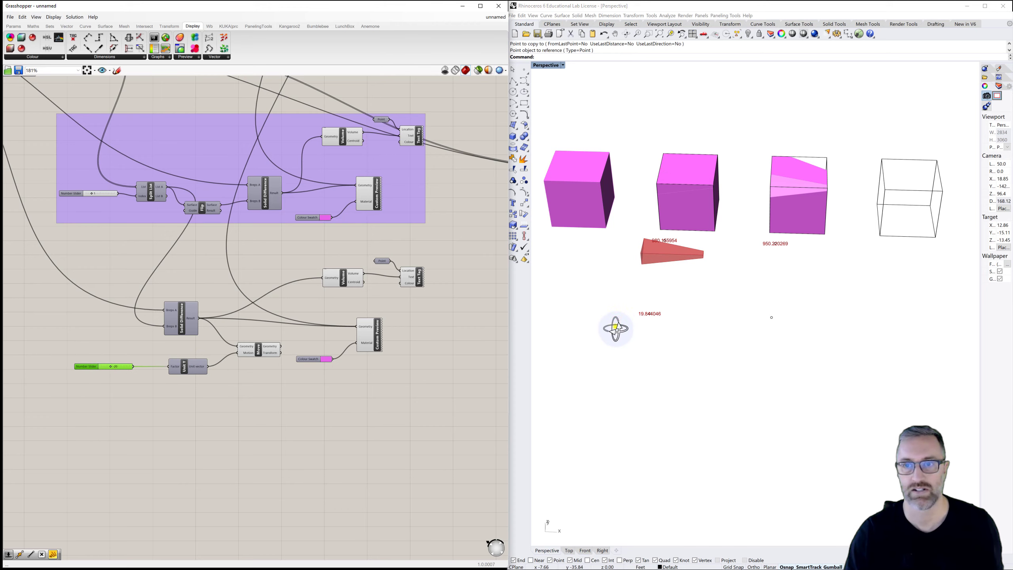
Examine the moved offcut in the Perspective view and the Move, Volume and Text Tag components of the lower branch
{"action": "right_click_drag", "start_coordinate": [615, 329], "coordinate": [647, 268]}
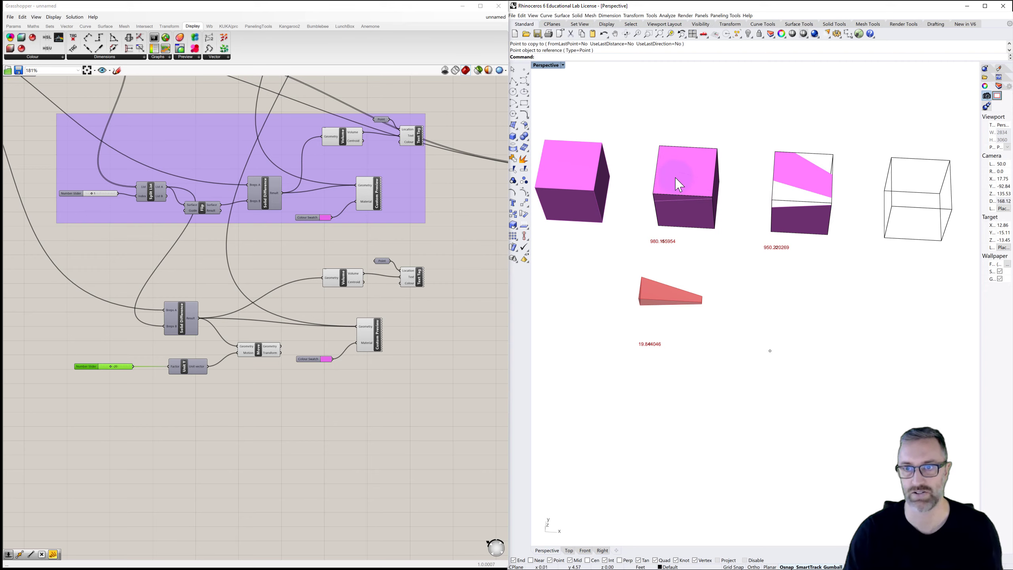
{"action": "left_click", "coordinate": [244, 331]}
{"action": "left_click", "coordinate": [257, 348]}
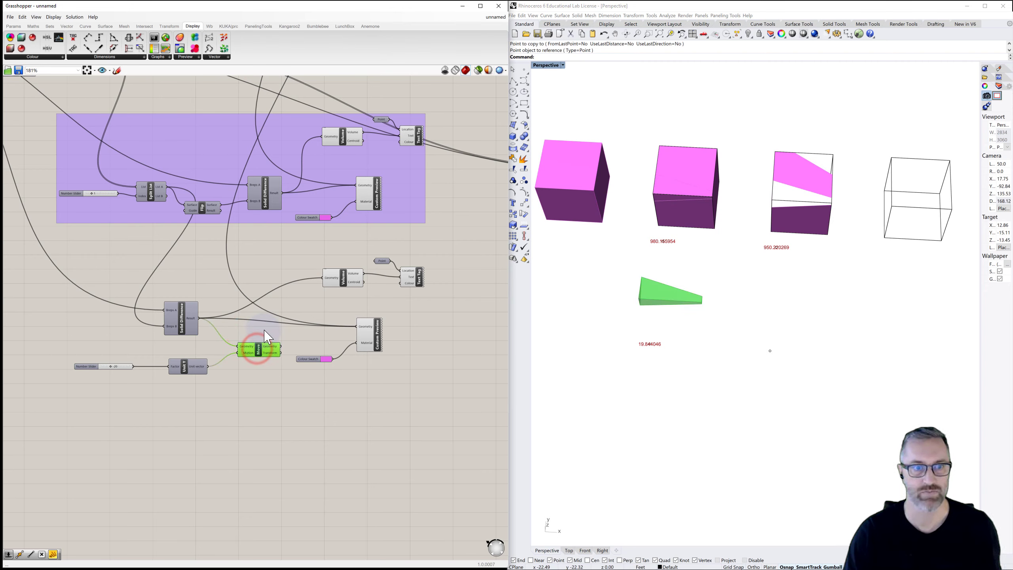
{"action": "left_click", "coordinate": [265, 328]}
{"action": "left_click", "coordinate": [342, 276]}
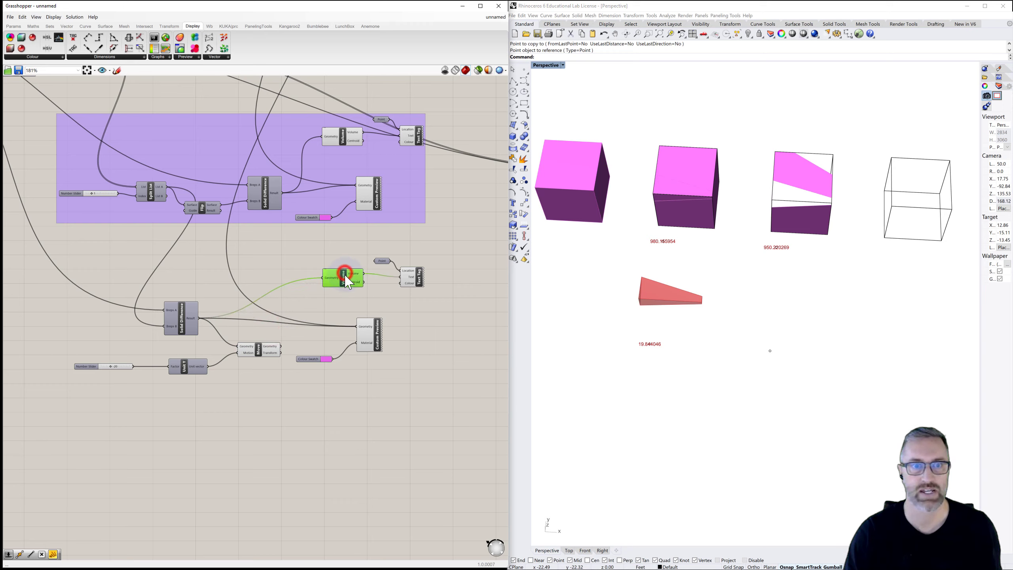
{"action": "left_click", "coordinate": [415, 277]}
{"action": "left_click", "coordinate": [414, 300]}
Shift the lower branch's Custom Preview and Colour Swatch farther from the Move component to make room
{"action": "left_click", "coordinate": [377, 330]}
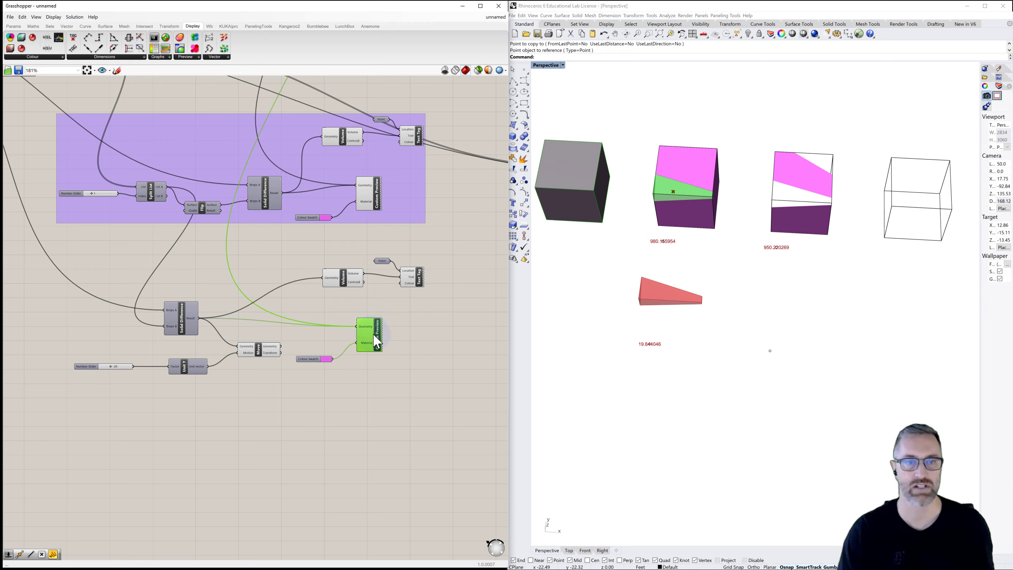
{"action": "left_click_drag", "start_coordinate": [376, 334], "coordinate": [419, 338]}
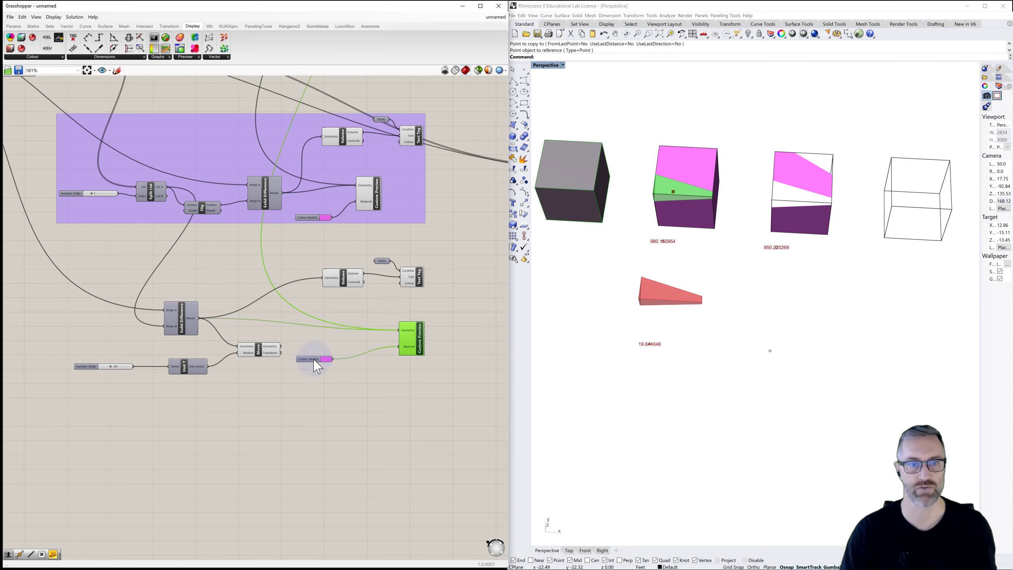
{"action": "left_click_drag", "start_coordinate": [313, 359], "coordinate": [366, 362]}
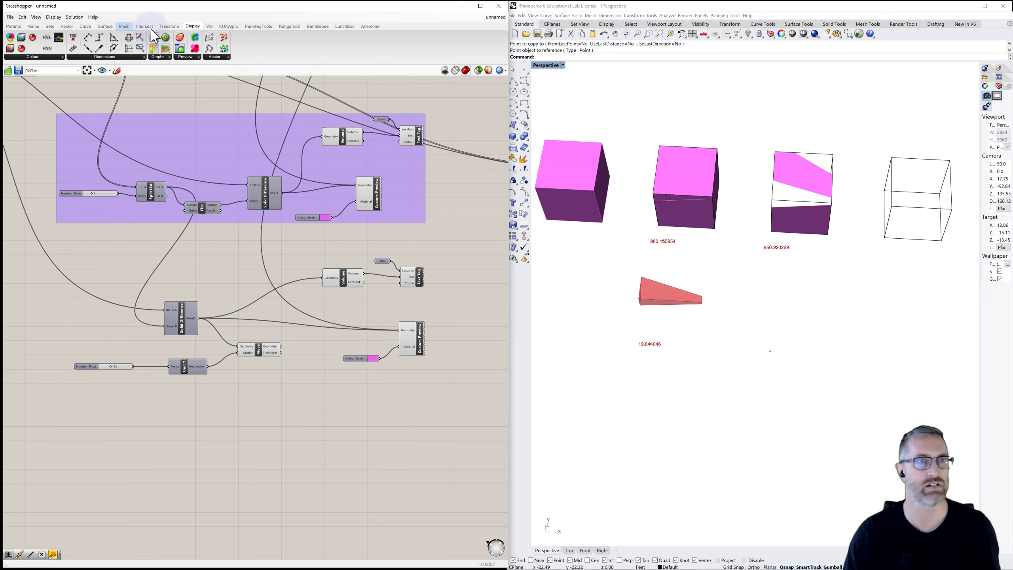
Add a Brep Wireframe component between the lower branch's Move and Custom Preview, connecting Geometry to Brep and Wireframe to the preview's Geometry
{"action": "left_click", "coordinate": [106, 27]}
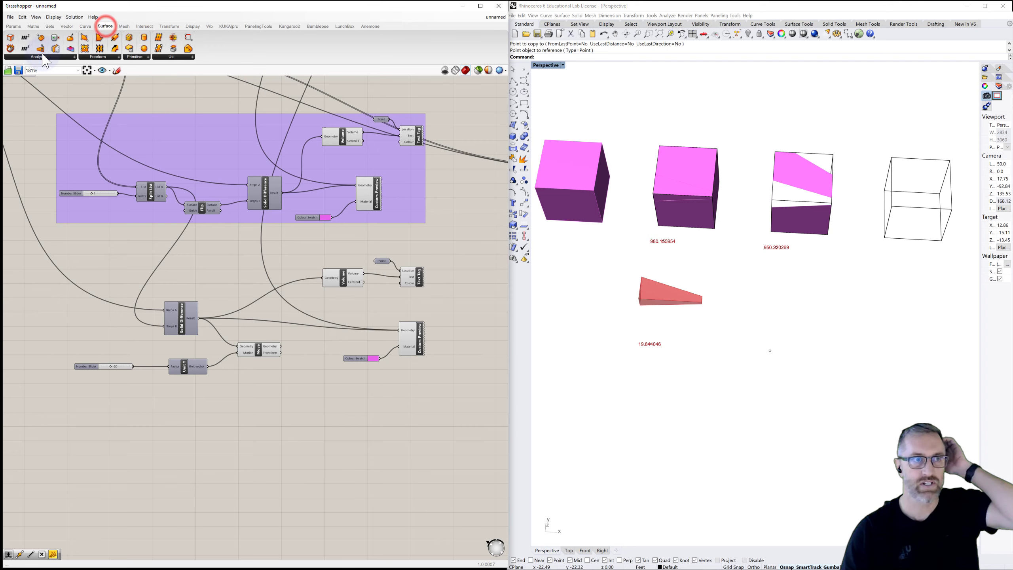
{"action": "left_click", "coordinate": [40, 58]}
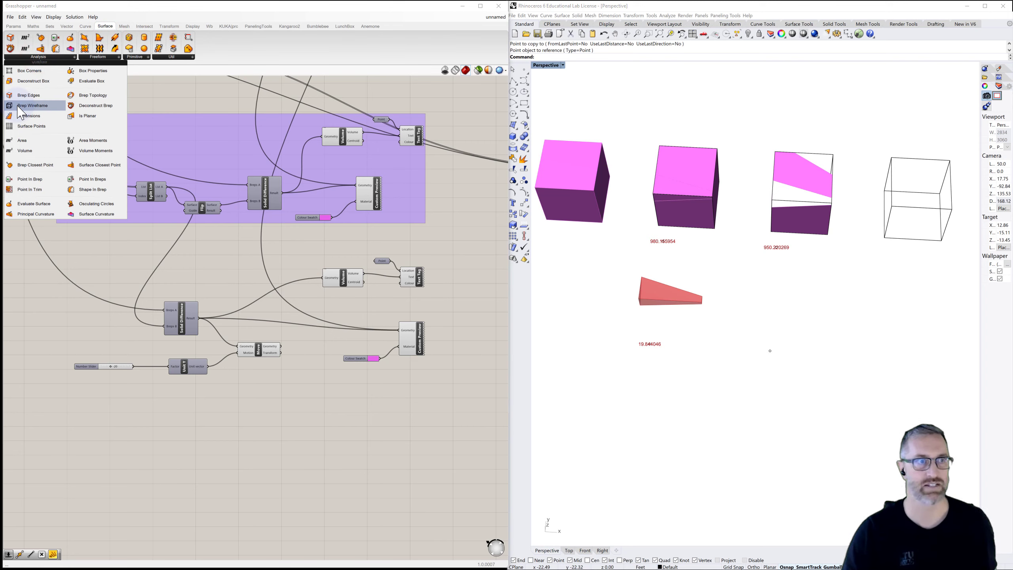
{"action": "left_click_drag", "start_coordinate": [30, 114], "coordinate": [318, 362]}
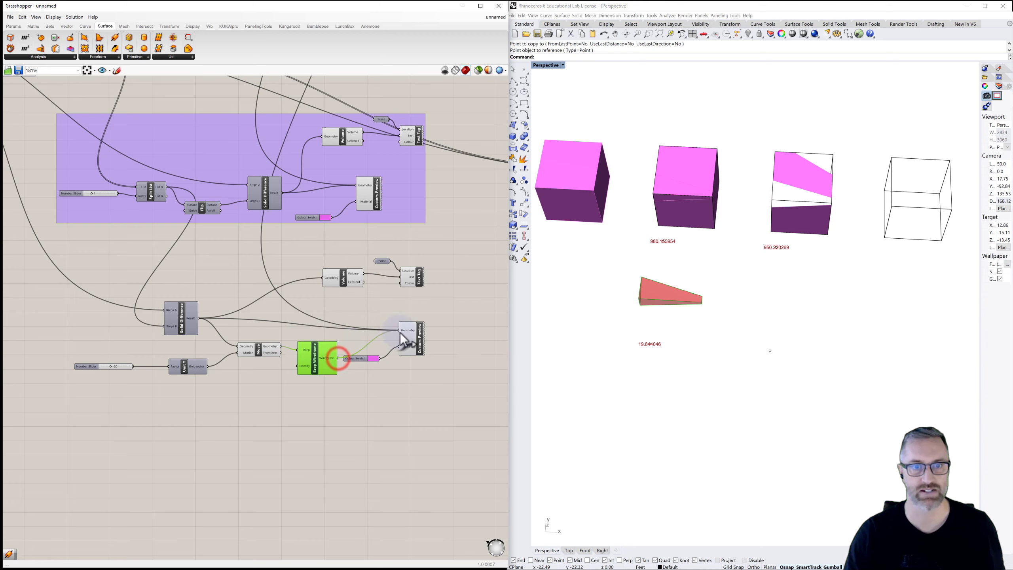
{"action": "left_click_drag", "start_coordinate": [401, 332], "coordinate": [432, 361]}
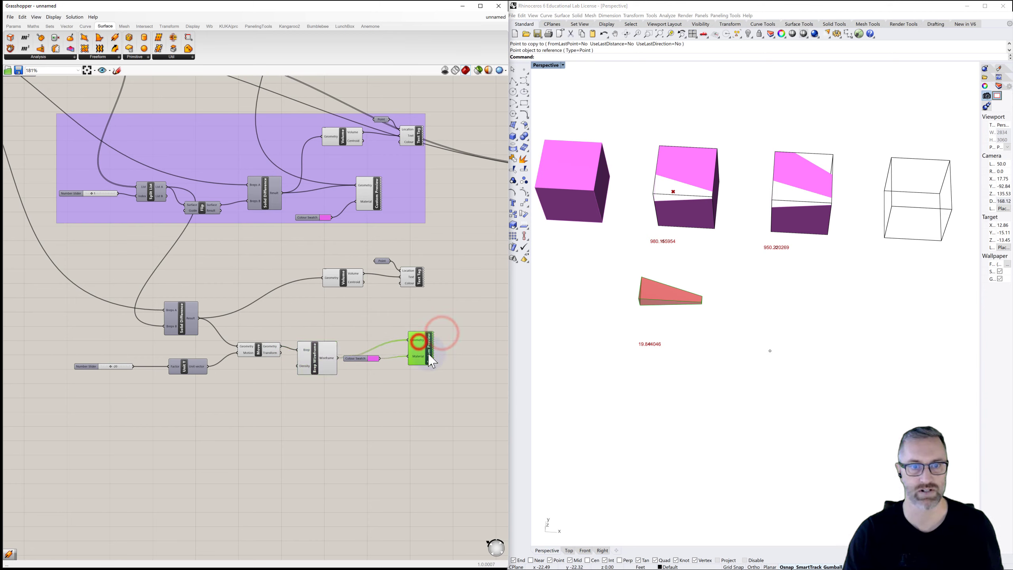
{"action": "left_click", "coordinate": [359, 359]}
{"action": "left_click", "coordinate": [367, 394]}
Turn off the preview of the Brep Wireframe and Move components in the lower branch
{"action": "left_click", "coordinate": [317, 363]}
{"action": "left_click", "coordinate": [335, 370]}
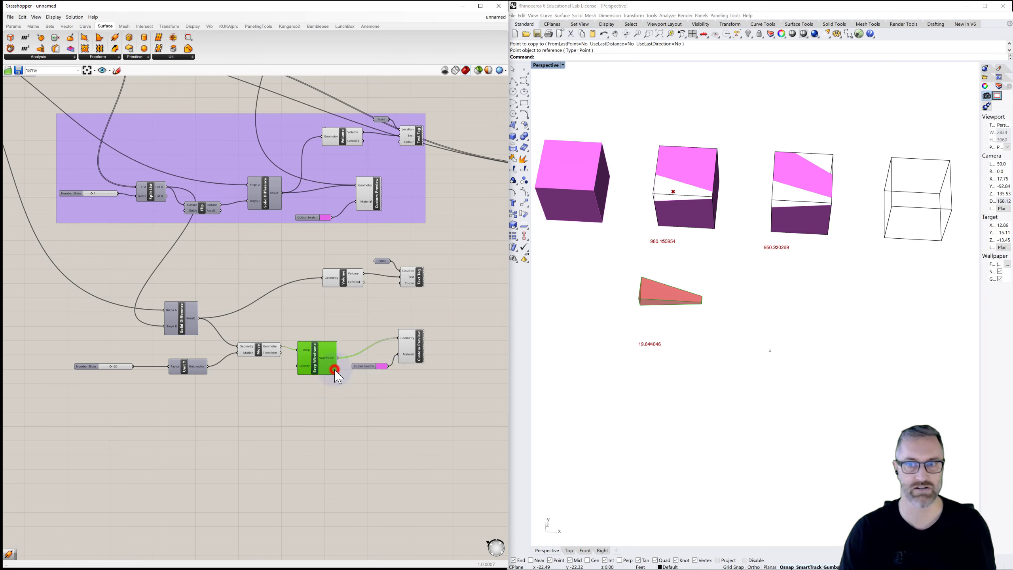
{"action": "right_click", "coordinate": [260, 351]}
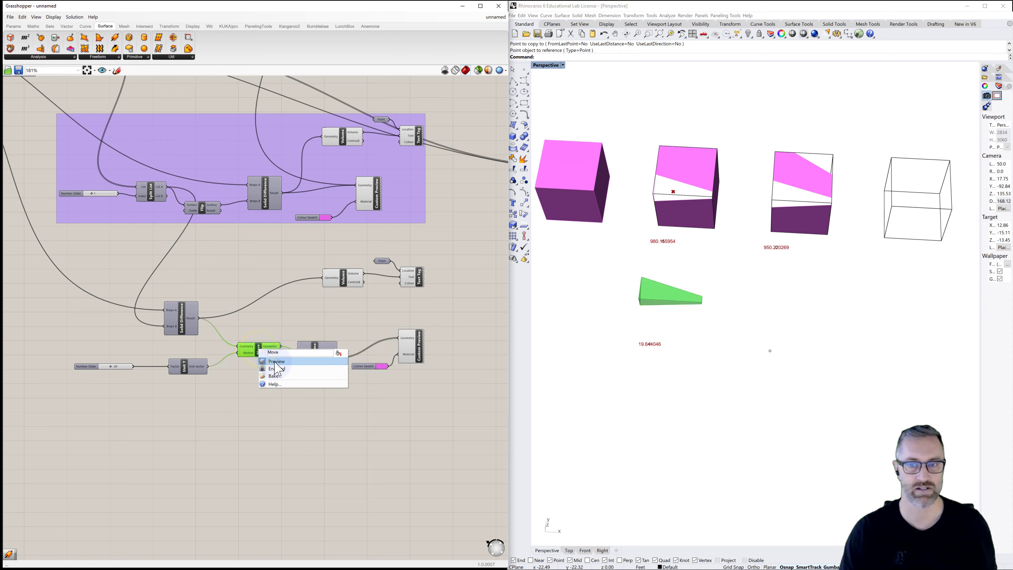
{"action": "left_click", "coordinate": [276, 362]}
{"action": "left_click", "coordinate": [346, 310]}
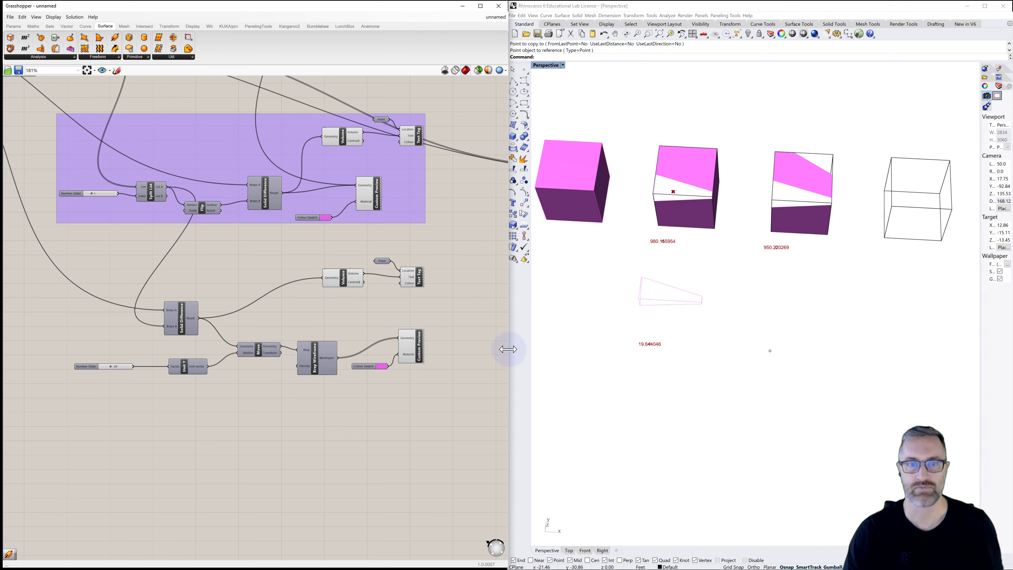
Shift the lower branch's Volume component slightly farther from its Text Tag
{"action": "mouse_move", "coordinate": [619, 345]}
{"action": "right_mouse_down"}
{"action": "mouse_move", "coordinate": [598, 331]}
{"action": "mouse_move", "coordinate": [620, 345]}
{"action": "right_mouse_up"}
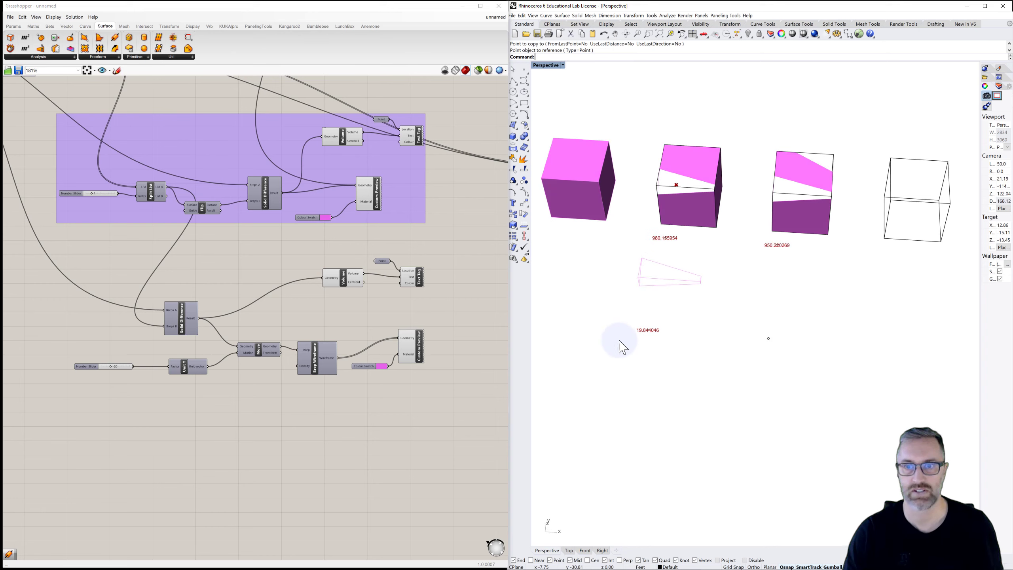
{"action": "left_click", "coordinate": [340, 302]}
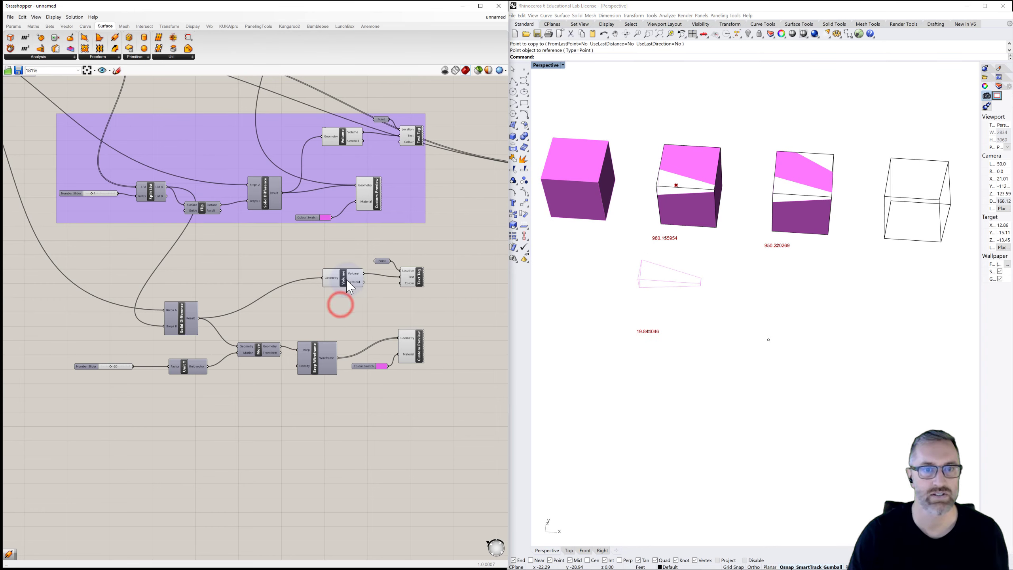
{"action": "left_click_drag", "start_coordinate": [345, 282], "coordinate": [341, 284]}
{"action": "left_click", "coordinate": [378, 300]}
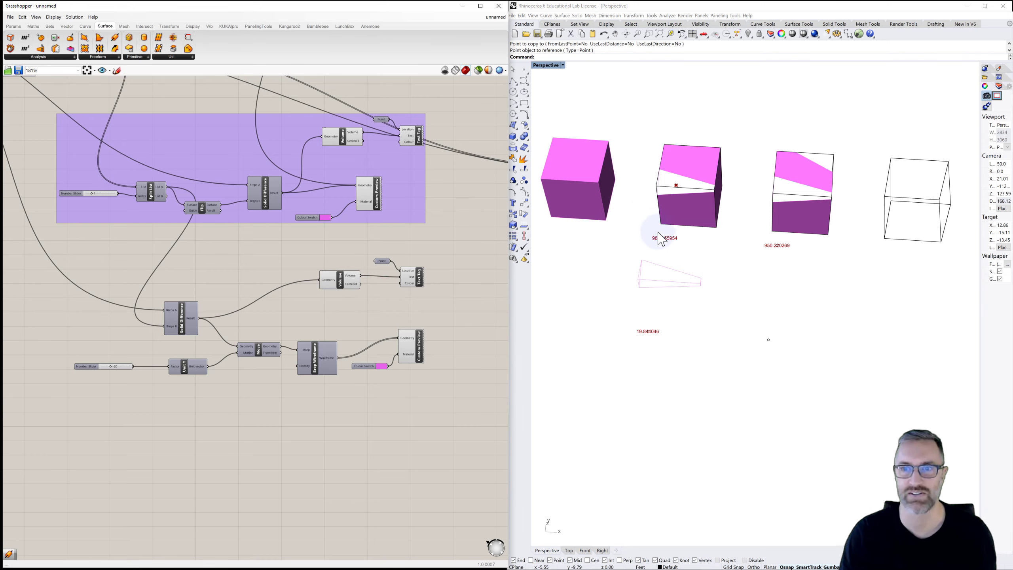
Hide the three Rhino points behind the volume labels of the cut cubes and the offcut
{"action": "left_click_drag", "start_coordinate": [656, 232], "coordinate": [787, 258]}
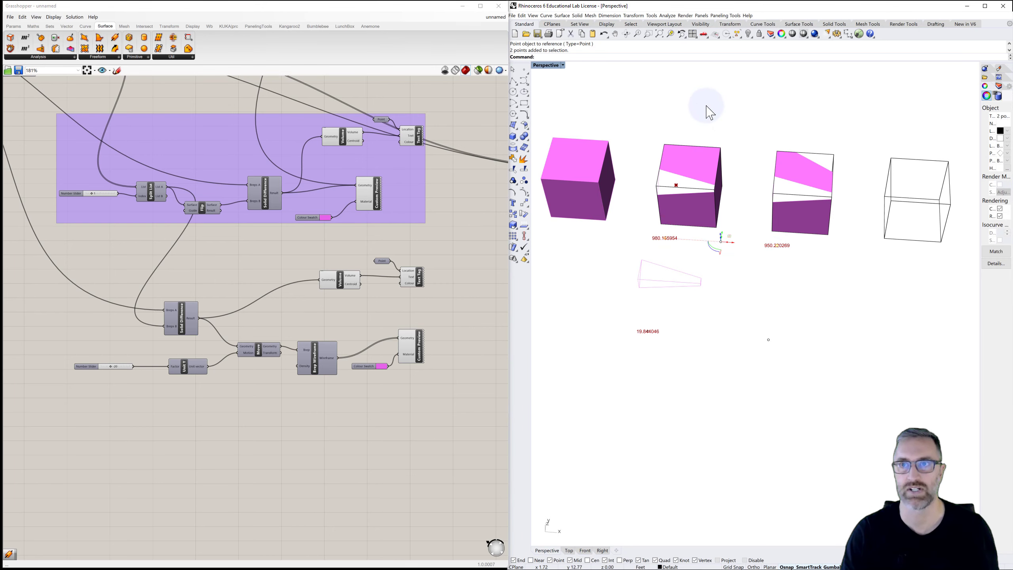
{"action": "left_click", "coordinate": [749, 34]}
{"action": "left_click", "coordinate": [716, 234]}
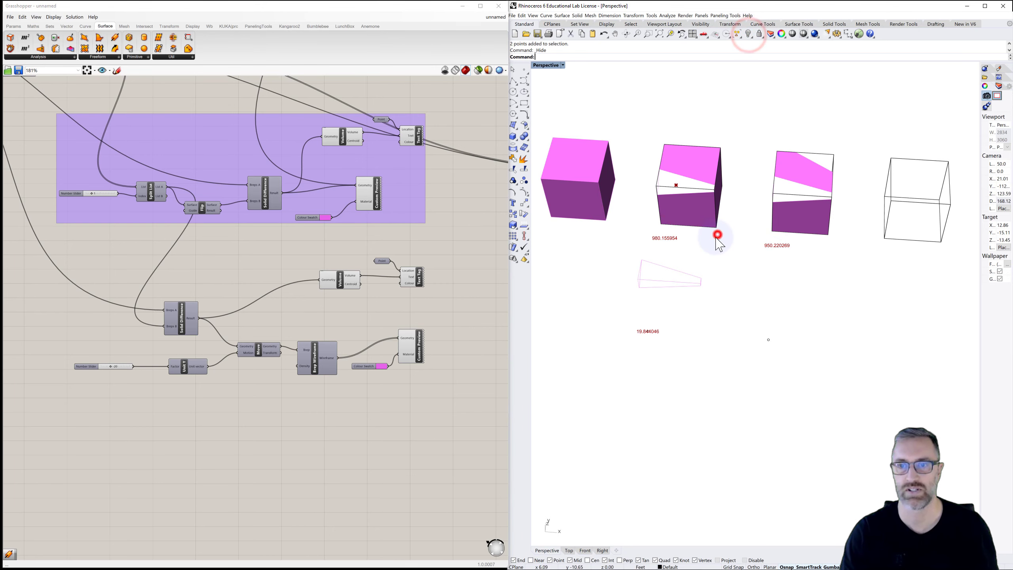
{"action": "left_click", "coordinate": [638, 326]}
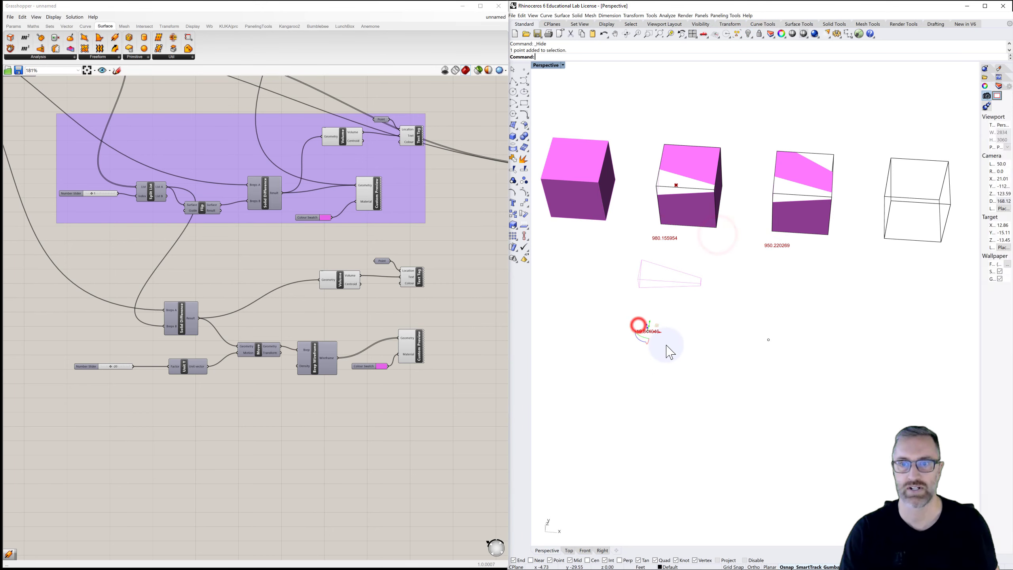
{"action": "left_click", "coordinate": [749, 34]}
{"action": "left_click", "coordinate": [737, 116]}
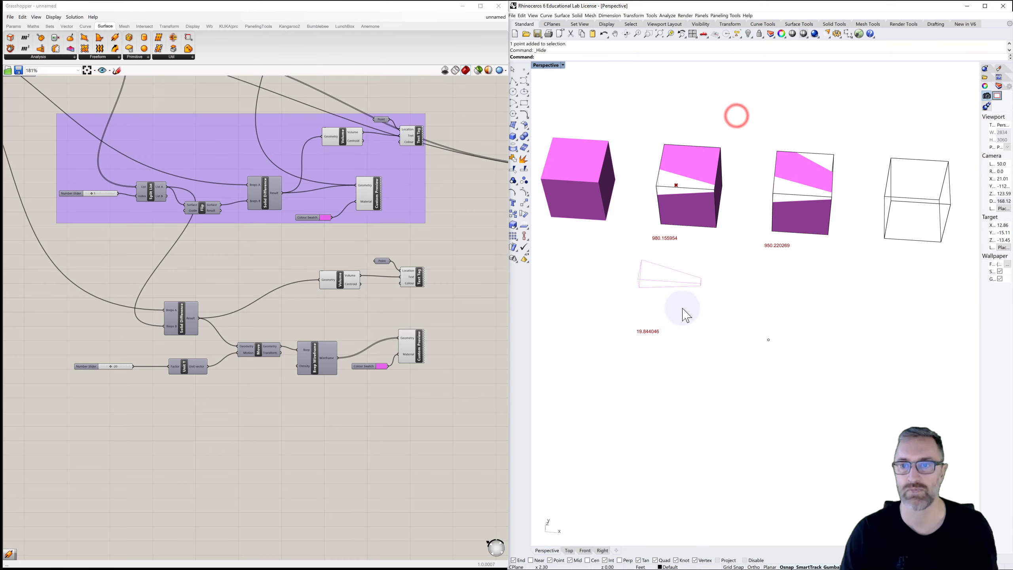
Turn off the preview of the Volume components in the lower branch and in the purple group above it
{"action": "right_click_drag", "start_coordinate": [684, 251], "coordinate": [566, 239]}
{"action": "scroll", "coordinate": [670, 199], "scroll_direction": "up", "scroll_amount": 3}
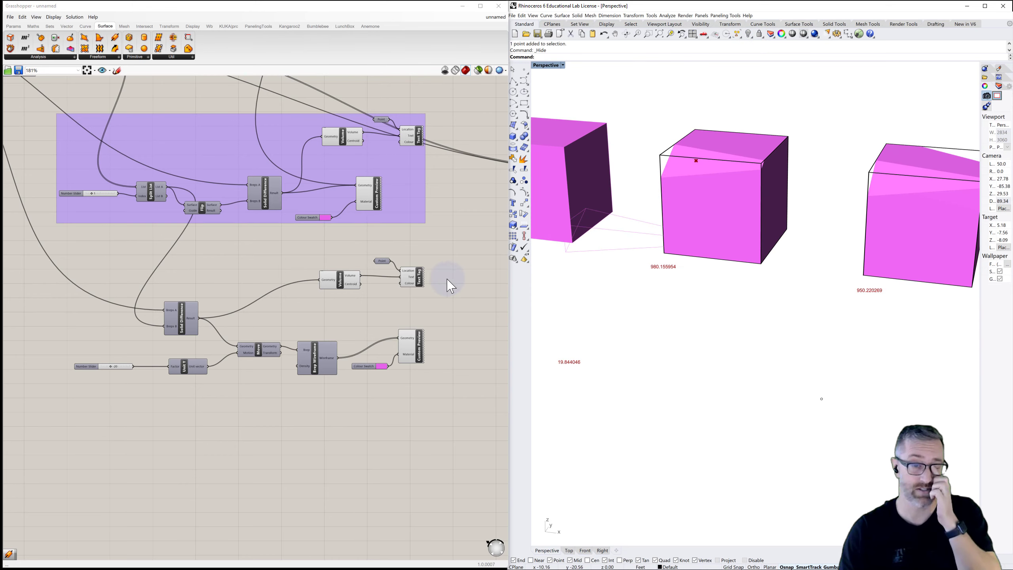
{"action": "left_click", "coordinate": [343, 284]}
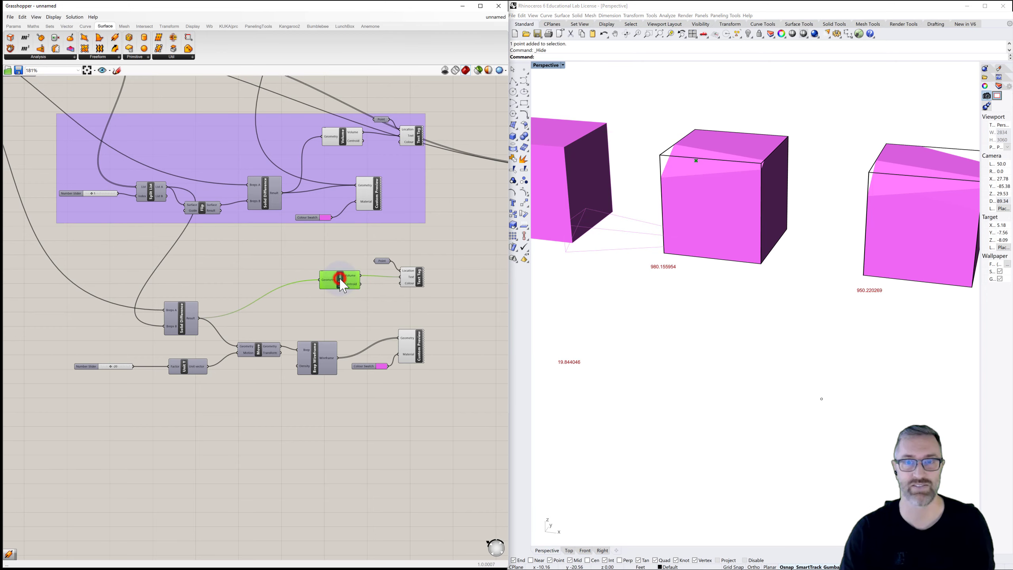
{"action": "right_click", "coordinate": [340, 278]}
{"action": "left_click", "coordinate": [356, 291]}
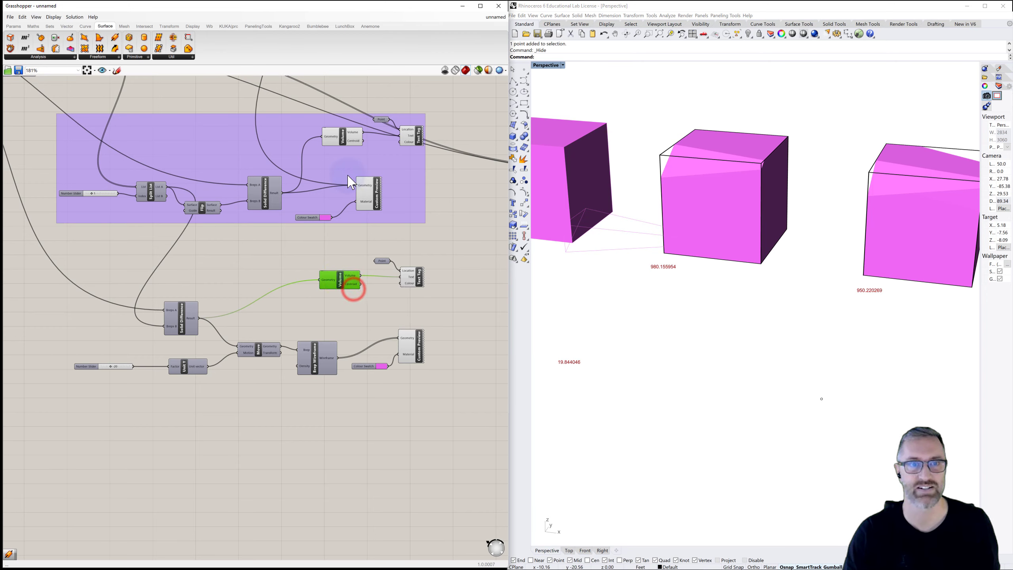
{"action": "left_click", "coordinate": [343, 138]}
{"action": "right_click", "coordinate": [341, 137]}
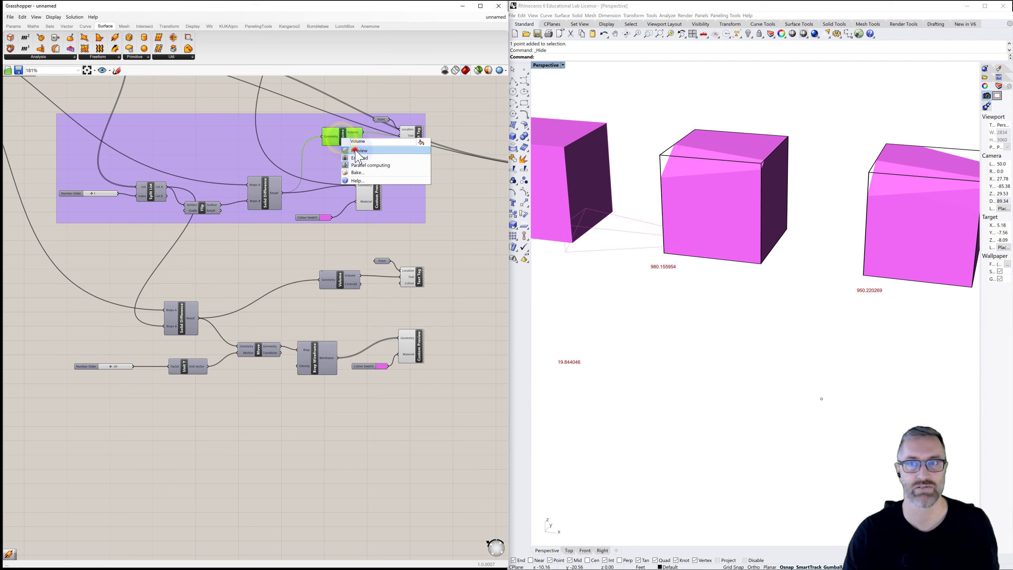
{"action": "left_click", "coordinate": [356, 151]}
{"action": "left_click", "coordinate": [442, 222]}
Examine the cut cubes, the wireframe offcut and their volume labels from several angles in the Perspective view
{"action": "scroll", "coordinate": [442, 222], "scroll_direction": "down", "scroll_amount": 3}
{"action": "right_click_drag", "start_coordinate": [442, 222], "coordinate": [373, 229]}
{"action": "right_click_drag", "start_coordinate": [566, 268], "coordinate": [663, 281]}
{"action": "right_click_drag", "start_coordinate": [669, 180], "coordinate": [664, 173]}
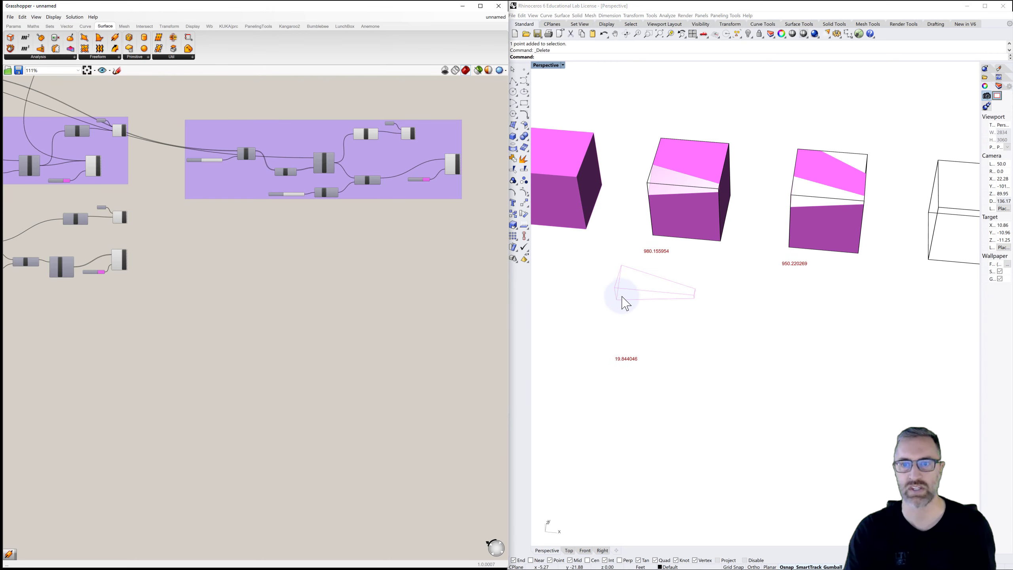
{"action": "right_click_drag", "start_coordinate": [624, 295], "coordinate": [663, 263]}
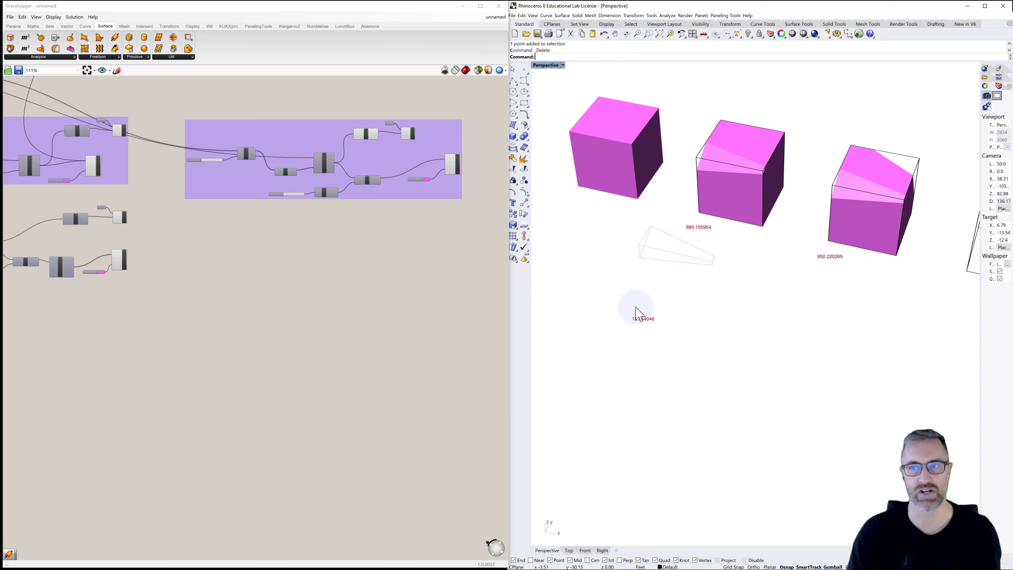
{"action": "scroll", "coordinate": [655, 235], "scroll_direction": "down", "scroll_amount": 4}
Set the seed1 slider of the first Random group to 77 and inspect the changed cuts in the Perspective view
{"action": "mouse_move", "coordinate": [289, 226]}
{"action": "right_mouse_down"}
{"action": "mouse_move", "coordinate": [421, 224]}
{"action": "mouse_move", "coordinate": [299, 215]}
{"action": "right_mouse_up"}
{"action": "right_click_drag", "start_coordinate": [161, 208], "coordinate": [317, 217]}
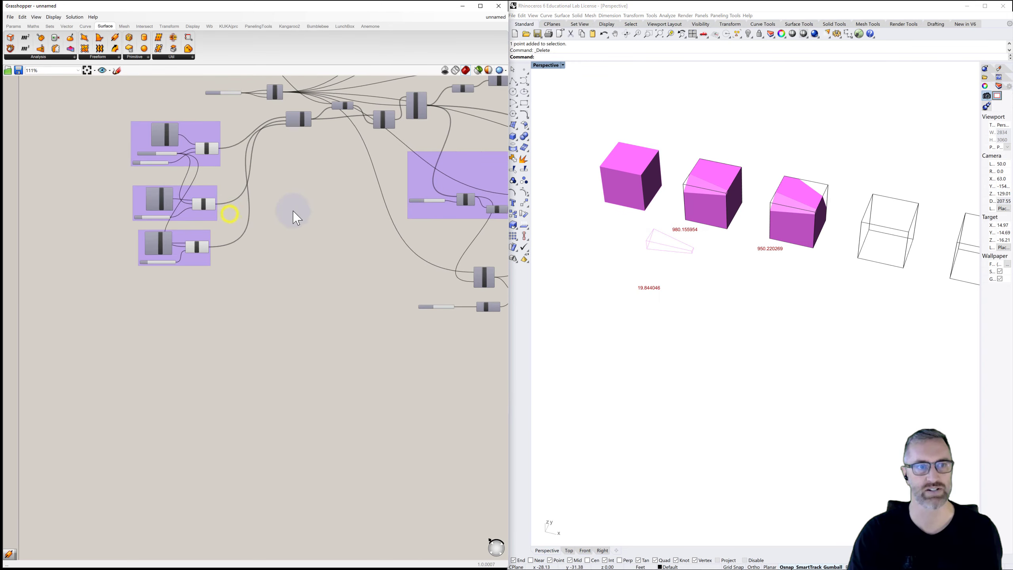
{"action": "scroll", "coordinate": [153, 140], "scroll_direction": "up", "scroll_amount": 4}
{"action": "right_click_drag", "start_coordinate": [154, 143], "coordinate": [165, 179]}
{"action": "scroll", "coordinate": [201, 151], "scroll_direction": "up", "scroll_amount": 2}
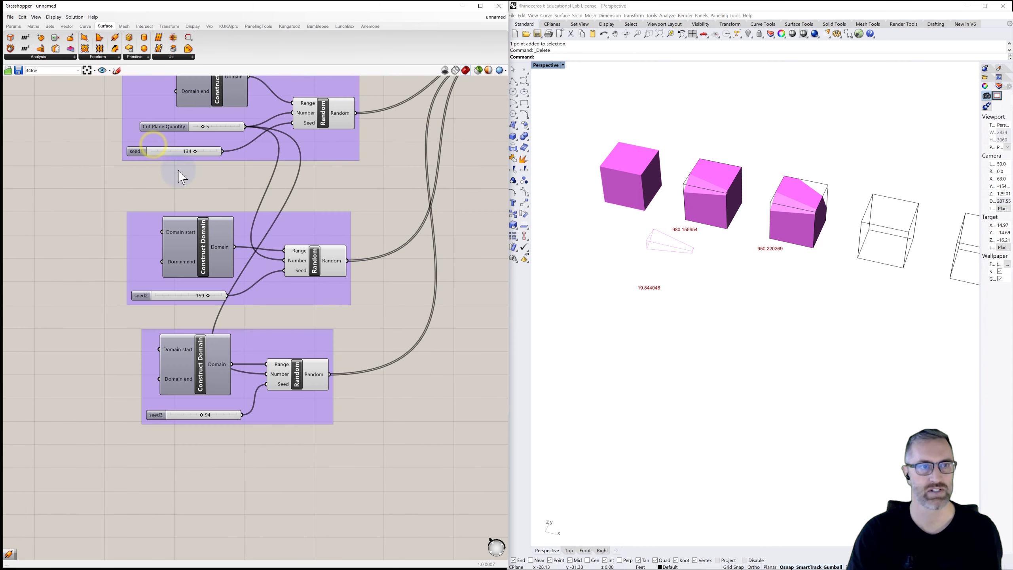
{"action": "left_click_drag", "start_coordinate": [195, 148], "coordinate": [177, 148]}
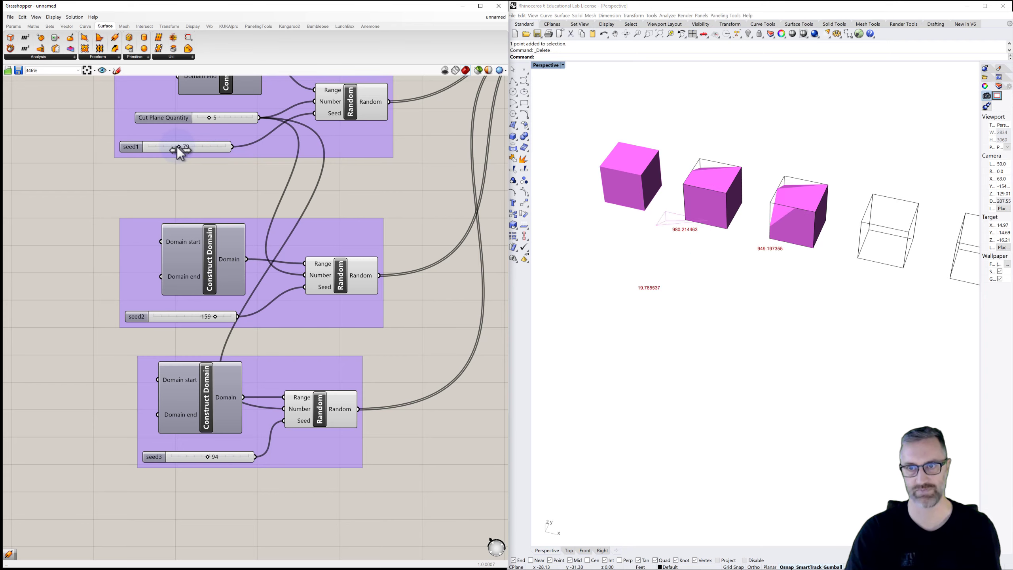
{"action": "right_click_drag", "start_coordinate": [620, 246], "coordinate": [636, 251]}
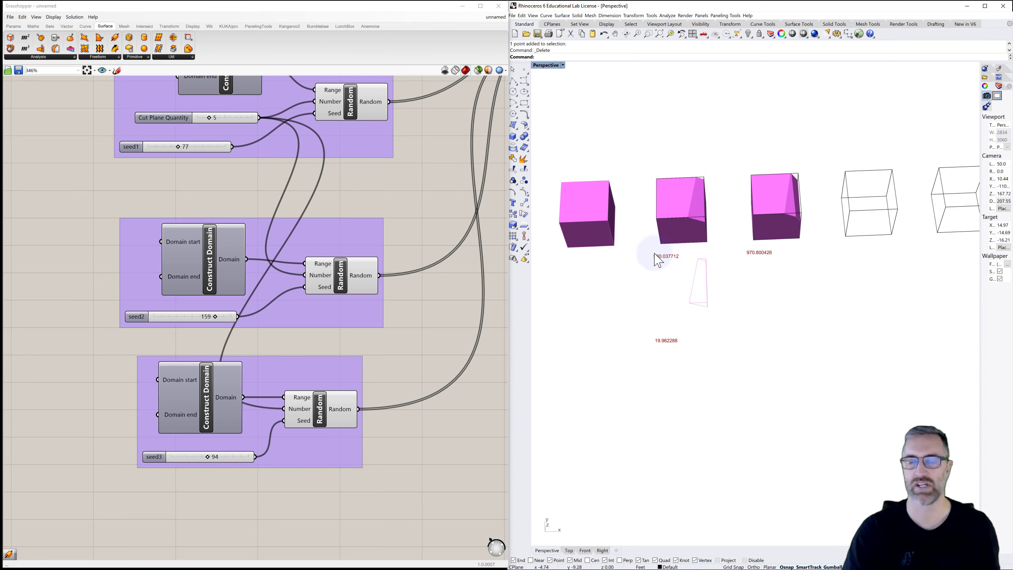
{"action": "right_click_drag", "start_coordinate": [701, 328], "coordinate": [695, 298]}
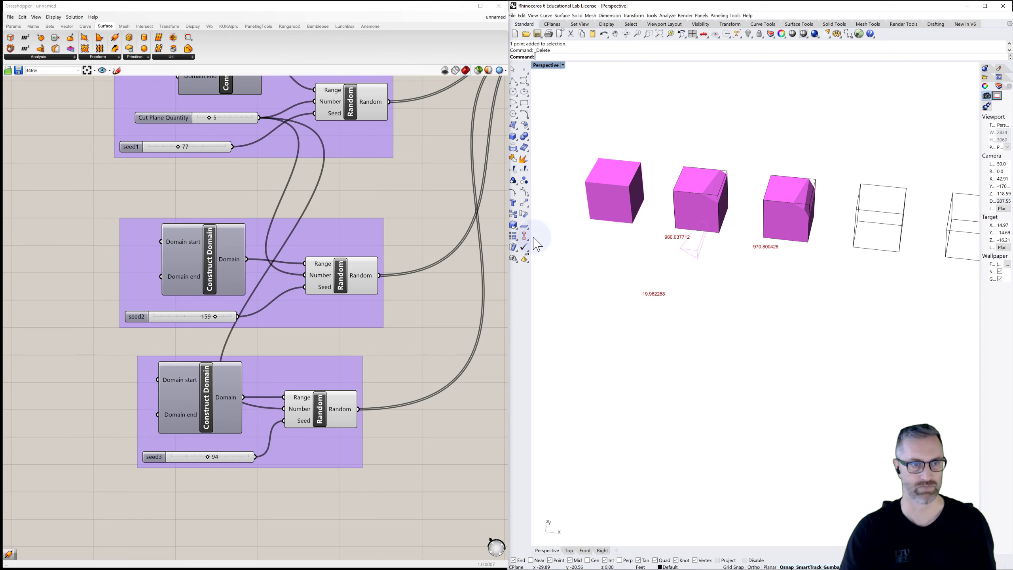
Set the seed2 slider to 117 and the seed3 slider to 146, and inspect the resulting cuts from several angles
{"action": "left_click_drag", "start_coordinate": [214, 317], "coordinate": [198, 316]}
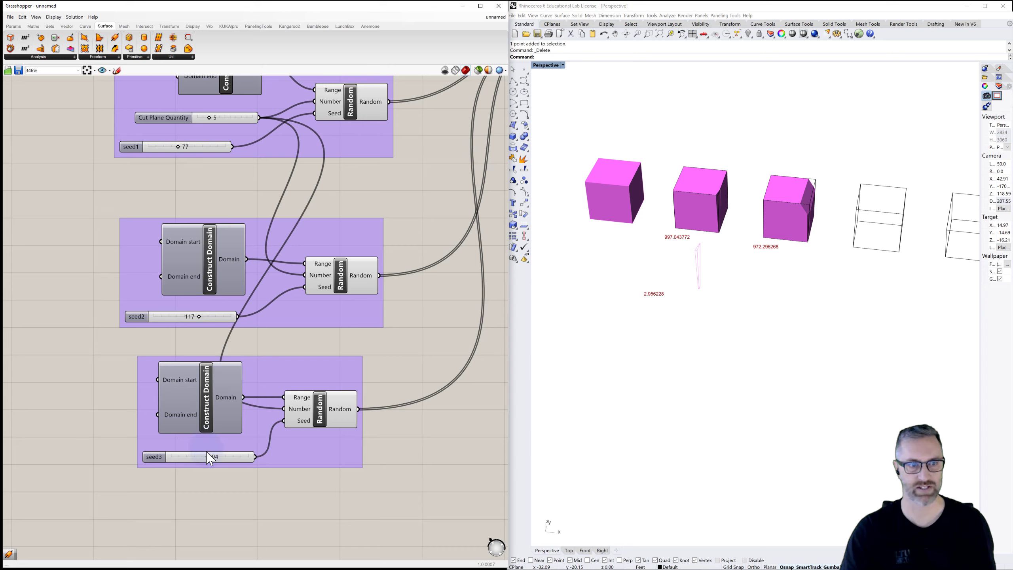
{"action": "left_click_drag", "start_coordinate": [206, 457], "coordinate": [227, 460]}
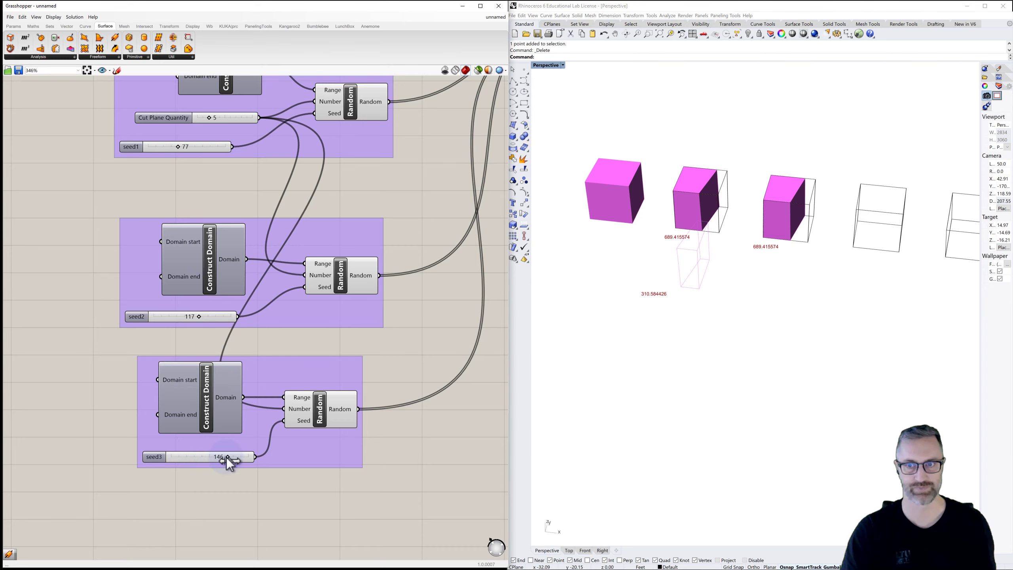
{"action": "right_click_drag", "start_coordinate": [563, 360], "coordinate": [590, 362]}
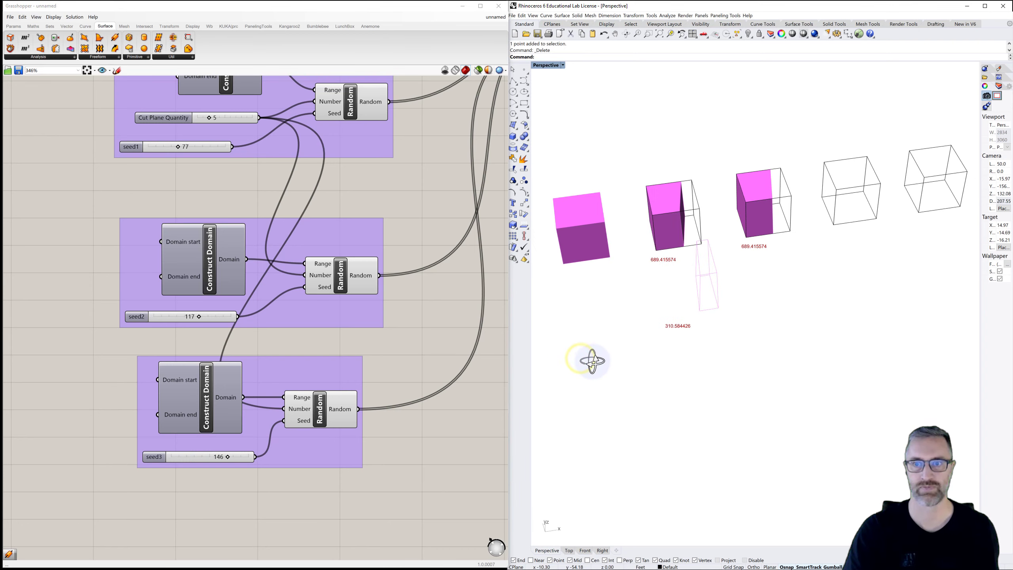
{"action": "scroll", "coordinate": [682, 277], "scroll_direction": "up", "scroll_amount": 3}
{"action": "scroll", "coordinate": [683, 279], "scroll_direction": "down", "scroll_amount": 3}
{"action": "right_click_drag", "start_coordinate": [682, 276], "coordinate": [729, 276]}
{"action": "scroll", "coordinate": [726, 251], "scroll_direction": "up", "scroll_amount": 3}
{"action": "scroll", "coordinate": [733, 303], "scroll_direction": "down", "scroll_amount": 2}
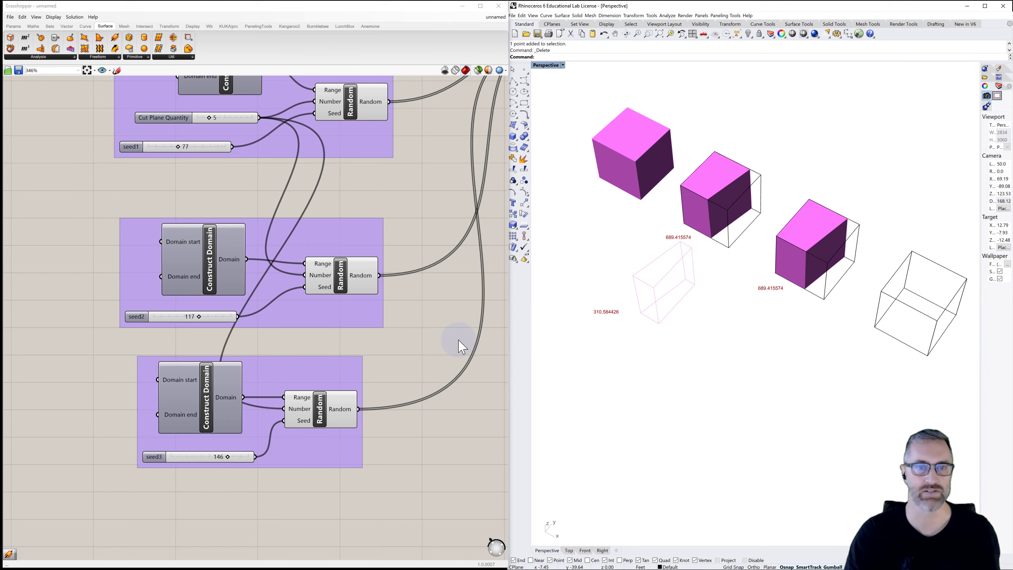
Turn on the preview of the Solid Difference component in the purple group that holds its own Move and Unit X
{"action": "scroll", "coordinate": [466, 342], "scroll_direction": "down", "scroll_amount": 4}
{"action": "scroll", "coordinate": [466, 342], "scroll_direction": "down", "scroll_amount": 2}
{"action": "right_click_drag", "start_coordinate": [317, 324], "coordinate": [221, 351]}
{"action": "scroll", "coordinate": [288, 339], "scroll_direction": "down", "scroll_amount": 1}
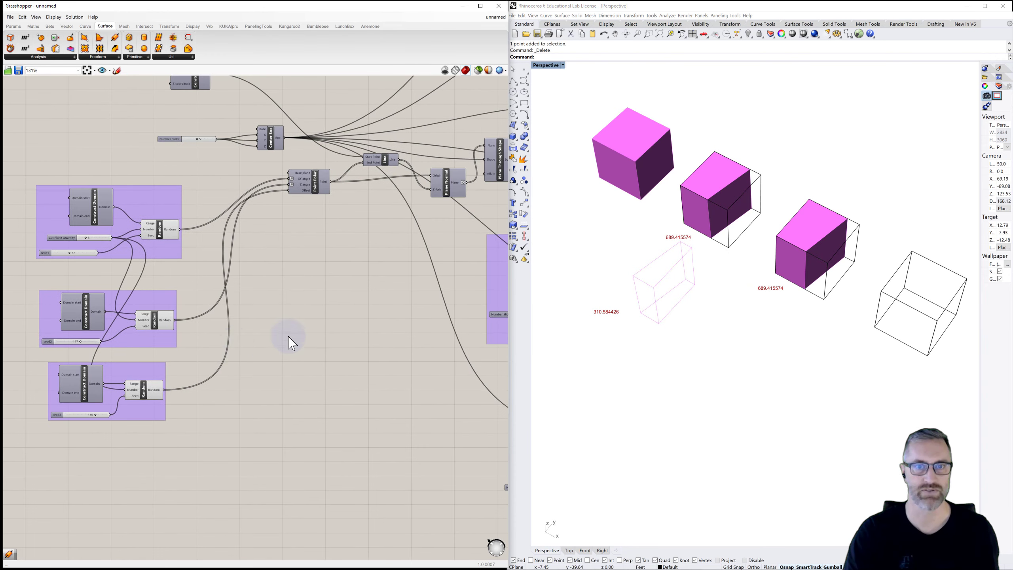
{"action": "right_click_drag", "start_coordinate": [350, 322], "coordinate": [253, 291]}
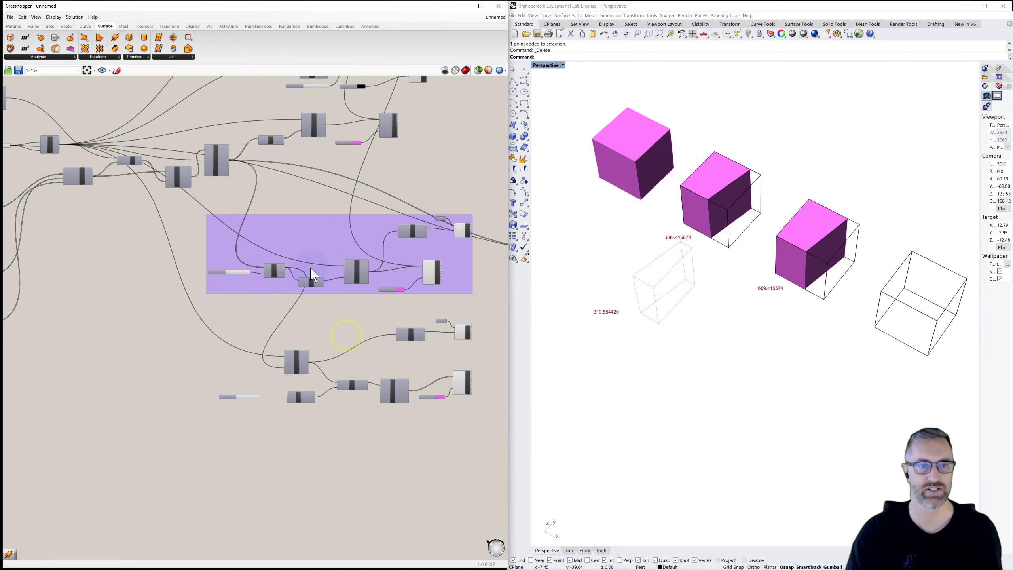
{"action": "right_click_drag", "start_coordinate": [345, 266], "coordinate": [232, 272]}
{"action": "right_click_drag", "start_coordinate": [401, 275], "coordinate": [393, 252]}
{"action": "scroll", "coordinate": [412, 263], "scroll_direction": "up", "scroll_amount": 2}
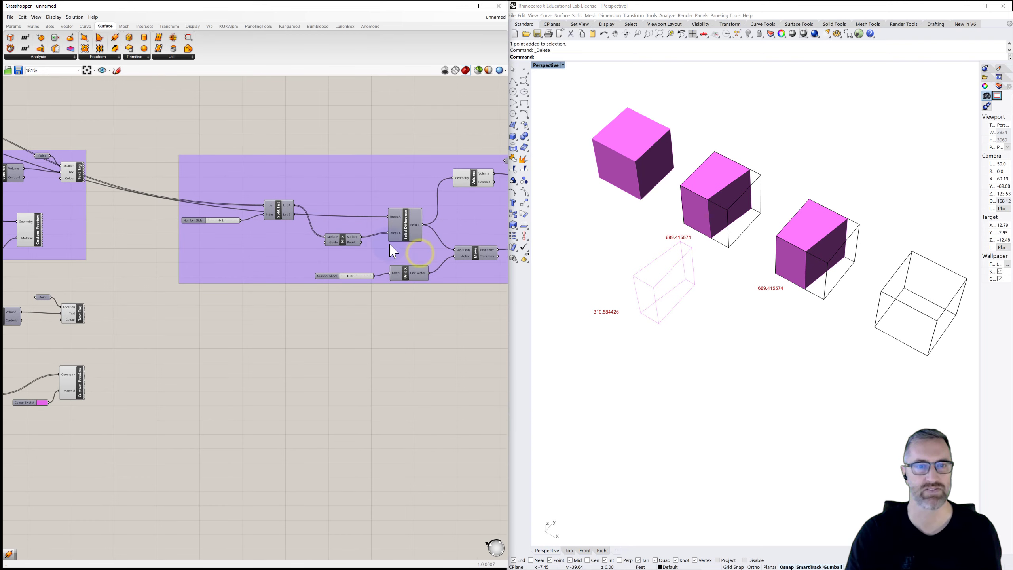
{"action": "left_click", "coordinate": [410, 236]}
{"action": "right_click", "coordinate": [410, 235]}
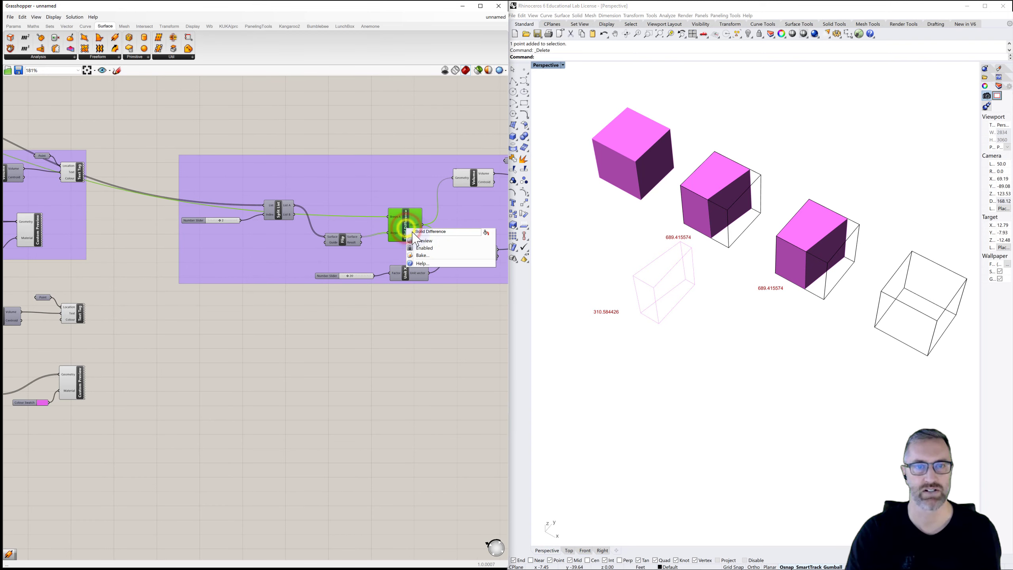
{"action": "left_click", "coordinate": [422, 241]}
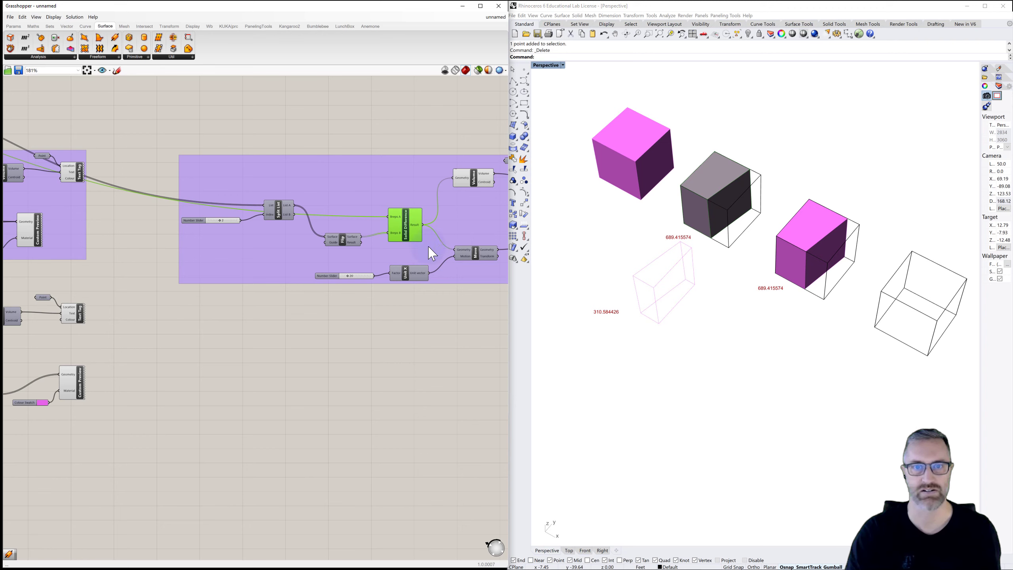
Turn on the preview of the Move component in the purple group that holds its own Unit X
{"action": "right_click_drag", "start_coordinate": [441, 267], "coordinate": [362, 259]}
{"action": "left_click", "coordinate": [351, 240]}
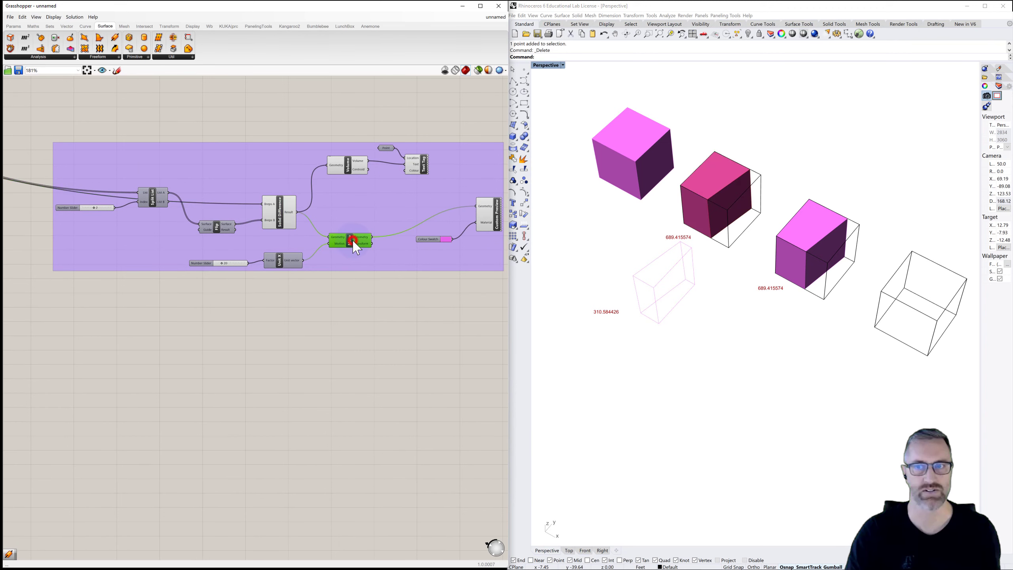
{"action": "right_click", "coordinate": [352, 241]}
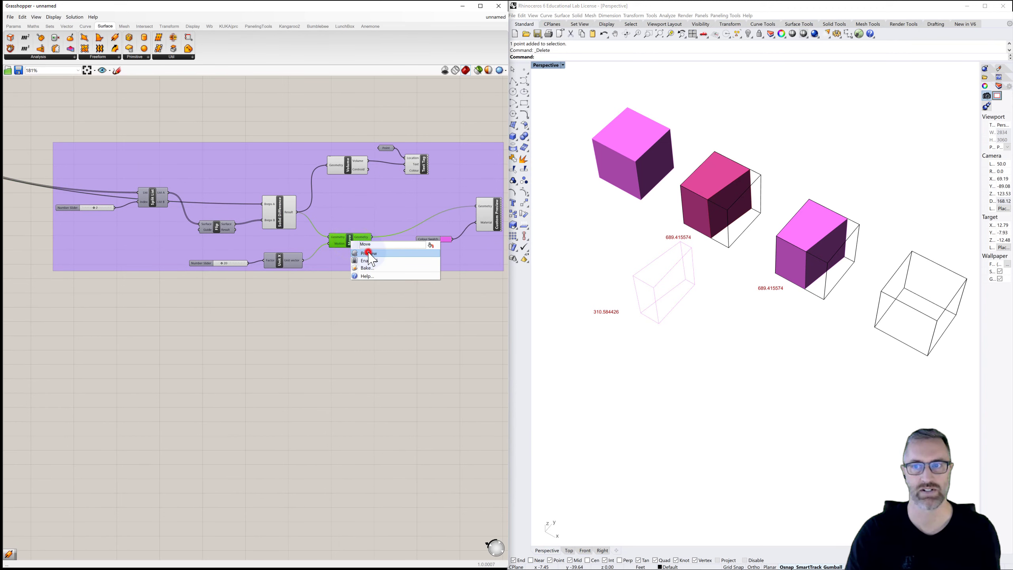
{"action": "left_click", "coordinate": [369, 254]}
{"action": "left_click", "coordinate": [368, 286]}
Turn off the previews of the Solid Difference and Move components in that purple group
{"action": "right_click_drag", "start_coordinate": [367, 286], "coordinate": [322, 265]}
{"action": "left_click", "coordinate": [238, 204]}
{"action": "right_click", "coordinate": [240, 204]}
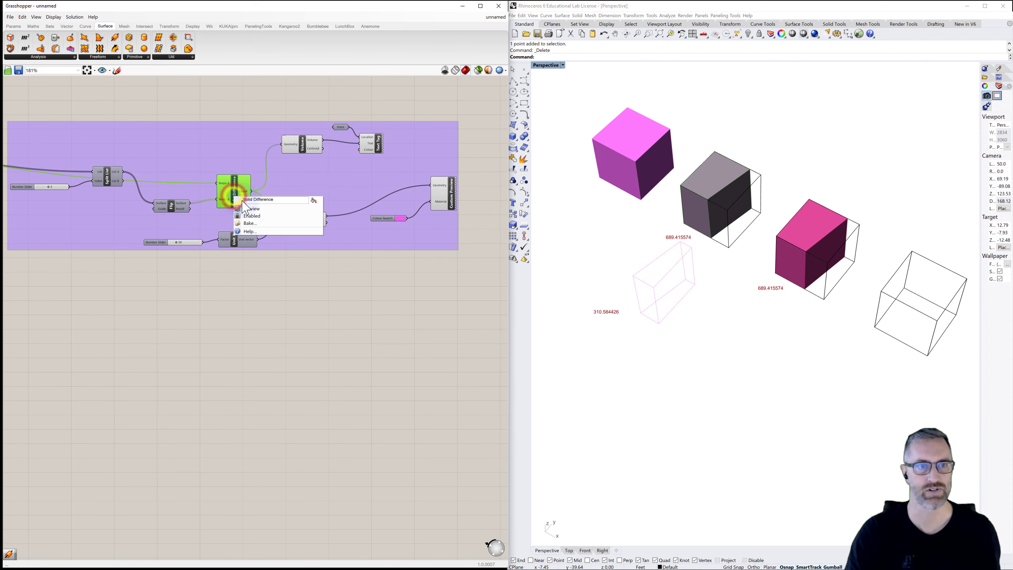
{"action": "left_click", "coordinate": [317, 209]}
{"action": "left_click", "coordinate": [307, 222]}
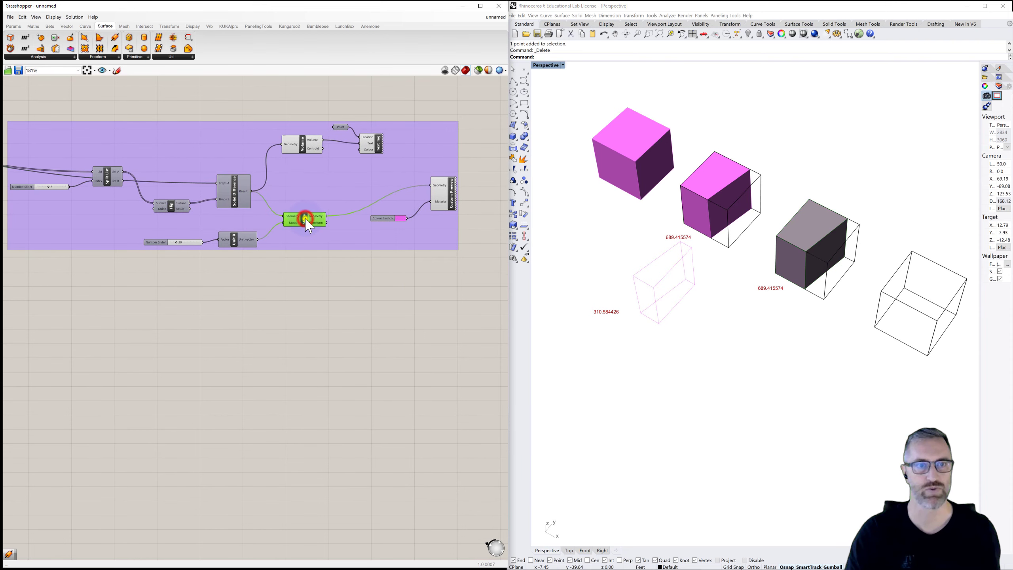
{"action": "right_click", "coordinate": [306, 219]}
{"action": "left_click", "coordinate": [322, 232]}
Duplicate the wireframe offcut components with their volume tag and place the copy below the second purple group
{"action": "scroll", "coordinate": [301, 326], "scroll_direction": "down", "scroll_amount": 5}
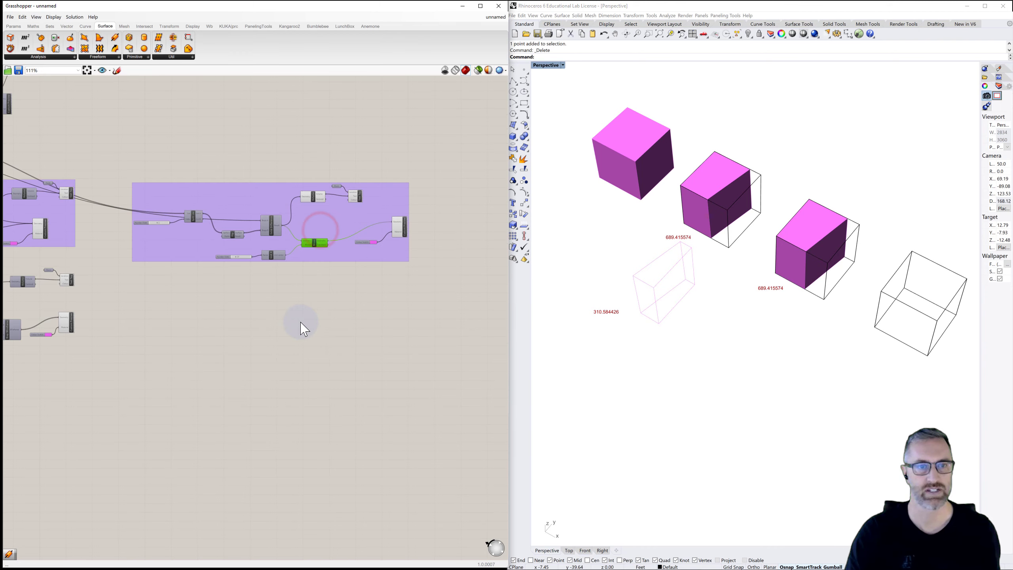
{"action": "left_click_drag", "start_coordinate": [244, 286], "coordinate": [55, 213]}
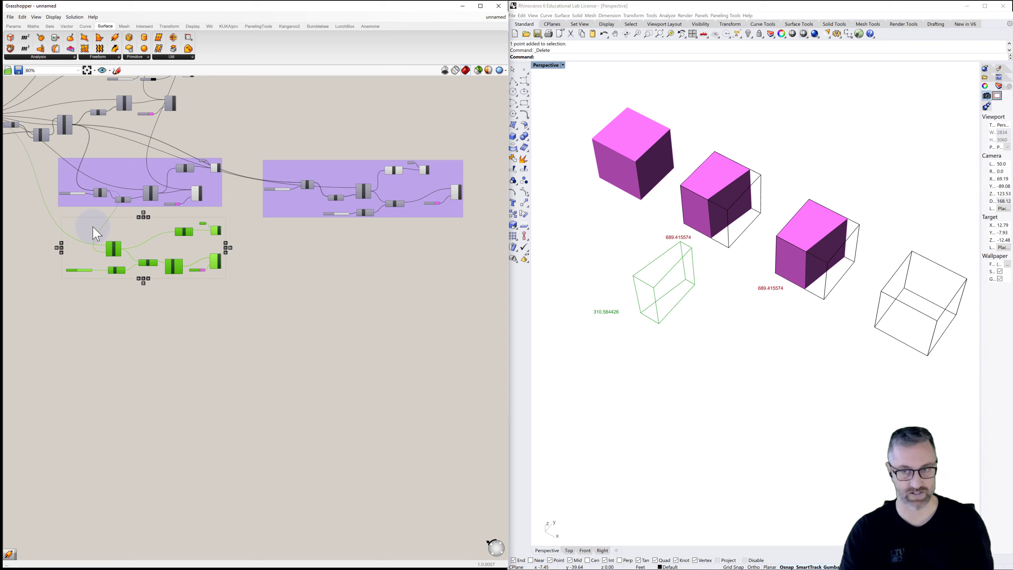
{"action": "left_click_drag", "start_coordinate": [100, 241], "coordinate": [101, 243]}
{"action": "left_click_drag", "start_coordinate": [182, 272], "coordinate": [403, 285], "text": "alt"}
{"action": "left_click", "coordinate": [400, 308]}
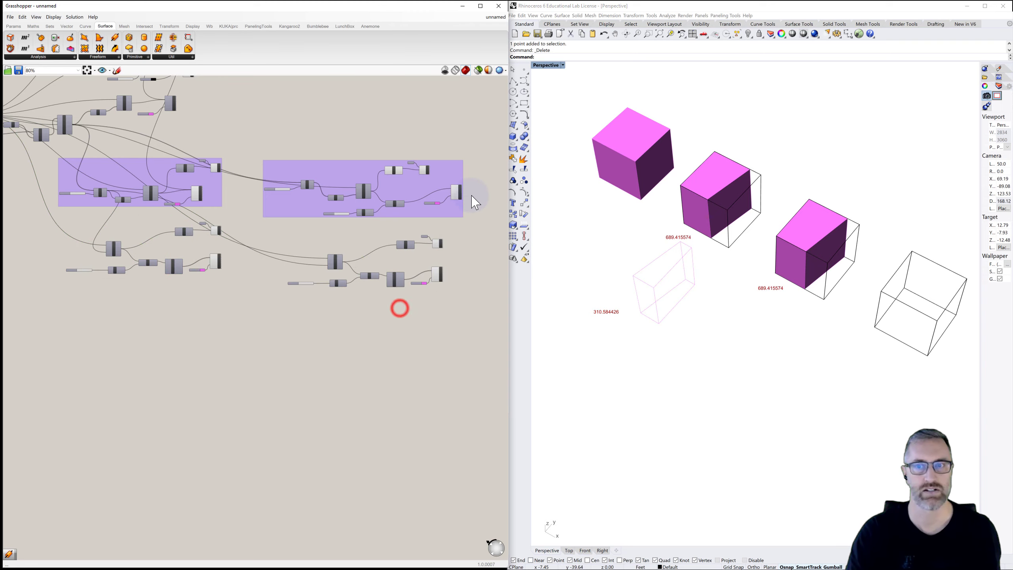
Show the hidden objects in the Rhino model to bring back the label points, and orbit for a clear view
{"action": "left_click", "coordinate": [748, 35]}
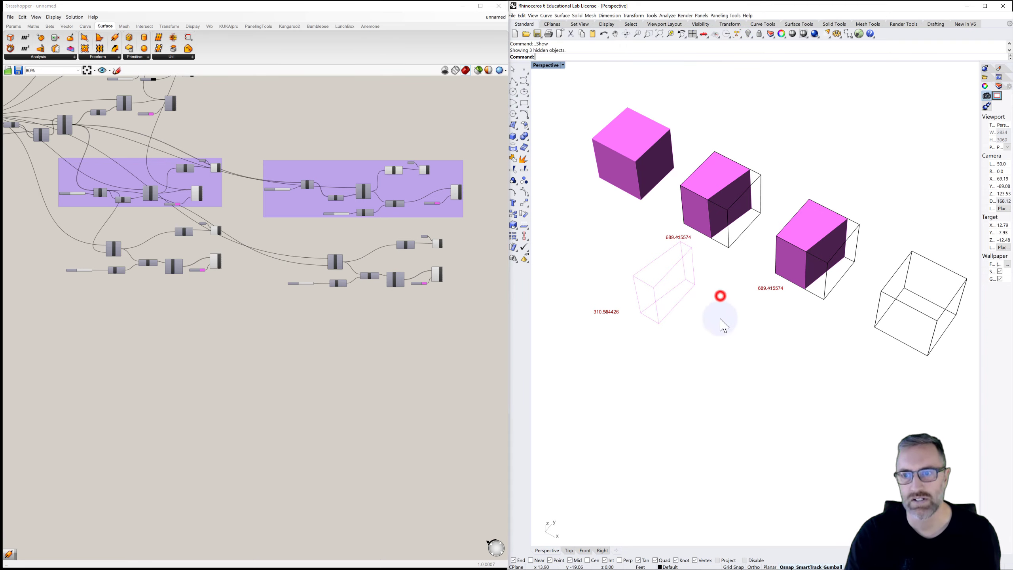
{"action": "right_click_drag", "start_coordinate": [719, 296], "coordinate": [731, 323]}
{"action": "right_click_drag", "start_coordinate": [760, 365], "coordinate": [762, 362]}
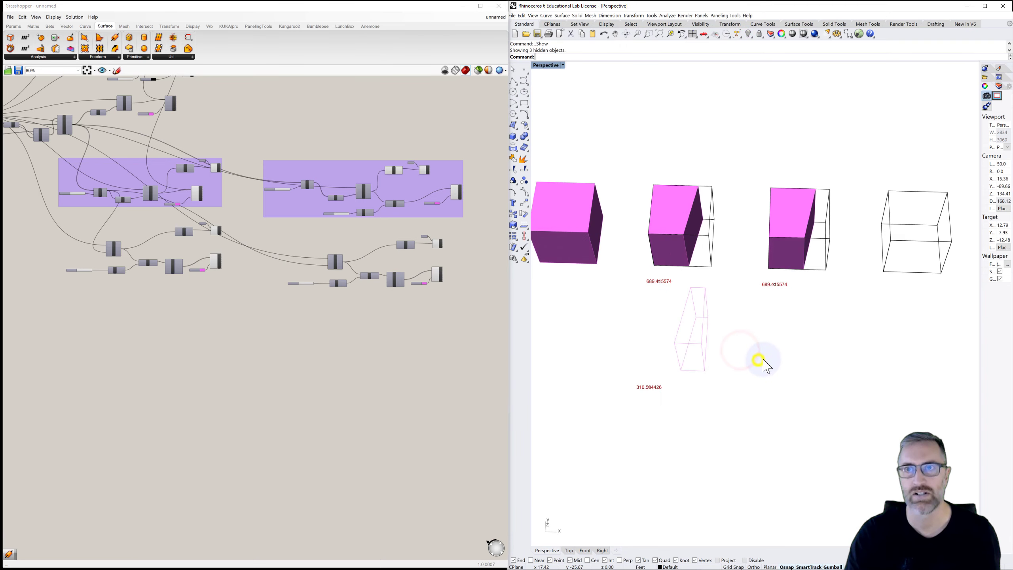
{"action": "left_click", "coordinate": [749, 35]}
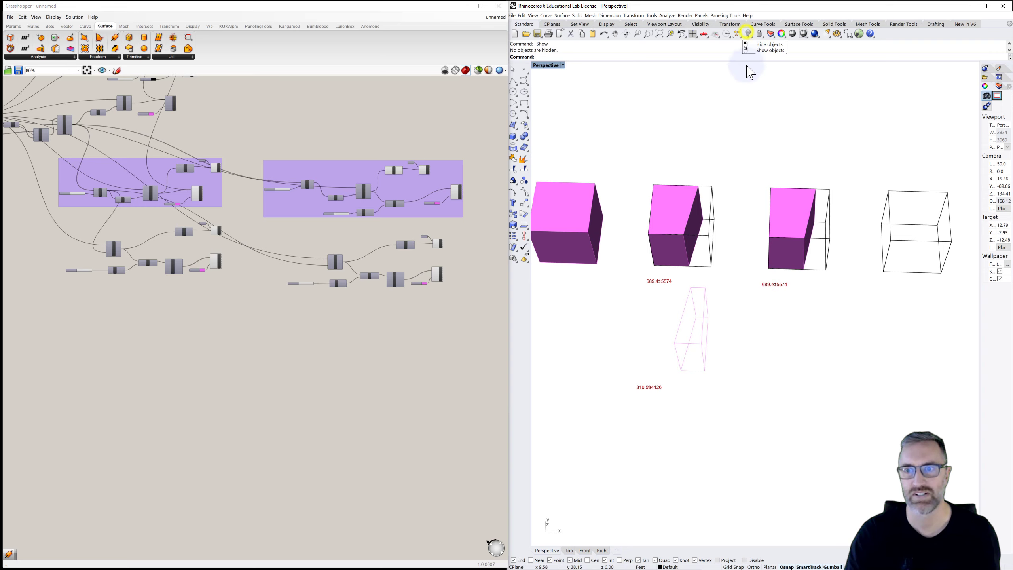
{"action": "right_click", "coordinate": [750, 318]}
Copy the offcut's volume label point 20 feet sideways to below the second cut cube
{"action": "left_click", "coordinate": [651, 388]}
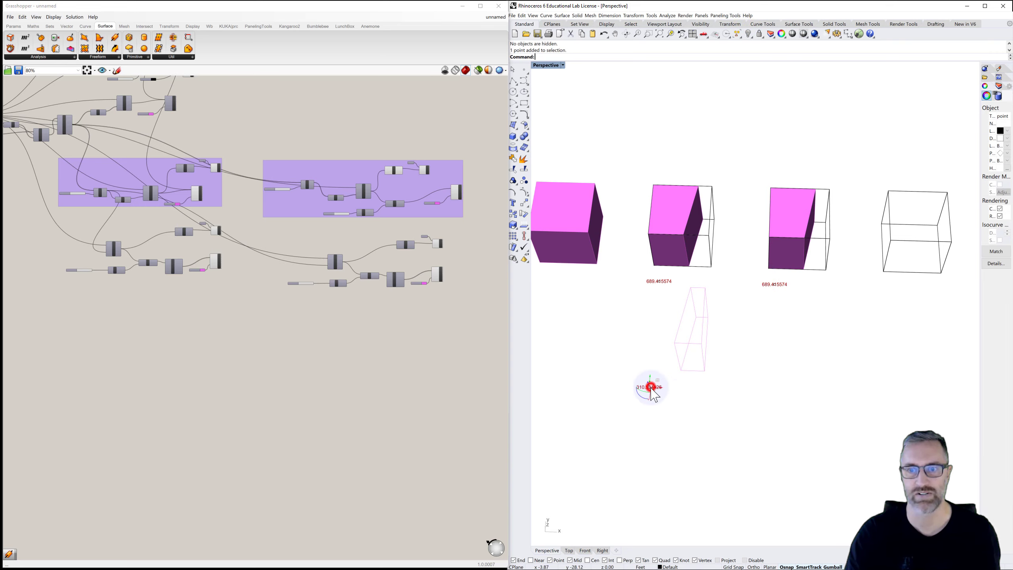
{"action": "key", "text": "Return"}
{"action": "left_click", "coordinate": [646, 419]}
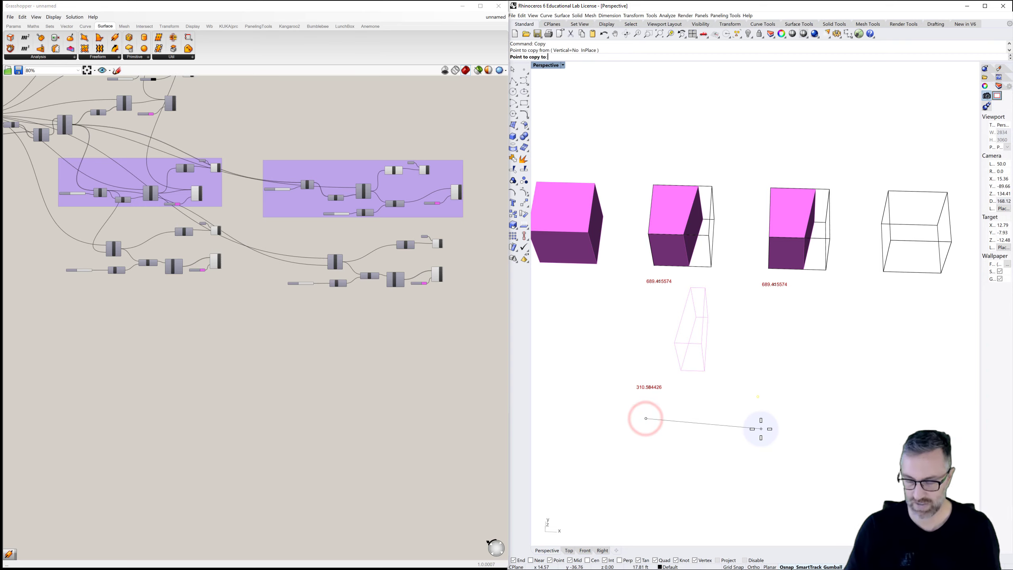
{"action": "left_click", "coordinate": [764, 431]}
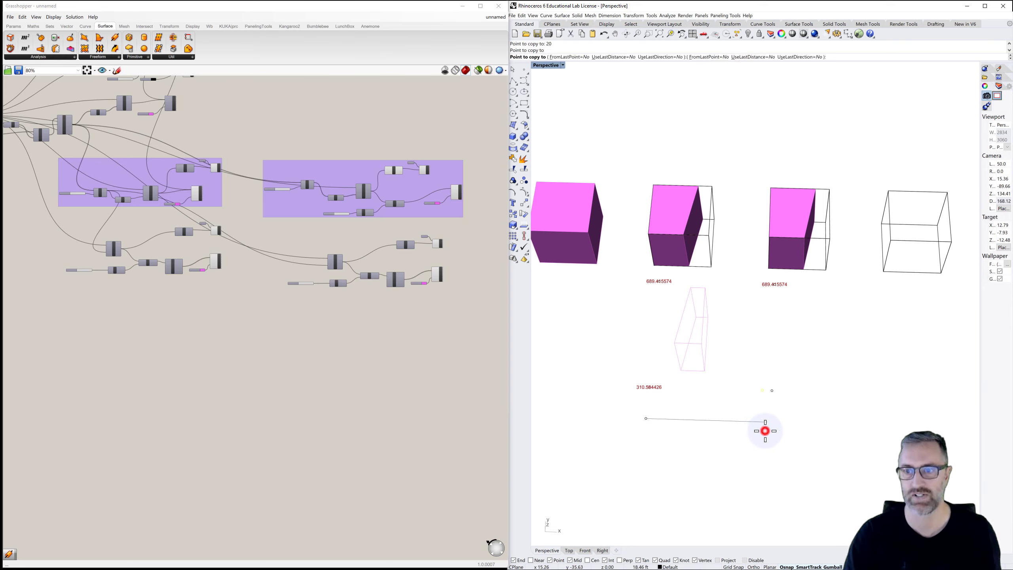
{"action": "right_click", "coordinate": [775, 425]}
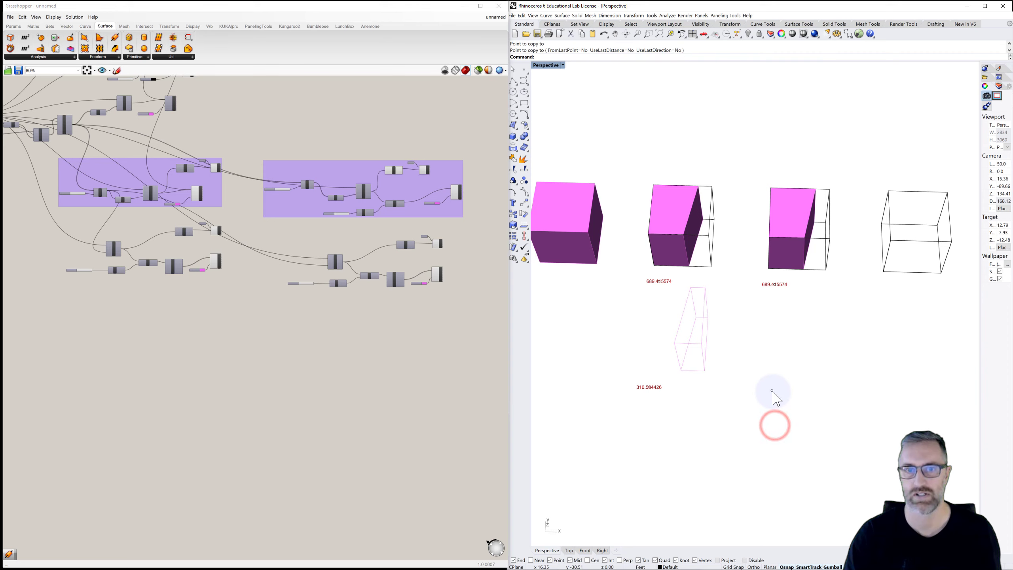
Reference the newly copied Rhino point in the Point parameter of the duplicated offcut components
{"action": "left_click", "coordinate": [425, 236]}
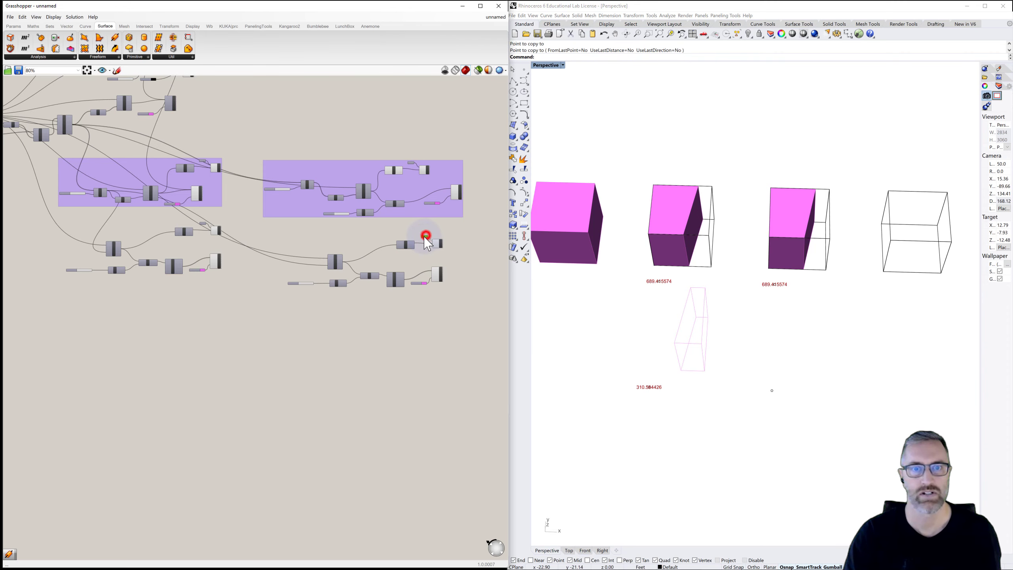
{"action": "right_click", "coordinate": [424, 238]}
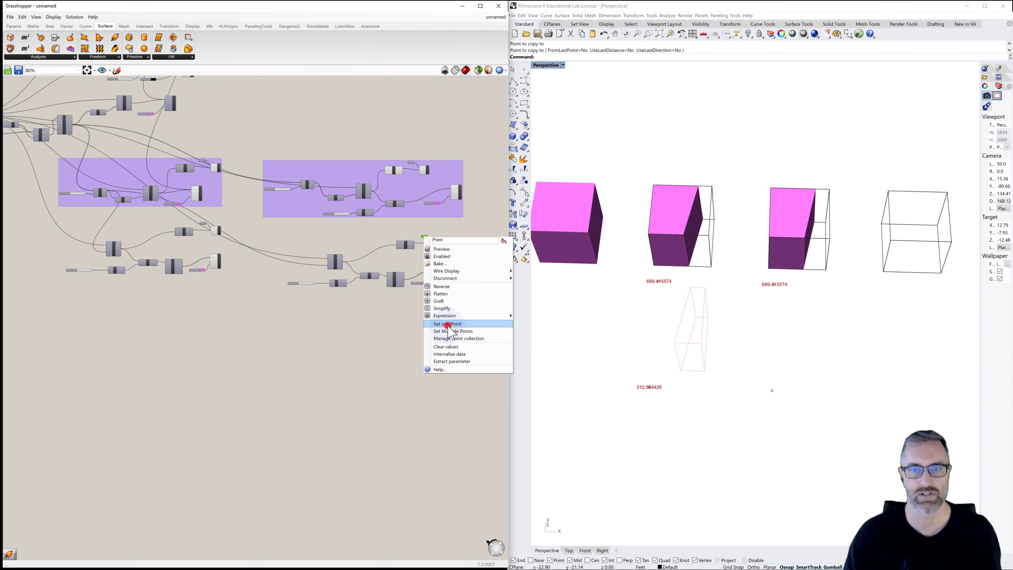
{"action": "left_click", "coordinate": [448, 325]}
{"action": "left_click", "coordinate": [772, 391]}
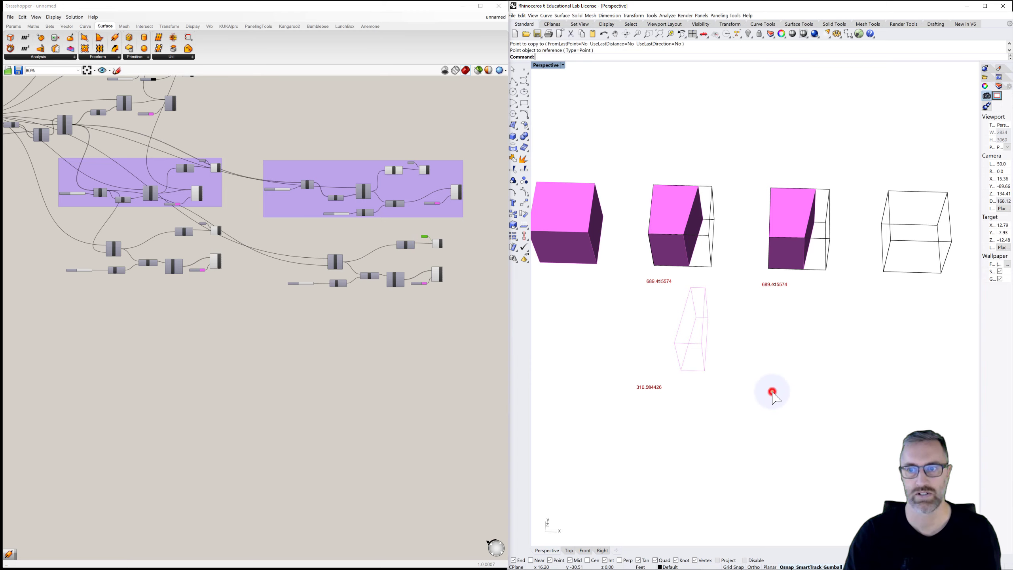
{"action": "left_click", "coordinate": [749, 405]}
{"action": "scroll", "coordinate": [748, 378], "scroll_direction": "up", "scroll_amount": 2}
{"action": "right_click_drag", "start_coordinate": [754, 355], "coordinate": [727, 358], "text": "shift"}
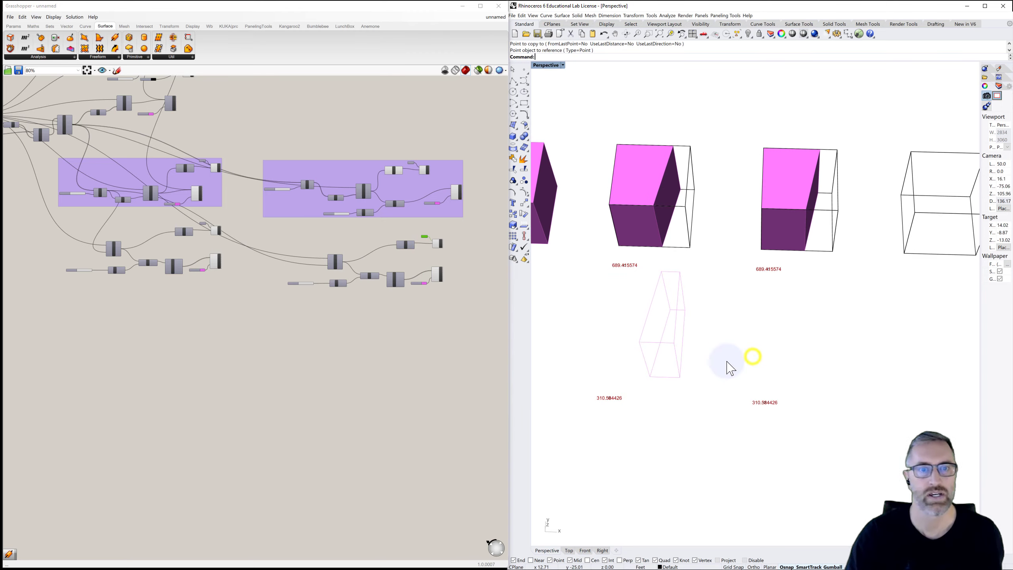
Connect the Geometry output of the second purple group's Move to Breps A of the duplicated Solid Difference
{"action": "scroll", "coordinate": [367, 272], "scroll_direction": "up", "scroll_amount": 4}
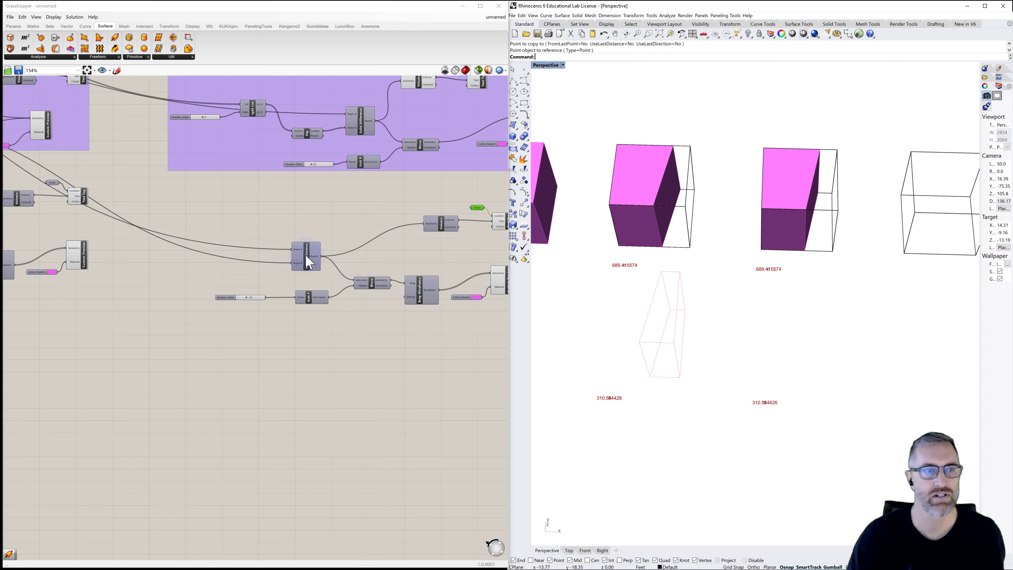
{"action": "right_click_drag", "start_coordinate": [211, 212], "coordinate": [221, 212]}
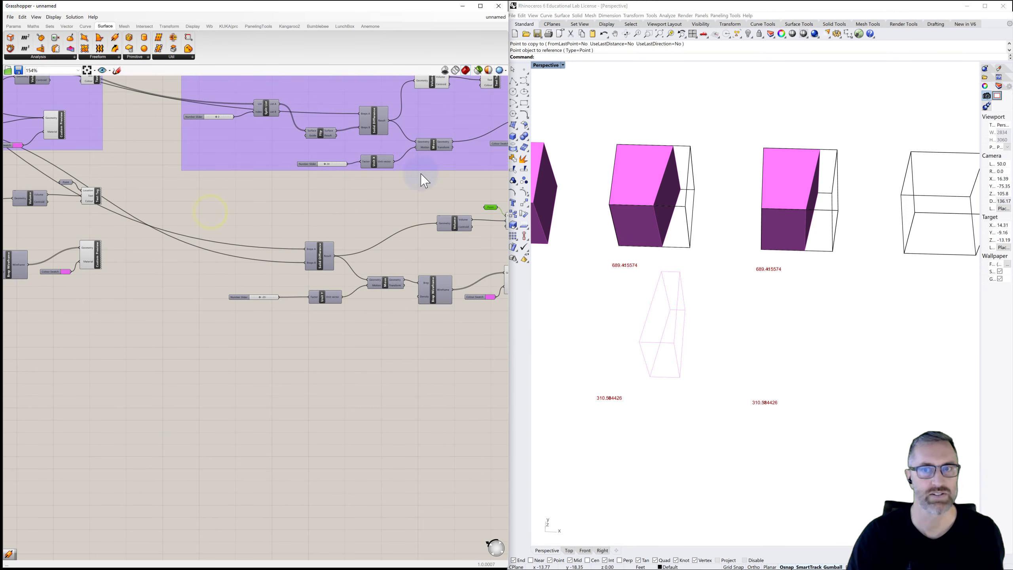
{"action": "right_click_drag", "start_coordinate": [418, 183], "coordinate": [401, 175]}
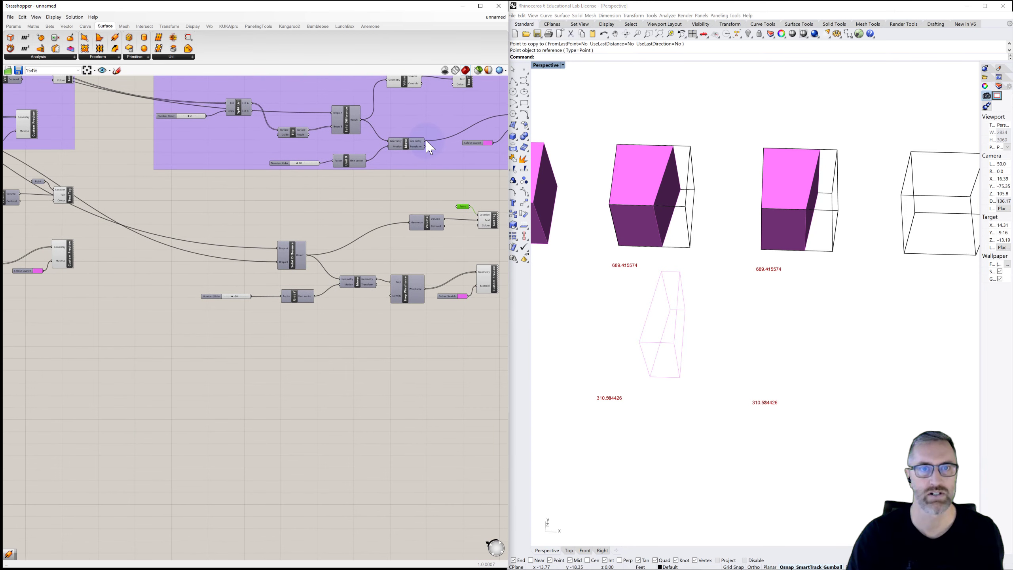
{"action": "left_click_drag", "start_coordinate": [425, 141], "coordinate": [276, 248]}
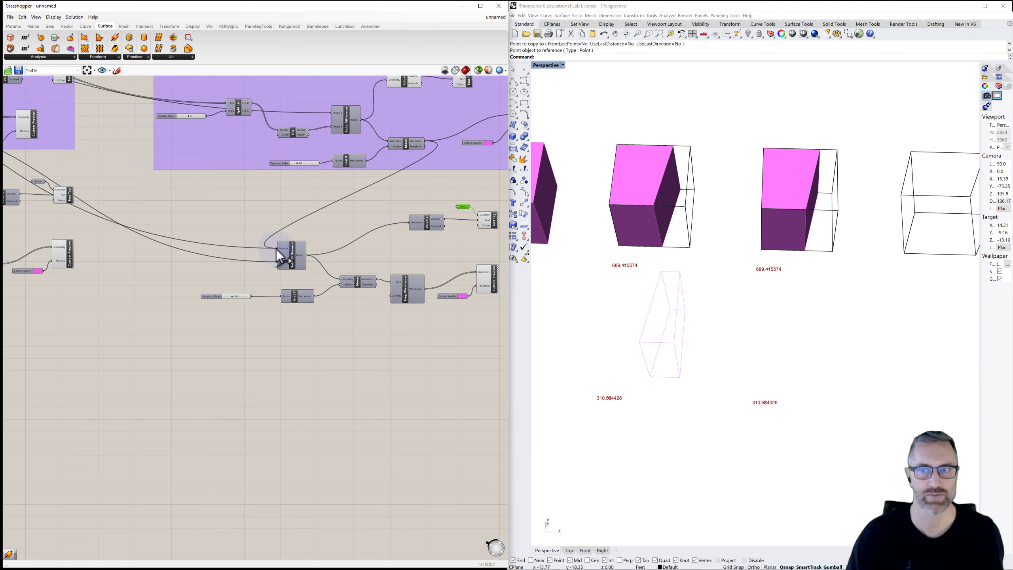
{"action": "left_click", "coordinate": [342, 240]}
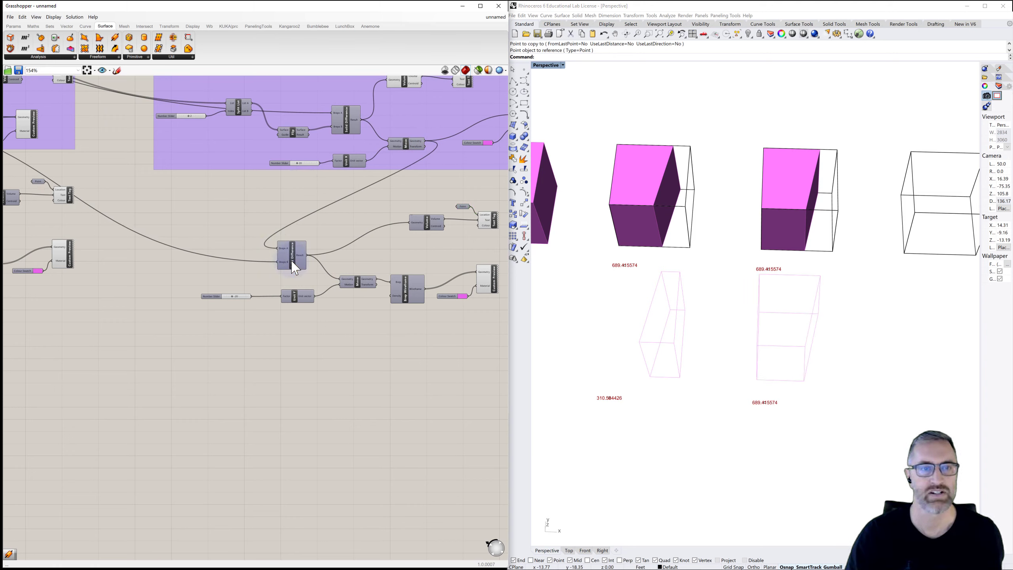
{"action": "right_click_drag", "start_coordinate": [335, 264], "coordinate": [226, 249]}
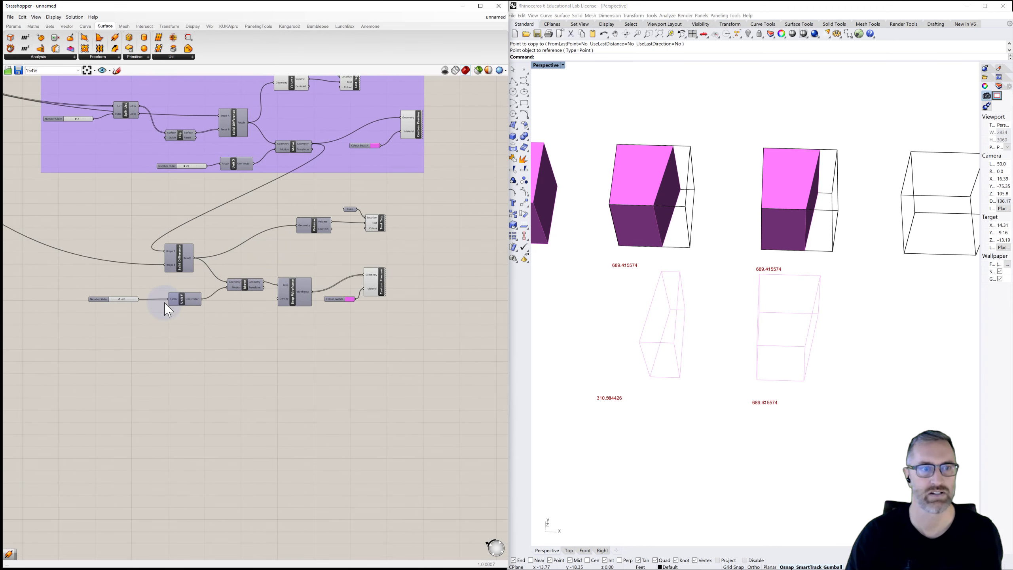
{"action": "scroll", "coordinate": [167, 306], "scroll_direction": "up", "scroll_amount": 1}
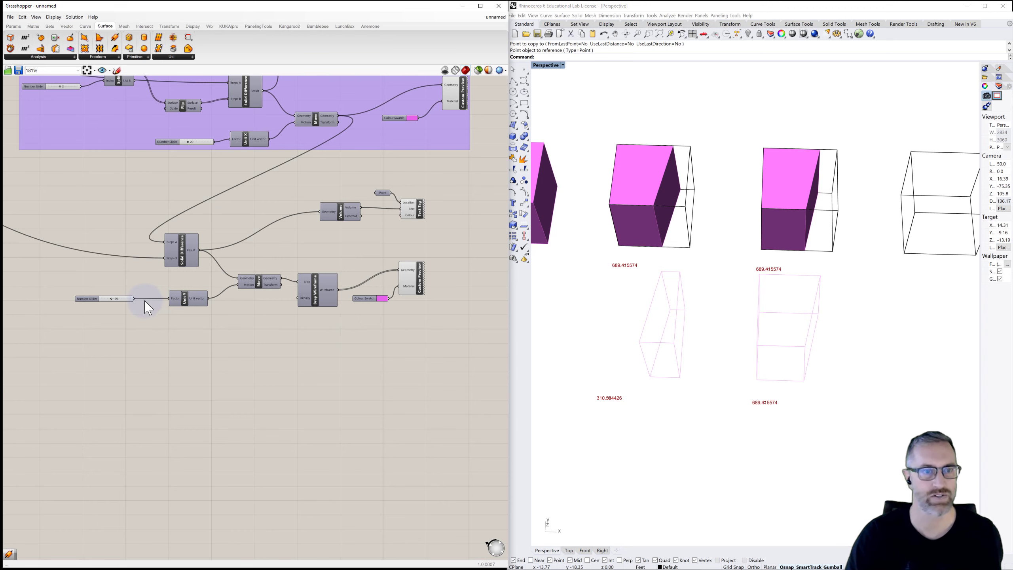
{"action": "scroll", "coordinate": [267, 306], "scroll_direction": "down", "scroll_amount": 1}
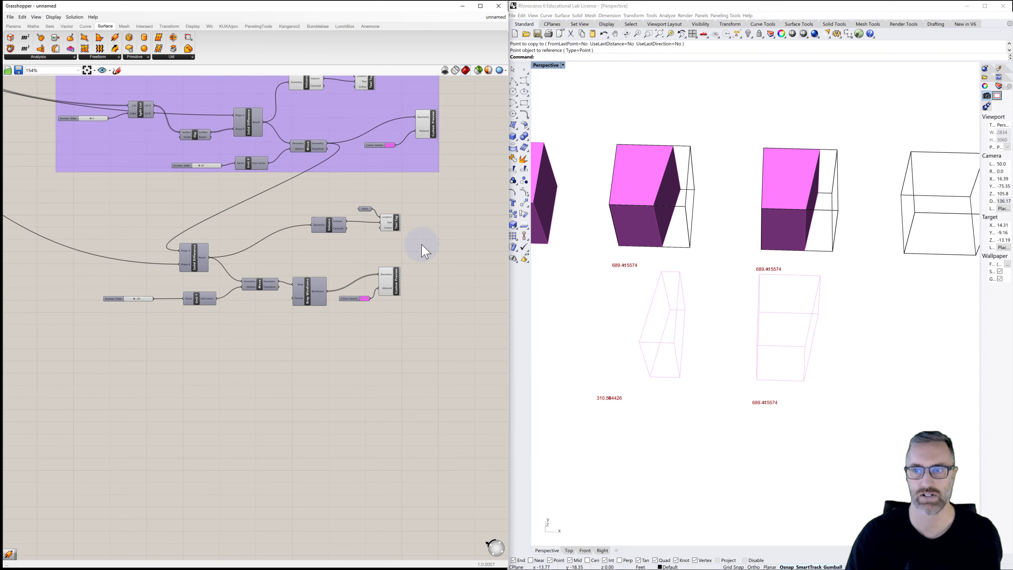
{"action": "right_click_drag", "start_coordinate": [410, 250], "coordinate": [371, 252]}
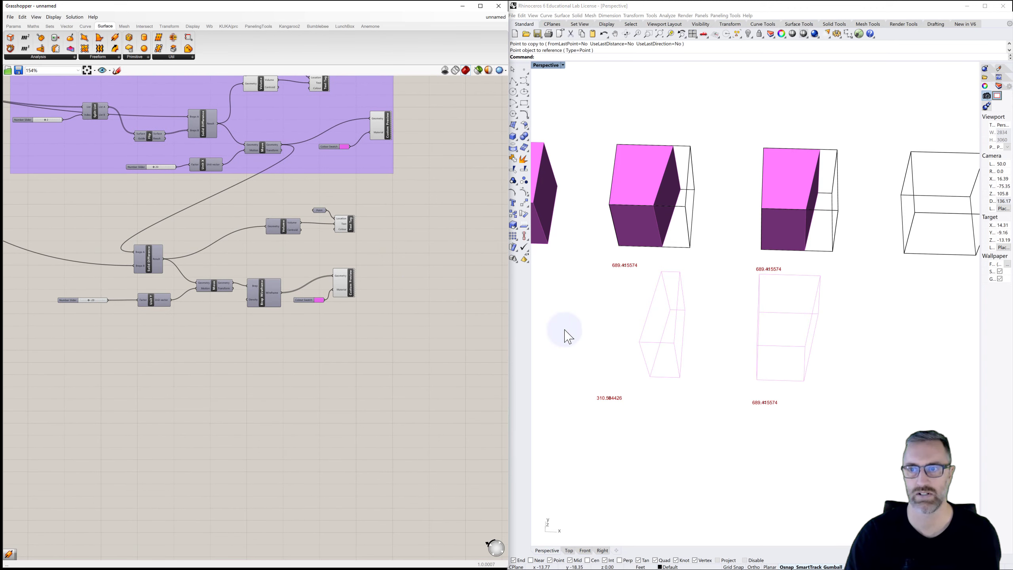
Copy both volume label points of the second cube and its offcut 20 feet sideways, below the next wireframe cube
{"action": "left_click_drag", "start_coordinate": [739, 272], "coordinate": [798, 422]}
{"action": "right_click_drag", "start_coordinate": [798, 423], "coordinate": [718, 409]}
{"action": "key", "text": "Return"}
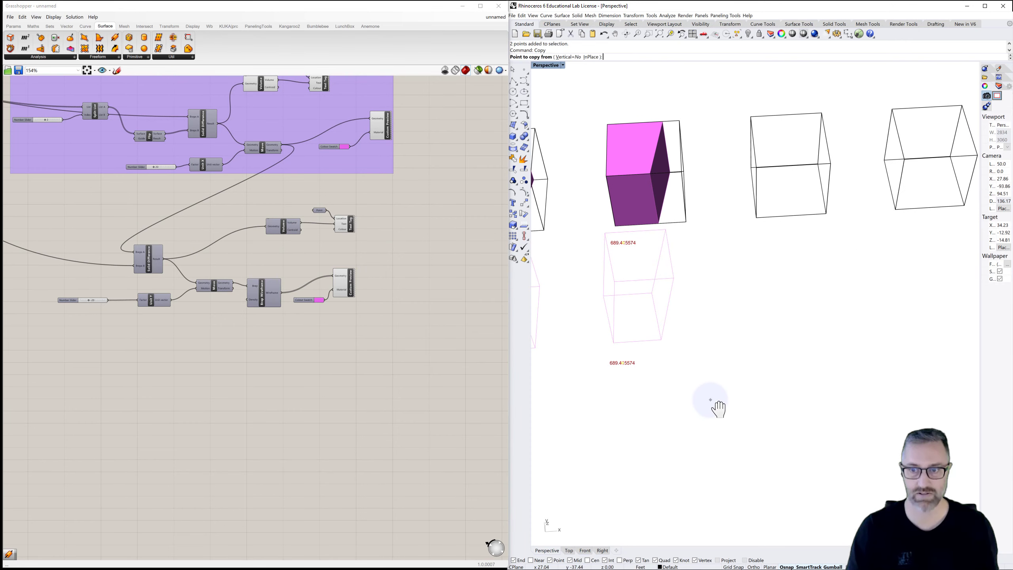
{"action": "left_click", "coordinate": [703, 401]}
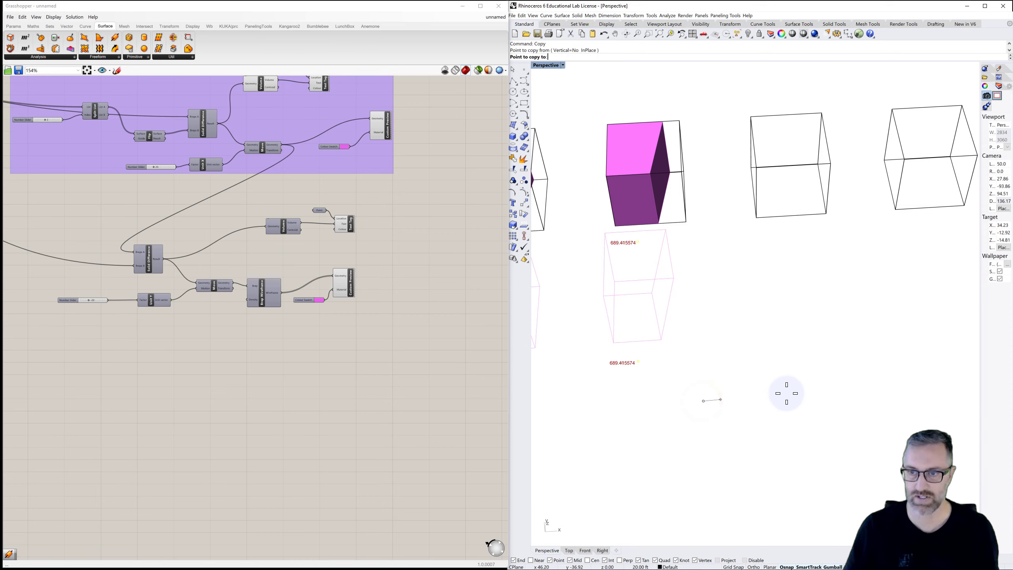
{"action": "left_click", "coordinate": [816, 400]}
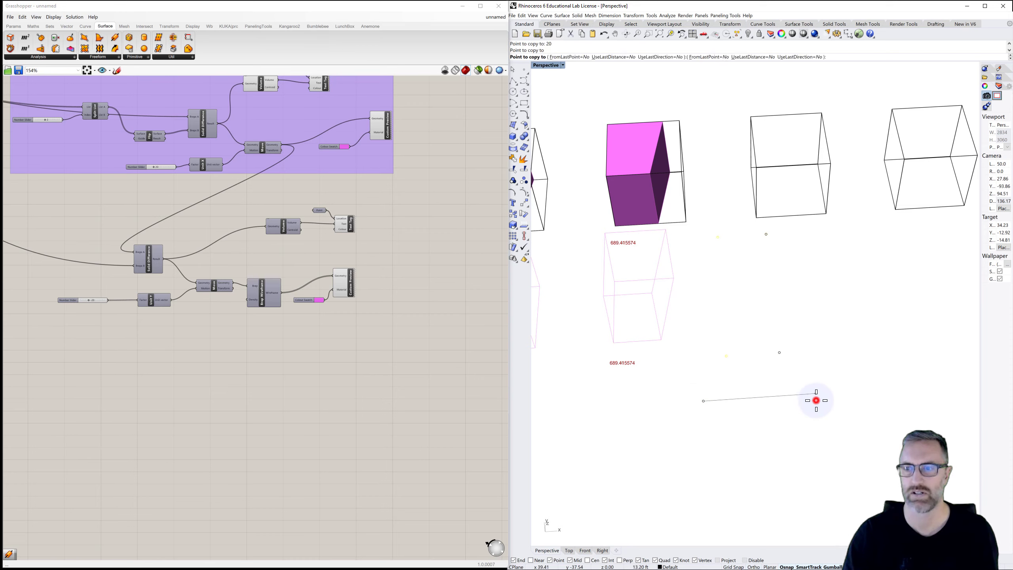
{"action": "right_click", "coordinate": [816, 401]}
{"action": "right_click_drag", "start_coordinate": [795, 356], "coordinate": [789, 363]}
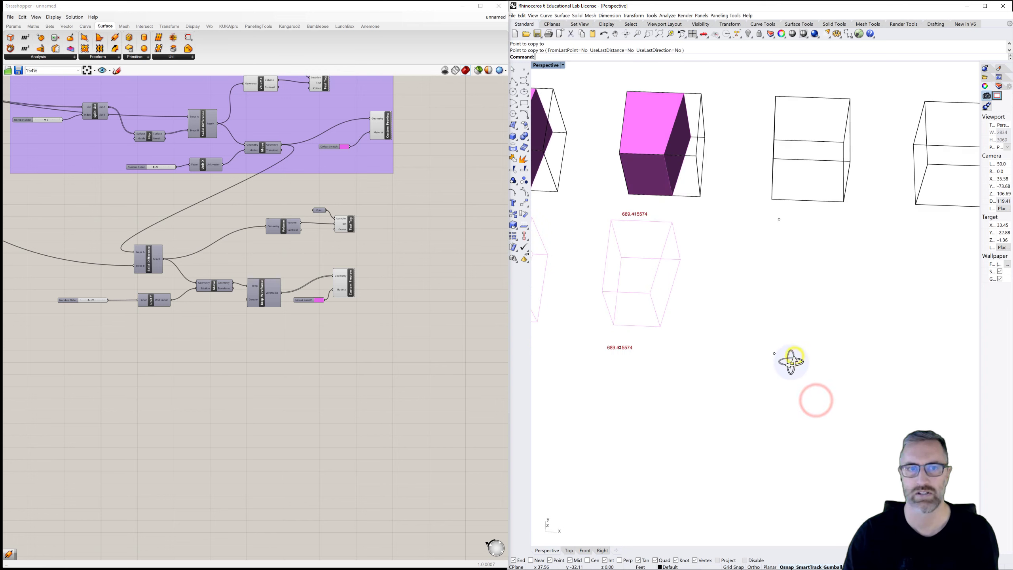
Duplicate the second purple group together with the offcut components below it, and place the copies beside the originals
{"action": "scroll", "coordinate": [395, 362], "scroll_direction": "down", "scroll_amount": 4}
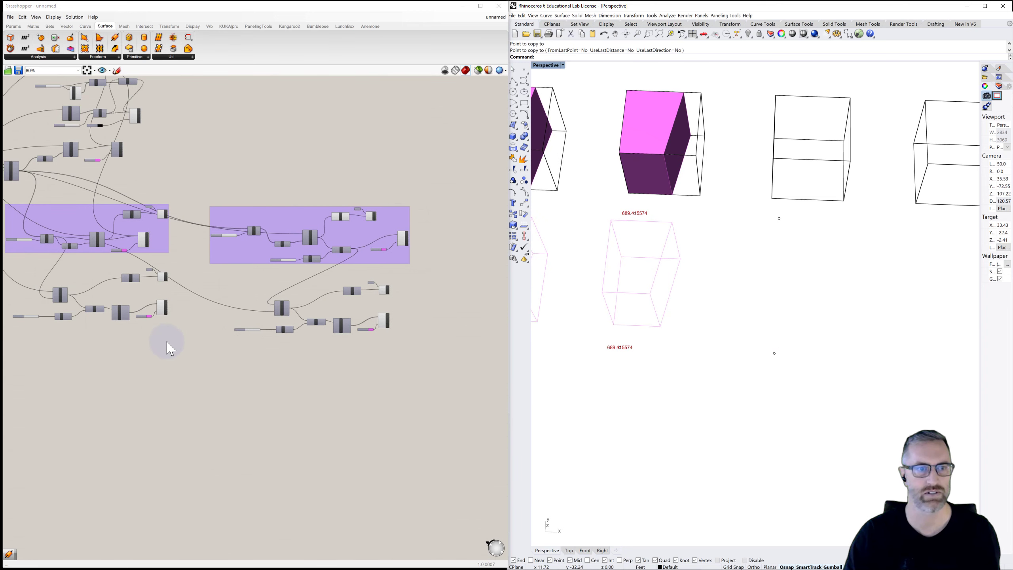
{"action": "left_click_drag", "start_coordinate": [197, 357], "coordinate": [455, 189]}
{"action": "right_click_drag", "start_coordinate": [454, 189], "coordinate": [315, 183]}
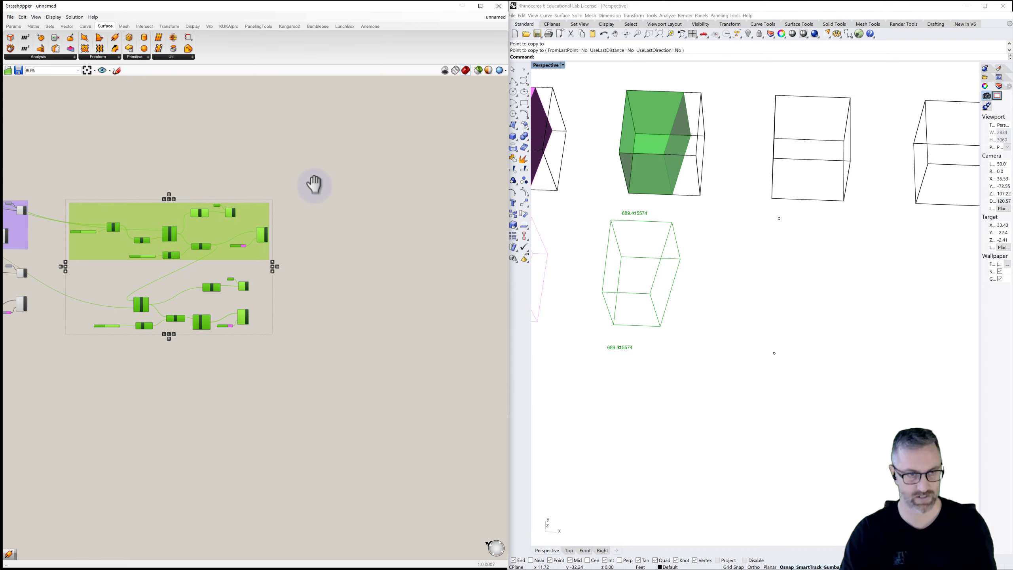
{"action": "left_click_drag", "start_coordinate": [230, 213], "coordinate": [469, 219], "text": "alt"}
{"action": "left_click", "coordinate": [396, 159]}
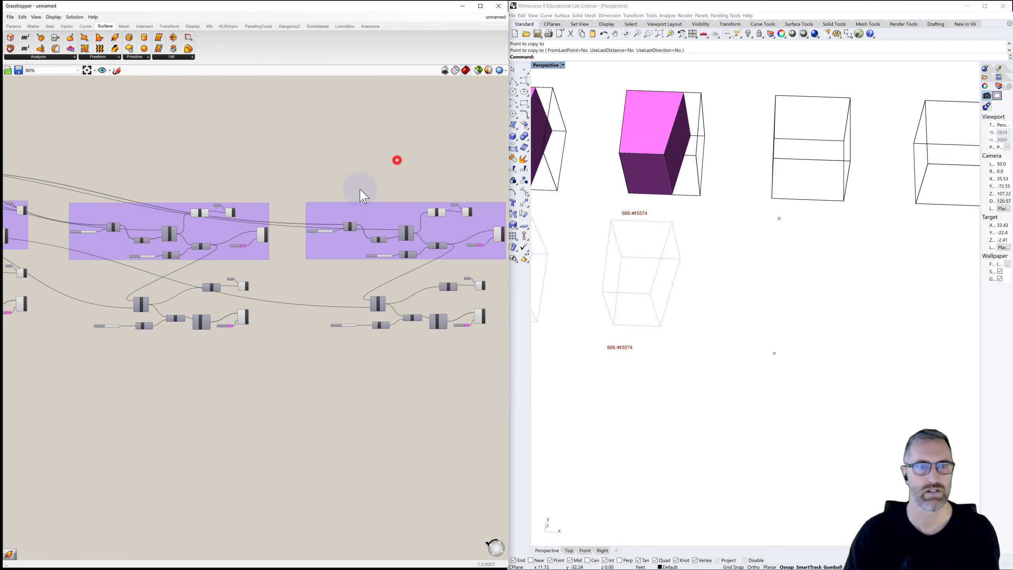
{"action": "scroll", "coordinate": [341, 226], "scroll_direction": "up", "scroll_amount": 3}
{"action": "scroll", "coordinate": [329, 241], "scroll_direction": "up", "scroll_amount": 3}
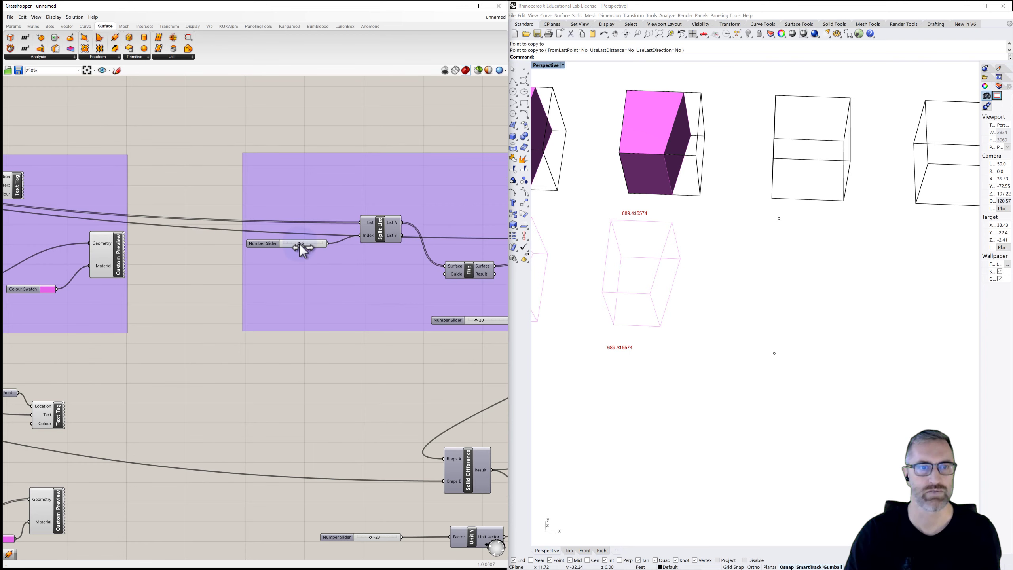
Set the Number Slider feeding Unit X in the third purple group to 40
{"action": "right_click_drag", "start_coordinate": [379, 376], "coordinate": [169, 346]}
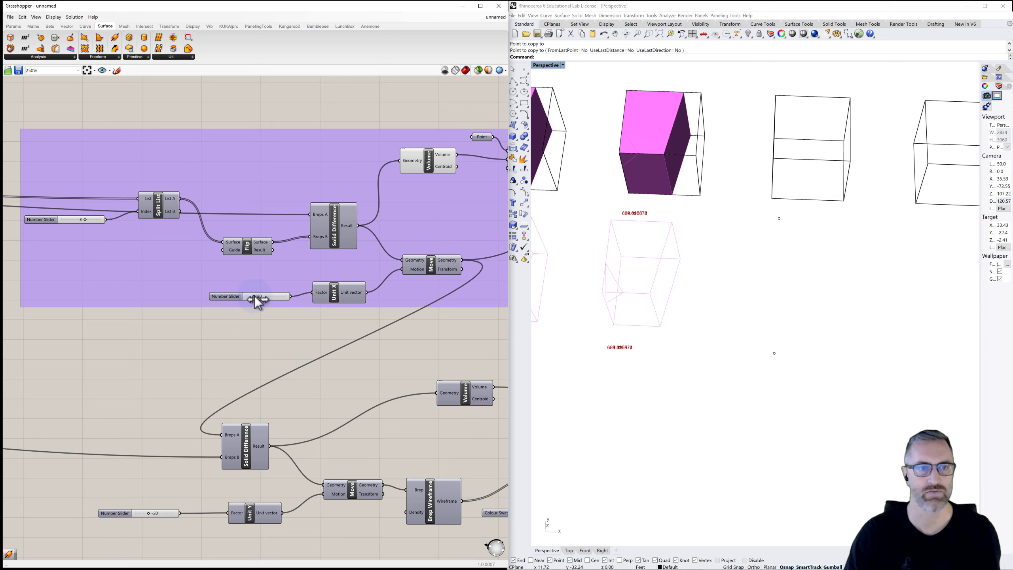
{"action": "mouse_move", "coordinate": [255, 297]}
{"action": "left_mouse_down"}
{"action": "mouse_move", "coordinate": [278, 300]}
{"action": "mouse_move", "coordinate": [254, 303]}
{"action": "left_mouse_up"}
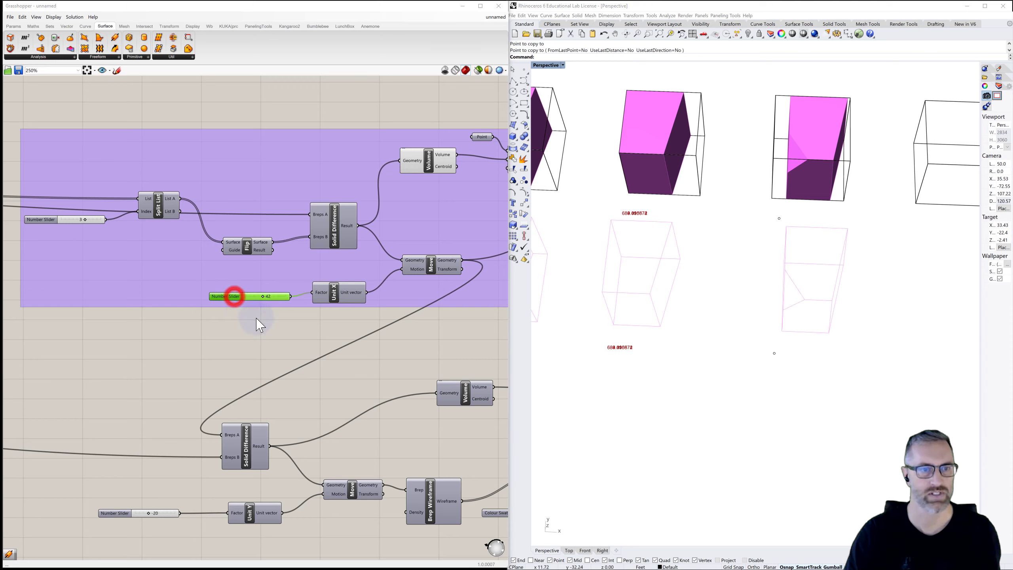
{"action": "double_click", "coordinate": [237, 359]}
{"action": "type", "text": "40"}
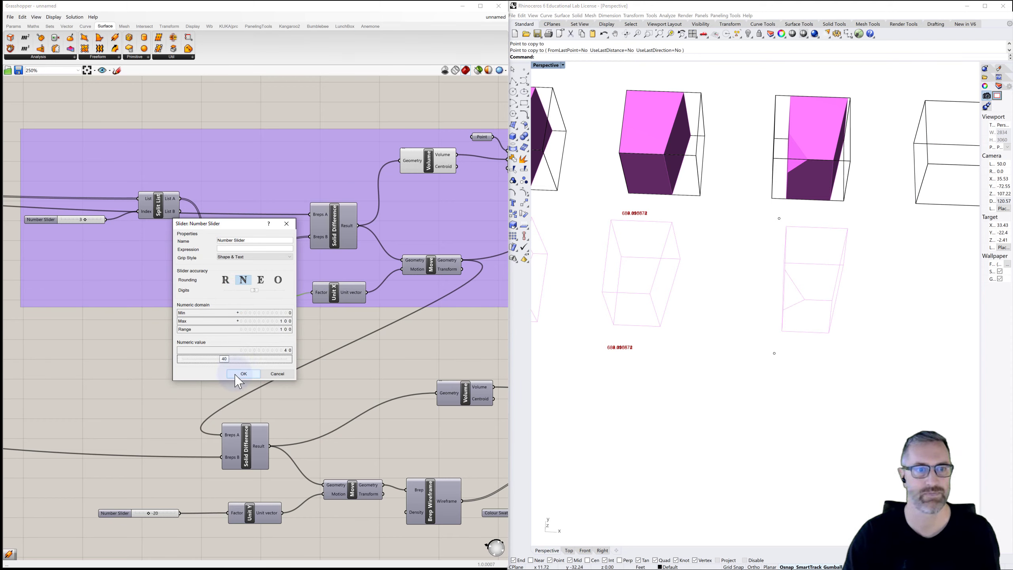
{"action": "left_click", "coordinate": [244, 373]}
{"action": "left_click", "coordinate": [351, 366]}
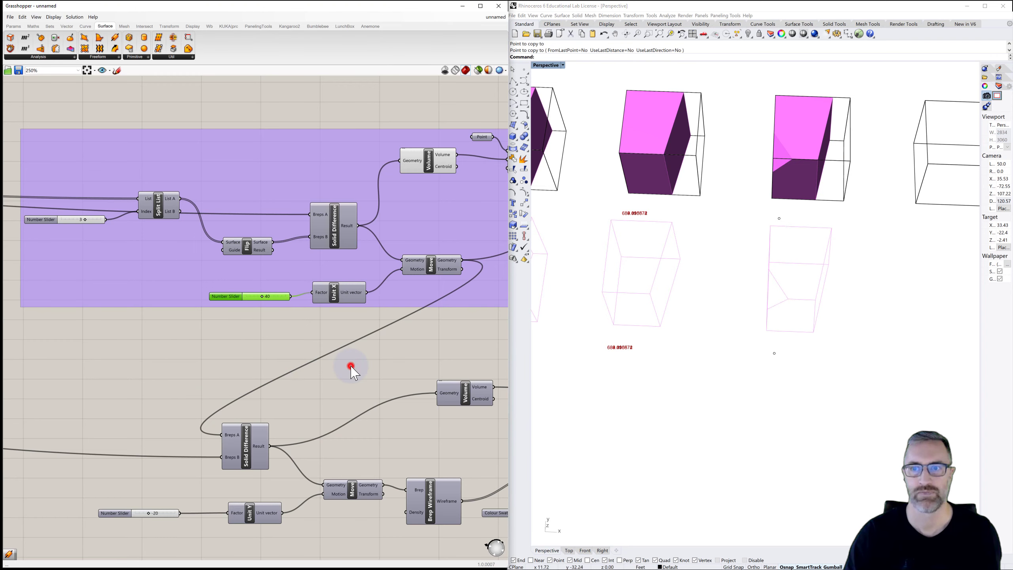
Reference the Rhino point below the third cut cube in the Point parameter of the third purple group
{"action": "right_click_drag", "start_coordinate": [362, 356], "coordinate": [237, 335]}
{"action": "scroll", "coordinate": [283, 339], "scroll_direction": "down", "scroll_amount": 1}
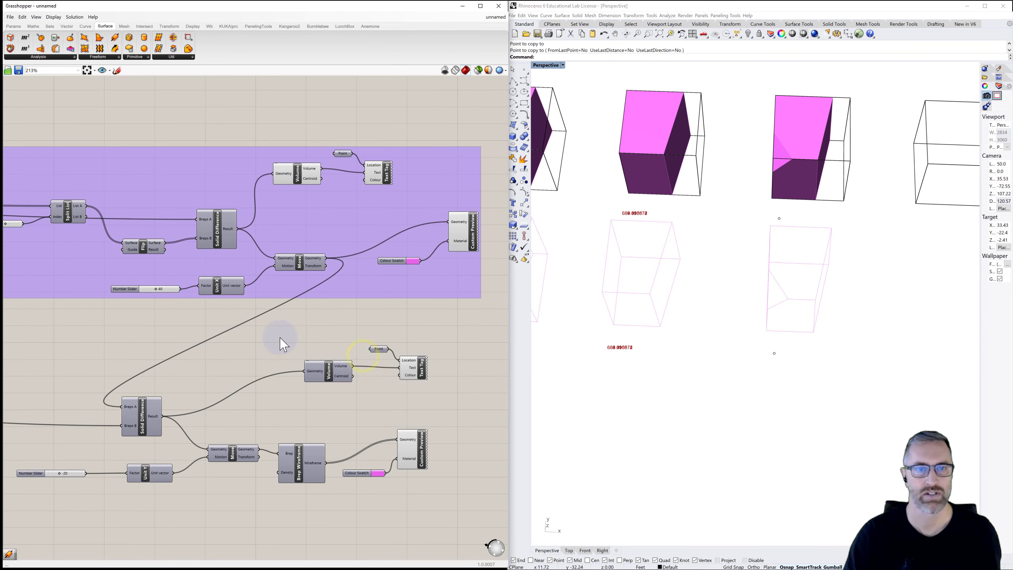
{"action": "scroll", "coordinate": [301, 355], "scroll_direction": "down", "scroll_amount": 1}
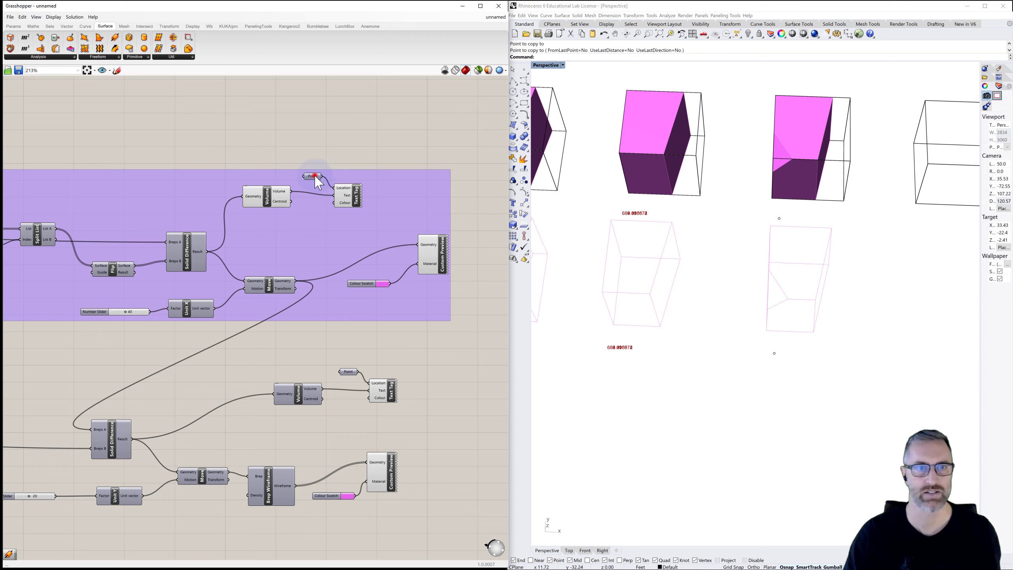
{"action": "right_click", "coordinate": [314, 176]}
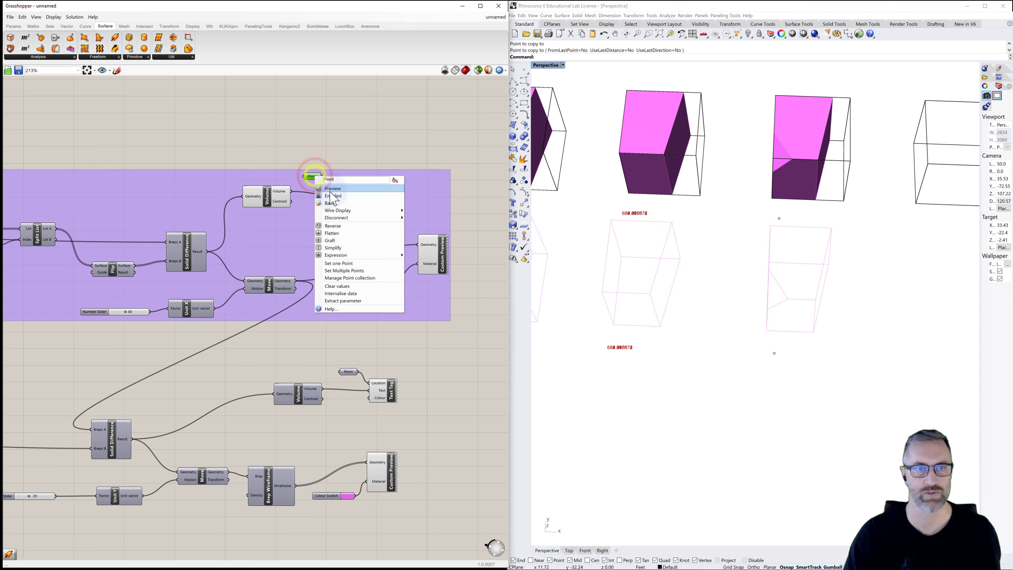
{"action": "left_click", "coordinate": [337, 264]}
{"action": "left_click", "coordinate": [779, 218]}
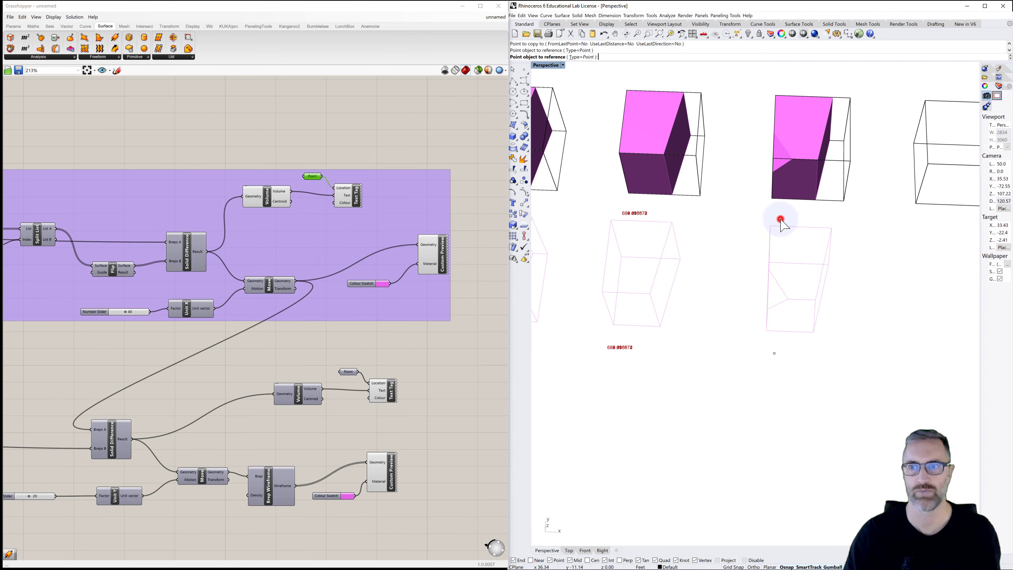
{"action": "left_click", "coordinate": [429, 355]}
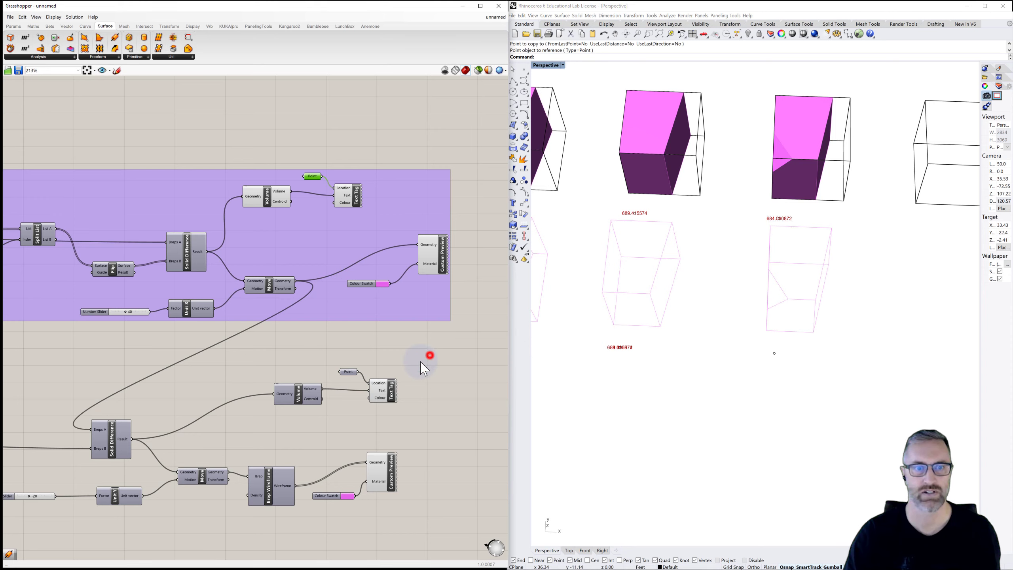
Reference the Rhino point below the third wireframe offcut in the Point parameter of the third offcut components
{"action": "right_click", "coordinate": [347, 372]}
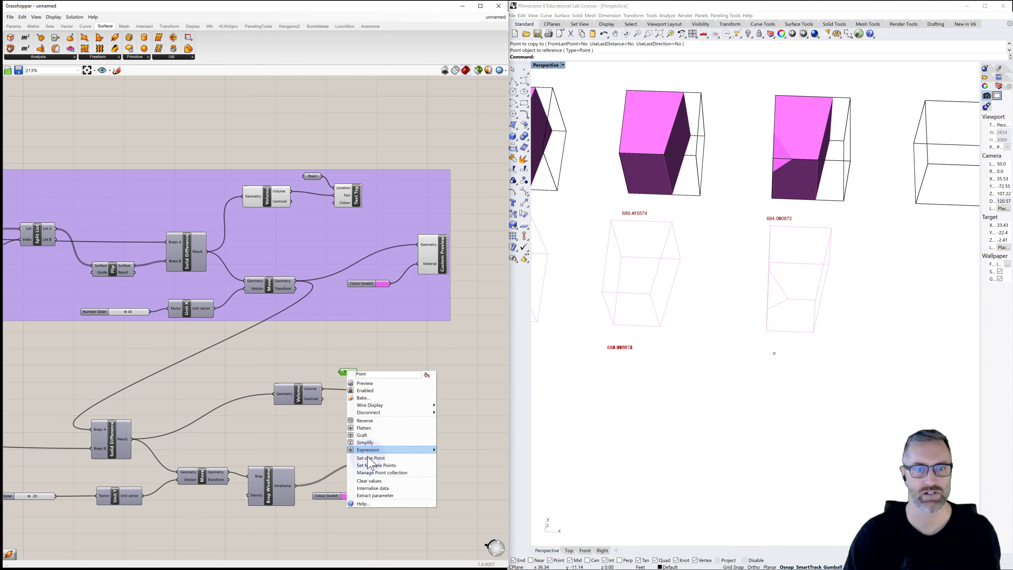
{"action": "left_click", "coordinate": [366, 462]}
{"action": "left_click", "coordinate": [774, 354]}
{"action": "left_click", "coordinate": [714, 387]}
Vary the random cutting planes by setting seed1 to 50, seed2 to 80 and seed3 to 107
{"action": "scroll", "coordinate": [709, 393], "scroll_direction": "down", "scroll_amount": 2}
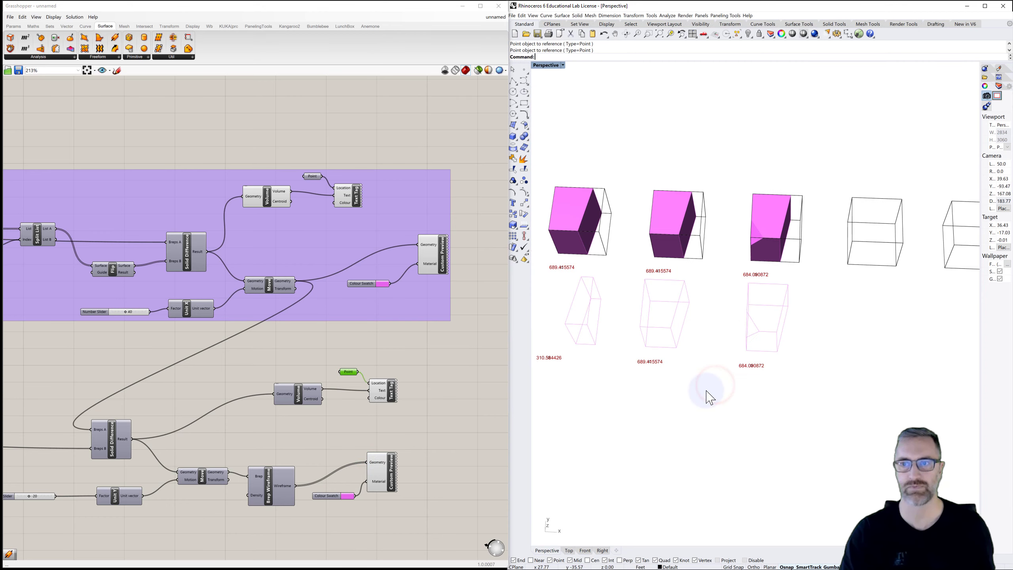
{"action": "right_click_drag", "start_coordinate": [710, 395], "coordinate": [758, 351], "text": "shift"}
{"action": "scroll", "coordinate": [754, 345], "scroll_direction": "up", "scroll_amount": 2}
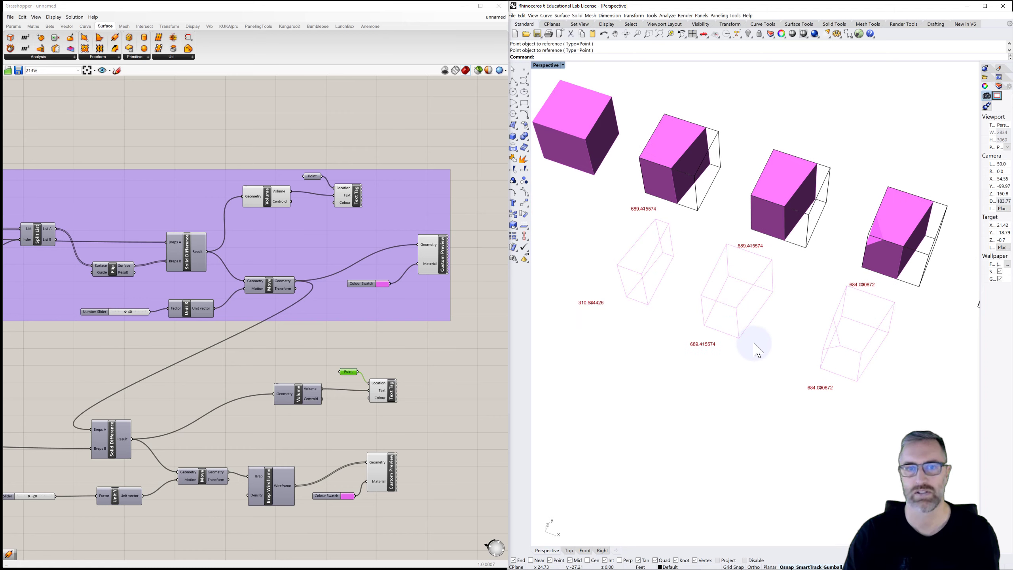
{"action": "scroll", "coordinate": [452, 343], "scroll_direction": "down", "scroll_amount": 5}
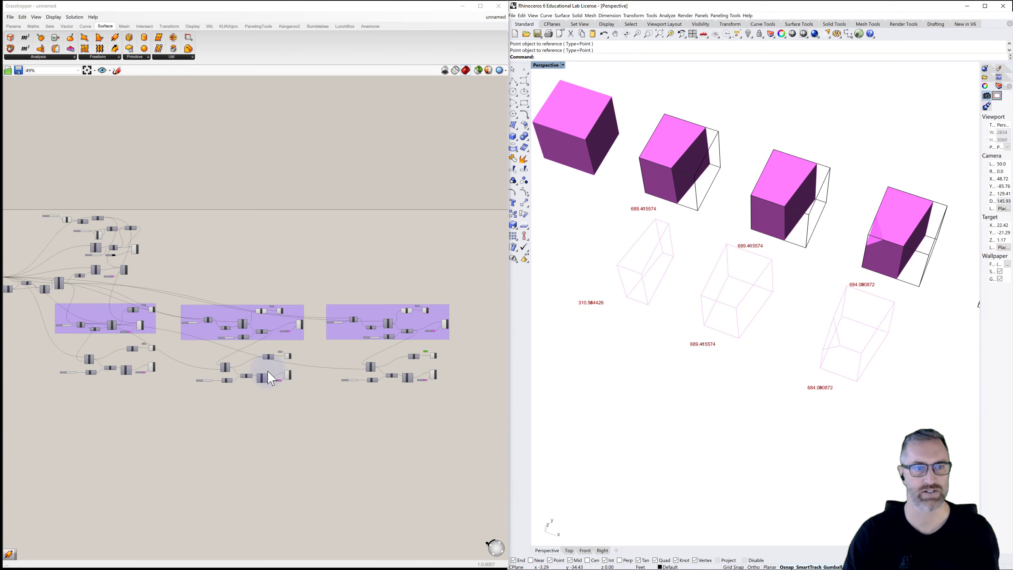
{"action": "scroll", "coordinate": [239, 361], "scroll_direction": "up", "scroll_amount": 4}
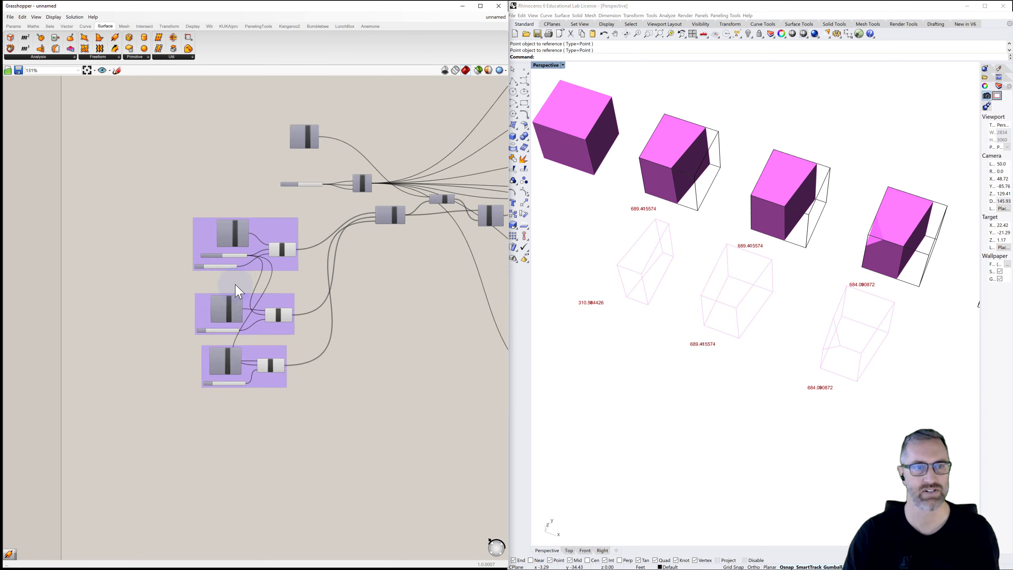
{"action": "scroll", "coordinate": [238, 291], "scroll_direction": "up", "scroll_amount": 2}
{"action": "left_click_drag", "start_coordinate": [205, 256], "coordinate": [199, 257]}
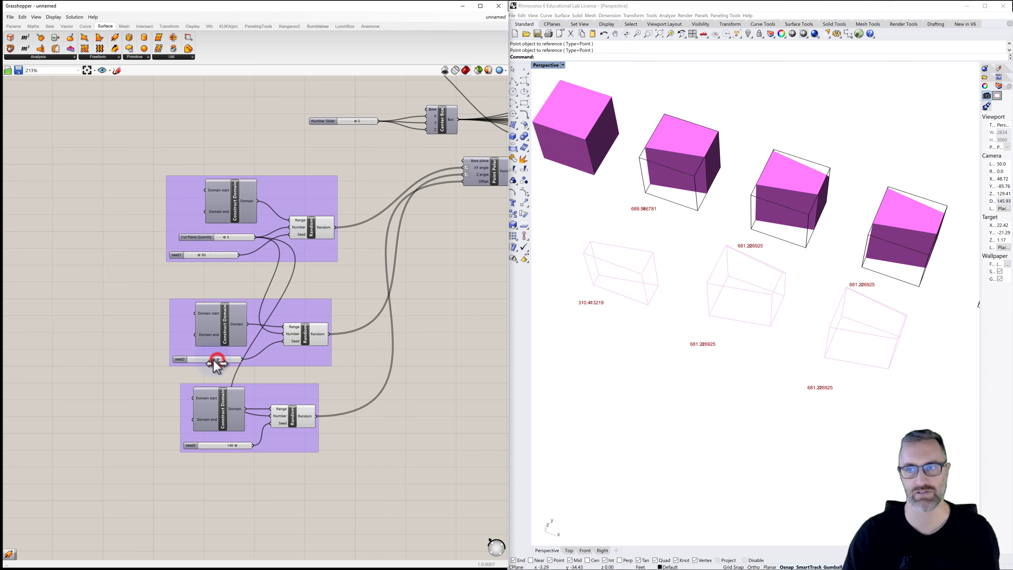
{"action": "left_click_drag", "start_coordinate": [215, 361], "coordinate": [209, 360]}
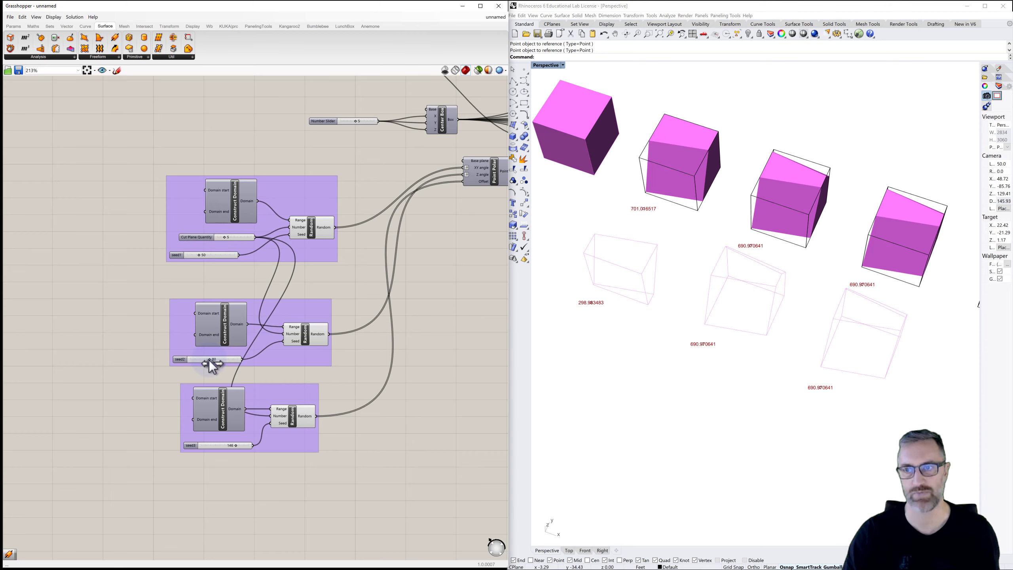
{"action": "mouse_move", "coordinate": [615, 362]}
{"action": "right_mouse_down"}
{"action": "mouse_move", "coordinate": [643, 355]}
{"action": "mouse_move", "coordinate": [628, 347]}
{"action": "right_mouse_up"}
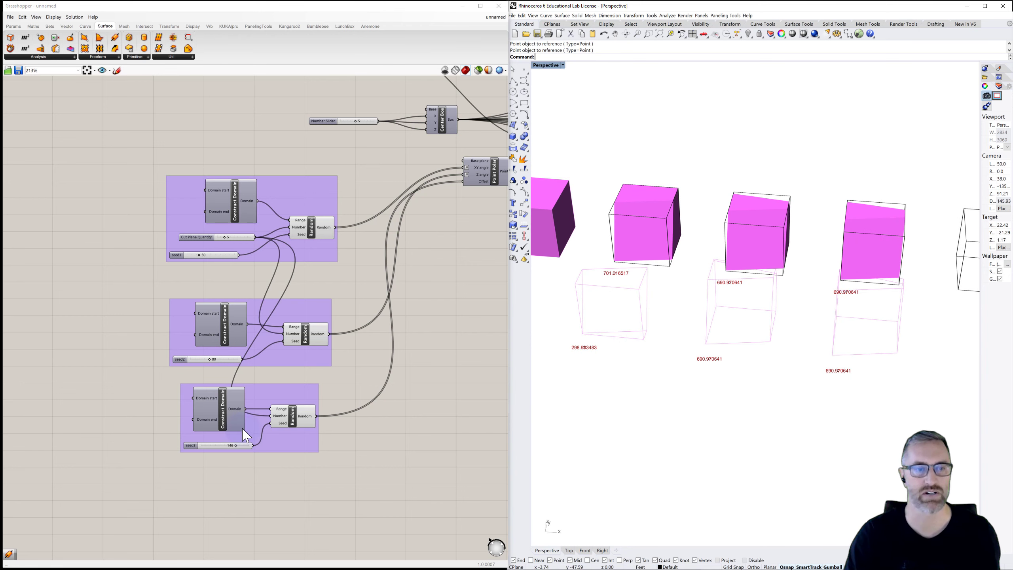
{"action": "scroll", "coordinate": [239, 443], "scroll_direction": "up", "scroll_amount": 4}
{"action": "left_click_drag", "start_coordinate": [232, 453], "coordinate": [215, 455]}
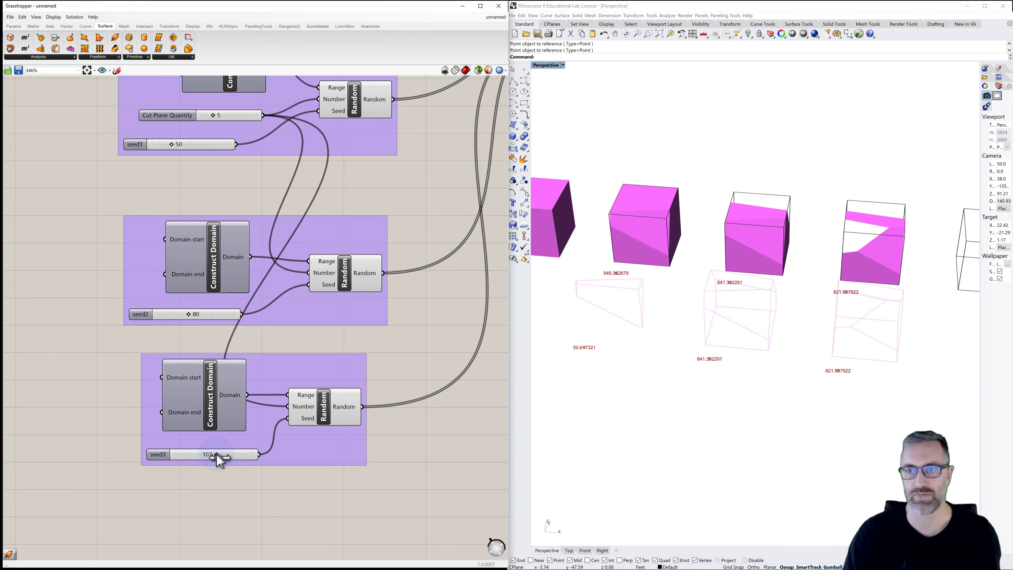
Hide the six Rhino label points beneath the cubes and wireframe offcuts
{"action": "right_click_drag", "start_coordinate": [688, 423], "coordinate": [685, 429]}
{"action": "right_click_drag", "start_coordinate": [589, 387], "coordinate": [570, 383]}
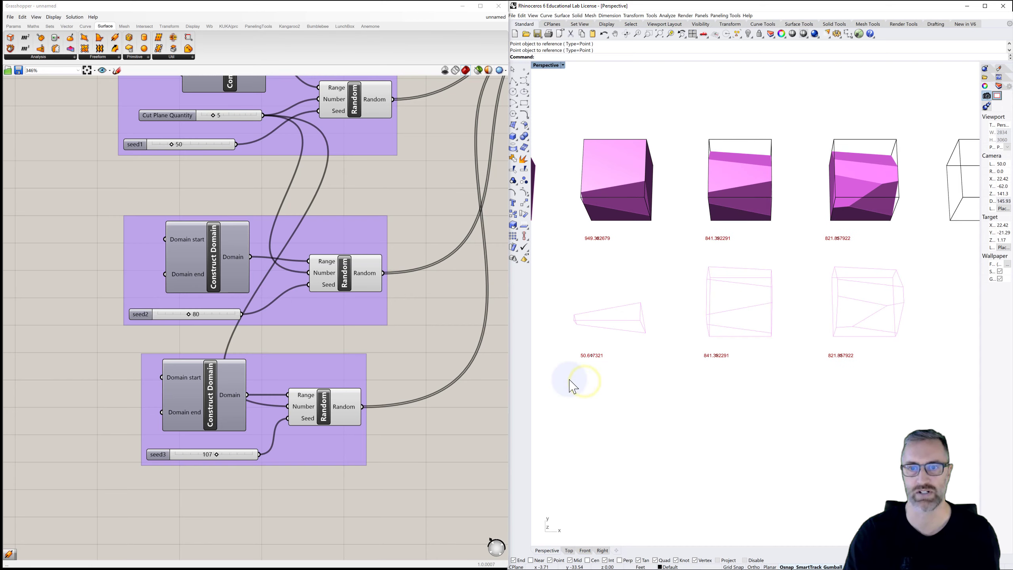
{"action": "left_click_drag", "start_coordinate": [561, 374], "coordinate": [913, 229]}
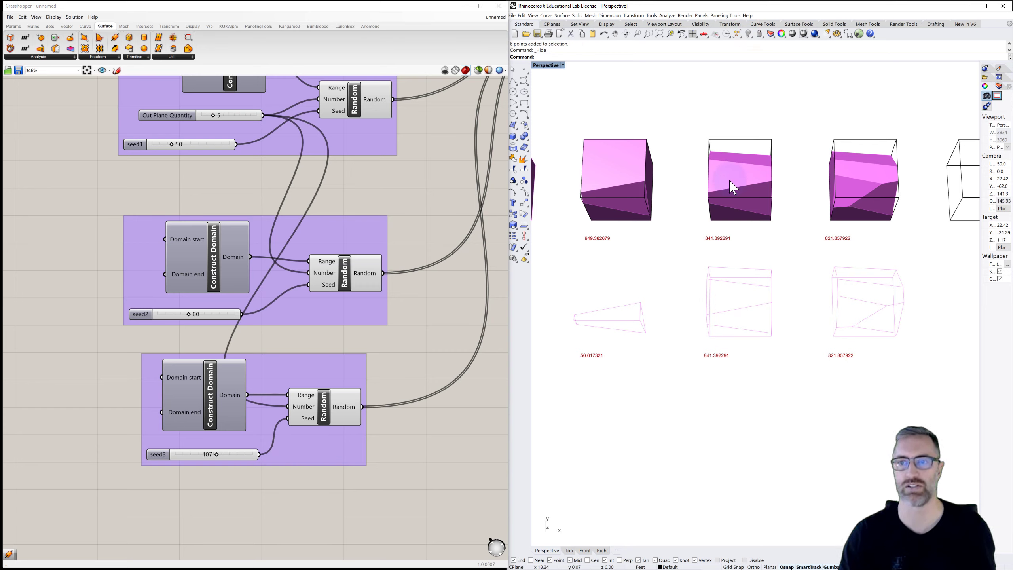
{"action": "mouse_move", "coordinate": [672, 268]}
{"action": "right_mouse_down"}
{"action": "mouse_move", "coordinate": [656, 244]}
{"action": "mouse_move", "coordinate": [673, 259]}
{"action": "right_mouse_up"}
Rewire the second offcut's Solid Difference, with the first purple group's moved geometry into Breps A and the second group's Split List surfaces into Breps B
{"action": "right_click_drag", "start_coordinate": [444, 337], "coordinate": [381, 325]}
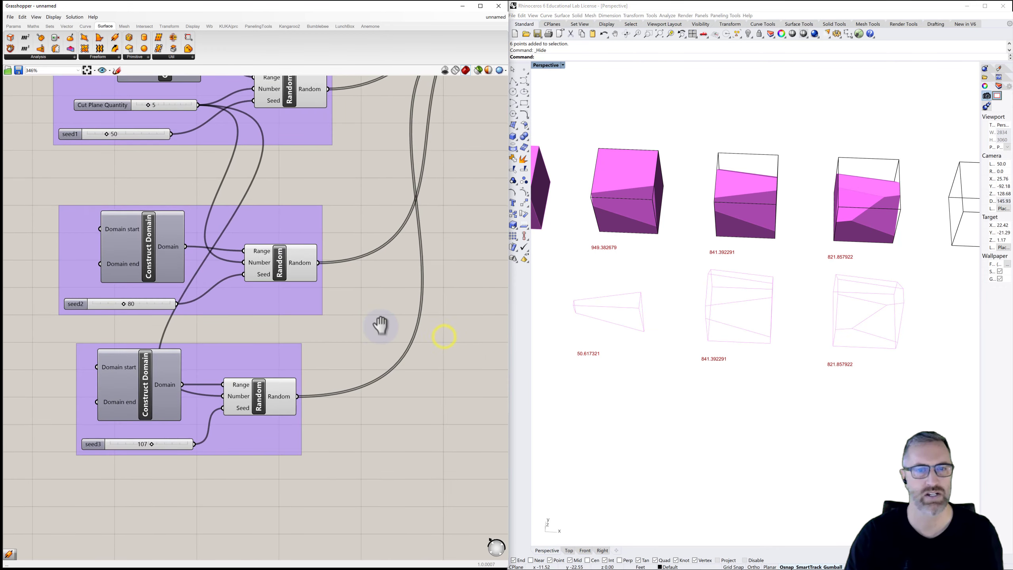
{"action": "scroll", "coordinate": [395, 328], "scroll_direction": "down", "scroll_amount": 5}
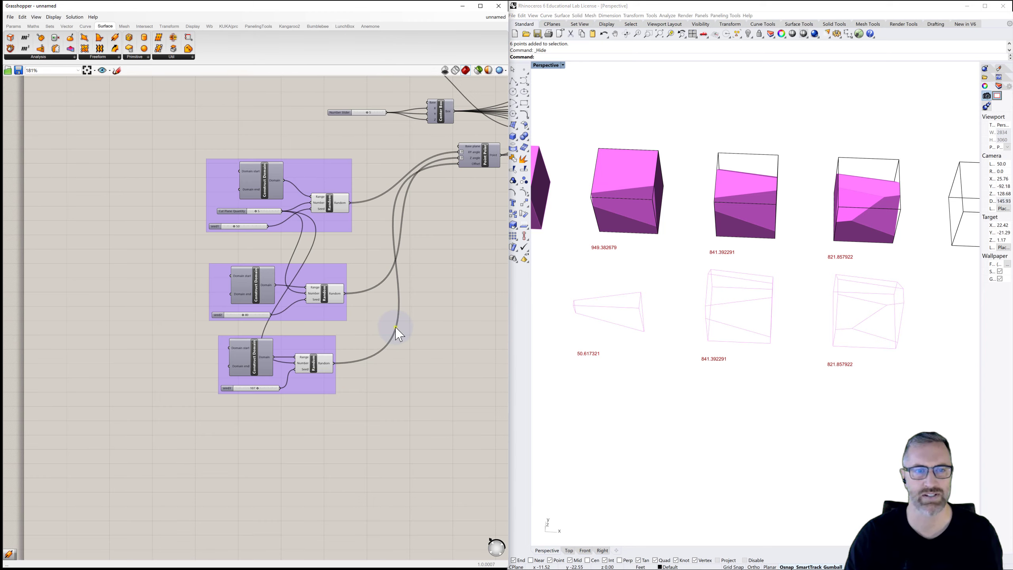
{"action": "right_click_drag", "start_coordinate": [396, 329], "coordinate": [248, 303]}
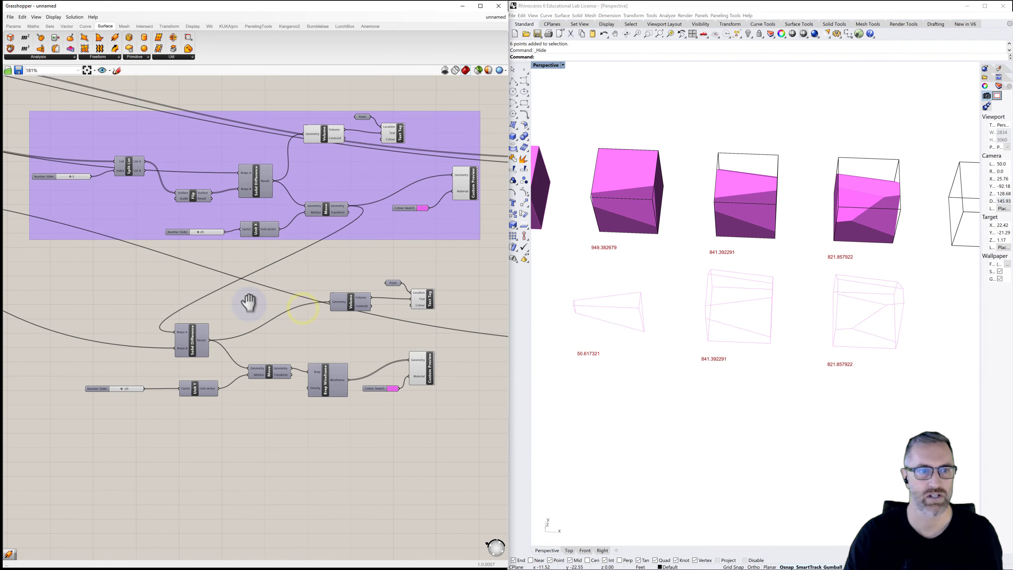
{"action": "scroll", "coordinate": [271, 289], "scroll_direction": "down", "scroll_amount": 2}
{"action": "right_click_drag", "start_coordinate": [294, 196], "coordinate": [127, 175]}
{"action": "left_click_drag", "start_coordinate": [126, 161], "coordinate": [453, 285]}
{"action": "left_click", "coordinate": [452, 256]}
{"action": "right_click_drag", "start_coordinate": [480, 283], "coordinate": [381, 267]}
{"action": "scroll", "coordinate": [371, 312], "scroll_direction": "up", "scroll_amount": 2}
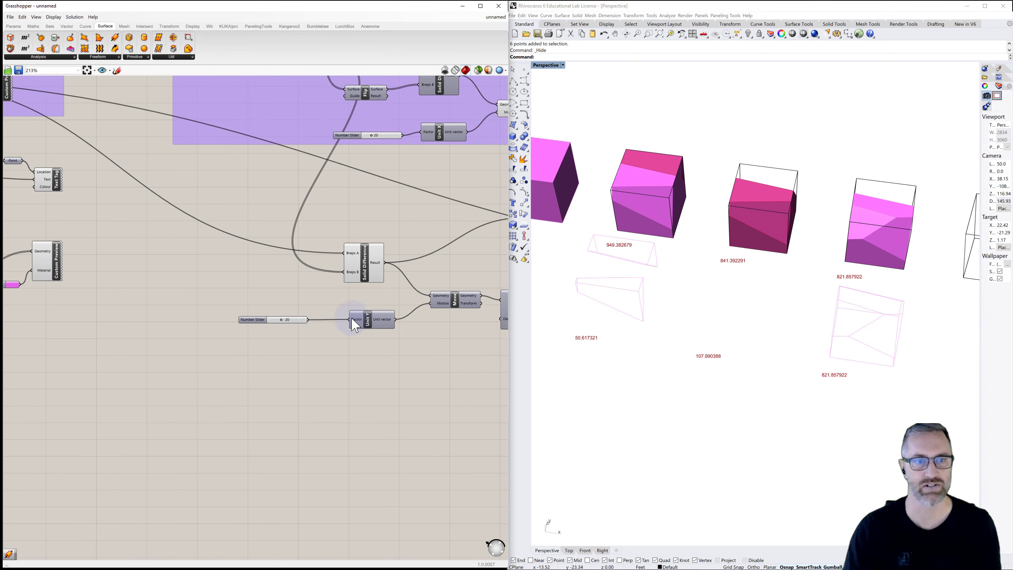
Make room before the second offcut's Brep Wireframe and duplicate its Number Slider, Unit Y and Move components just below
{"action": "right_click_drag", "start_coordinate": [384, 332], "coordinate": [335, 321]}
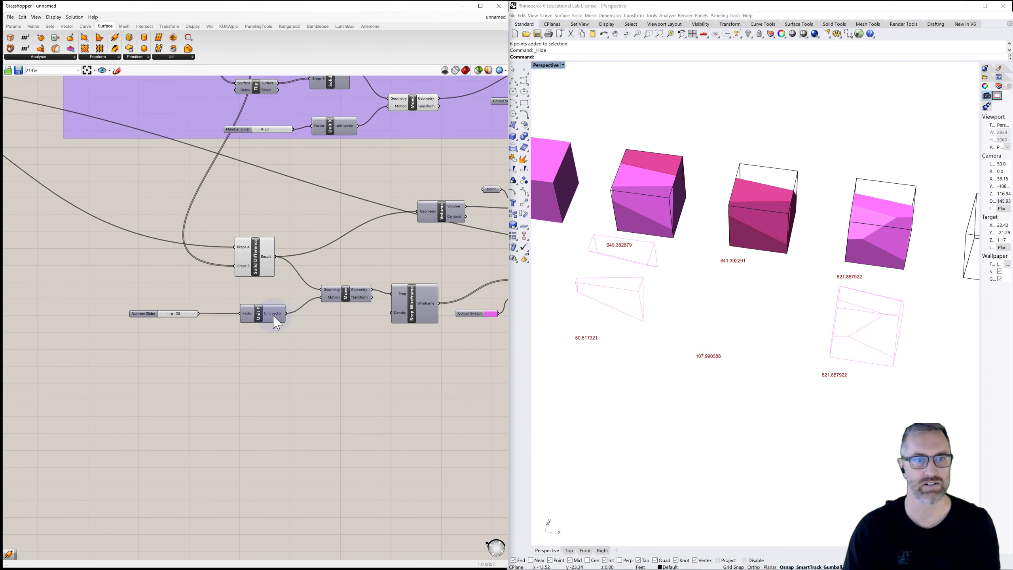
{"action": "left_click_drag", "start_coordinate": [334, 296], "coordinate": [325, 296]}
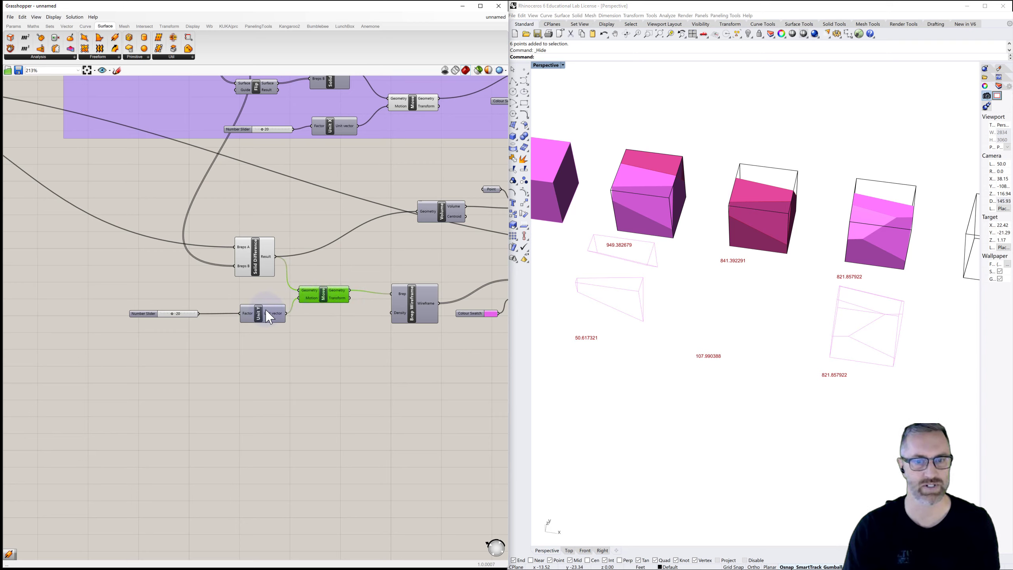
{"action": "left_click", "coordinate": [417, 306]}
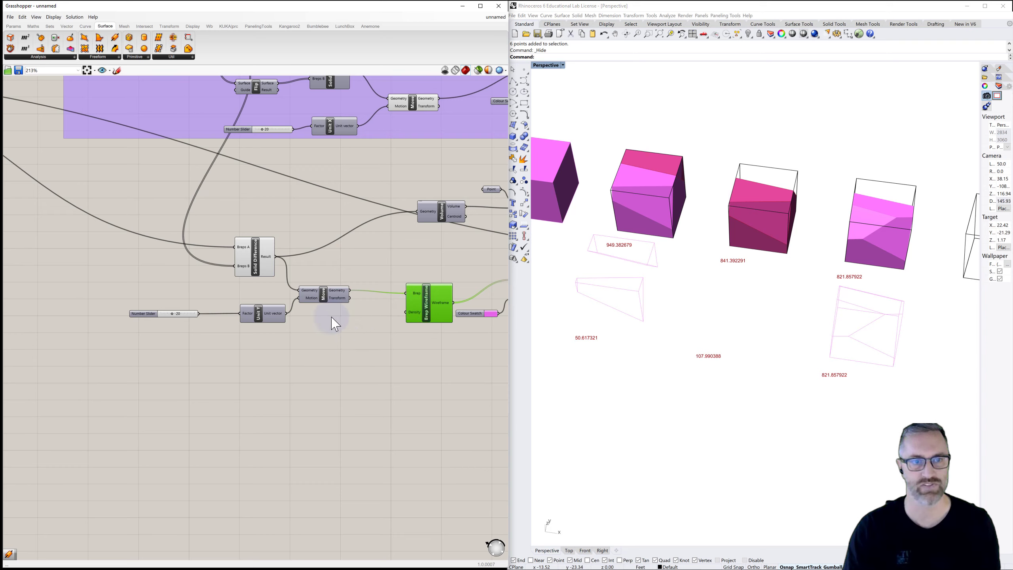
{"action": "left_click_drag", "start_coordinate": [352, 335], "coordinate": [122, 286]}
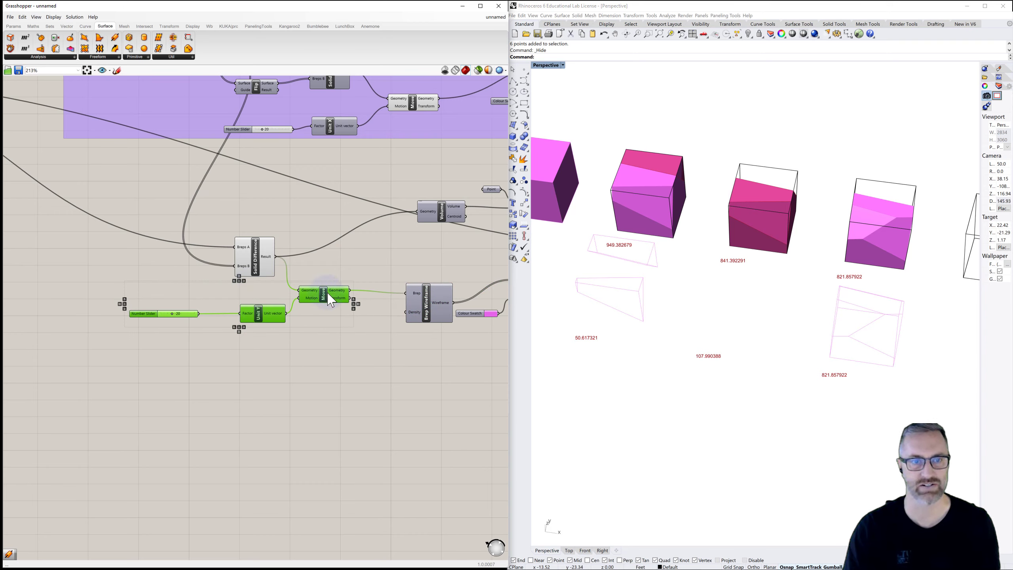
{"action": "left_click_drag", "start_coordinate": [328, 297], "coordinate": [335, 343]}
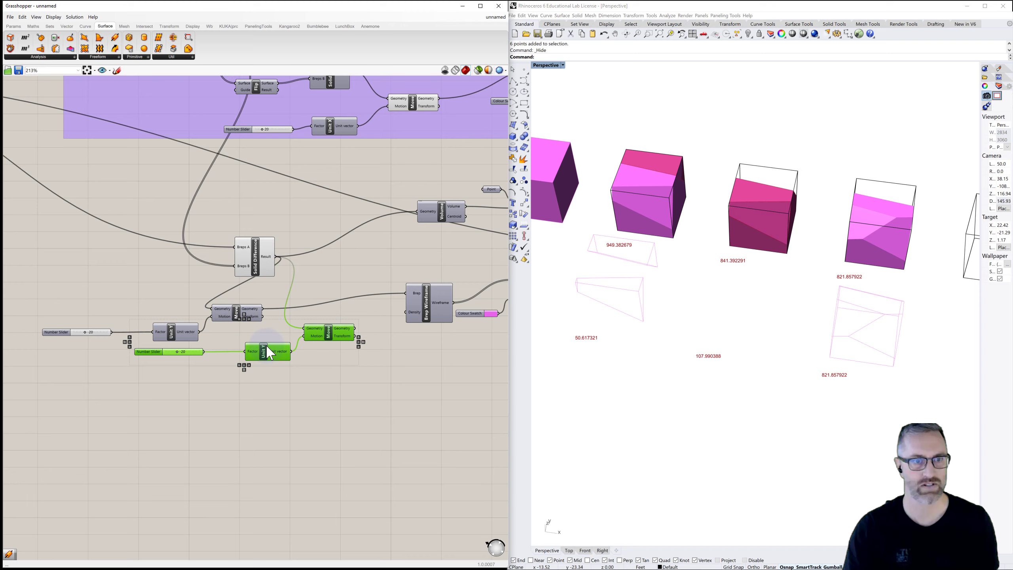
{"action": "left_click", "coordinate": [263, 384]}
Replace the duplicated Unit Y with a Unit X component beside the copied Number Slider
{"action": "left_click_drag", "start_coordinate": [155, 351], "coordinate": [163, 366]}
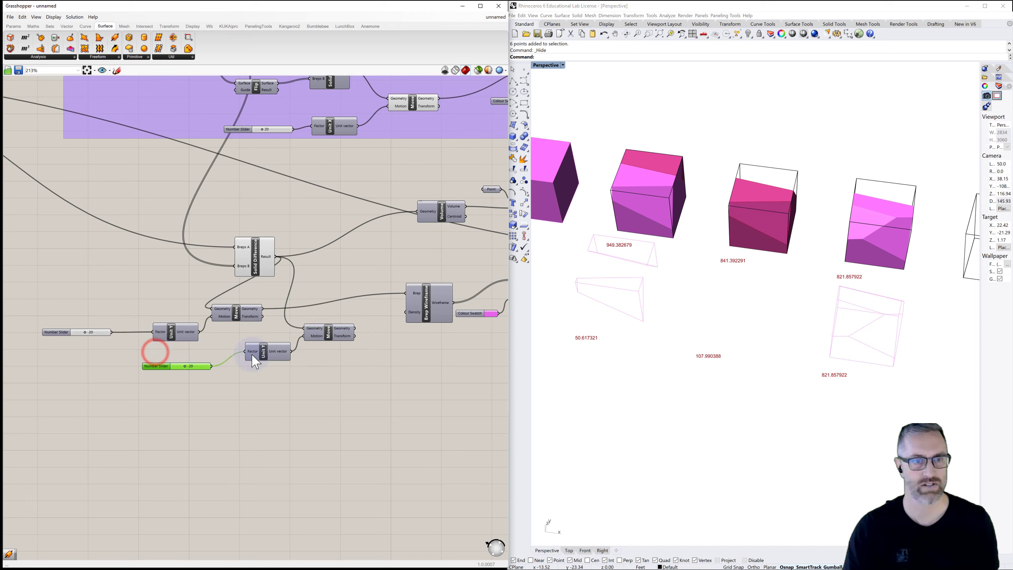
{"action": "left_click", "coordinate": [258, 353]}
{"action": "key", "text": "Delete"}
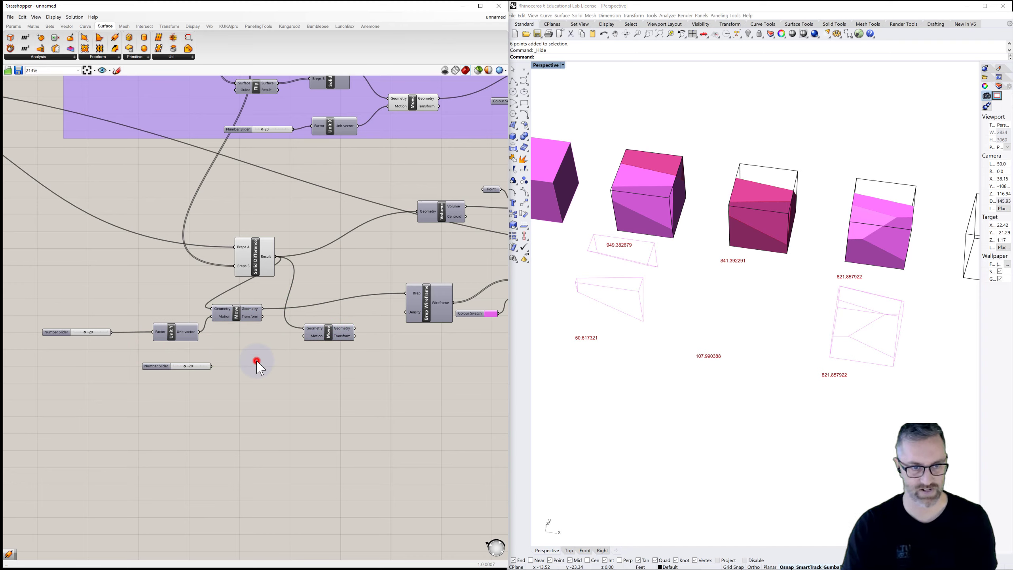
{"action": "double_click", "coordinate": [257, 362]}
{"action": "type", "text": "unit x"}
{"action": "key", "text": "Return"}
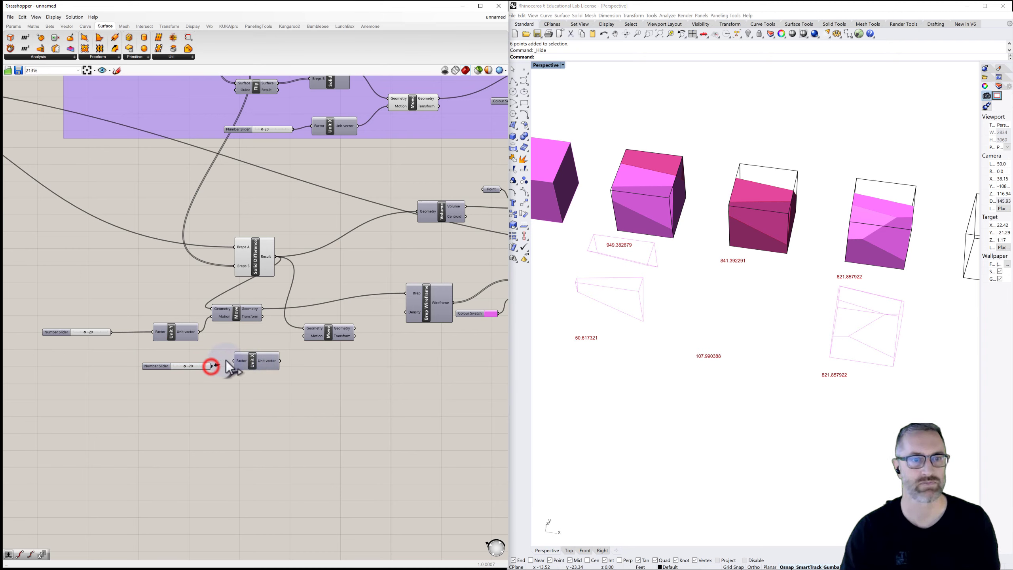
Drive the second Move's Motion with the slider-fed Unit X, and chain the first Move's Geometry through it into Brep Wireframe
{"action": "left_click_drag", "start_coordinate": [281, 361], "coordinate": [304, 336]}
{"action": "left_click_drag", "start_coordinate": [262, 309], "coordinate": [404, 295]}
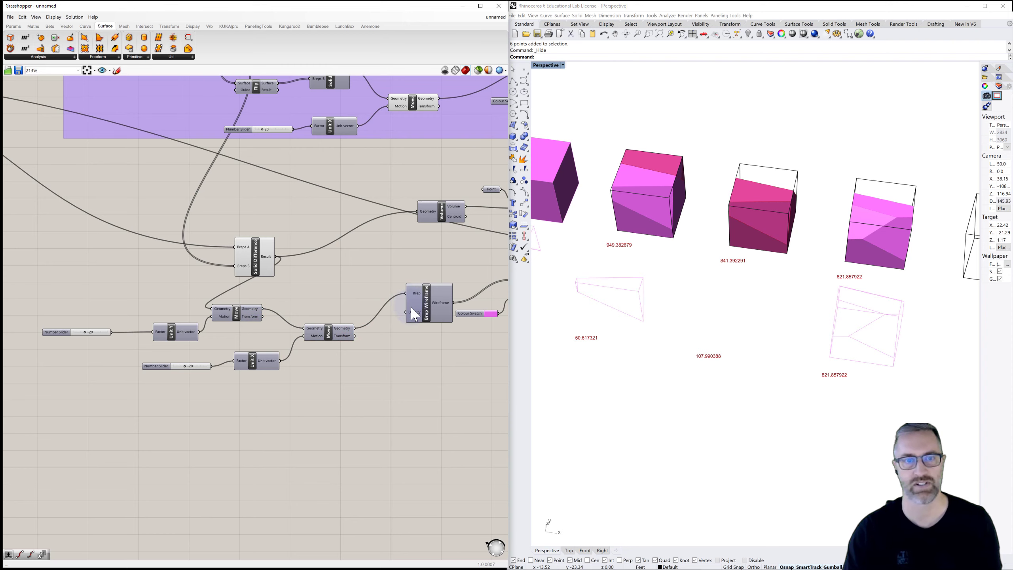
Set the second offcut's Unit X Number Slider to a range of 0 to 20 with a value of 20
{"action": "scroll", "coordinate": [587, 335], "scroll_direction": "down", "scroll_amount": 2}
{"action": "right_click_drag", "start_coordinate": [604, 329], "coordinate": [688, 323], "text": "shift"}
{"action": "scroll", "coordinate": [184, 367], "scroll_direction": "up", "scroll_amount": 3}
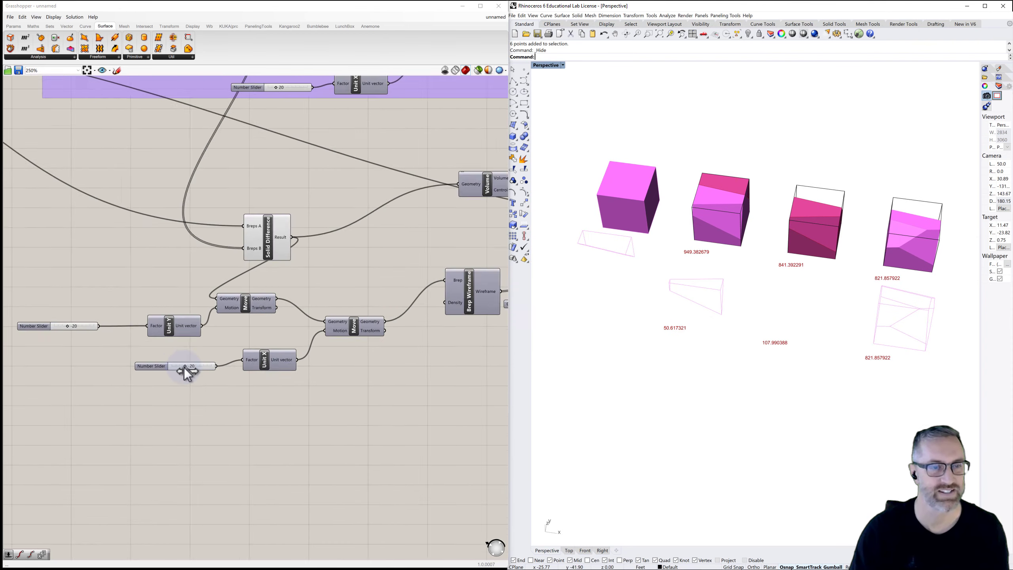
{"action": "left_click", "coordinate": [142, 366]}
{"action": "double_click", "coordinate": [142, 366]}
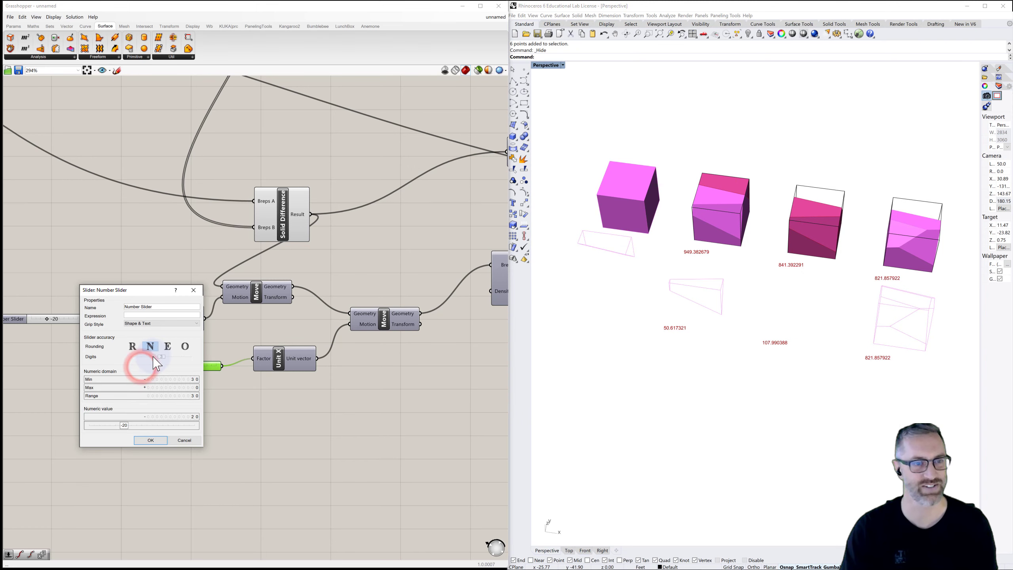
{"action": "double_click", "coordinate": [162, 379]}
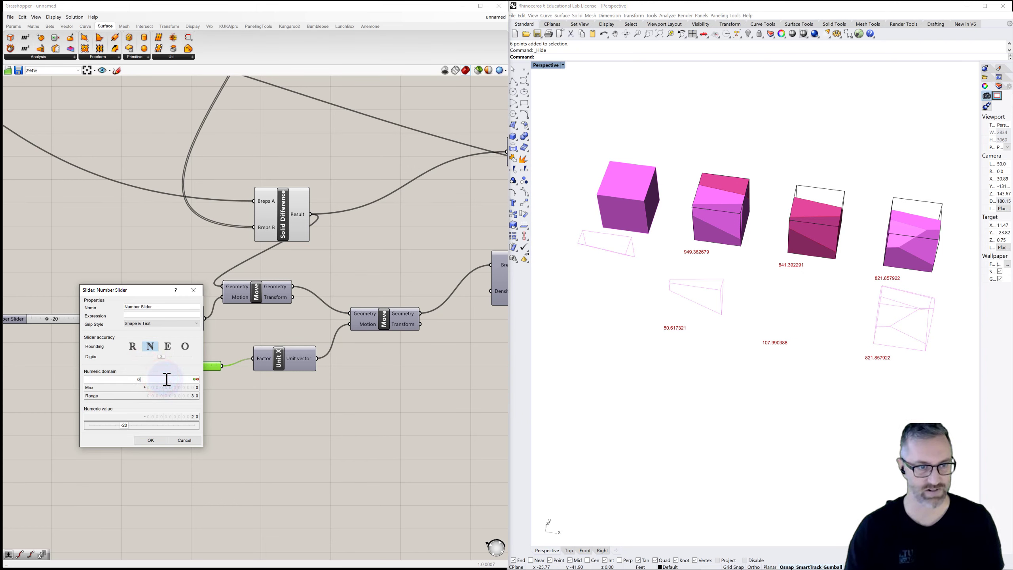
{"action": "type", "text": "0"}
{"action": "left_click", "coordinate": [181, 389]}
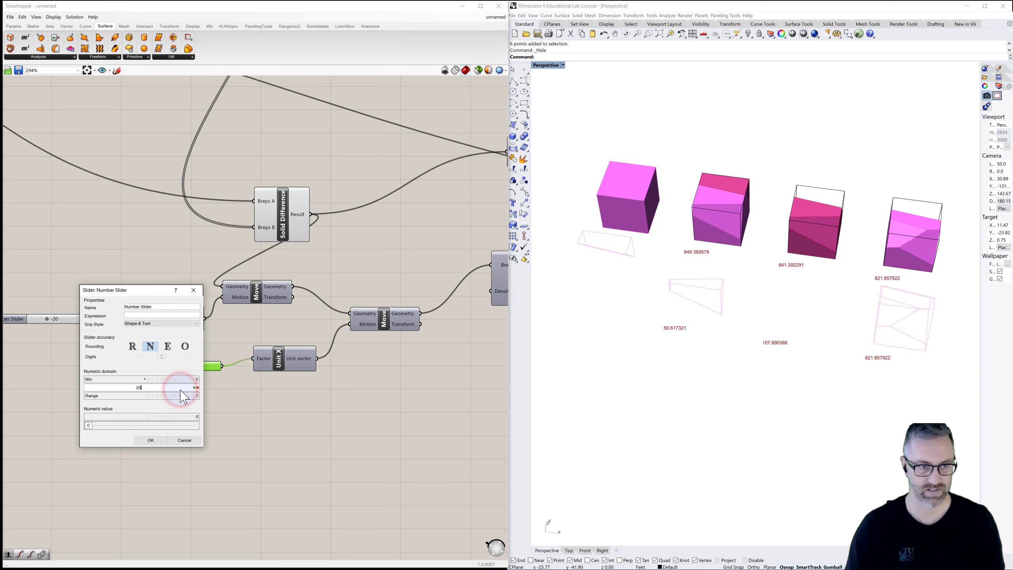
{"action": "left_click", "coordinate": [151, 440]}
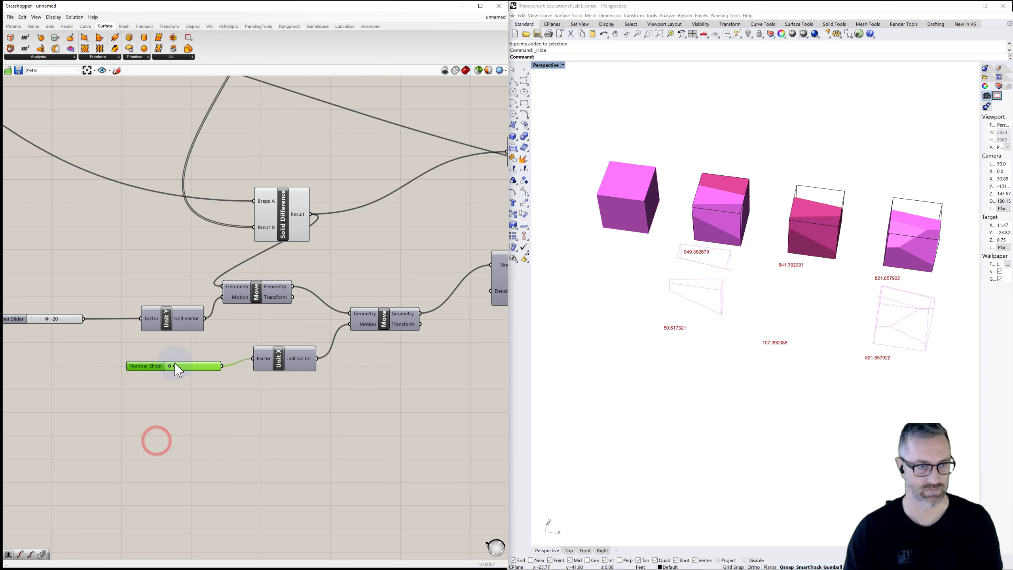
{"action": "left_click_drag", "start_coordinate": [172, 368], "coordinate": [242, 370]}
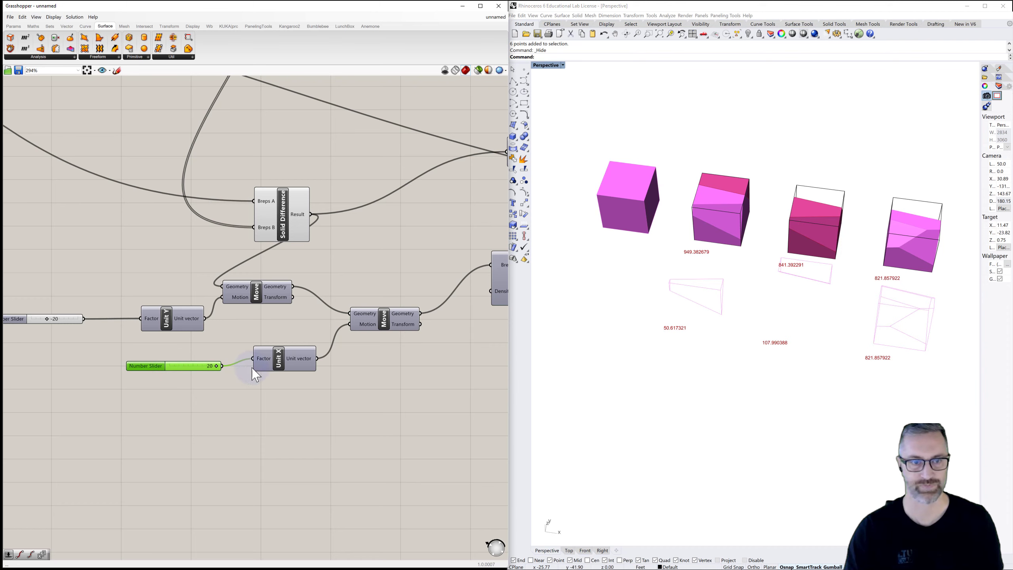
Turn off the preview of the second offcut's Solid Difference component
{"action": "scroll", "coordinate": [346, 367], "scroll_direction": "down", "scroll_amount": 3}
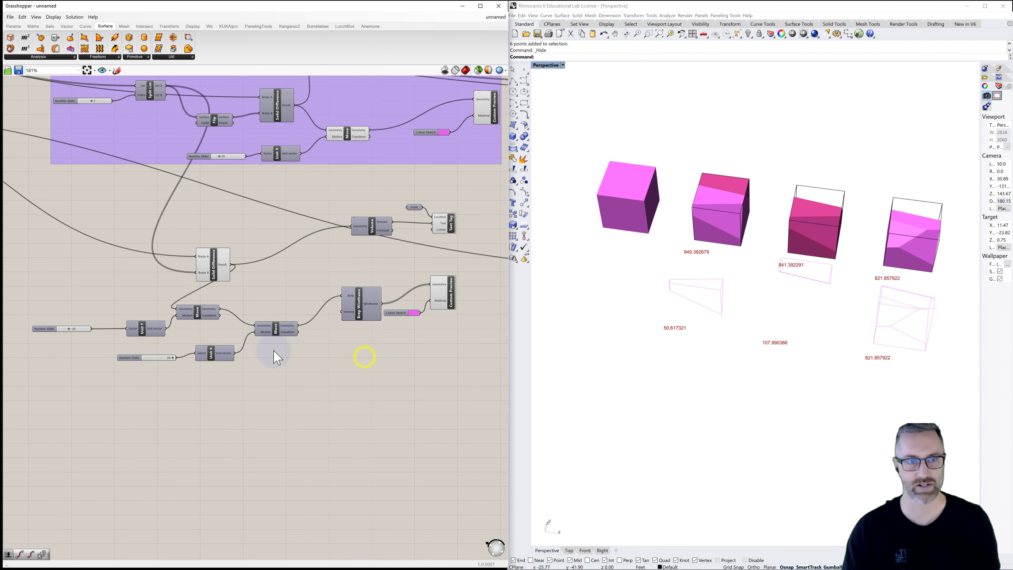
{"action": "left_click", "coordinate": [218, 268]}
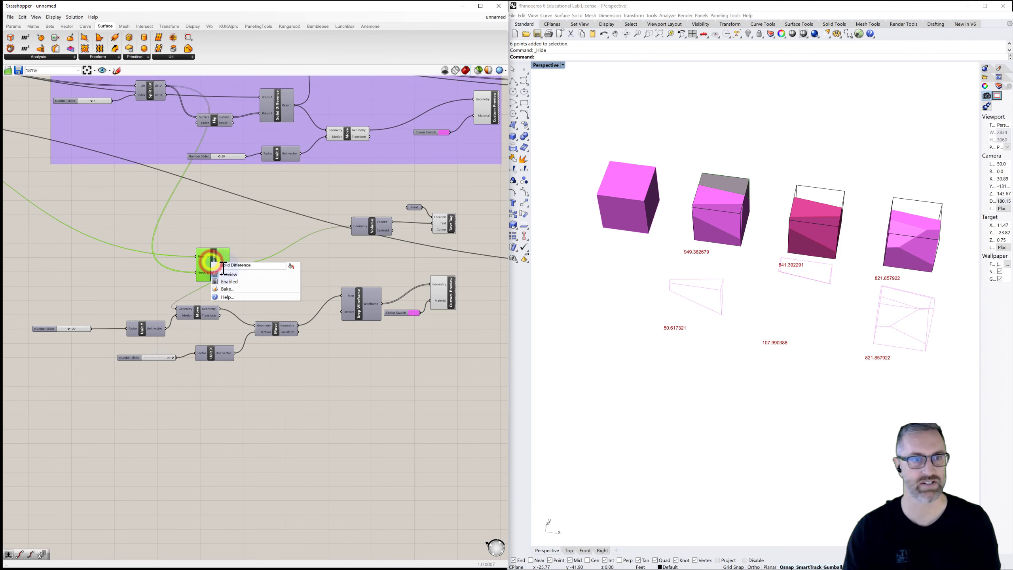
{"action": "left_click", "coordinate": [226, 274]}
{"action": "left_click", "coordinate": [355, 266]}
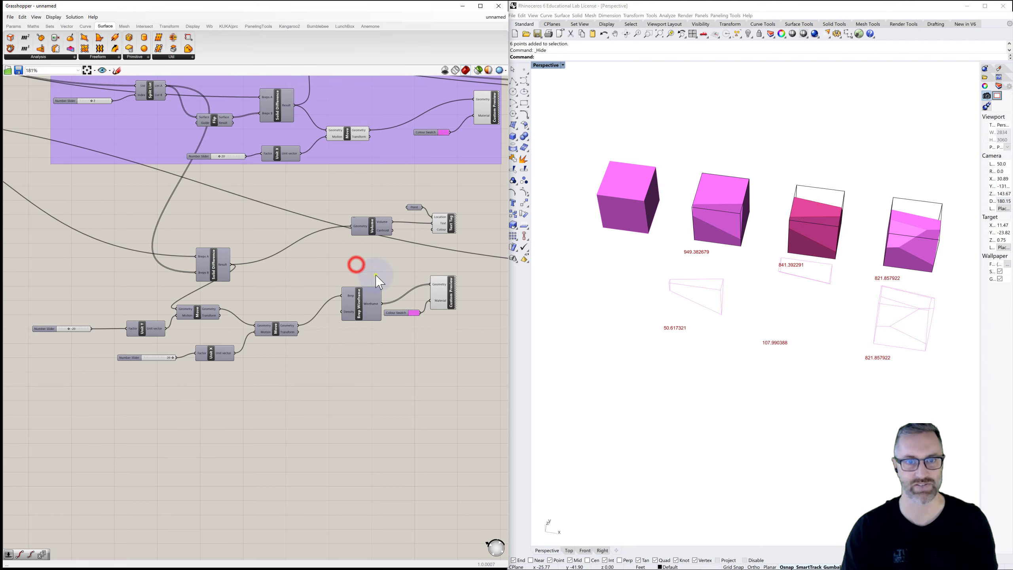
Turn off the preview of the Move component in the second offcut's purple group
{"action": "scroll", "coordinate": [317, 282], "scroll_direction": "down", "scroll_amount": 3}
{"action": "scroll", "coordinate": [317, 284], "scroll_direction": "down", "scroll_amount": 1}
{"action": "right_click_drag", "start_coordinate": [639, 295], "coordinate": [641, 297]}
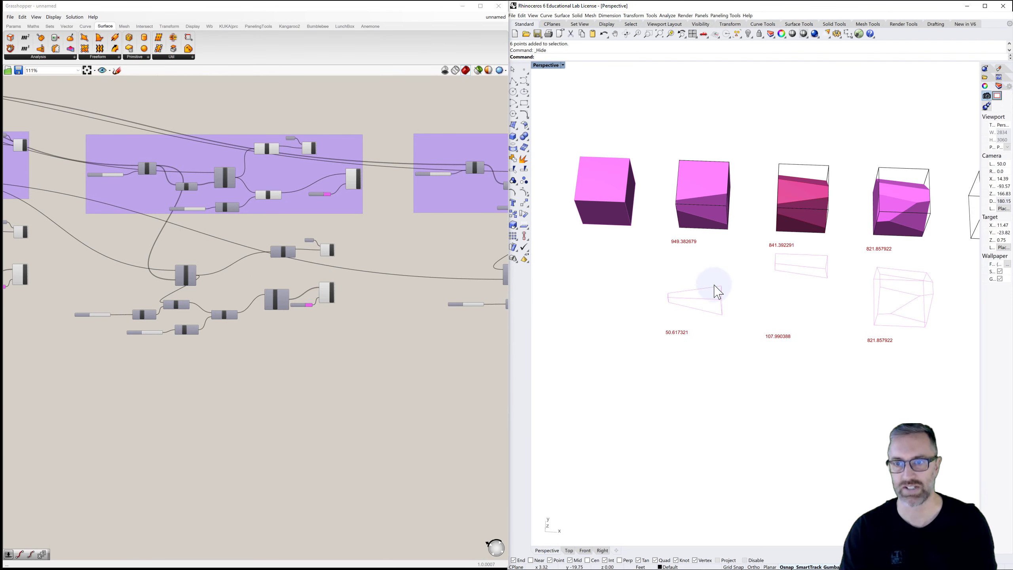
{"action": "right_click_drag", "start_coordinate": [702, 299], "coordinate": [676, 273]}
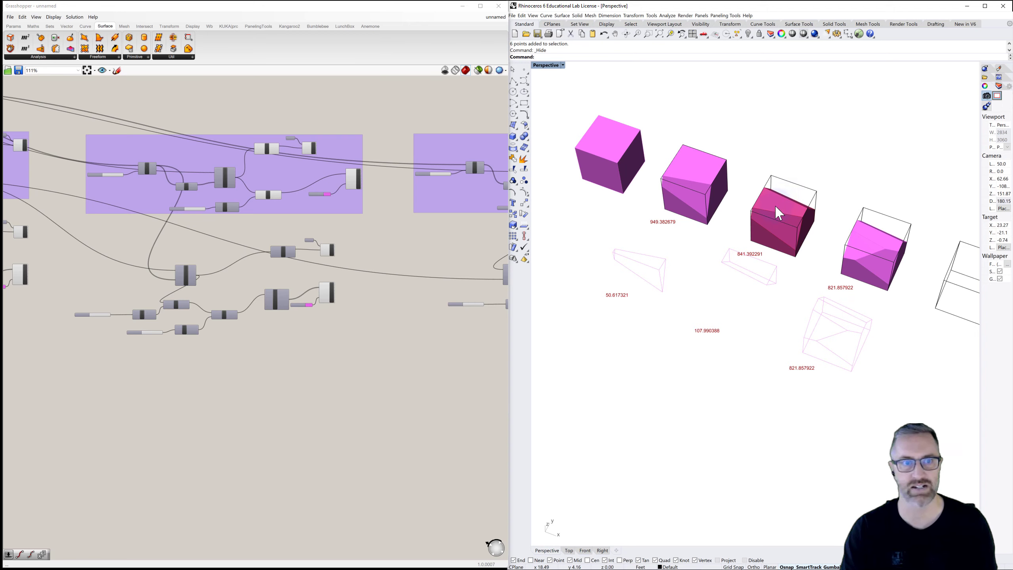
{"action": "scroll", "coordinate": [313, 221], "scroll_direction": "up", "scroll_amount": 4}
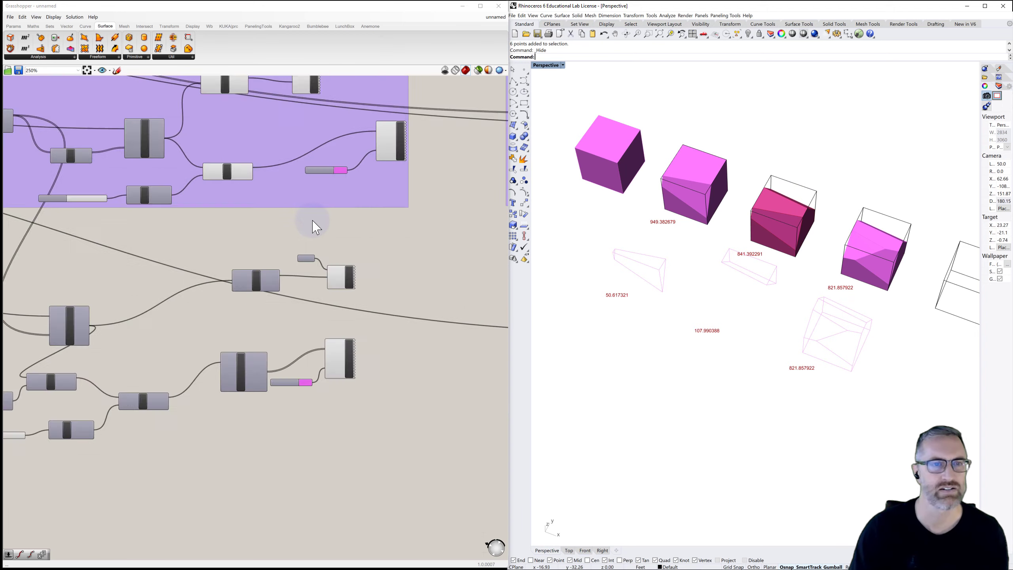
{"action": "right_click", "coordinate": [214, 167]}
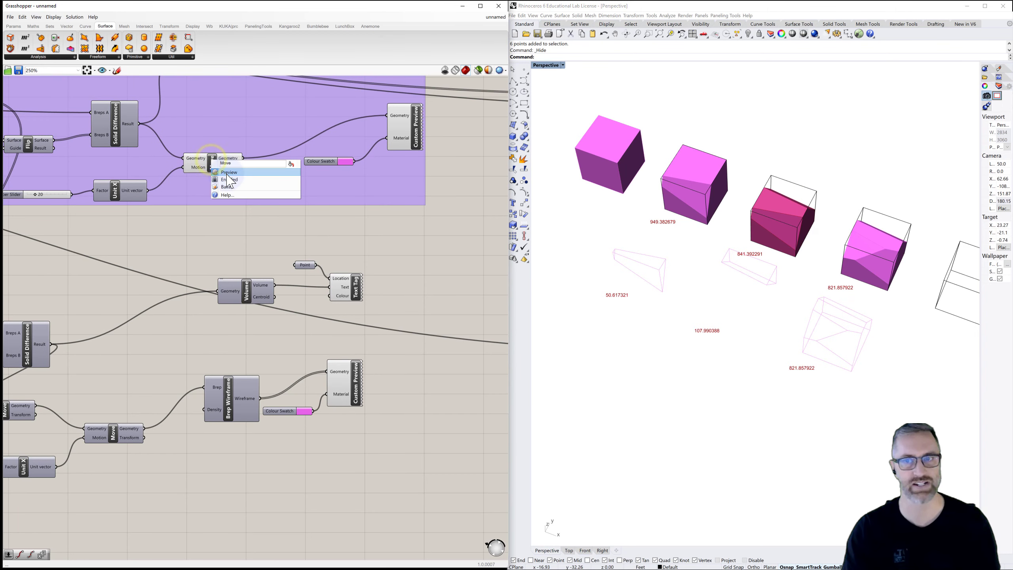
{"action": "left_click", "coordinate": [226, 175]}
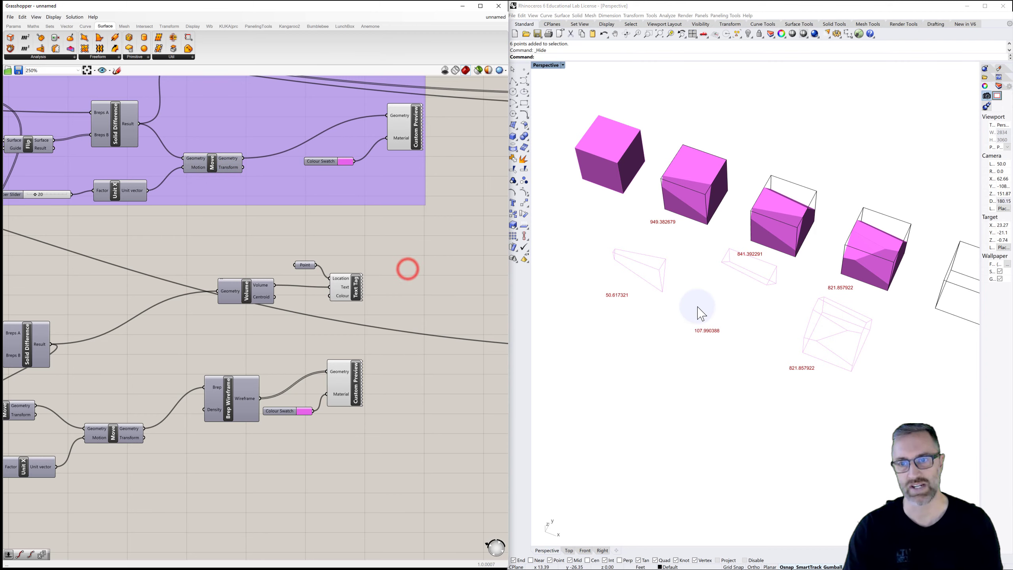
{"action": "right_click_drag", "start_coordinate": [728, 287], "coordinate": [771, 281]}
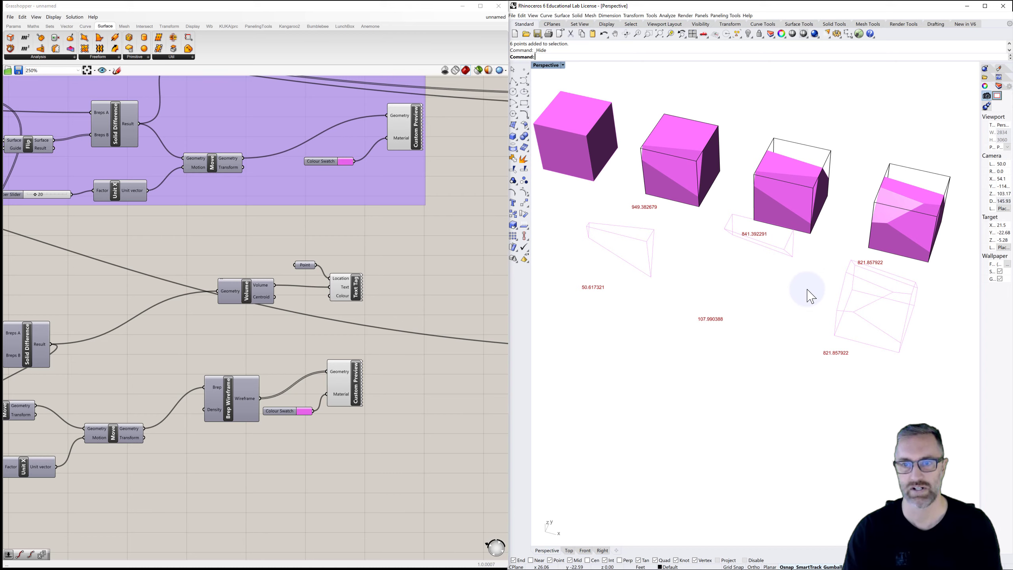
Rewire Breps B of the third offcut's Solid Difference to List A of the Split List in the purple group above
{"action": "scroll", "coordinate": [459, 341], "scroll_direction": "down", "scroll_amount": 2}
{"action": "scroll", "coordinate": [458, 342], "scroll_direction": "down", "scroll_amount": 2}
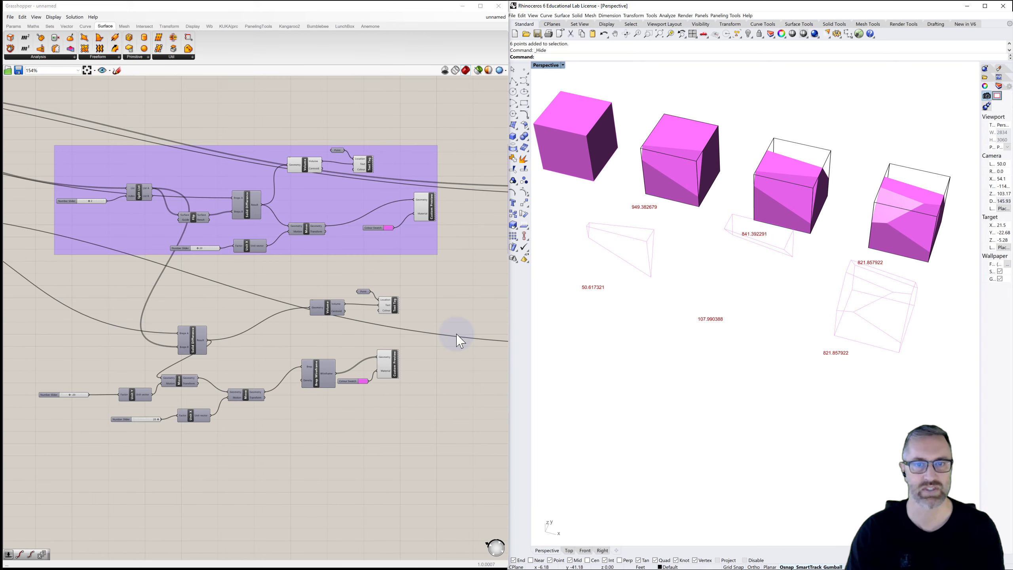
{"action": "right_click_drag", "start_coordinate": [463, 349], "coordinate": [176, 329]}
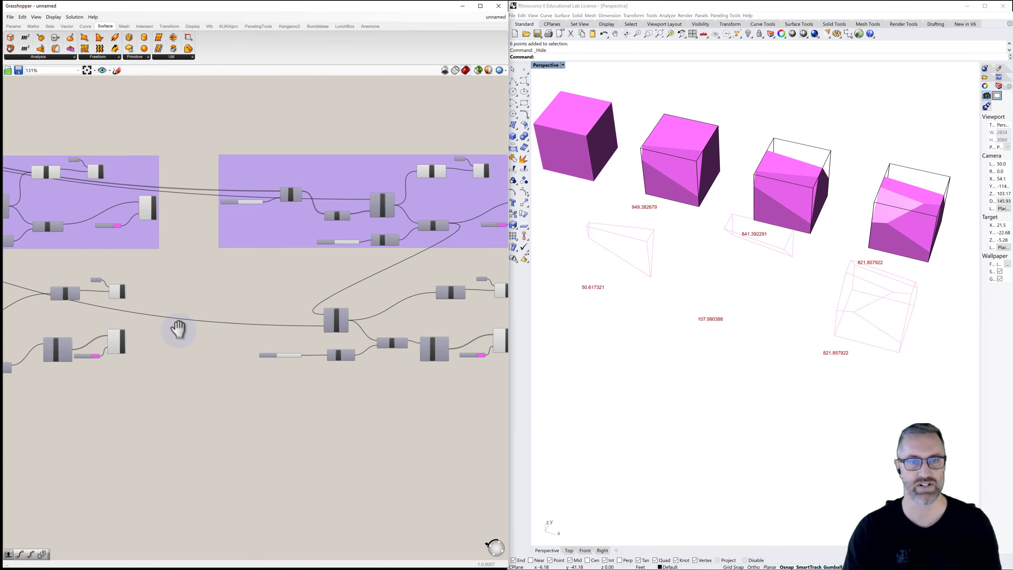
{"action": "right_click_drag", "start_coordinate": [391, 339], "coordinate": [319, 329]}
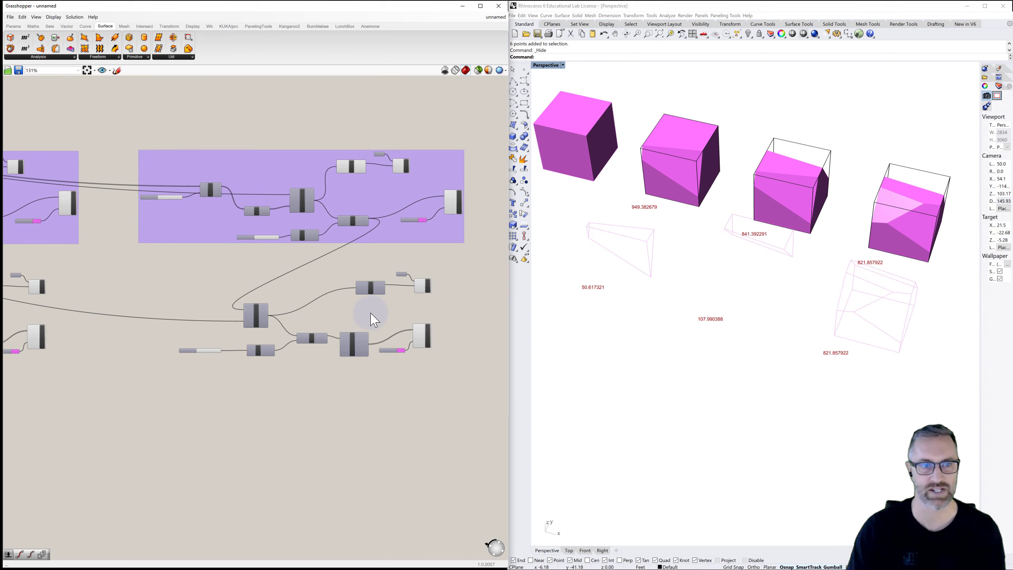
{"action": "scroll", "coordinate": [245, 291], "scroll_direction": "up", "scroll_amount": 3}
{"action": "scroll", "coordinate": [245, 291], "scroll_direction": "down", "scroll_amount": 3}
{"action": "right_click_drag", "start_coordinate": [192, 301], "coordinate": [306, 309]}
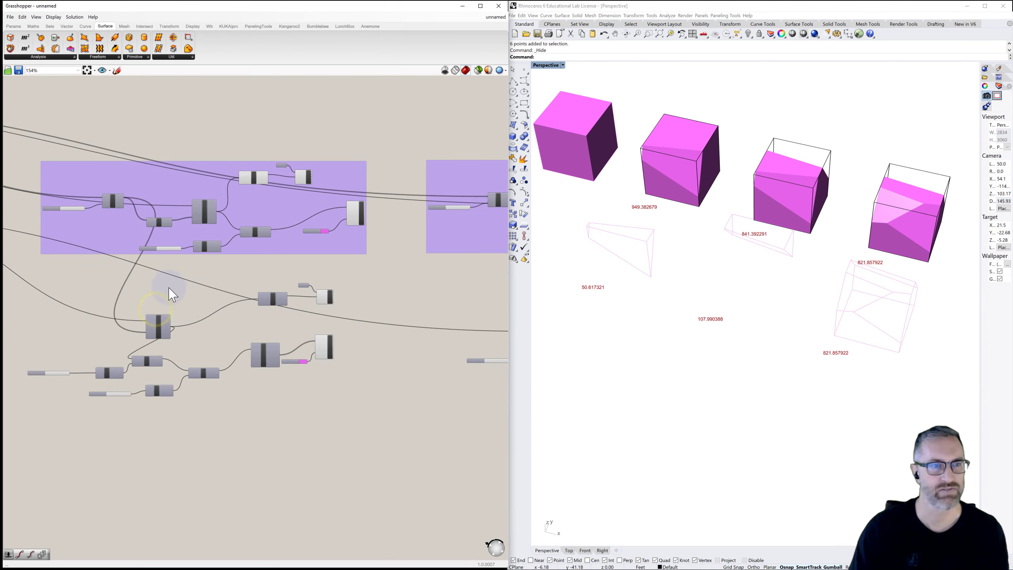
{"action": "scroll", "coordinate": [142, 315], "scroll_direction": "up", "scroll_amount": 2}
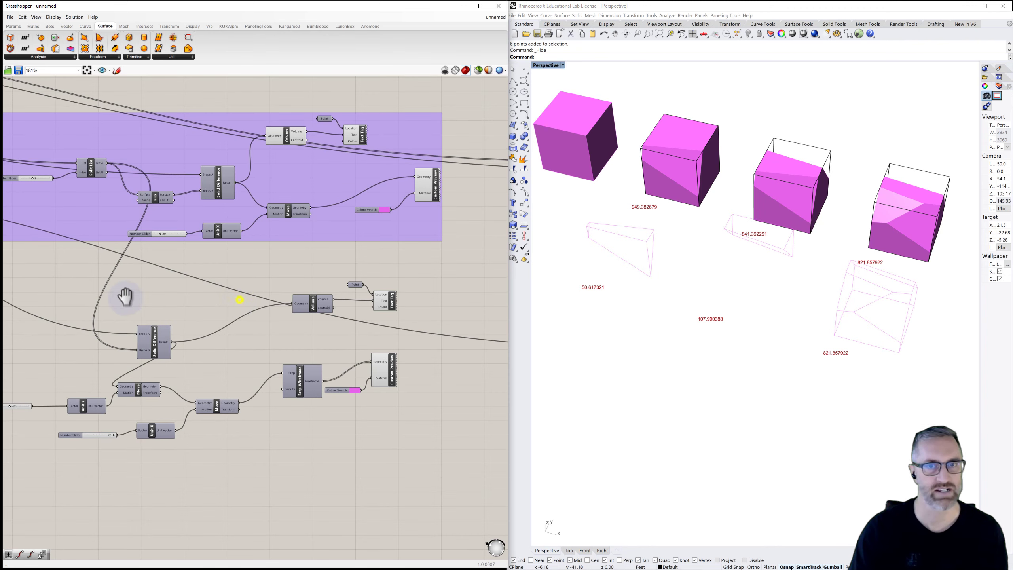
{"action": "right_click_drag", "start_coordinate": [422, 310], "coordinate": [75, 294]}
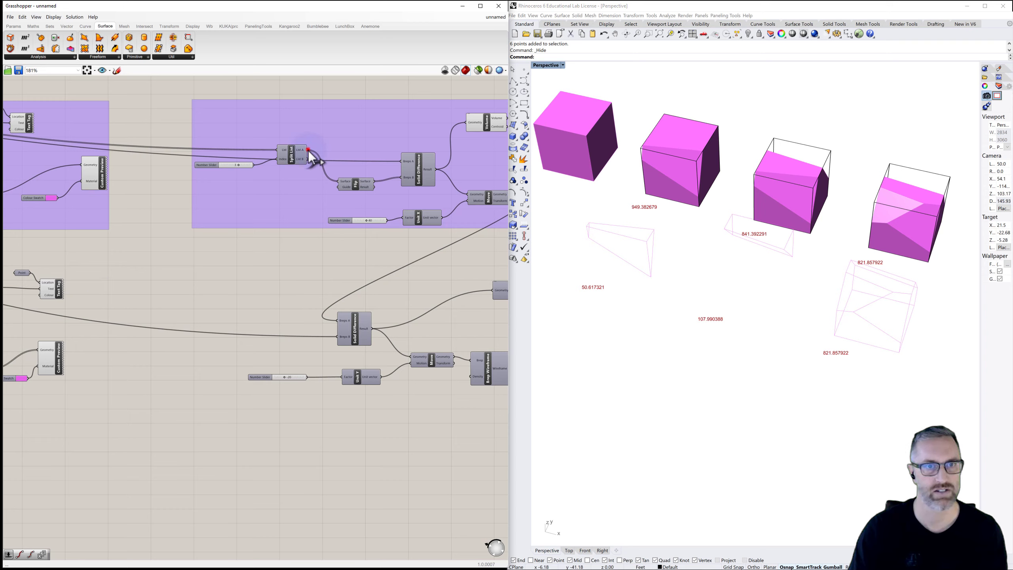
{"action": "left_click_drag", "start_coordinate": [308, 149], "coordinate": [323, 277]}
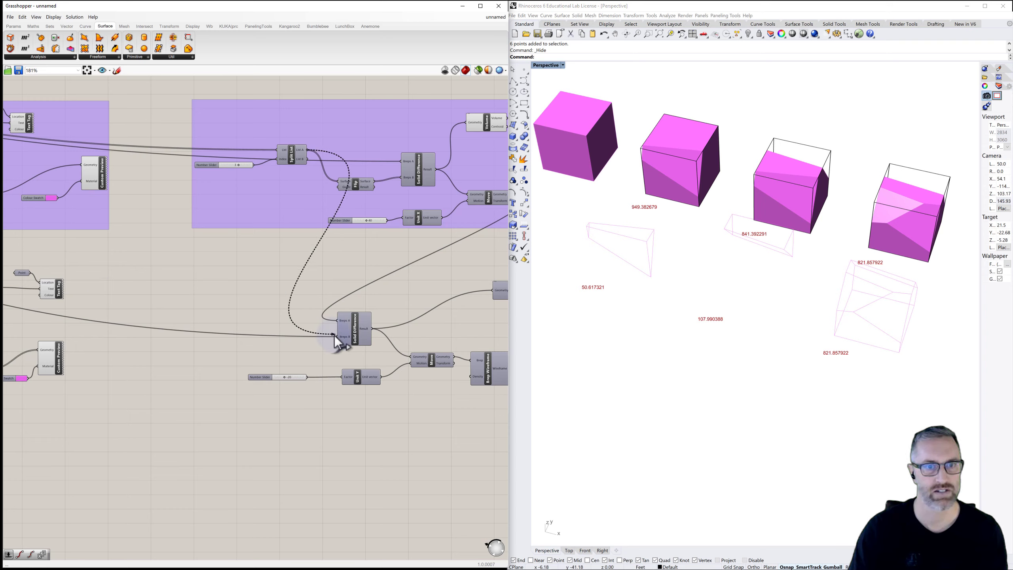
{"action": "left_click_drag", "start_coordinate": [334, 336], "coordinate": [337, 336]}
Wire the Solid Difference result from the preceding purple group into Breps A of the third offcut's Solid Difference
{"action": "right_click_drag", "start_coordinate": [248, 331], "coordinate": [314, 315]}
{"action": "right_click_drag", "start_coordinate": [237, 312], "coordinate": [287, 315]}
{"action": "scroll", "coordinate": [359, 319], "scroll_direction": "down", "scroll_amount": 5}
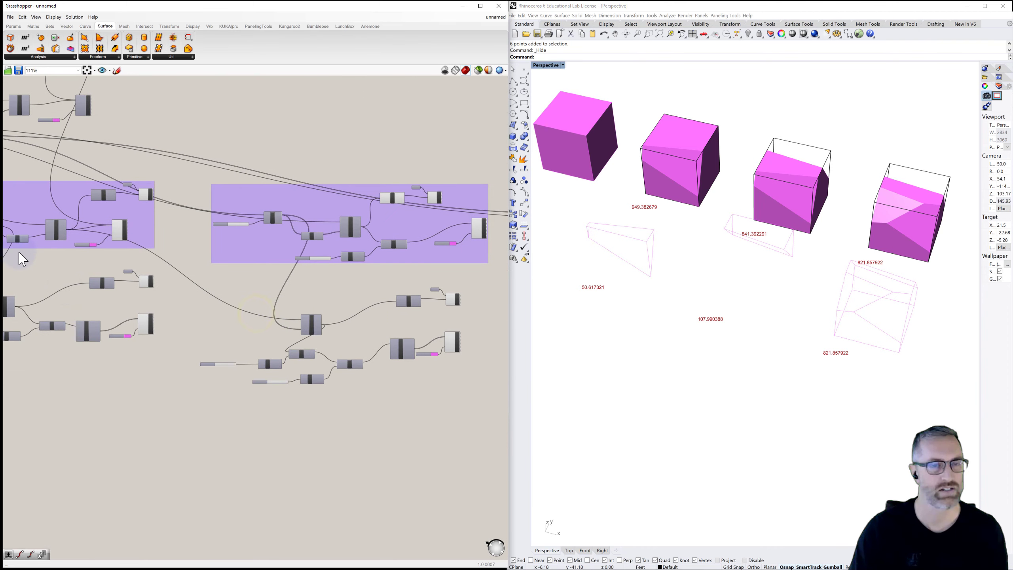
{"action": "right_click_drag", "start_coordinate": [296, 262], "coordinate": [102, 236]}
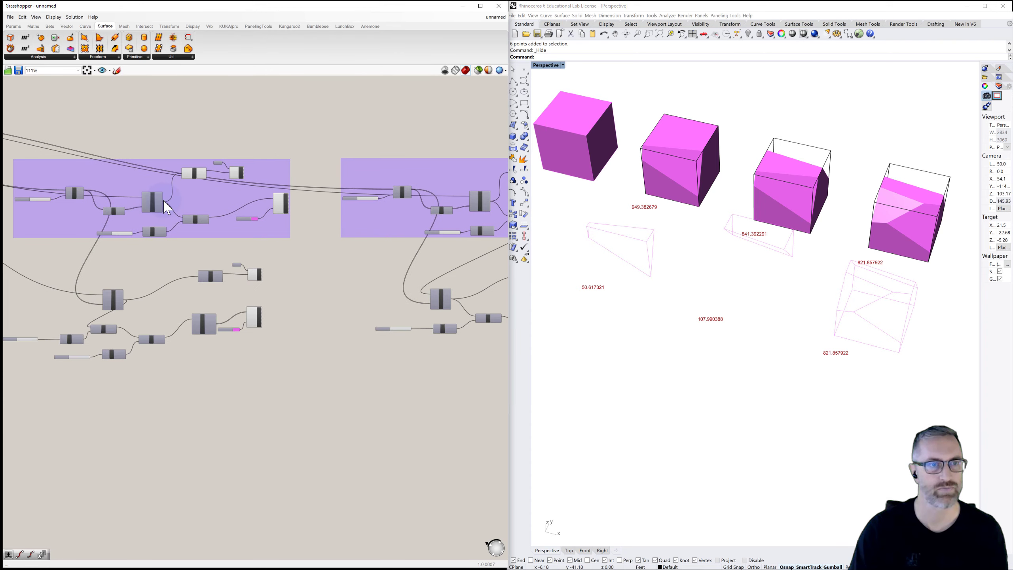
{"action": "left_click_drag", "start_coordinate": [320, 246], "coordinate": [432, 295]}
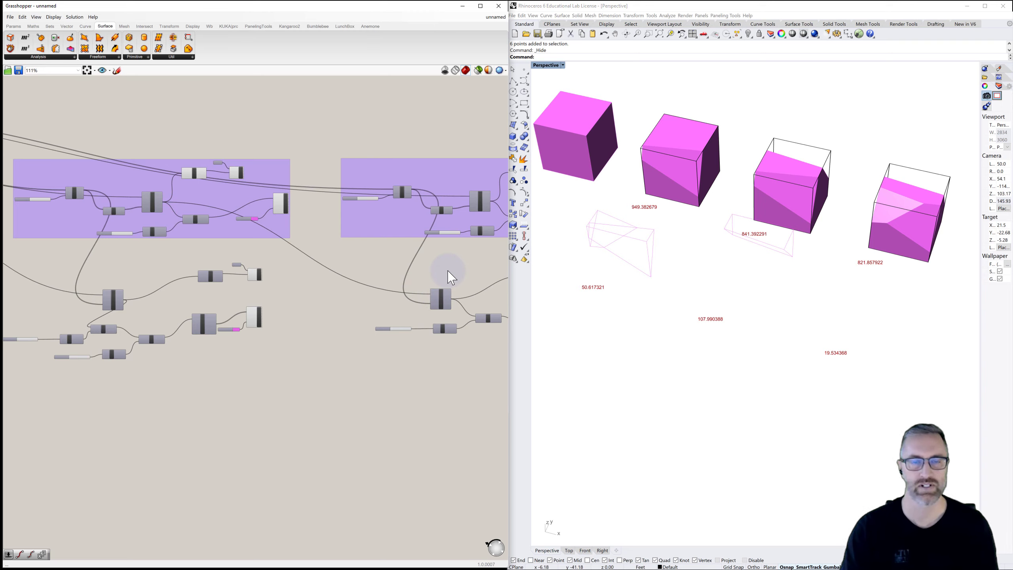
Make room between the third offcut's Move and Brep Wireframe by spreading the offset components and the downstream preview and volume components apart
{"action": "right_click_drag", "start_coordinate": [451, 284], "coordinate": [399, 341]}
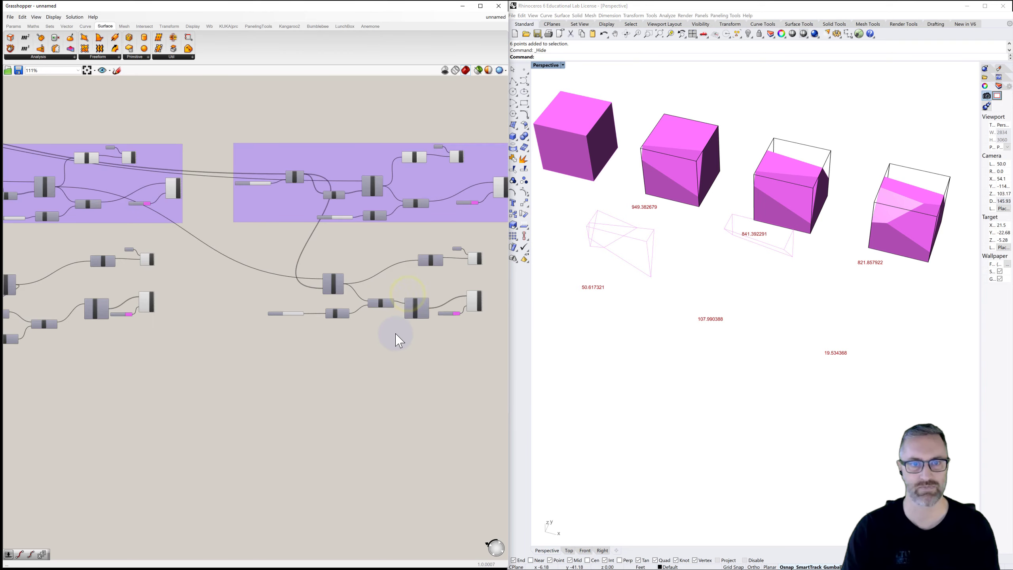
{"action": "left_click_drag", "start_coordinate": [393, 335], "coordinate": [265, 285]}
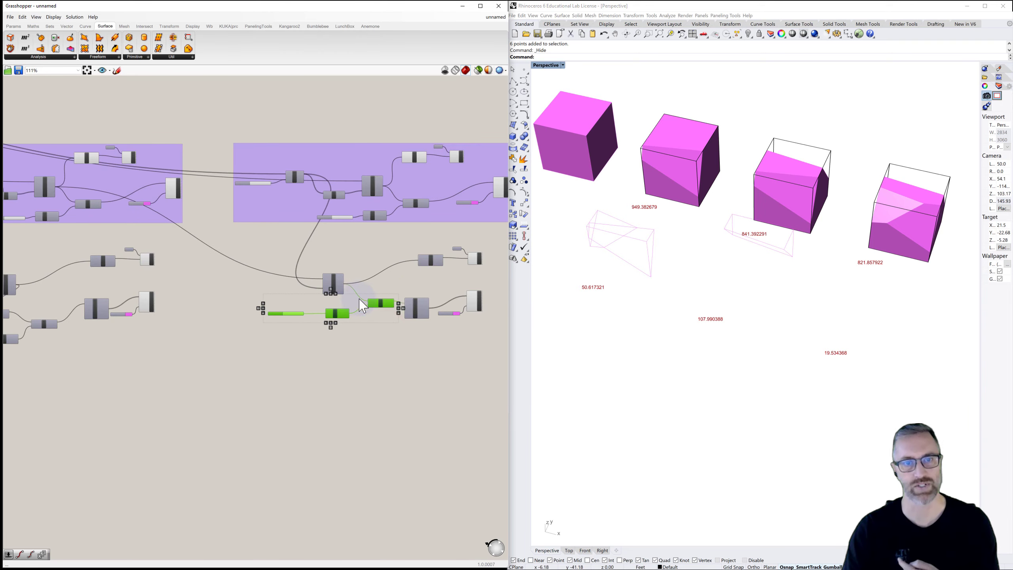
{"action": "left_click_drag", "start_coordinate": [384, 310], "coordinate": [347, 316]}
{"action": "right_click_drag", "start_coordinate": [432, 294], "coordinate": [351, 292]}
{"action": "left_click_drag", "start_coordinate": [307, 234], "coordinate": [424, 347]}
{"action": "left_click_drag", "start_coordinate": [329, 301], "coordinate": [437, 311]}
{"action": "left_click", "coordinate": [310, 319]}
Duplicate the second offcut's Number Slider, Unit X and second Move, and place the copies below the third offcut's Move
{"action": "right_click_drag", "start_coordinate": [319, 334], "coordinate": [184, 335]}
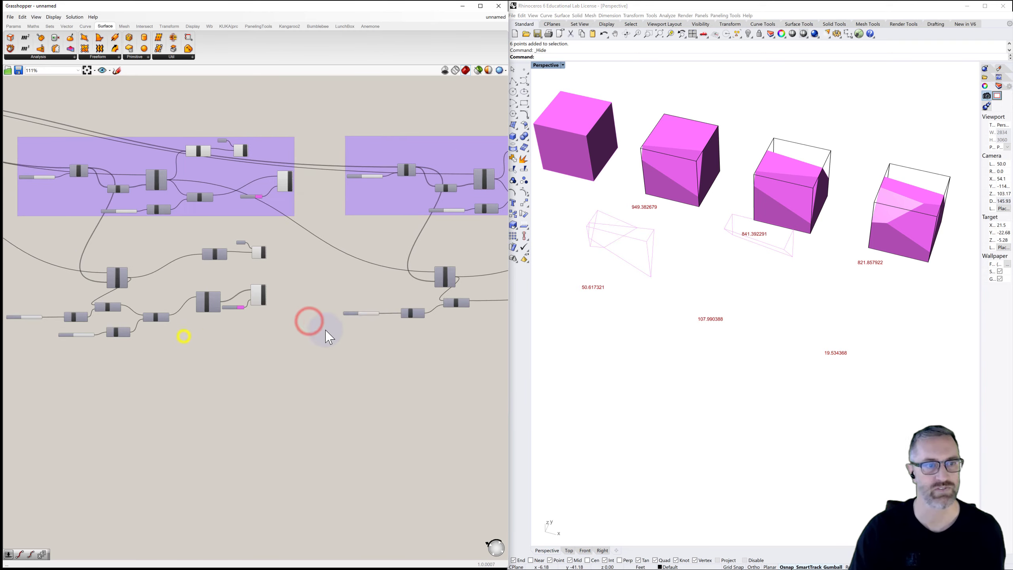
{"action": "scroll", "coordinate": [184, 335], "scroll_direction": "up", "scroll_amount": 3}
{"action": "scroll", "coordinate": [175, 337], "scroll_direction": "up", "scroll_amount": 3}
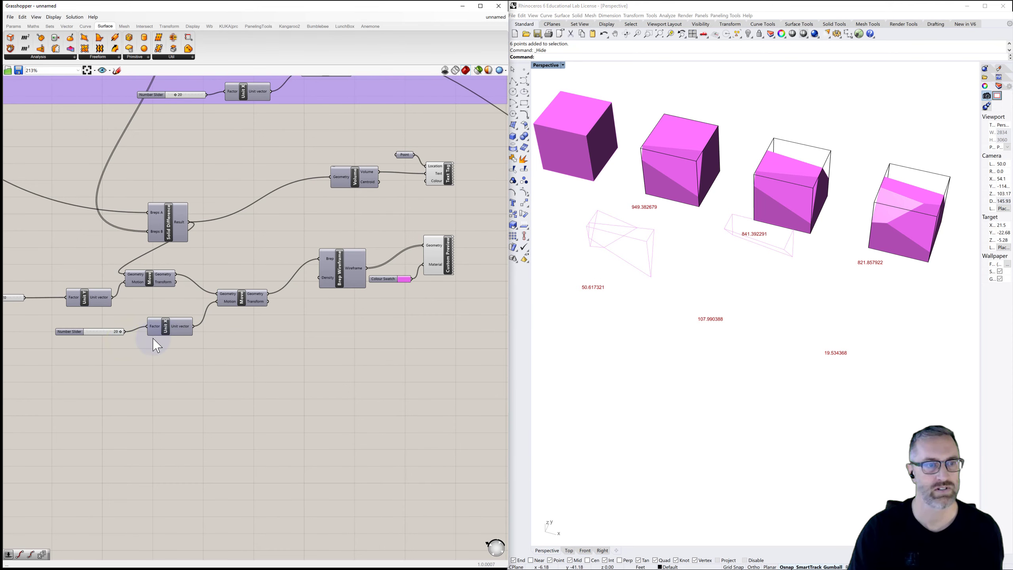
{"action": "left_click", "coordinate": [71, 332]}
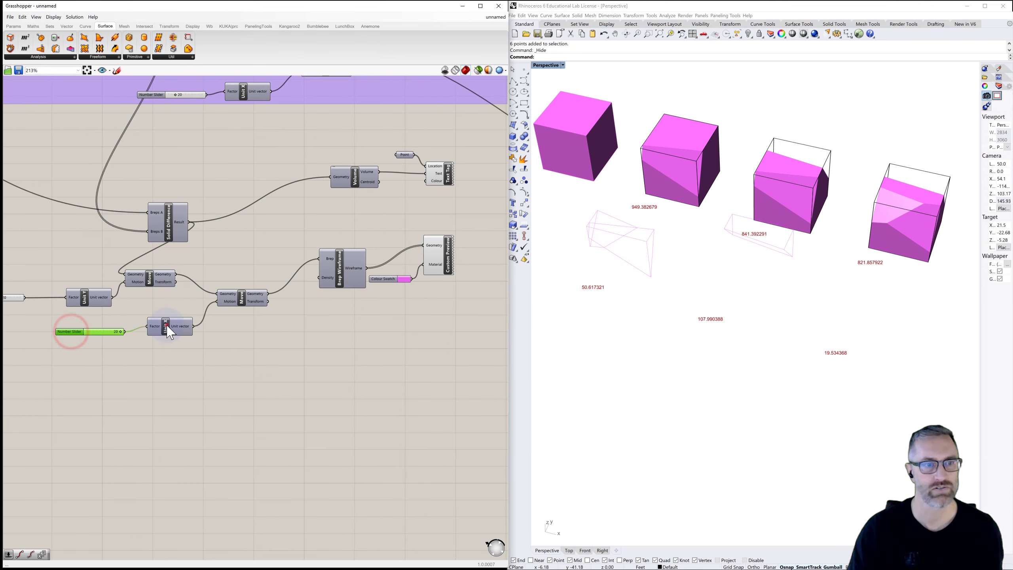
{"action": "left_click", "coordinate": [167, 327], "text": "shift"}
{"action": "left_click", "coordinate": [244, 297], "text": "shift"}
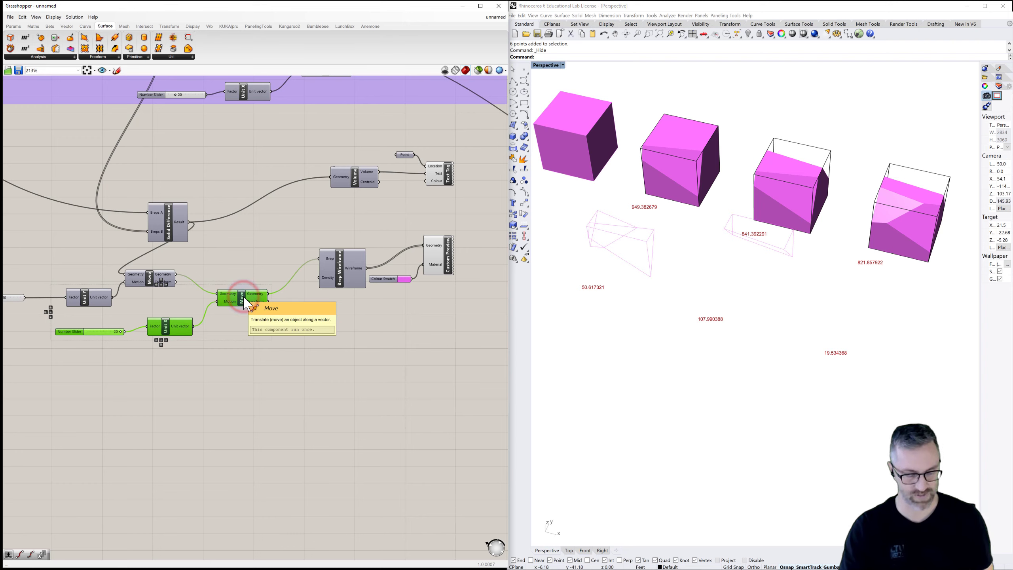
{"action": "key", "text": "ctrl+c"}
{"action": "key", "text": "ctrl+v"}
{"action": "left_click_drag", "start_coordinate": [248, 310], "coordinate": [379, 312]}
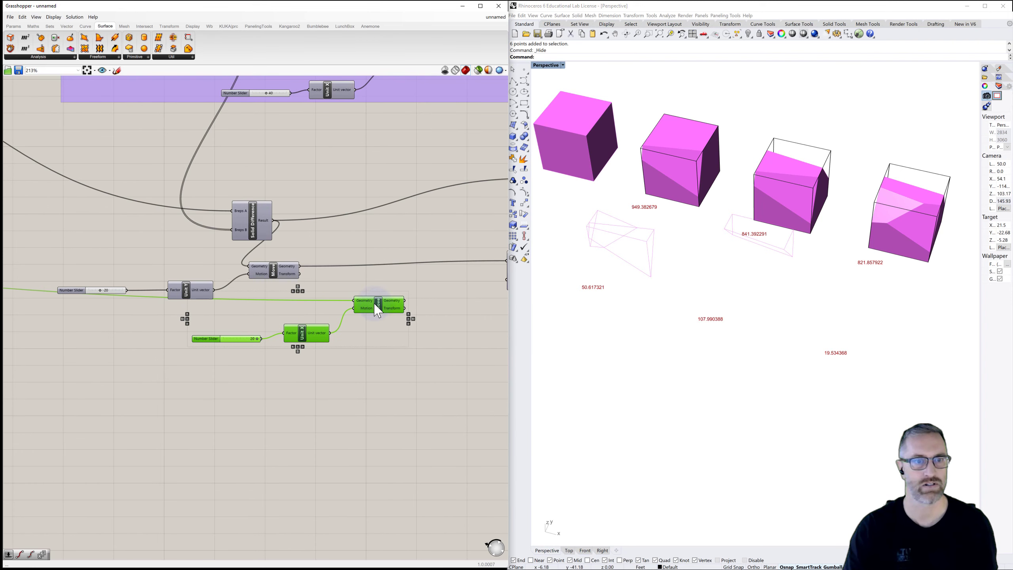
Chain the third offcut's first Move Geometry through the copied Move into Brep Wireframe
{"action": "left_click", "coordinate": [349, 280]}
{"action": "left_click_drag", "start_coordinate": [300, 267], "coordinate": [392, 288]}
{"action": "right_click_drag", "start_coordinate": [392, 288], "coordinate": [359, 292]}
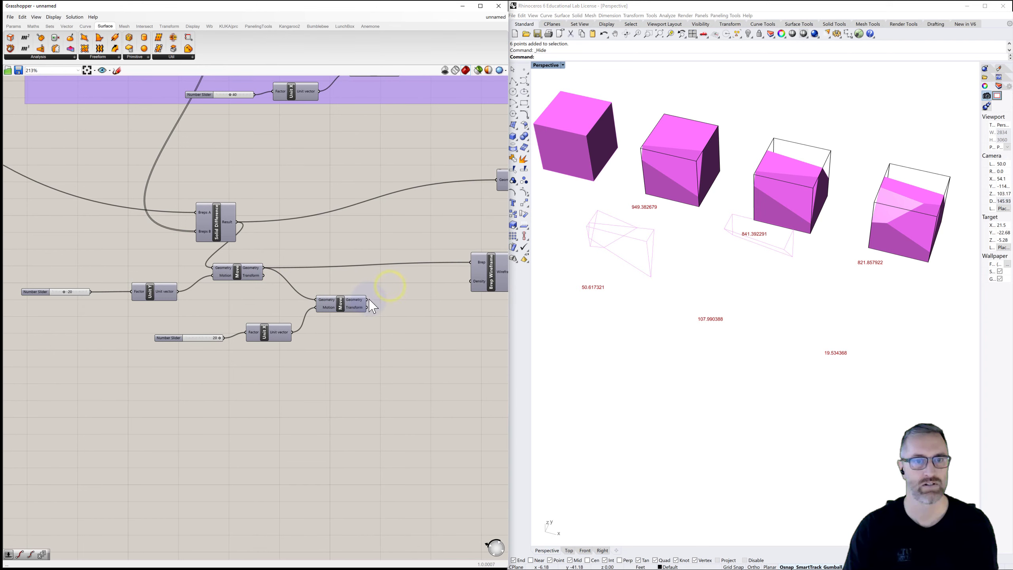
{"action": "left_click_drag", "start_coordinate": [457, 264], "coordinate": [471, 262]}
{"action": "left_click", "coordinate": [398, 315]}
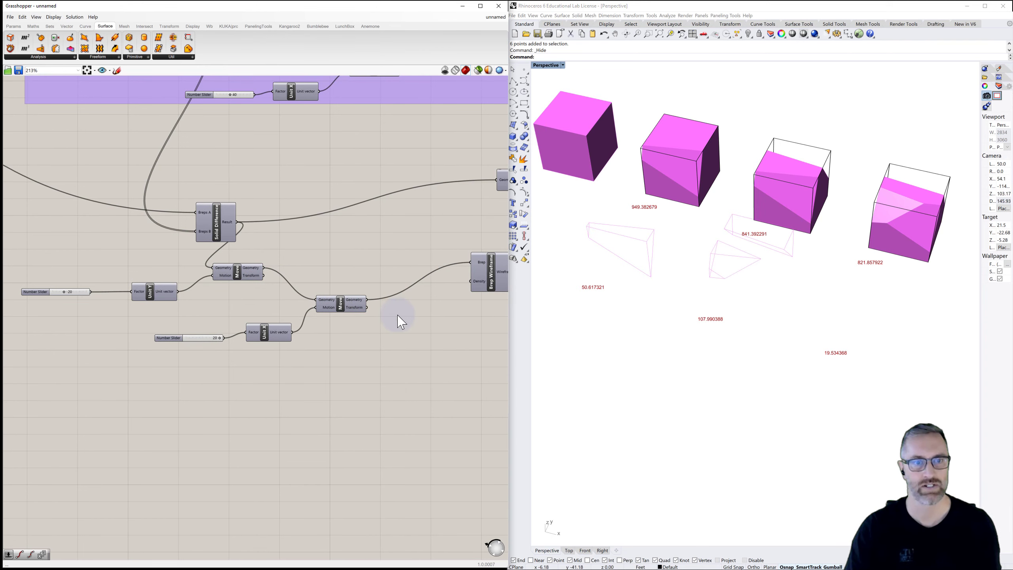
Set the upper limit of the third offcut's Unit X slider to 40 and raise its value to that maximum
{"action": "double_click", "coordinate": [175, 338]}
{"action": "double_click", "coordinate": [219, 360]}
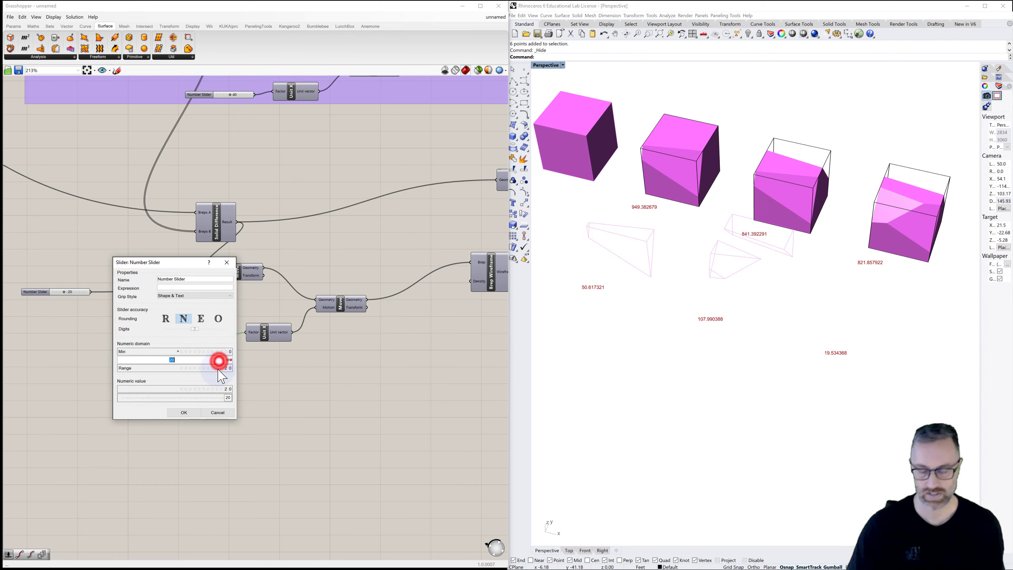
{"action": "type", "text": "40"}
{"action": "key", "text": "Return"}
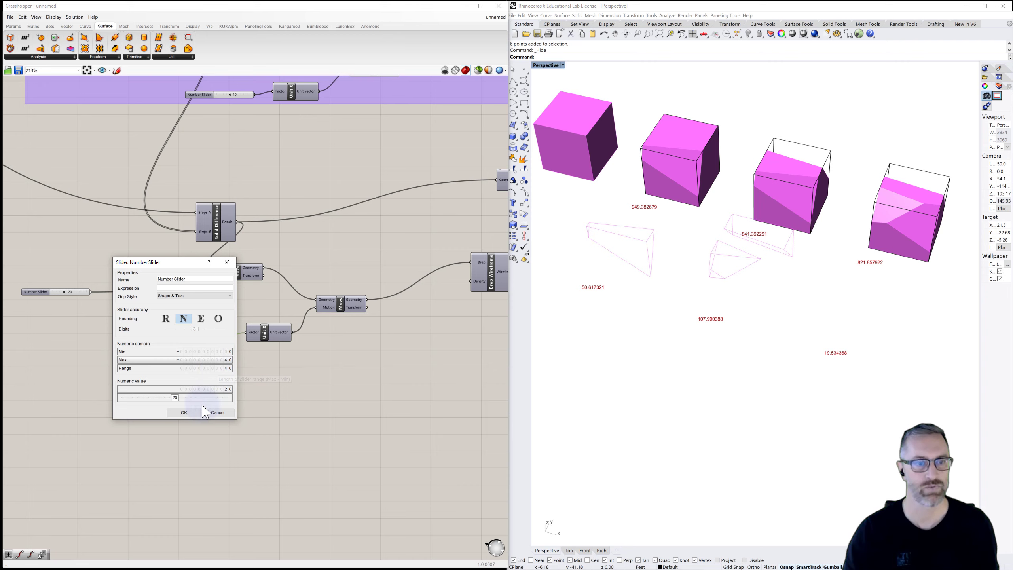
{"action": "left_click", "coordinate": [189, 413]}
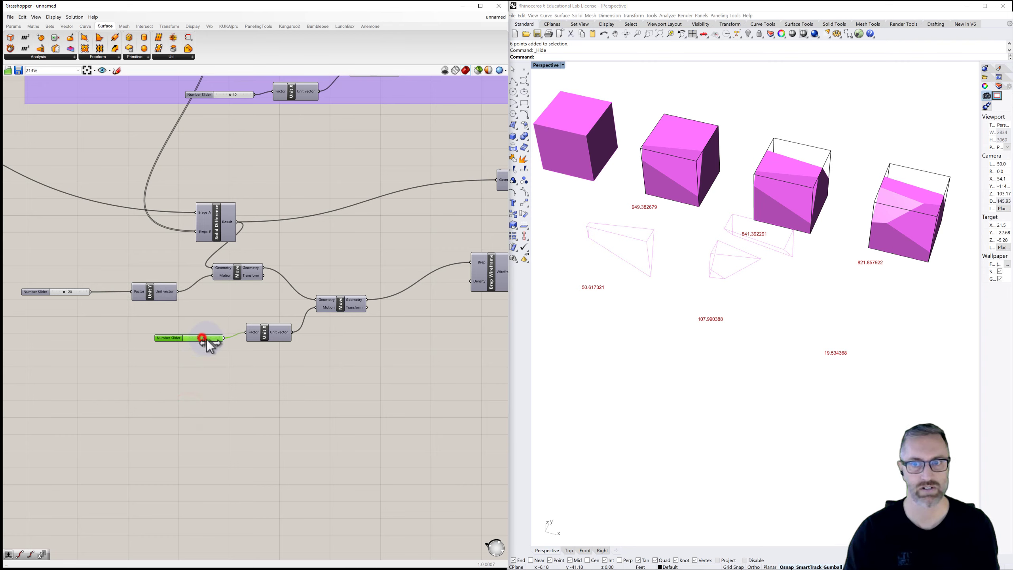
{"action": "left_click", "coordinate": [313, 372]}
Review the third offcut's wireframe and volume components, and highlight all cube variants and offcuts together in the definition
{"action": "scroll", "coordinate": [311, 347], "scroll_direction": "down", "scroll_amount": 3}
{"action": "right_click_drag", "start_coordinate": [364, 340], "coordinate": [254, 357]}
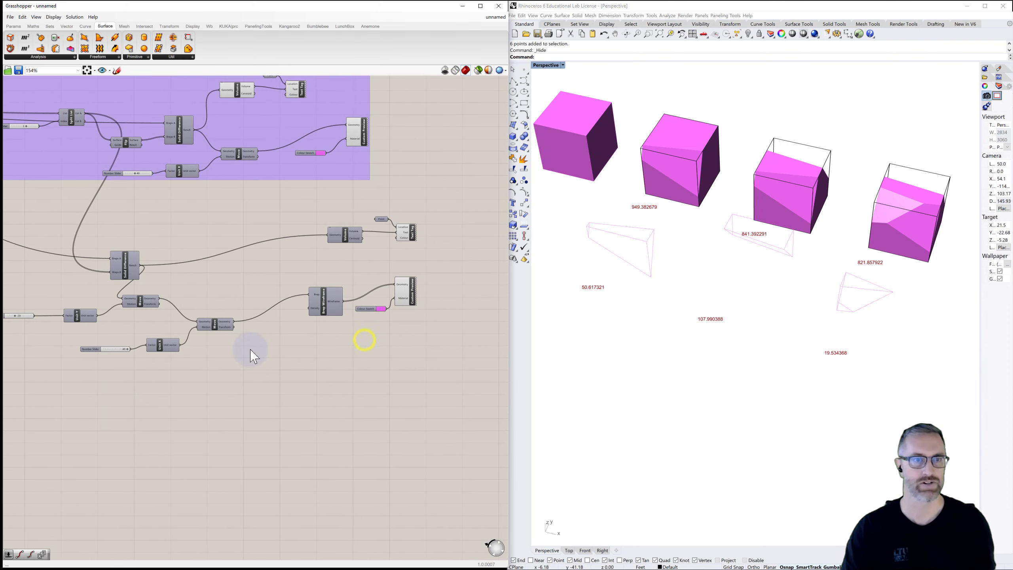
{"action": "scroll", "coordinate": [254, 357], "scroll_direction": "down", "scroll_amount": 1}
{"action": "left_click_drag", "start_coordinate": [417, 231], "coordinate": [273, 327]}
{"action": "scroll", "coordinate": [323, 366], "scroll_direction": "down", "scroll_amount": 3}
{"action": "scroll", "coordinate": [328, 373], "scroll_direction": "down", "scroll_amount": 2}
{"action": "right_click_drag", "start_coordinate": [327, 373], "coordinate": [409, 374]}
{"action": "scroll", "coordinate": [384, 376], "scroll_direction": "down", "scroll_amount": 2}
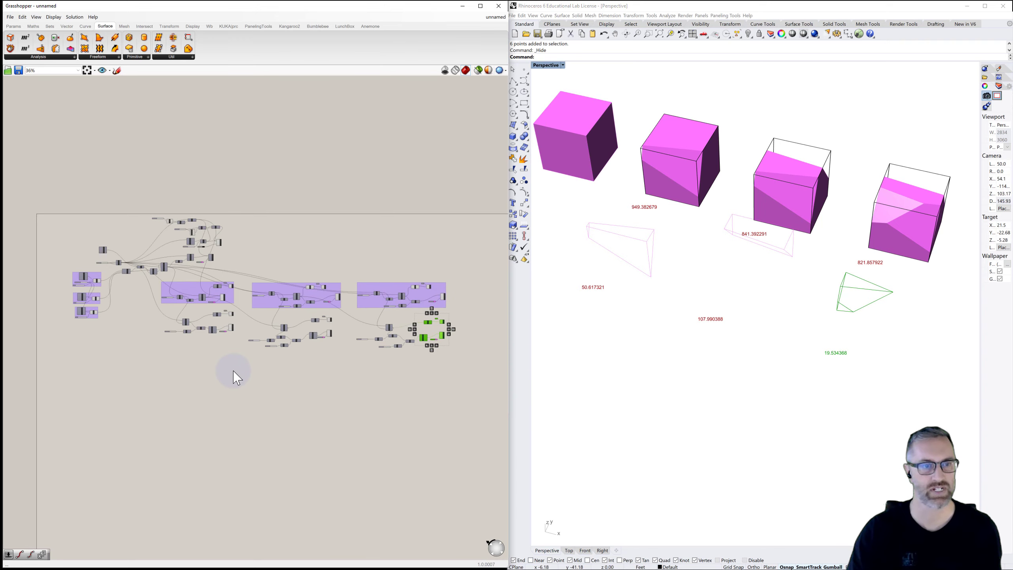
{"action": "left_click_drag", "start_coordinate": [140, 359], "coordinate": [468, 280]}
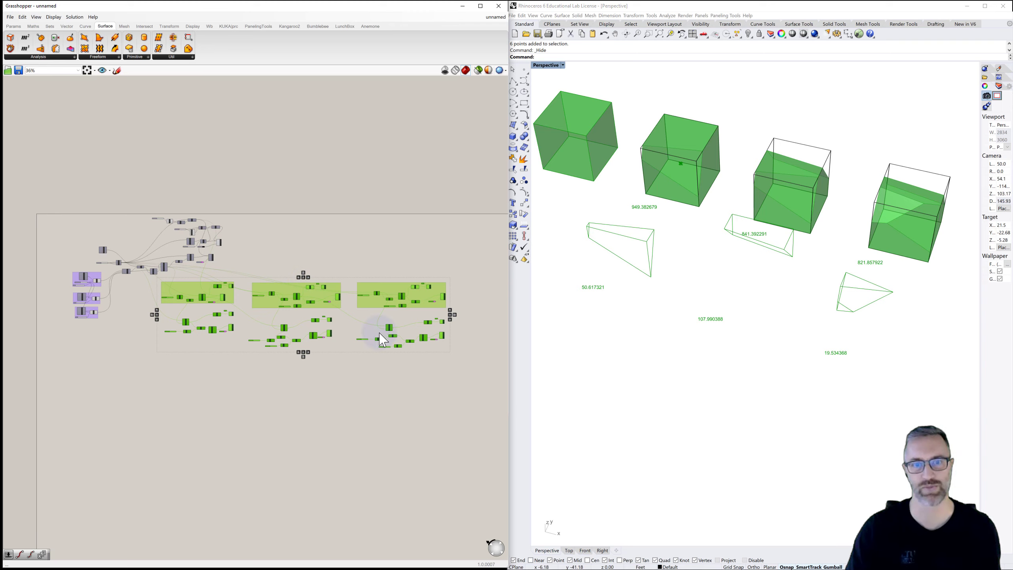
{"action": "left_click", "coordinate": [404, 260]}
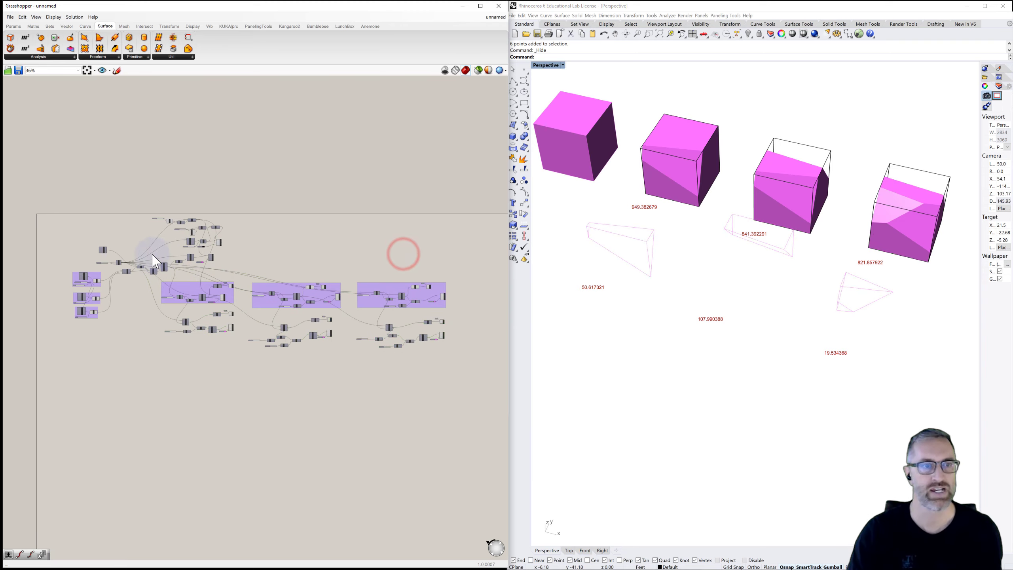
Review the definition's structure by highlighting the shared box and cutting components, the three random-number groups and the cube variant groups
{"action": "scroll", "coordinate": [126, 271], "scroll_direction": "up", "scroll_amount": 1}
{"action": "right_click_drag", "start_coordinate": [222, 259], "coordinate": [203, 259]}
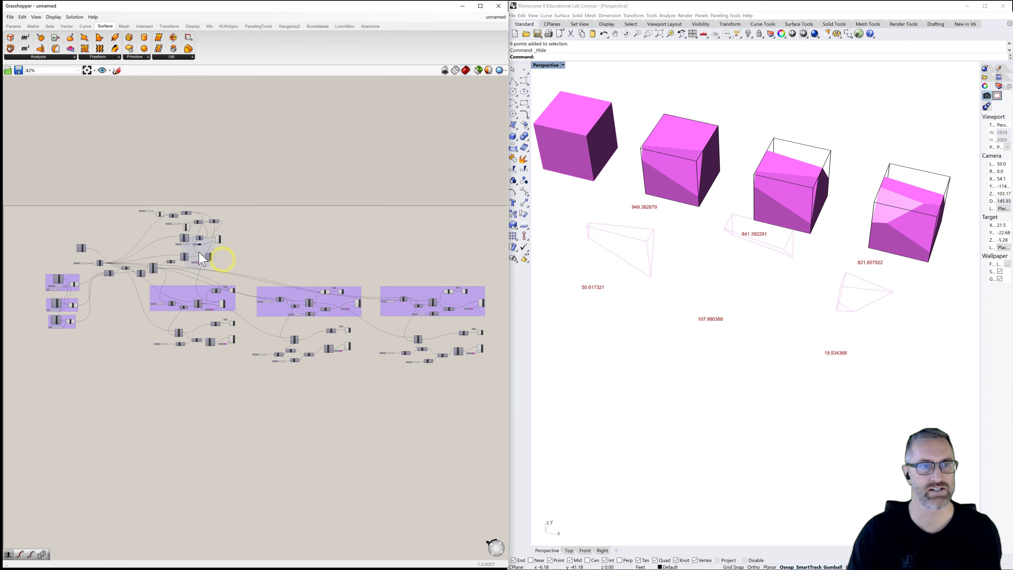
{"action": "left_click_drag", "start_coordinate": [238, 201], "coordinate": [84, 279]}
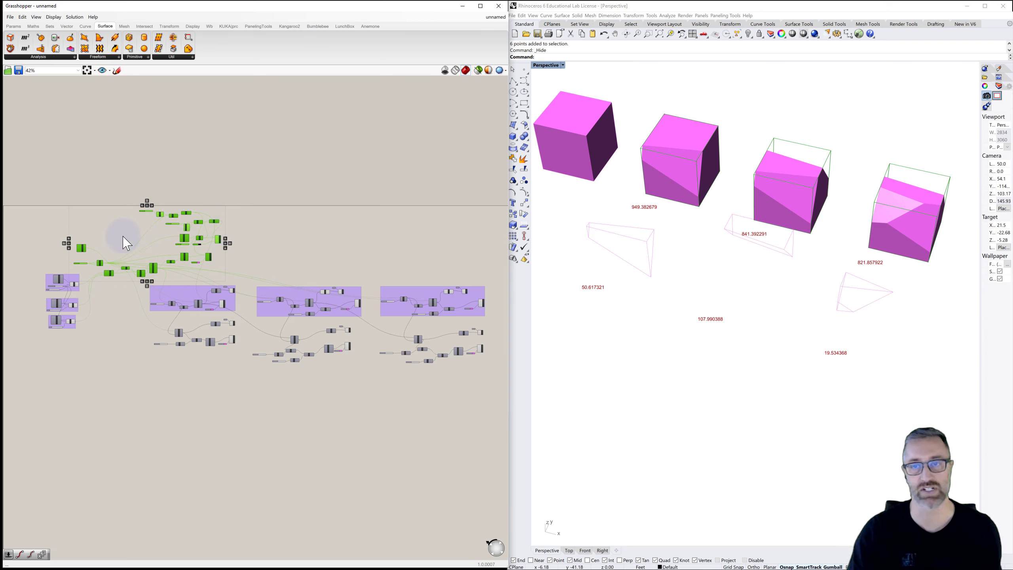
{"action": "left_click", "coordinate": [106, 315]}
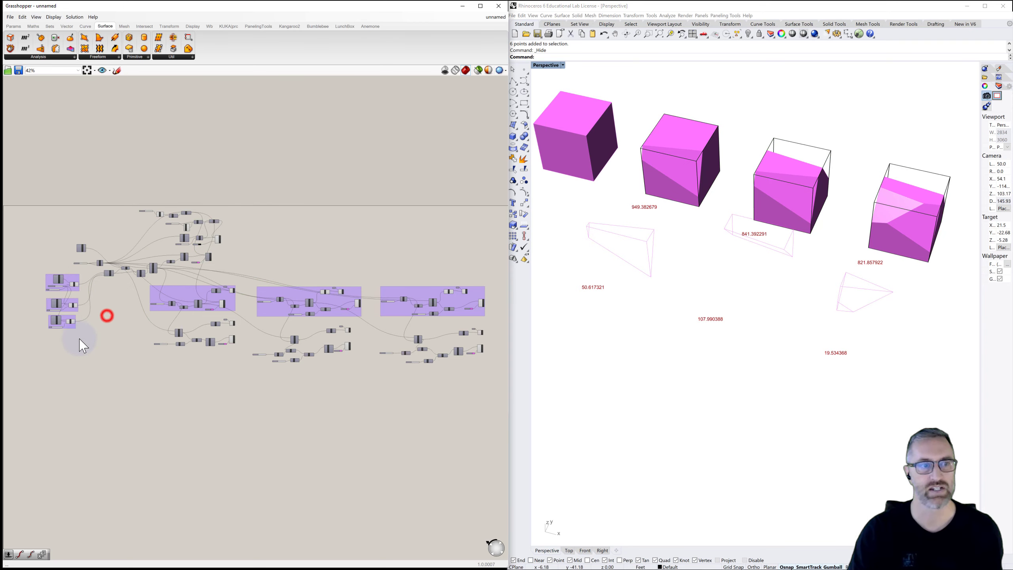
{"action": "left_click_drag", "start_coordinate": [80, 343], "coordinate": [41, 273]}
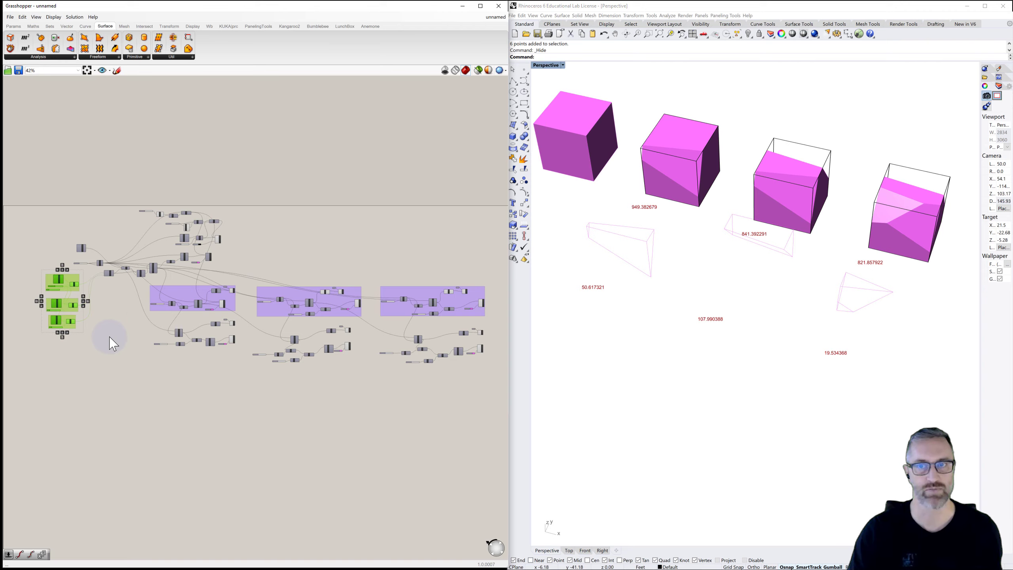
{"action": "left_click_drag", "start_coordinate": [205, 315], "coordinate": [492, 287]}
{"action": "left_click", "coordinate": [442, 263]}
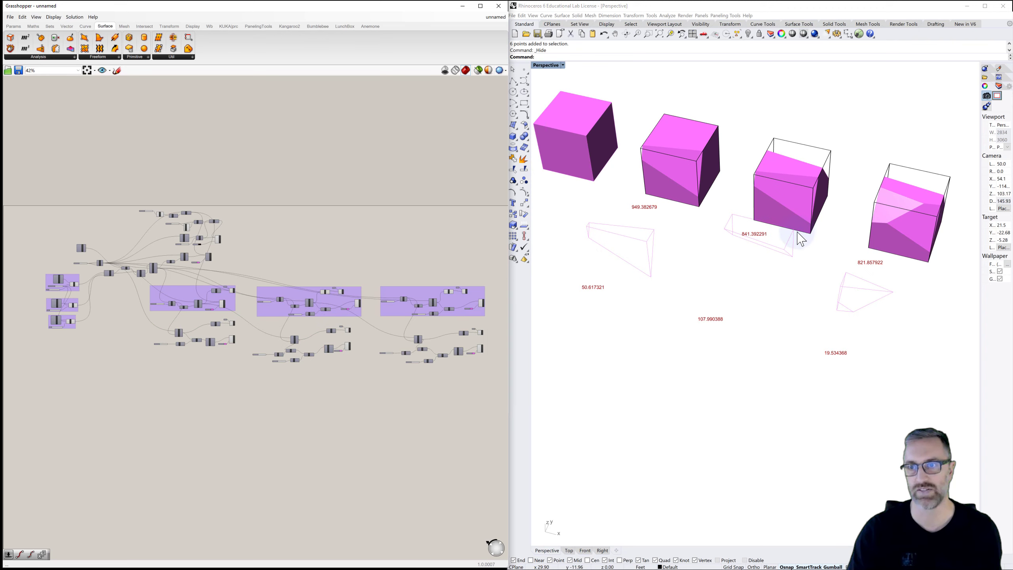
Set the seed1 slider in the uppermost random-number group to 114
{"action": "right_click_drag", "start_coordinate": [708, 270], "coordinate": [720, 287]}
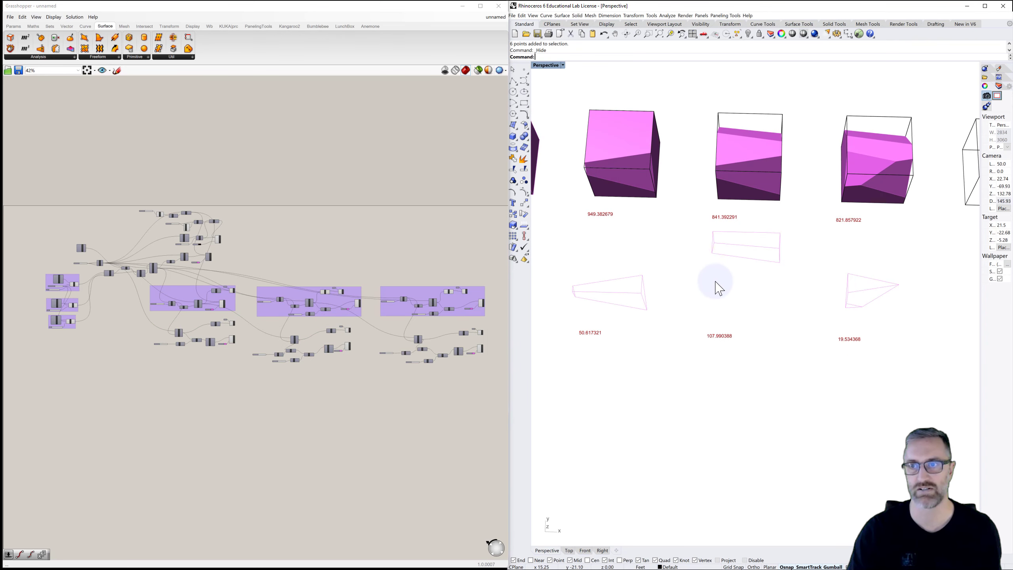
{"action": "scroll", "coordinate": [720, 286], "scroll_direction": "down", "scroll_amount": 5}
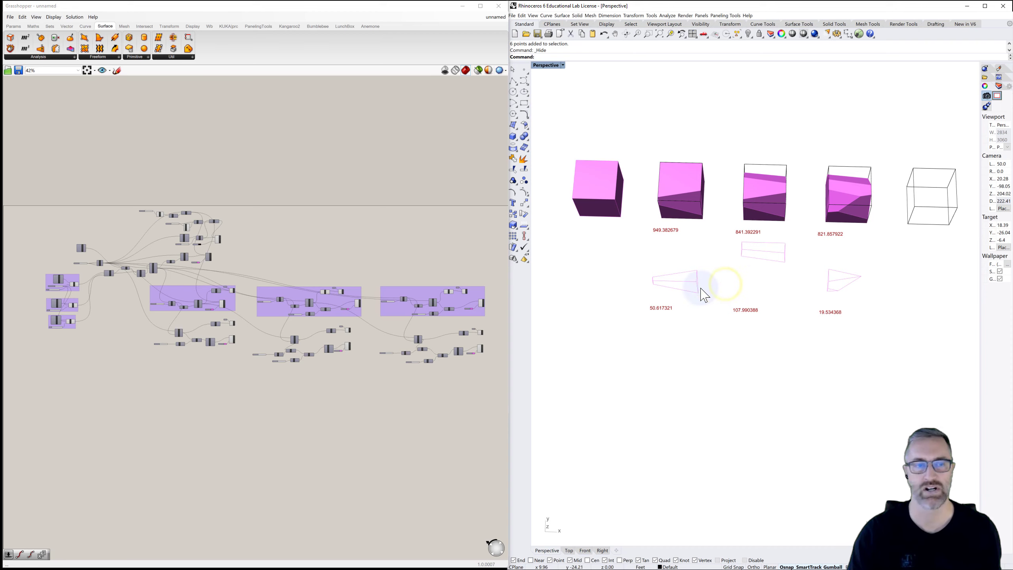
{"action": "scroll", "coordinate": [92, 332], "scroll_direction": "up", "scroll_amount": 5}
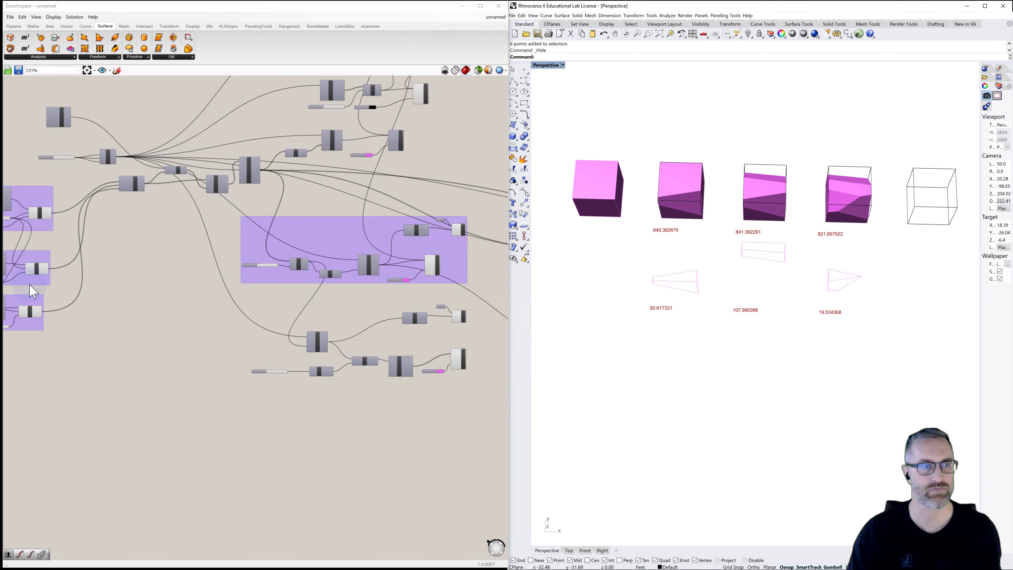
{"action": "scroll", "coordinate": [32, 292], "scroll_direction": "up", "scroll_amount": 4}
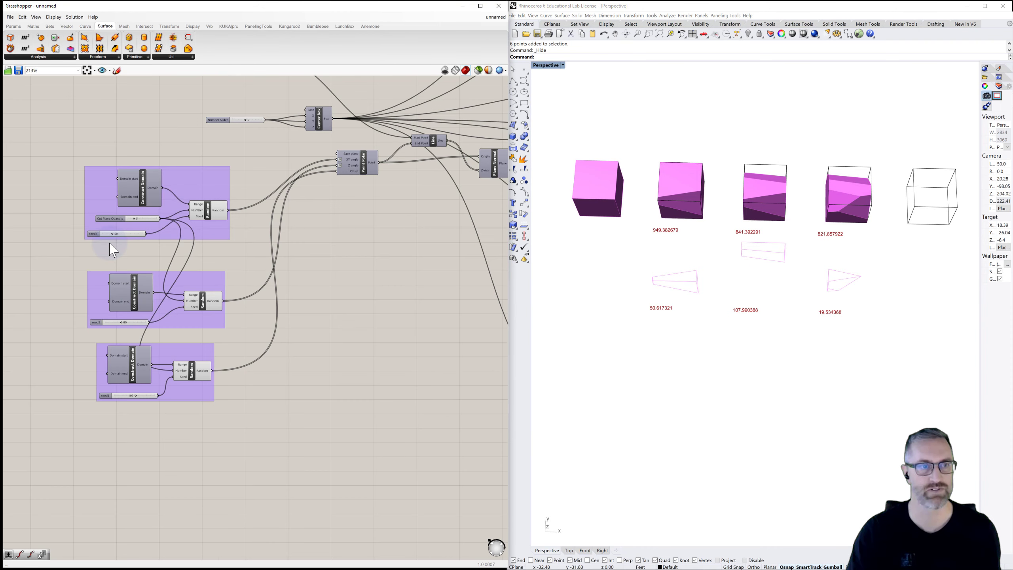
{"action": "scroll", "coordinate": [113, 250], "scroll_direction": "up", "scroll_amount": 1}
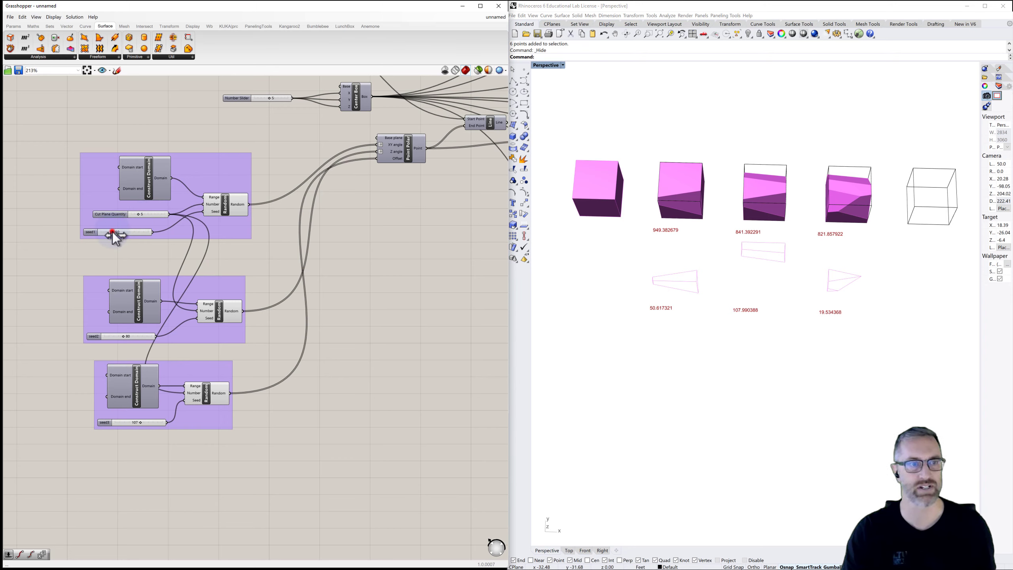
{"action": "left_click_drag", "start_coordinate": [118, 231], "coordinate": [127, 232]}
Examine the regenerated cubes, wireframe offcuts and volume labels in the Rhino Perspective view from several angles
{"action": "right_click_drag", "start_coordinate": [747, 257], "coordinate": [776, 260]}
{"action": "scroll", "coordinate": [775, 258], "scroll_direction": "up", "scroll_amount": 3}
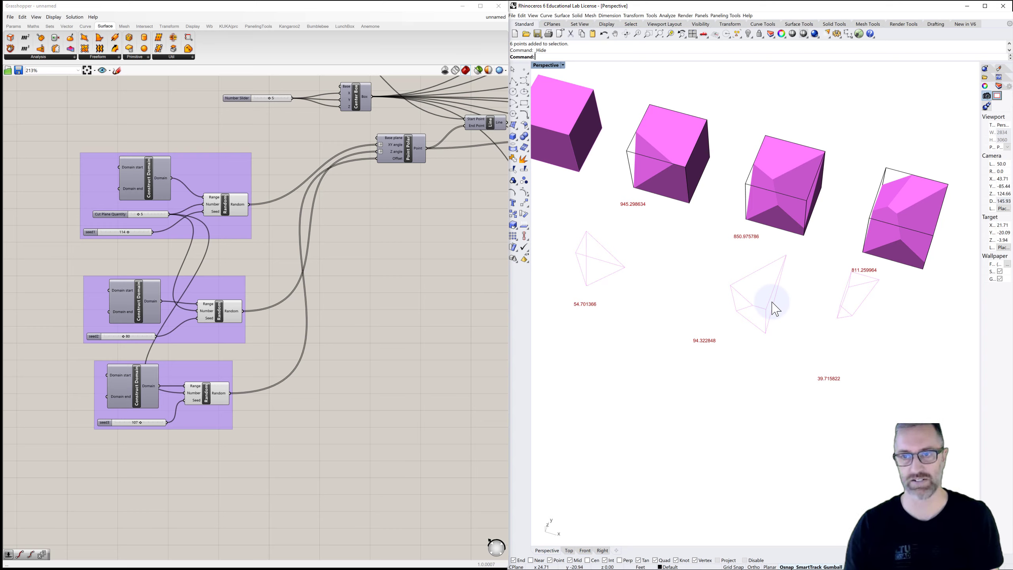
{"action": "scroll", "coordinate": [776, 311], "scroll_direction": "down", "scroll_amount": 5}
{"action": "right_click_drag", "start_coordinate": [776, 311], "coordinate": [792, 282]}
{"action": "scroll", "coordinate": [774, 289], "scroll_direction": "up", "scroll_amount": 4}
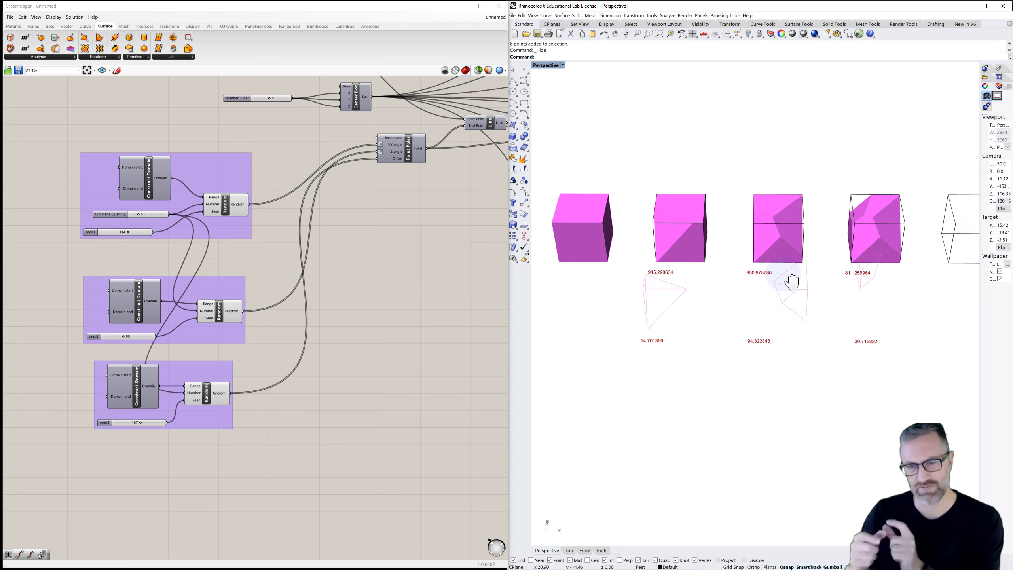
{"action": "right_click_drag", "start_coordinate": [743, 294], "coordinate": [750, 303]}
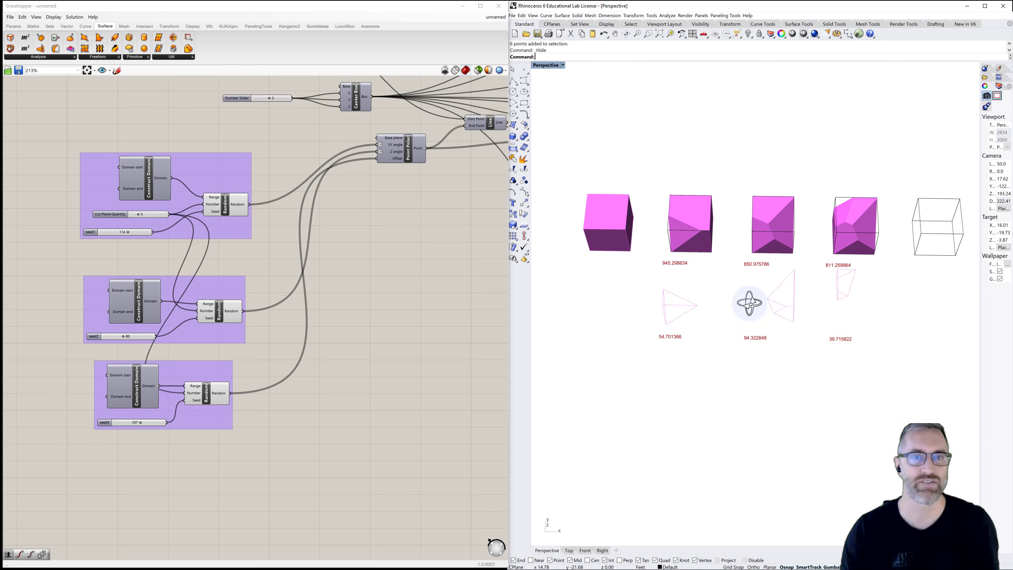
Trace the Grasshopper definition from the random-number groups through the first, second and third cube variants and their offcuts
{"action": "scroll", "coordinate": [430, 317], "scroll_direction": "down", "scroll_amount": 5}
{"action": "right_click_drag", "start_coordinate": [436, 310], "coordinate": [196, 308]}
{"action": "scroll", "coordinate": [223, 315], "scroll_direction": "down", "scroll_amount": 3}
{"action": "scroll", "coordinate": [210, 319], "scroll_direction": "down", "scroll_amount": 3}
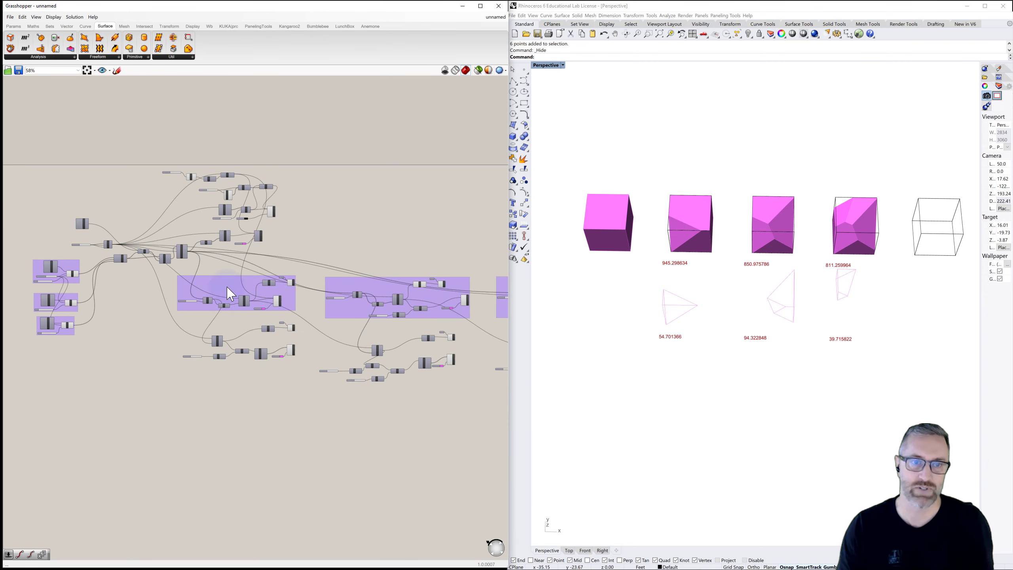
{"action": "right_click_drag", "start_coordinate": [311, 302], "coordinate": [233, 292]}
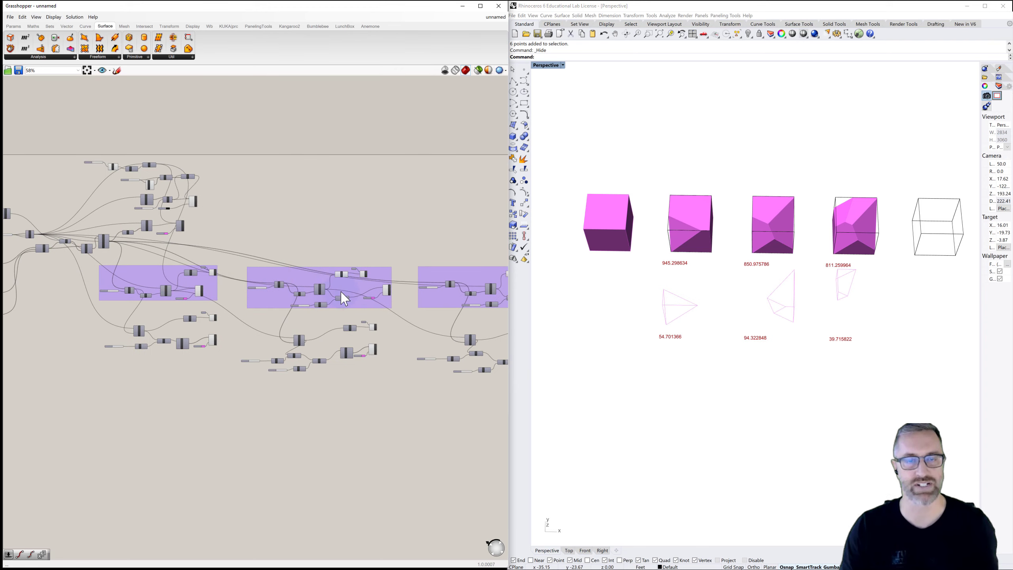
{"action": "right_click_drag", "start_coordinate": [317, 286], "coordinate": [315, 263]}
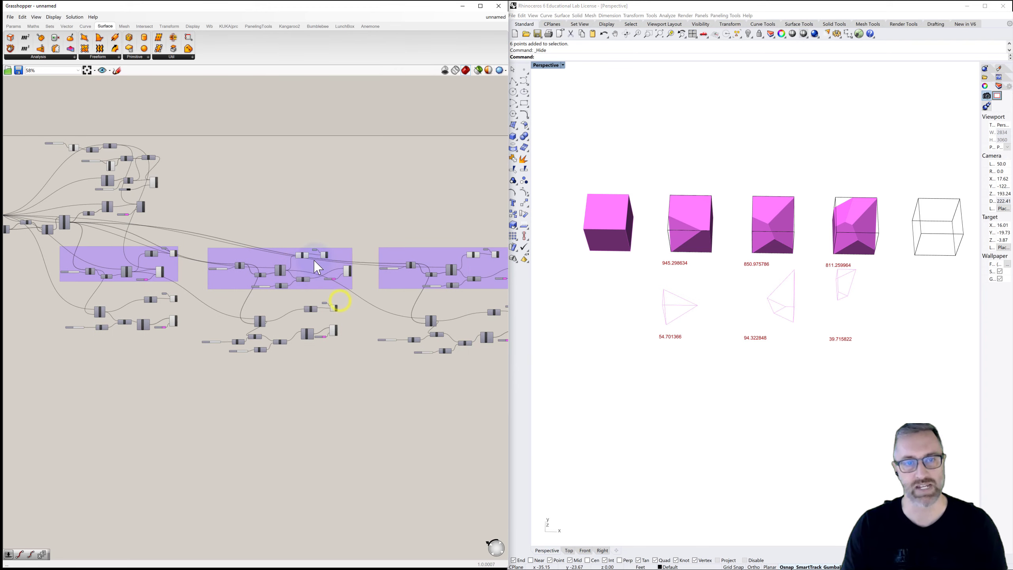
{"action": "right_click_drag", "start_coordinate": [405, 278], "coordinate": [321, 274]}
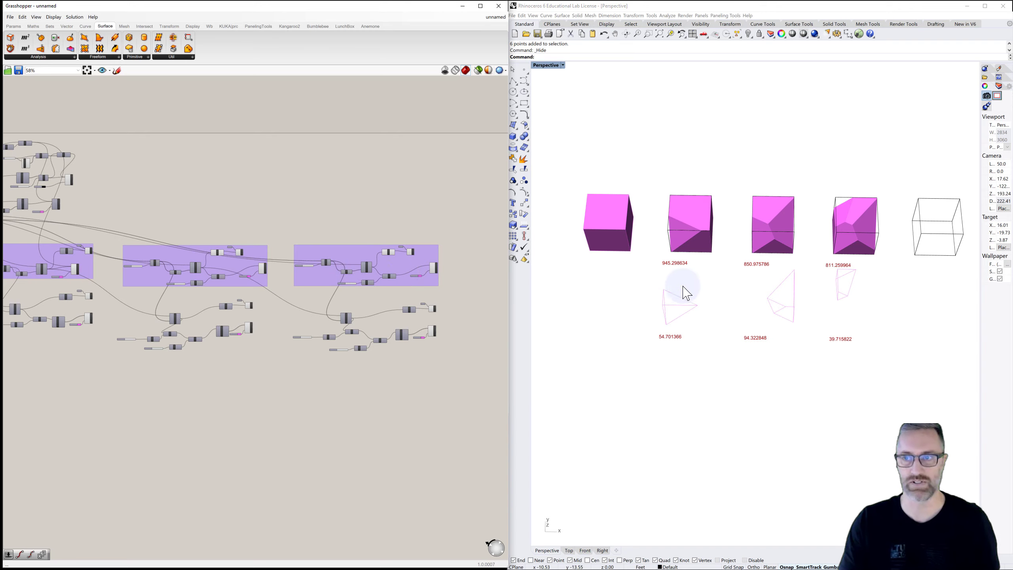
Compare the second and third cut cubes with their wireframe offcuts up close in the Rhino Perspective view
{"action": "mouse_move", "coordinate": [746, 292]}
{"action": "right_mouse_down"}
{"action": "mouse_move", "coordinate": [740, 275]}
{"action": "mouse_move", "coordinate": [745, 295]}
{"action": "right_mouse_up"}
{"action": "right_click_drag", "start_coordinate": [747, 295], "coordinate": [747, 295]}
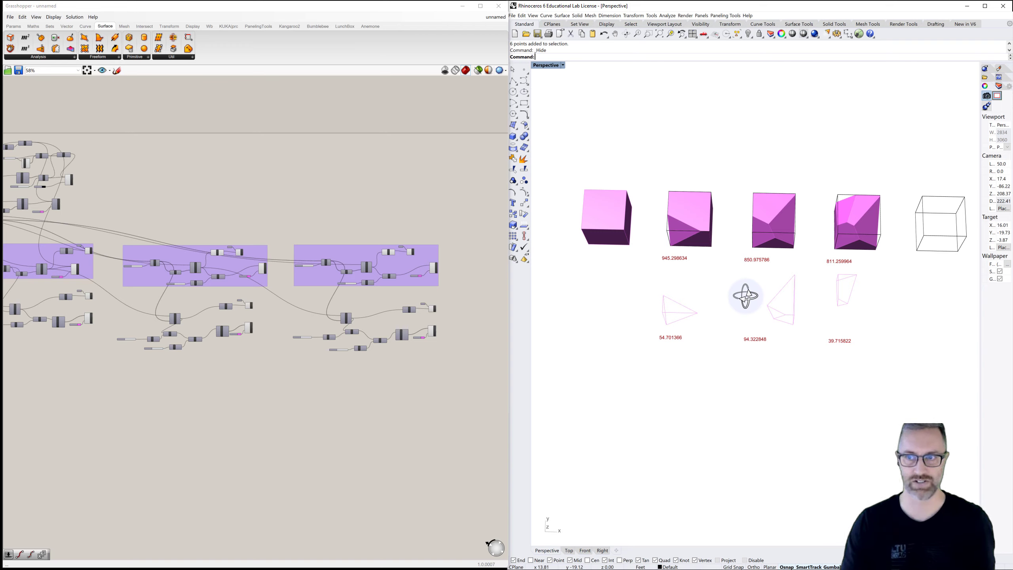
{"action": "scroll", "coordinate": [863, 223], "scroll_direction": "up", "scroll_amount": 5}
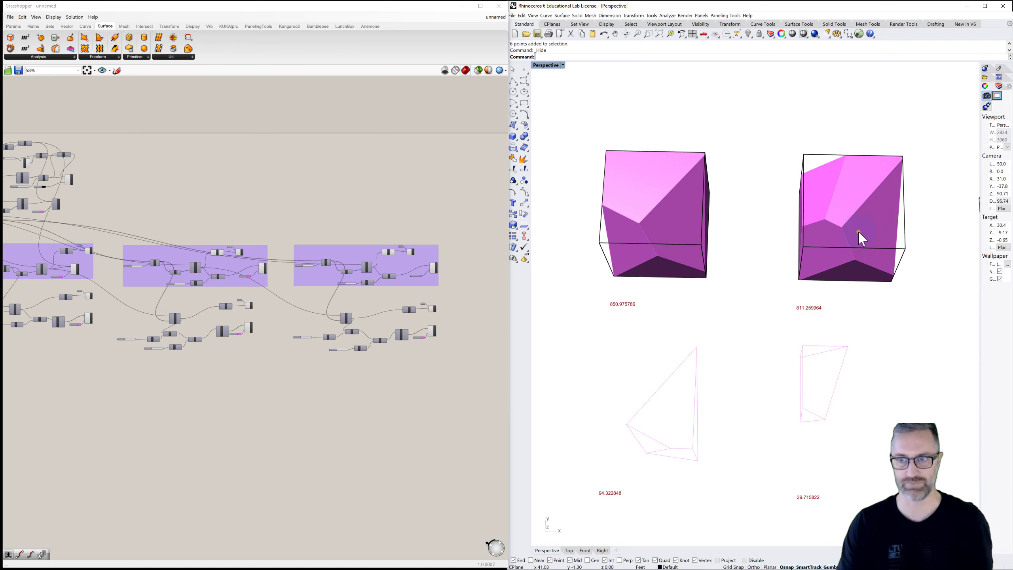
{"action": "right_click_drag", "start_coordinate": [860, 232], "coordinate": [845, 264]}
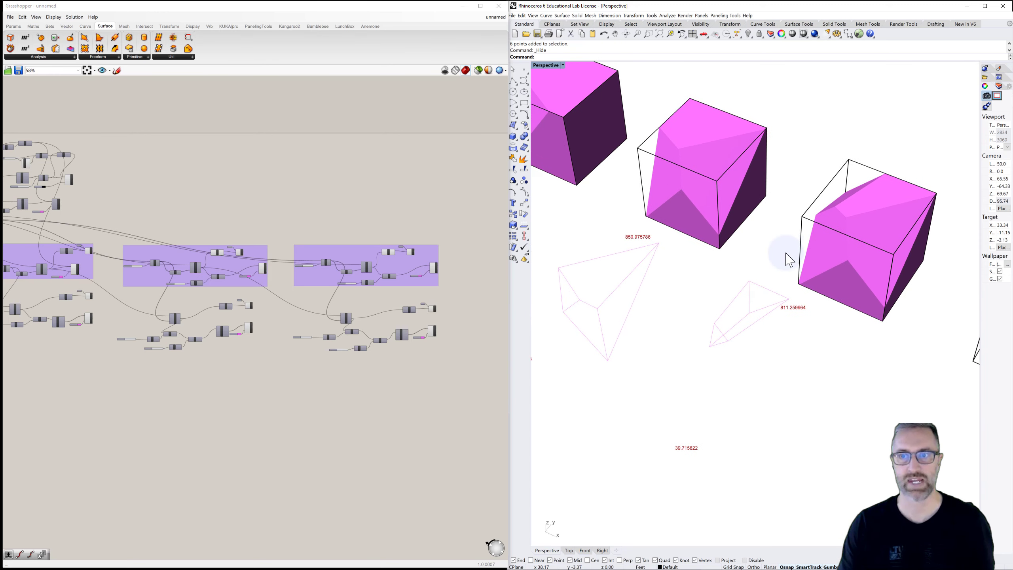